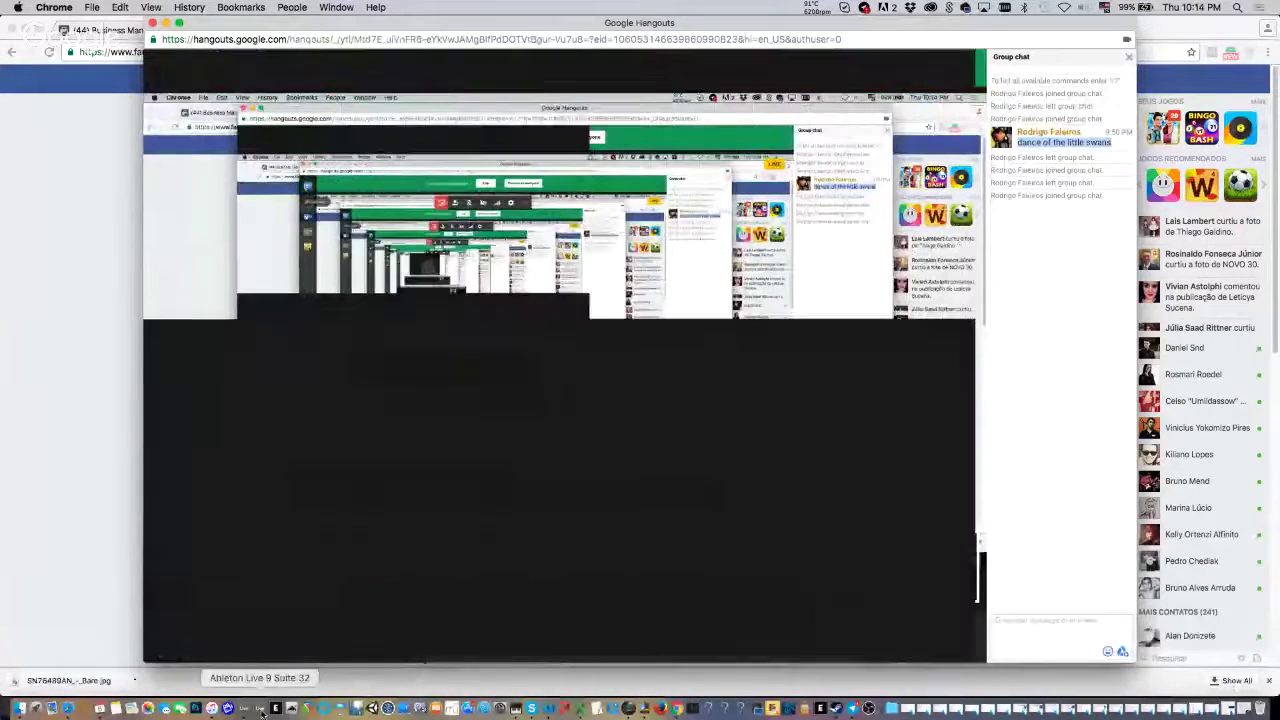
Switch to Ableton Live, stop playback, and unfold the Cordas, Percussão, Metais and Madeiras group tracks
{"action": "left_click", "coordinate": [250, 711]}
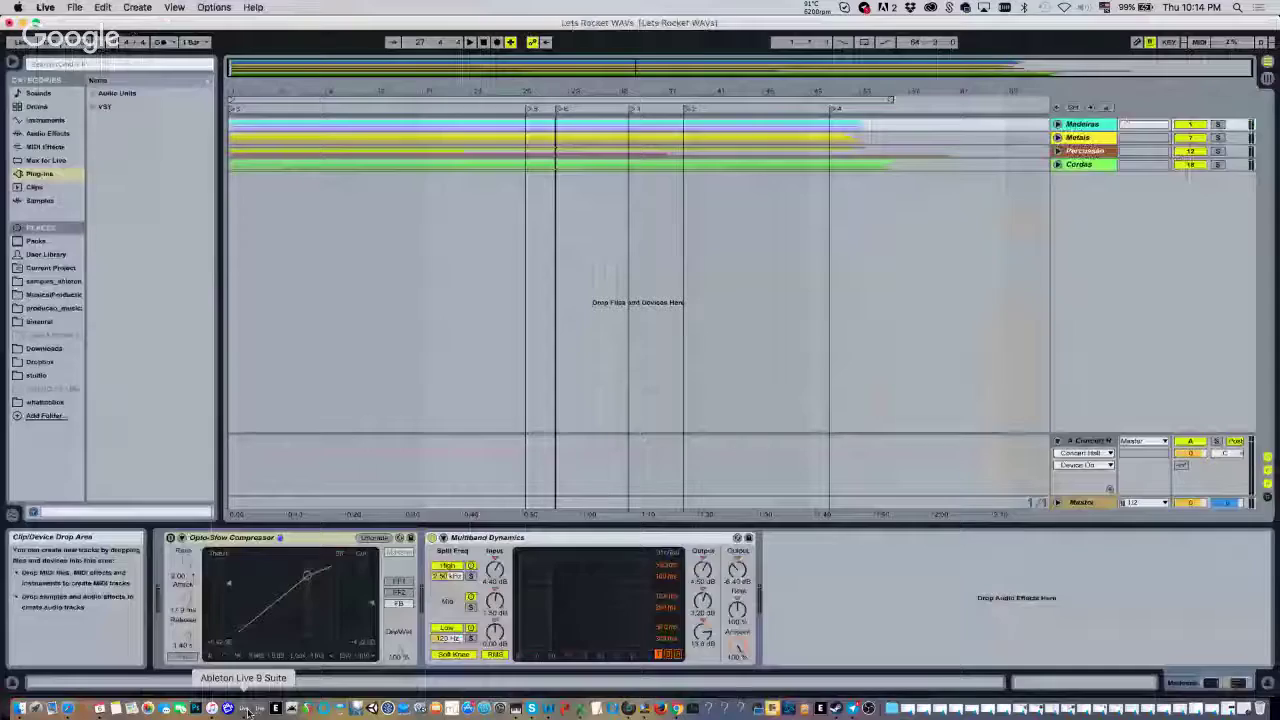
{"action": "left_click", "coordinate": [483, 43]}
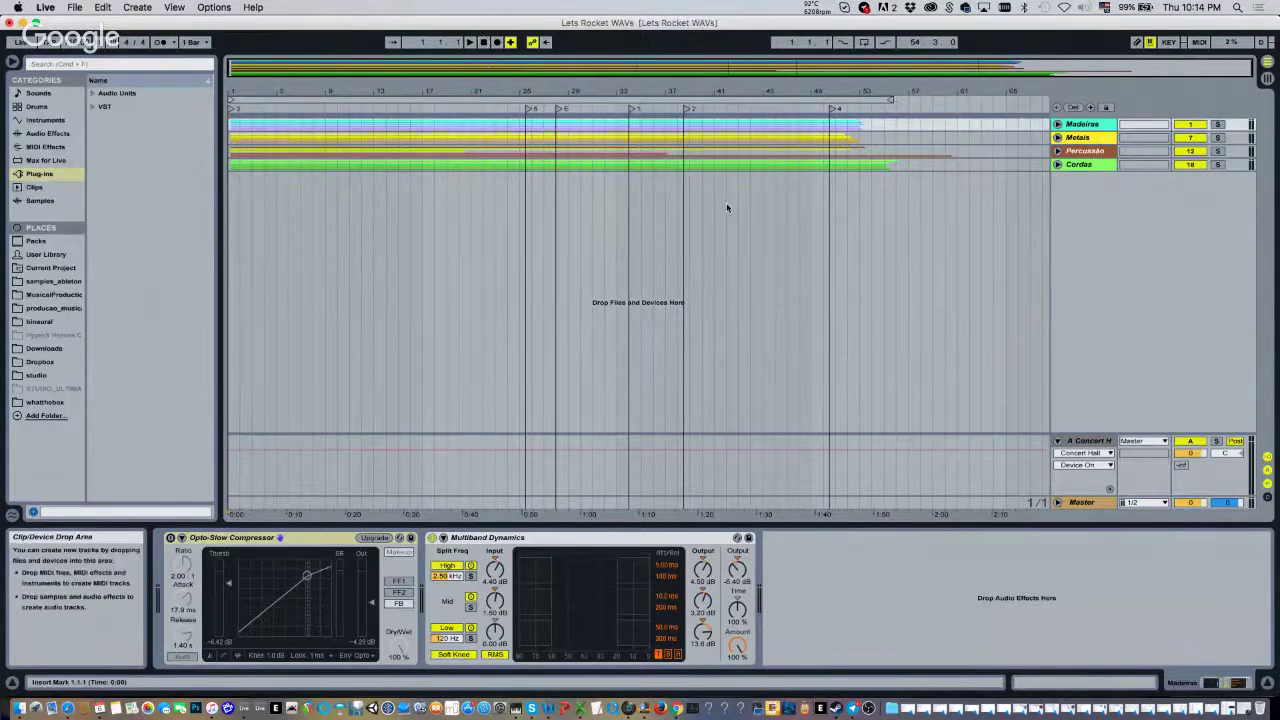
{"action": "left_click", "coordinate": [1059, 165]}
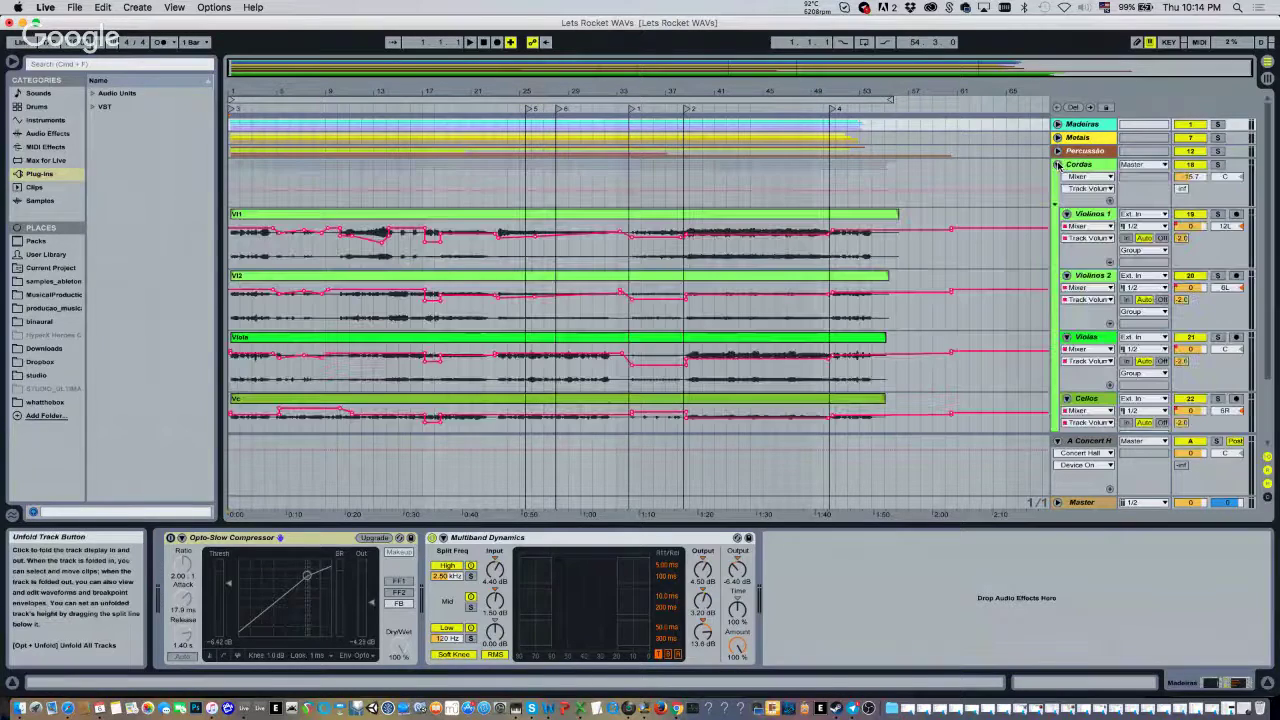
{"action": "left_click", "coordinate": [1058, 151]}
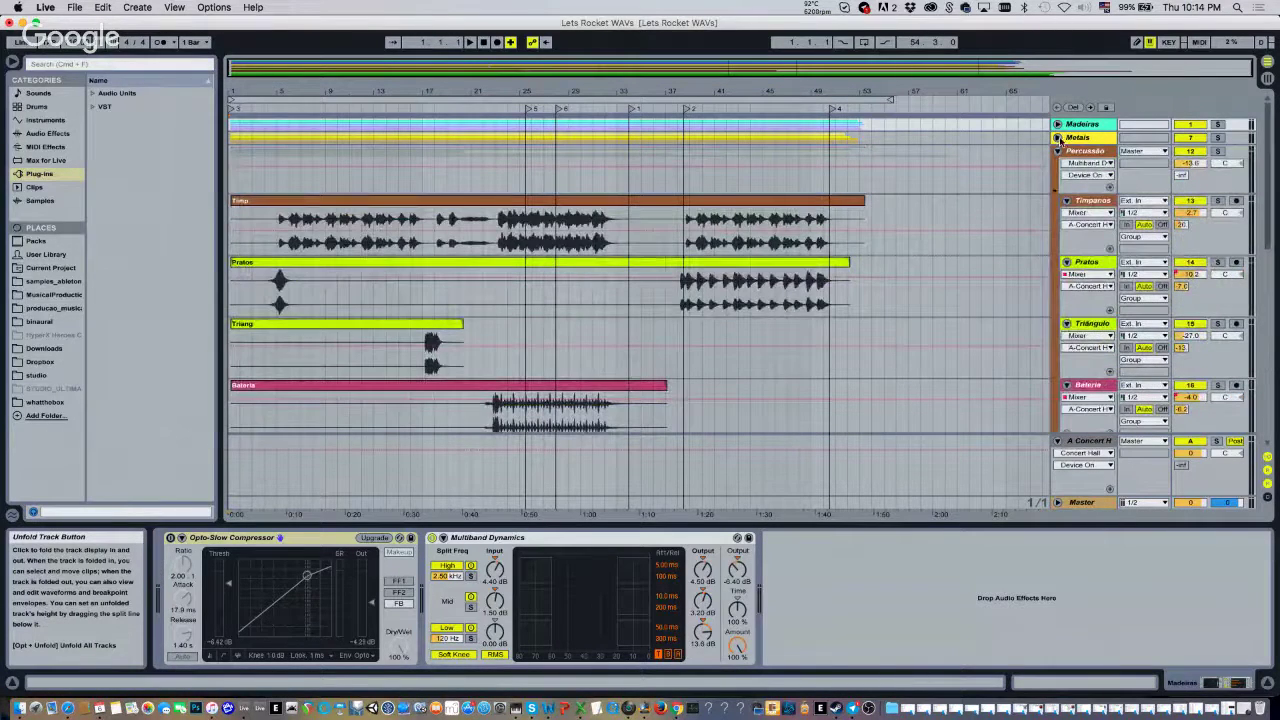
{"action": "left_click", "coordinate": [1058, 138]}
{"action": "left_click", "coordinate": [1058, 125]}
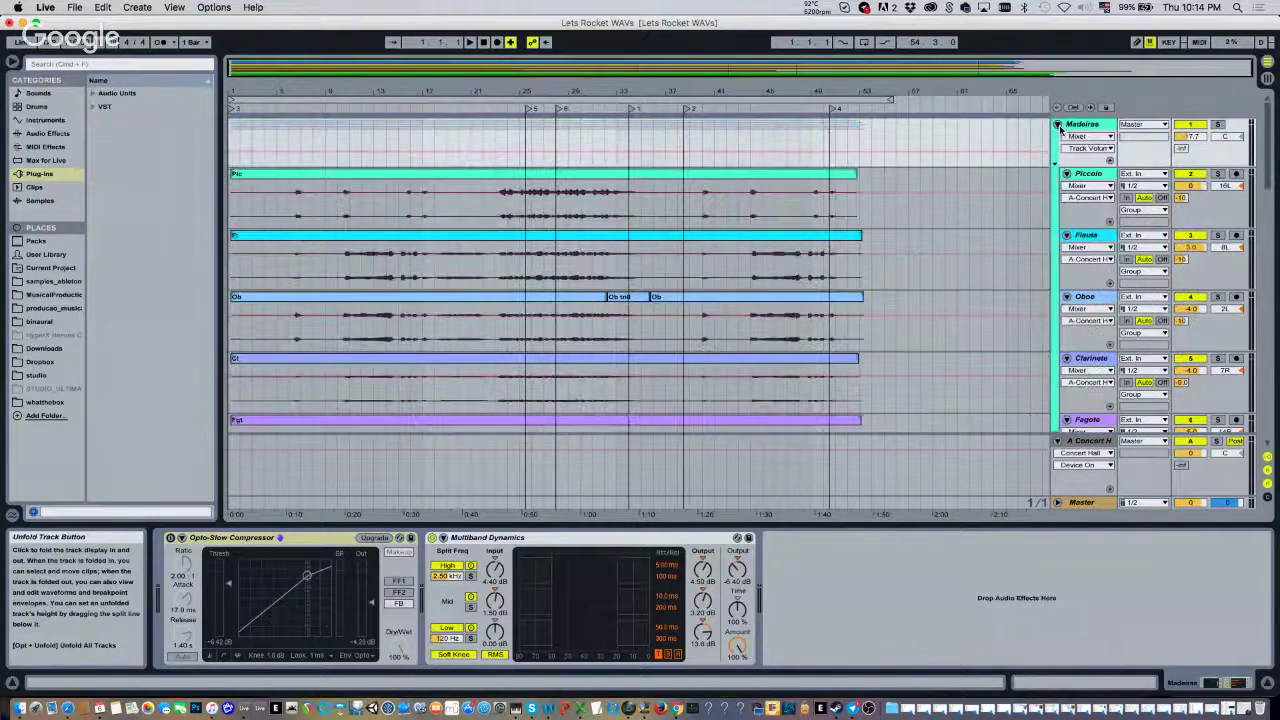
Look over the instrument tracks, folding the Madeiras, Metais, Percussão and Cordas groups one after another
{"action": "scroll", "coordinate": [695, 318], "scroll_direction": "down", "scroll_amount": 5}
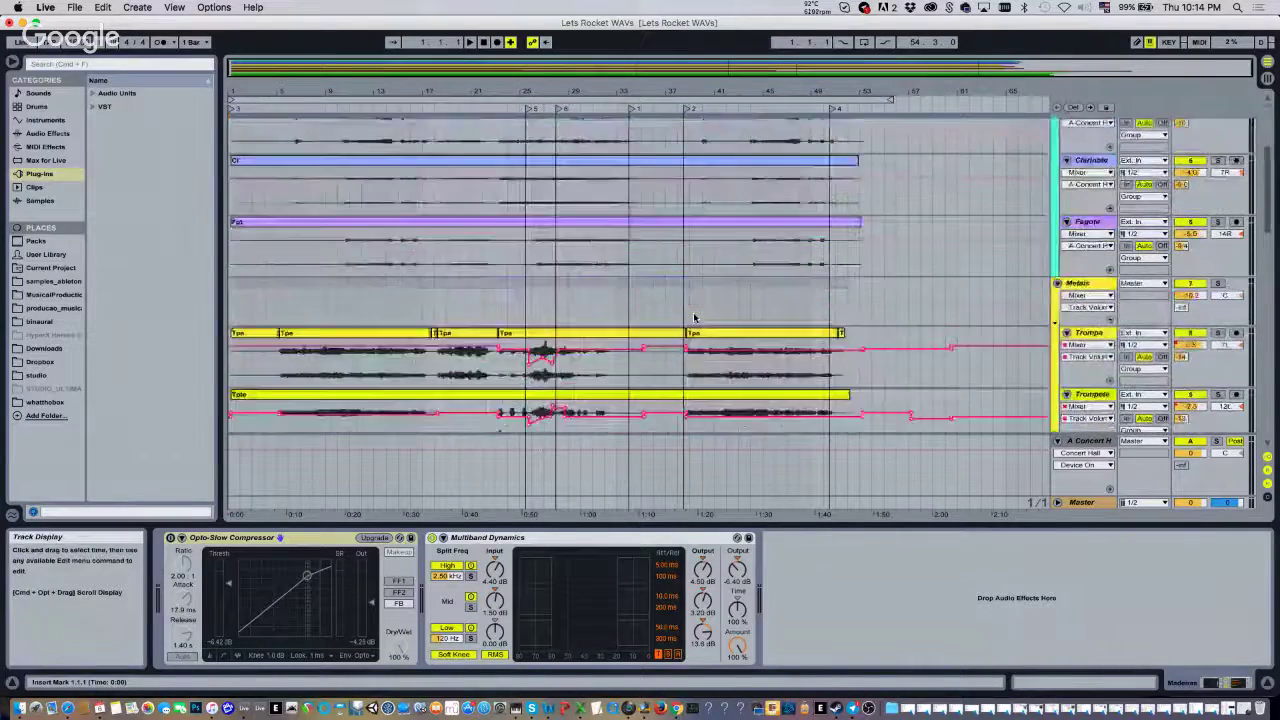
{"action": "scroll", "coordinate": [695, 318], "scroll_direction": "up", "scroll_amount": 5}
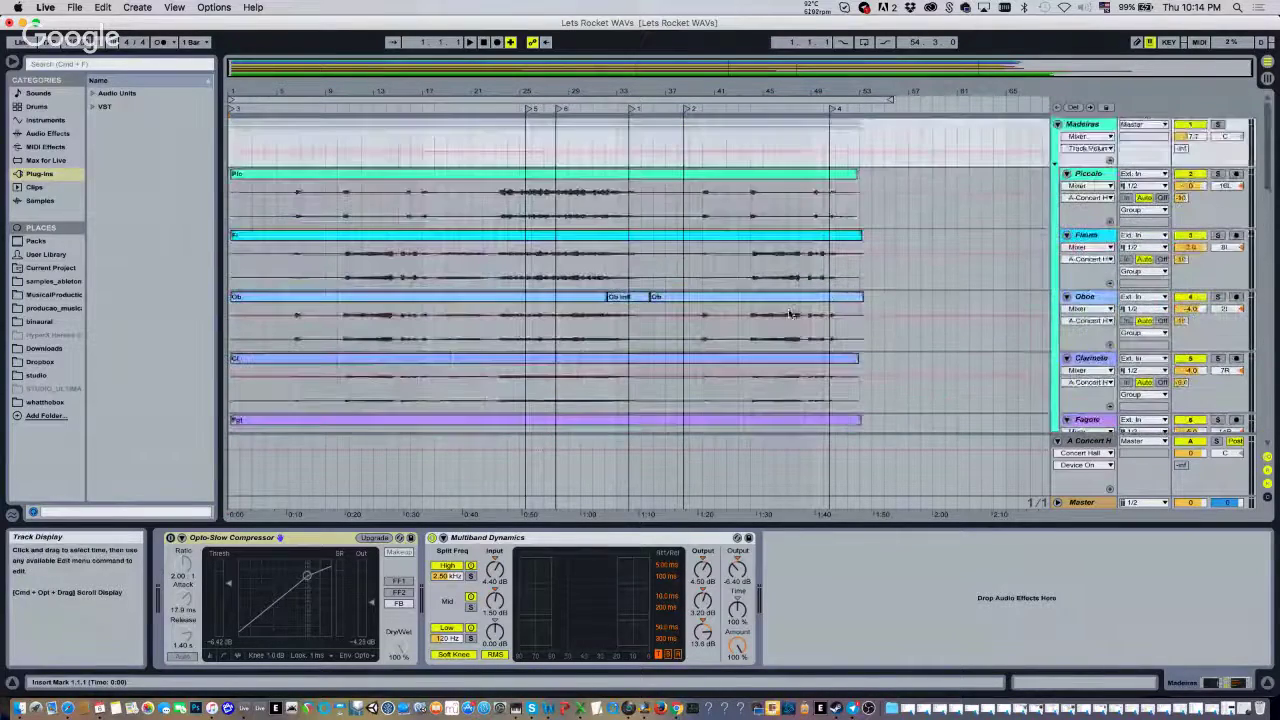
{"action": "left_click", "coordinate": [1057, 125]}
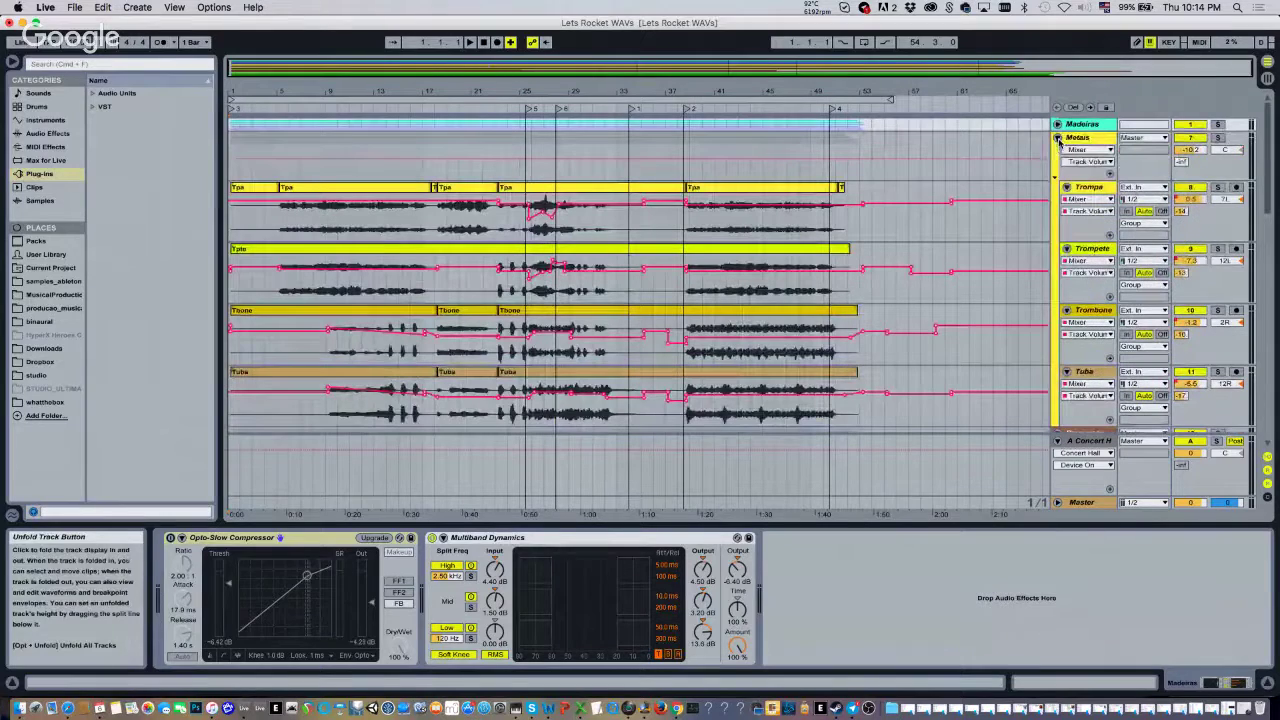
{"action": "left_click", "coordinate": [1057, 138]}
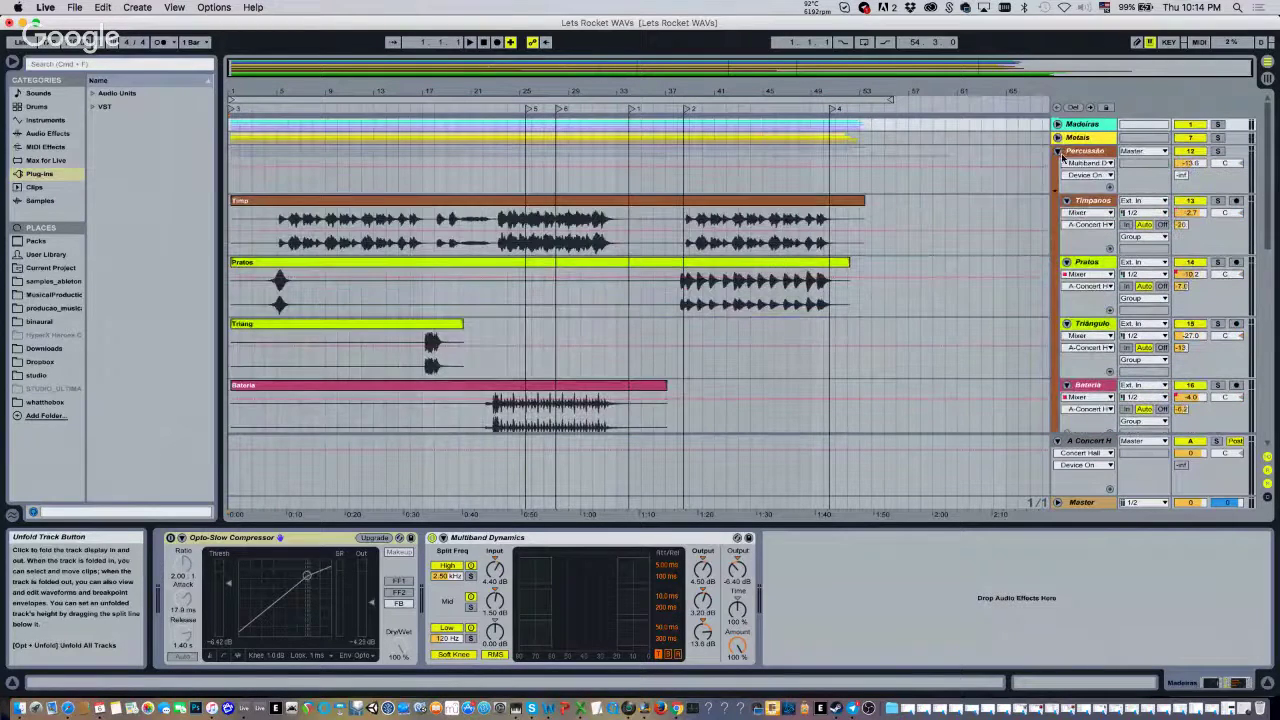
{"action": "left_click", "coordinate": [1058, 151]}
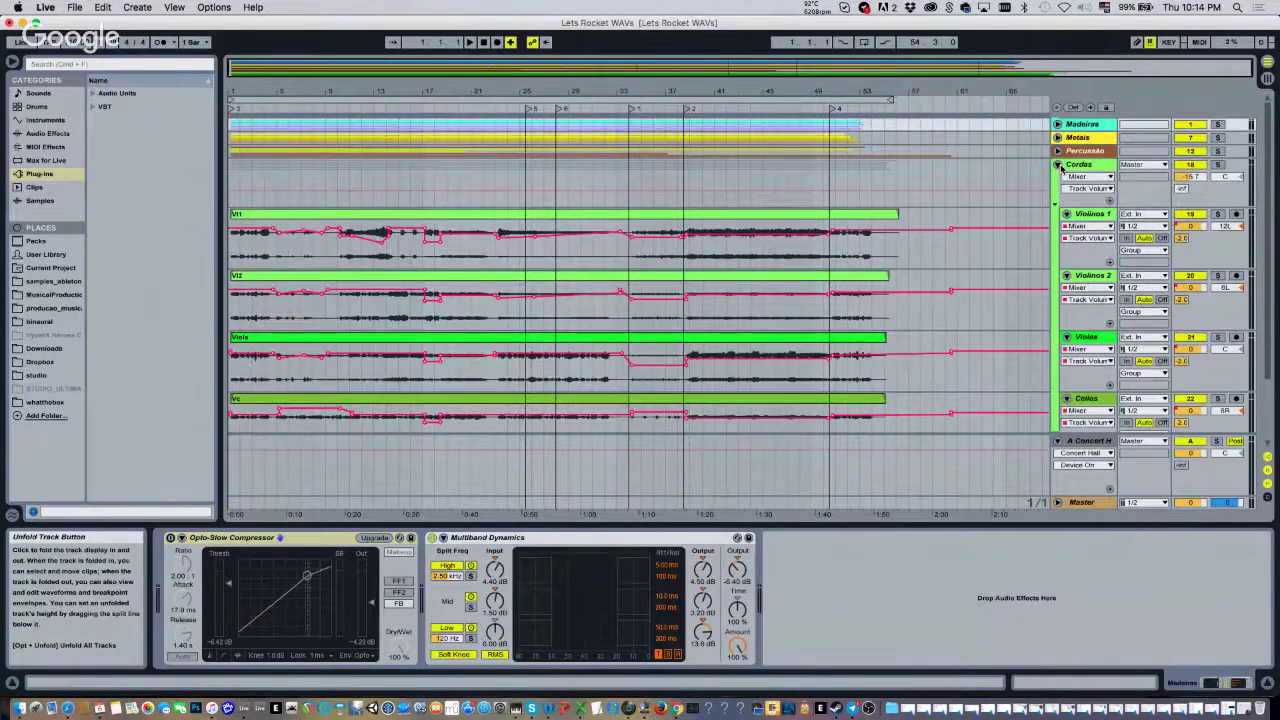
{"action": "left_click", "coordinate": [1058, 164]}
Unfold all four orchestra groups again and examine their instrument tracks from woodwinds down to strings
{"action": "left_click", "coordinate": [1058, 164]}
{"action": "left_click", "coordinate": [1058, 151]}
{"action": "left_click", "coordinate": [1058, 137]}
{"action": "left_click", "coordinate": [1058, 125]}
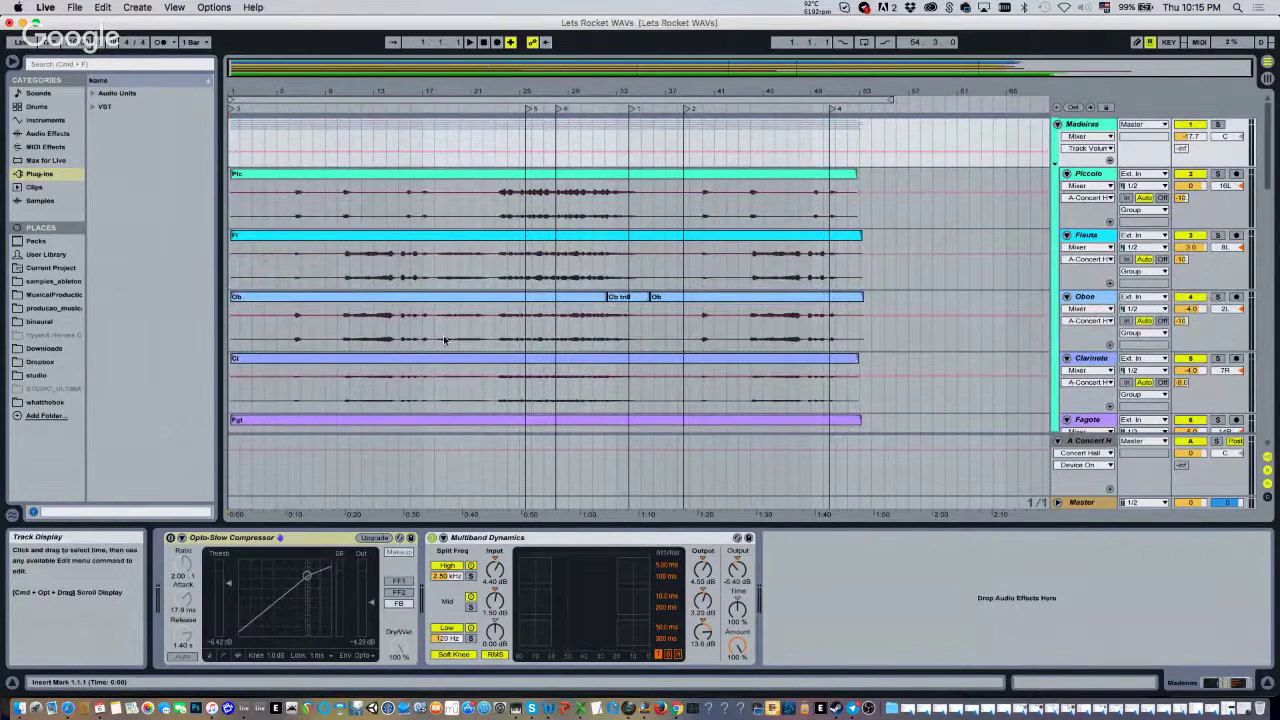
{"action": "scroll", "coordinate": [443, 335], "scroll_direction": "down", "scroll_amount": 5}
{"action": "scroll", "coordinate": [443, 335], "scroll_direction": "down", "scroll_amount": 8}
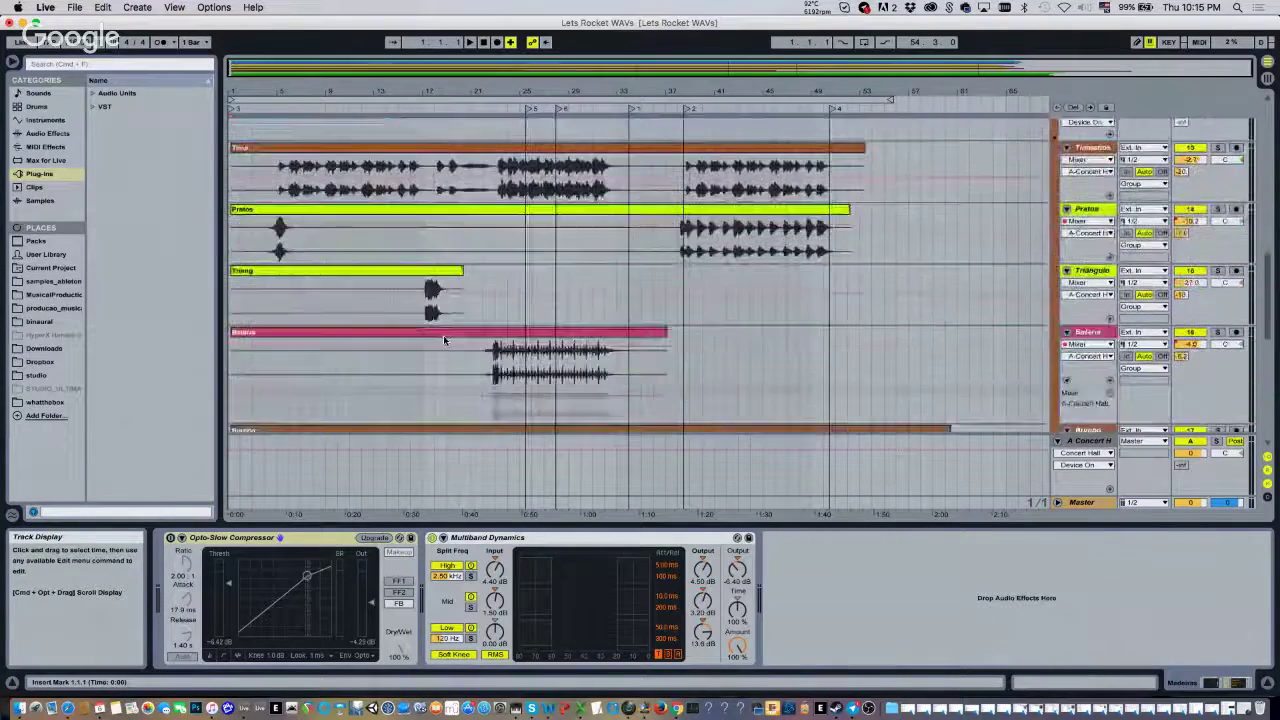
{"action": "scroll", "coordinate": [445, 341], "scroll_direction": "down", "scroll_amount": 8}
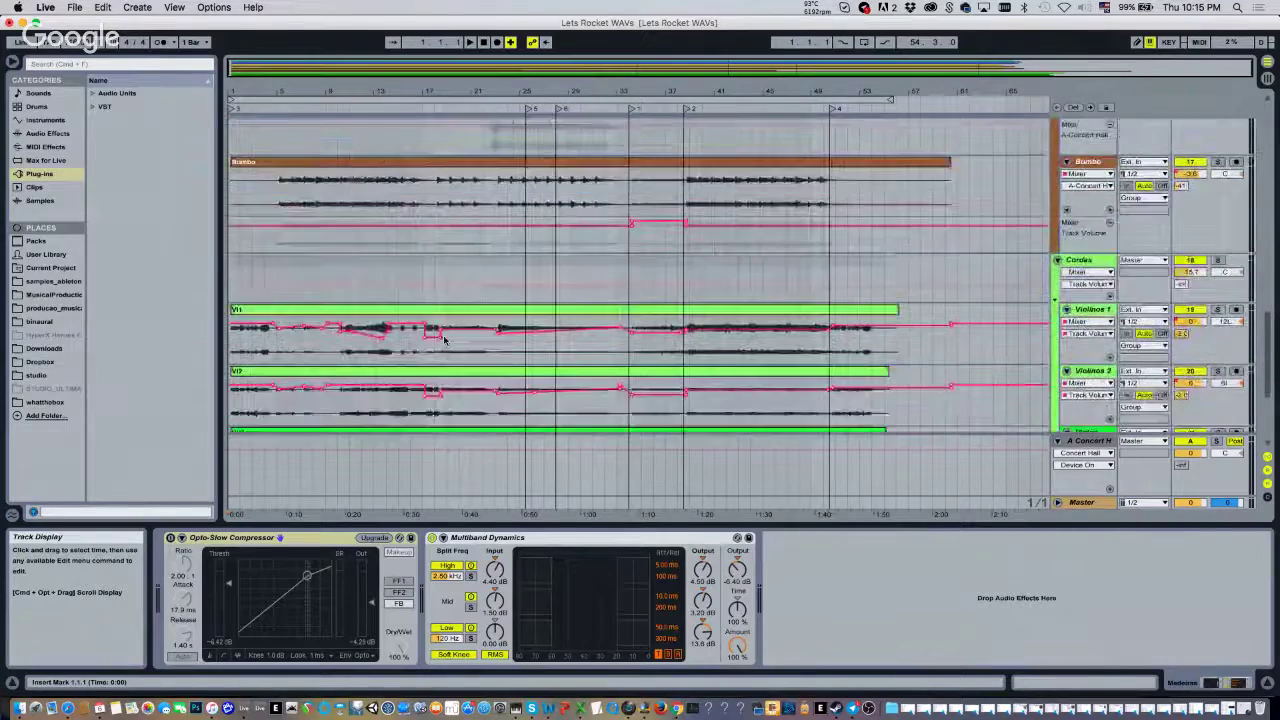
{"action": "scroll", "coordinate": [445, 341], "scroll_direction": "up", "scroll_amount": 10}
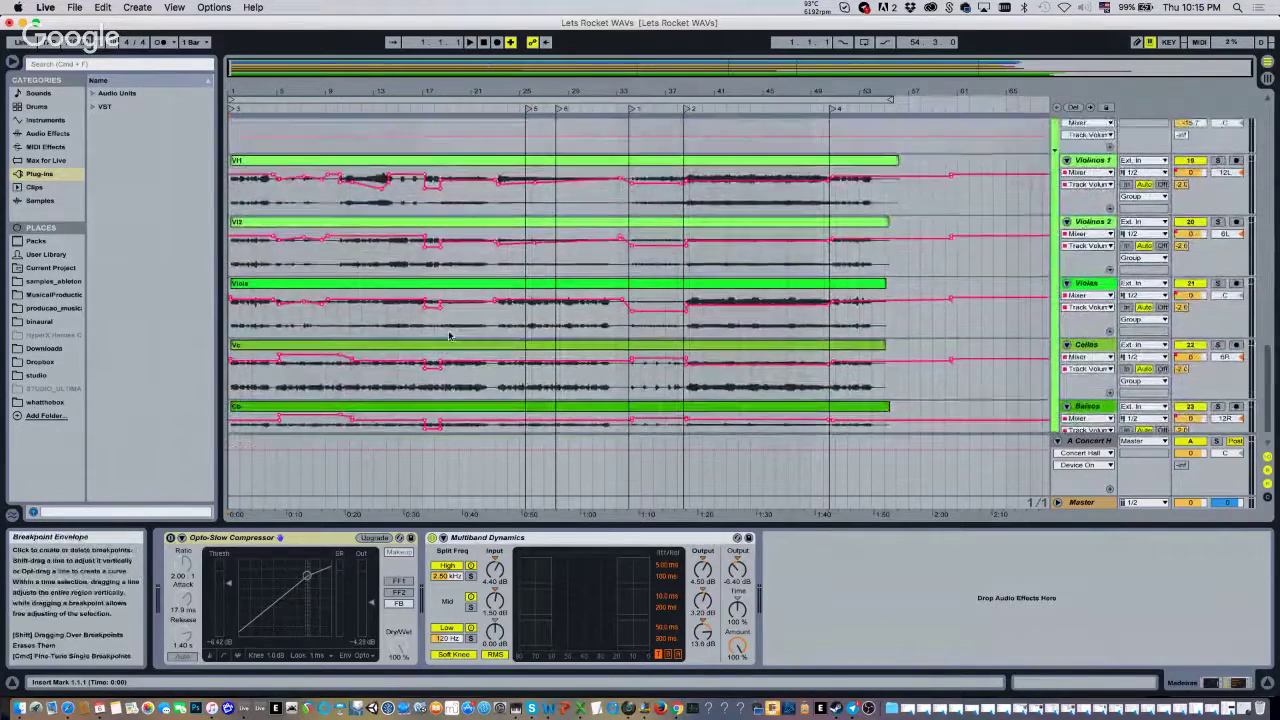
{"action": "scroll", "coordinate": [527, 253], "scroll_direction": "up", "scroll_amount": 10}
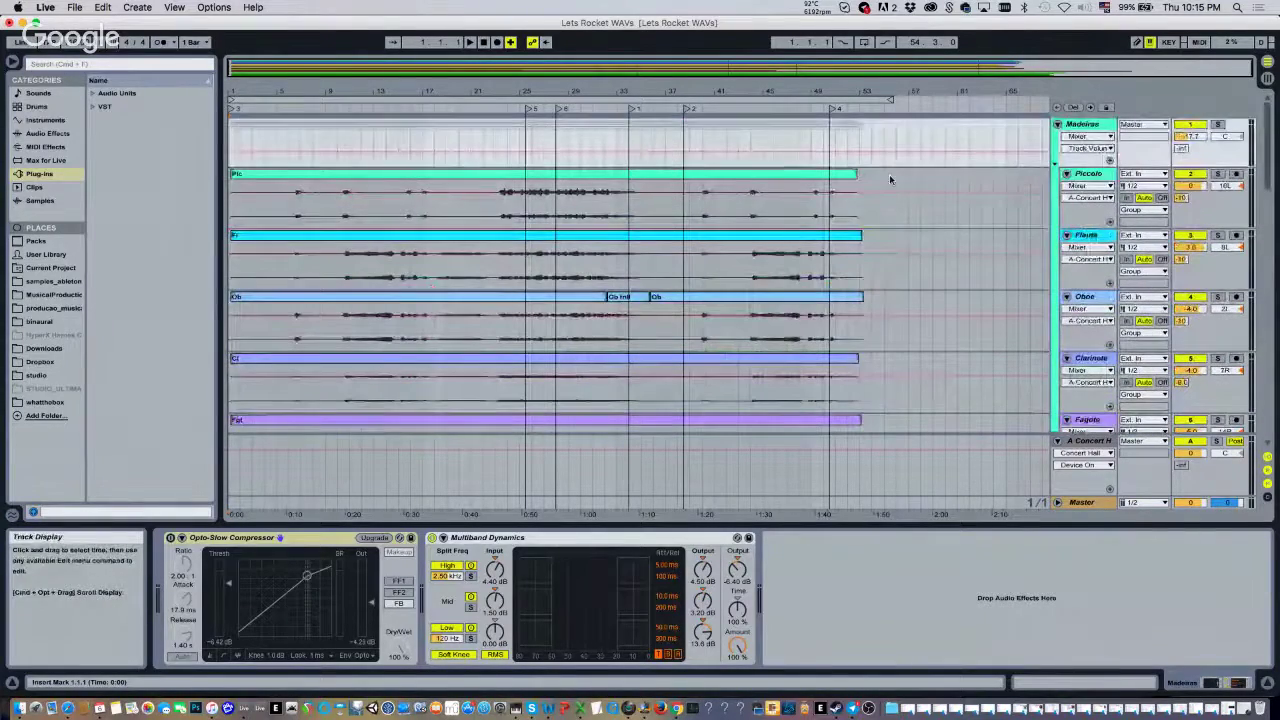
Play the arrangement from the start, fold all four groups and audition the Cordas group in solo
{"action": "left_click", "coordinate": [477, 55]}
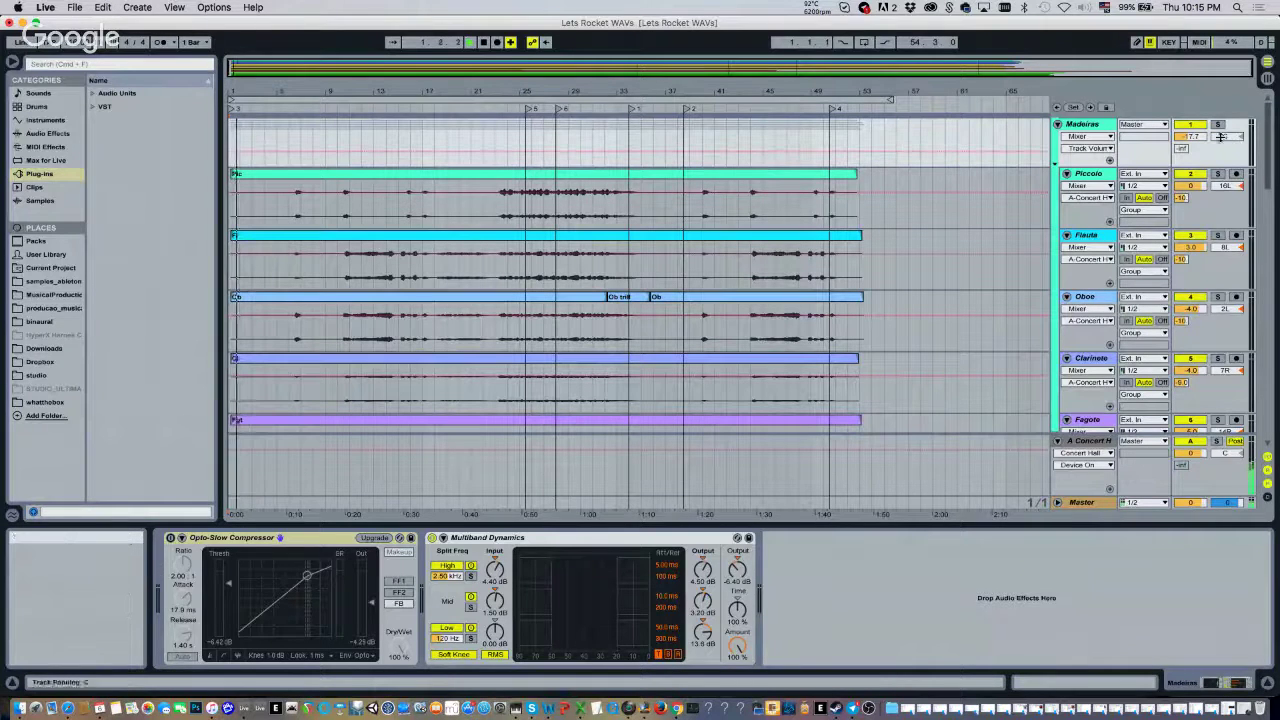
{"action": "left_click", "coordinate": [1058, 125]}
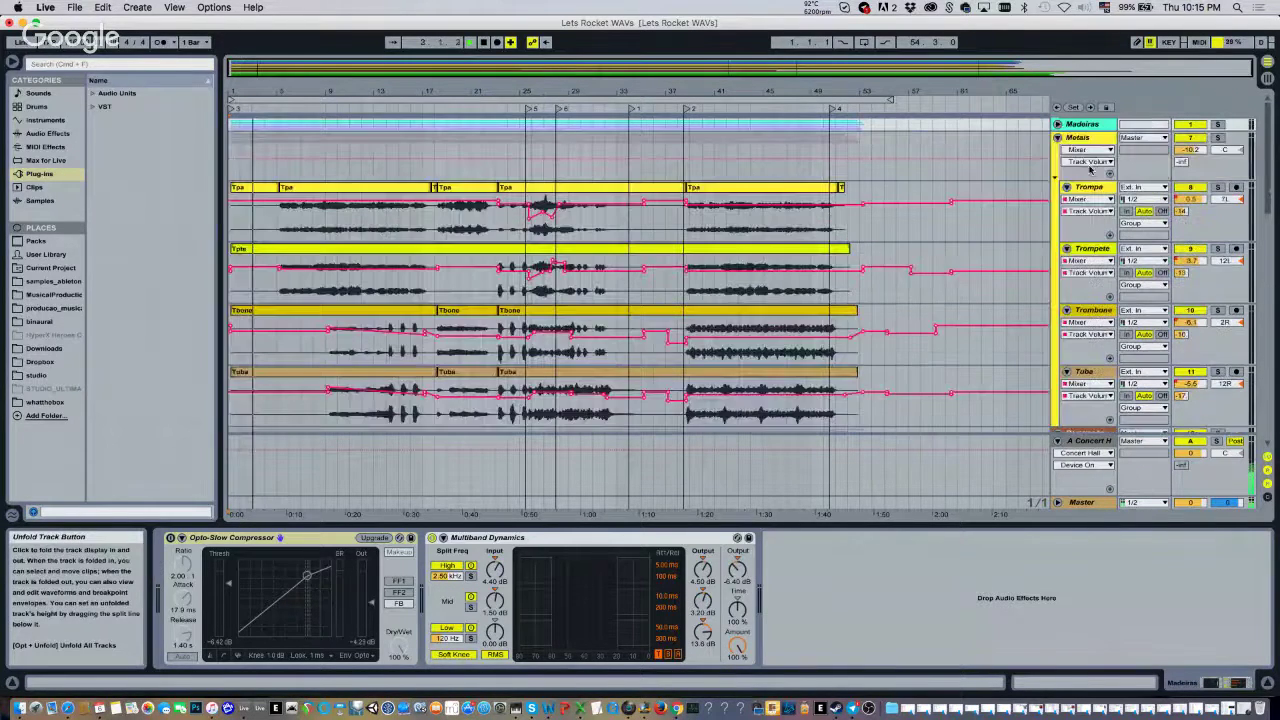
{"action": "left_click", "coordinate": [1059, 138]}
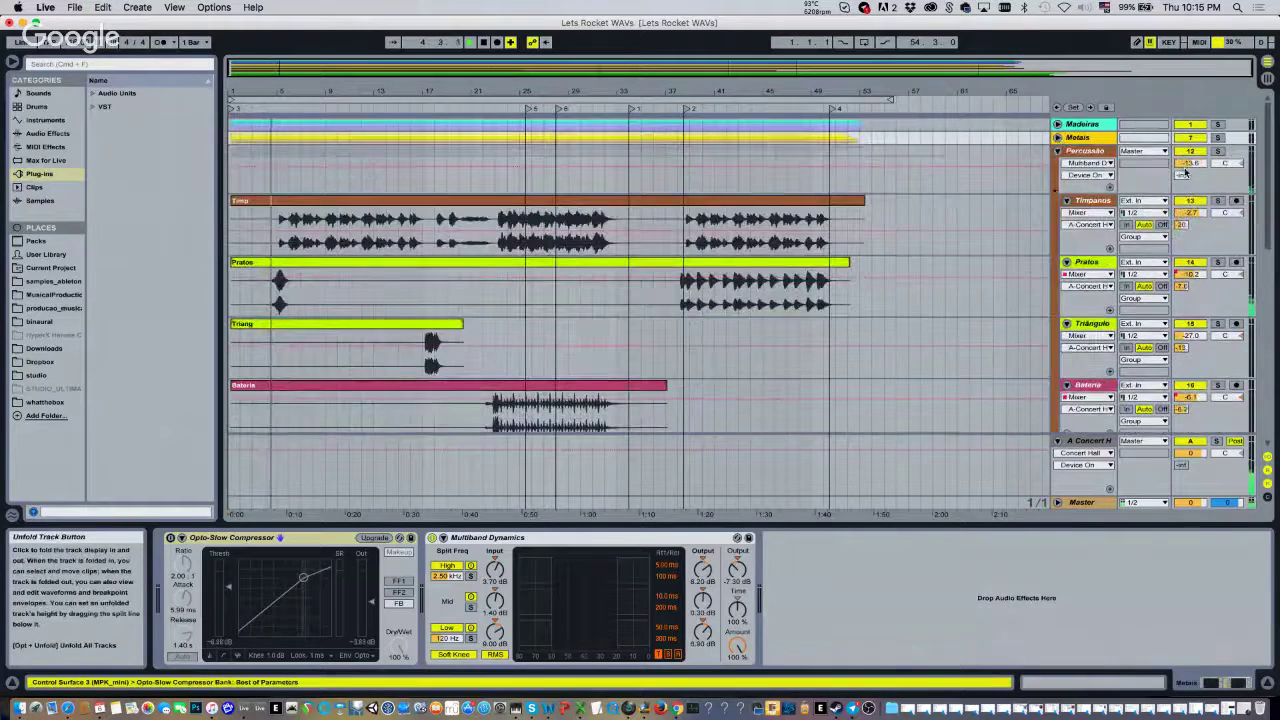
{"action": "left_click", "coordinate": [1059, 151]}
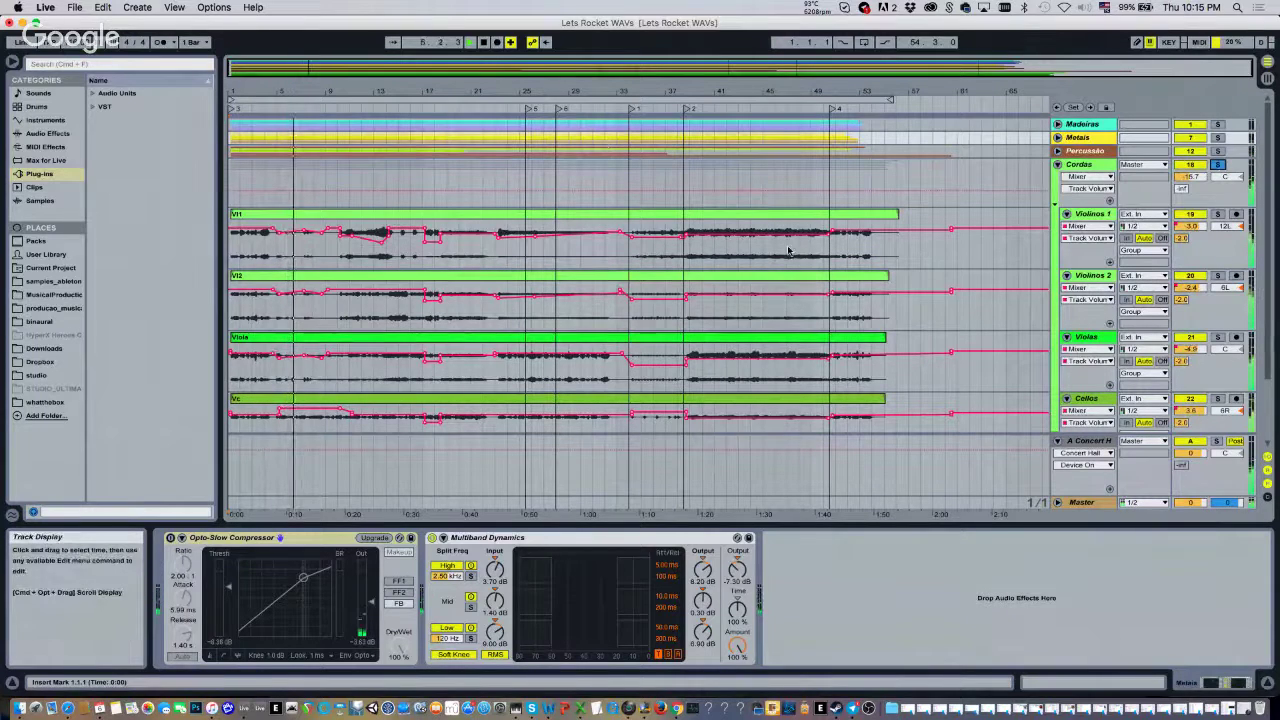
{"action": "left_click", "coordinate": [1058, 164]}
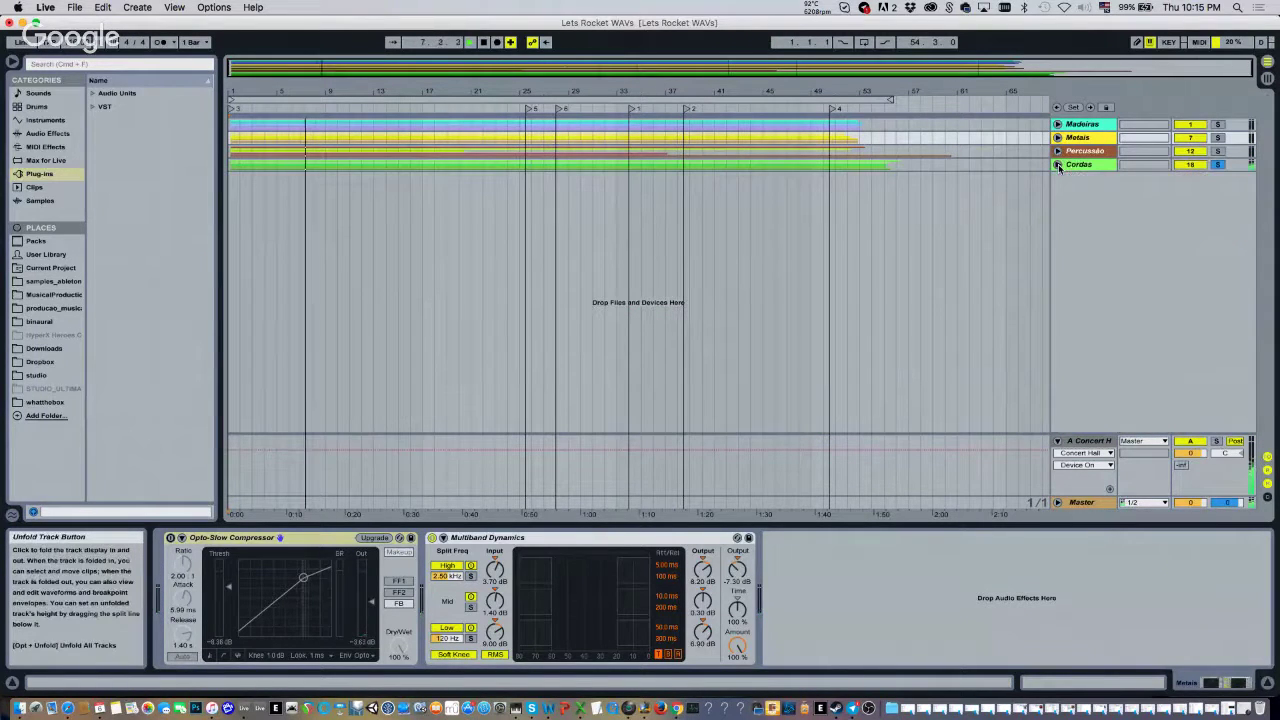
{"action": "left_click", "coordinate": [1218, 164]}
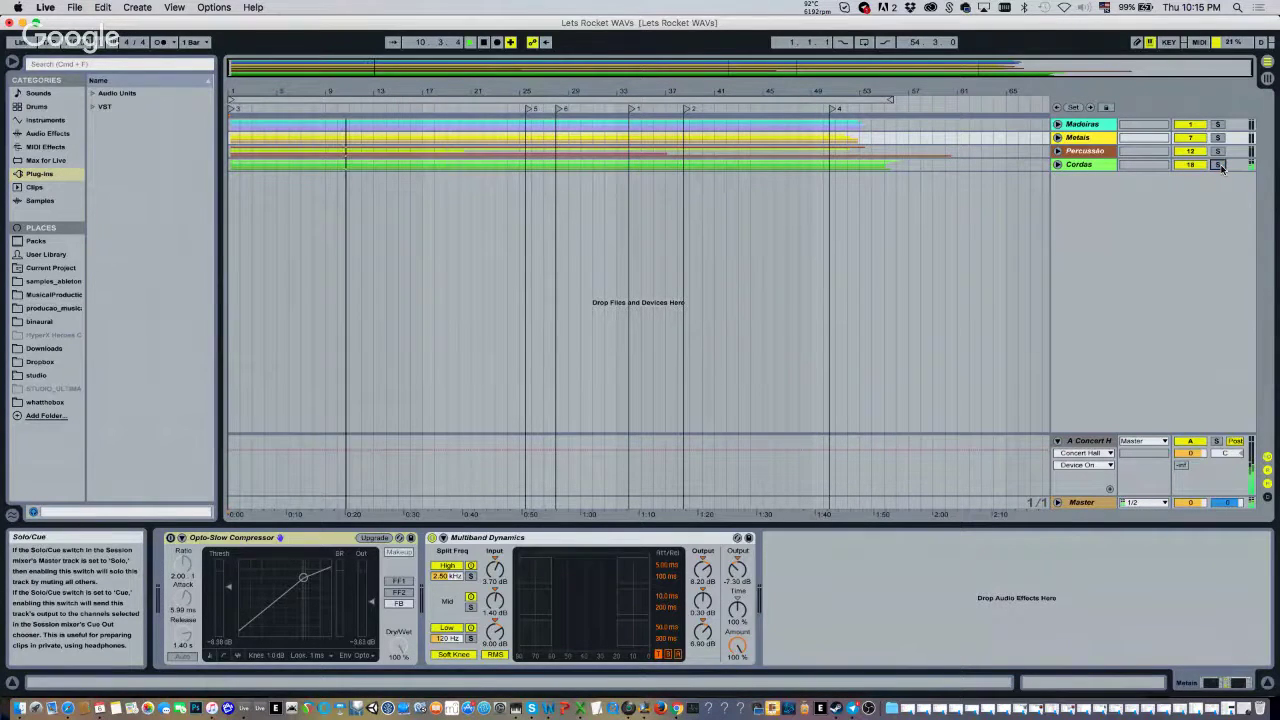
Unfold the Percussão group and audition the whole group, the Timpanos track and the Bateria track in solo
{"action": "left_click", "coordinate": [1058, 151]}
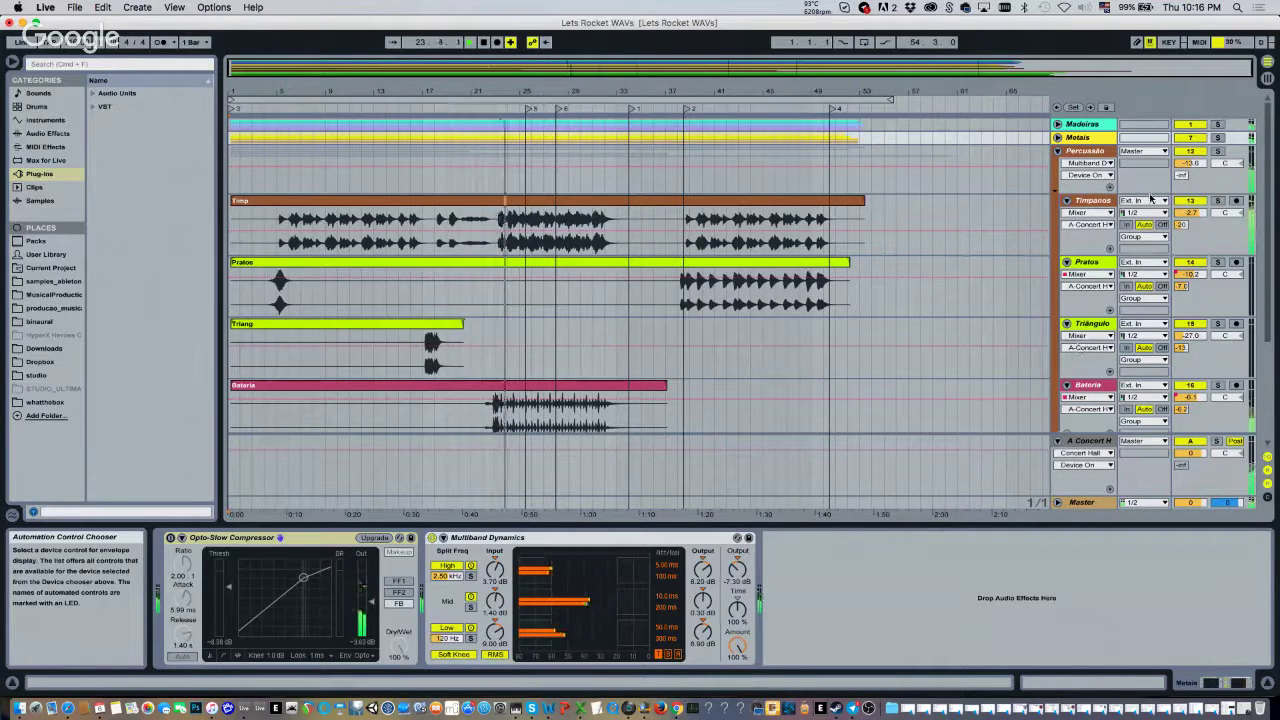
{"action": "left_click", "coordinate": [1217, 151]}
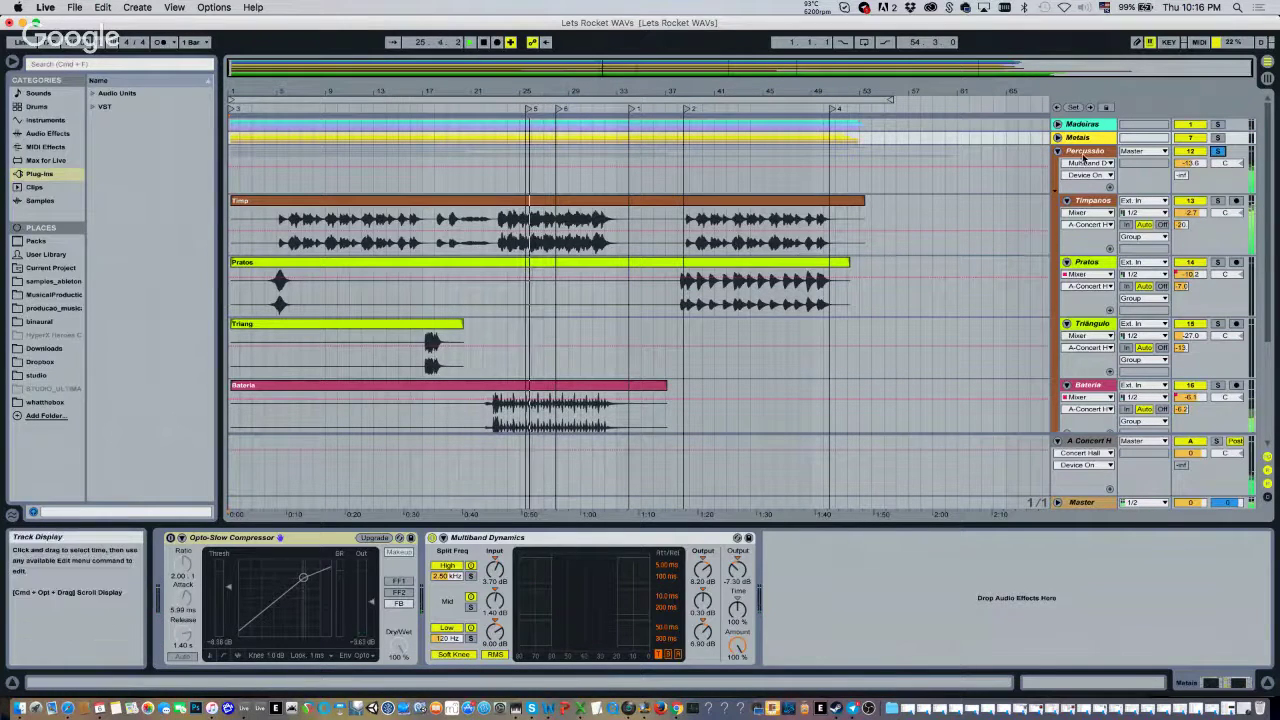
{"action": "left_click", "coordinate": [1218, 201]}
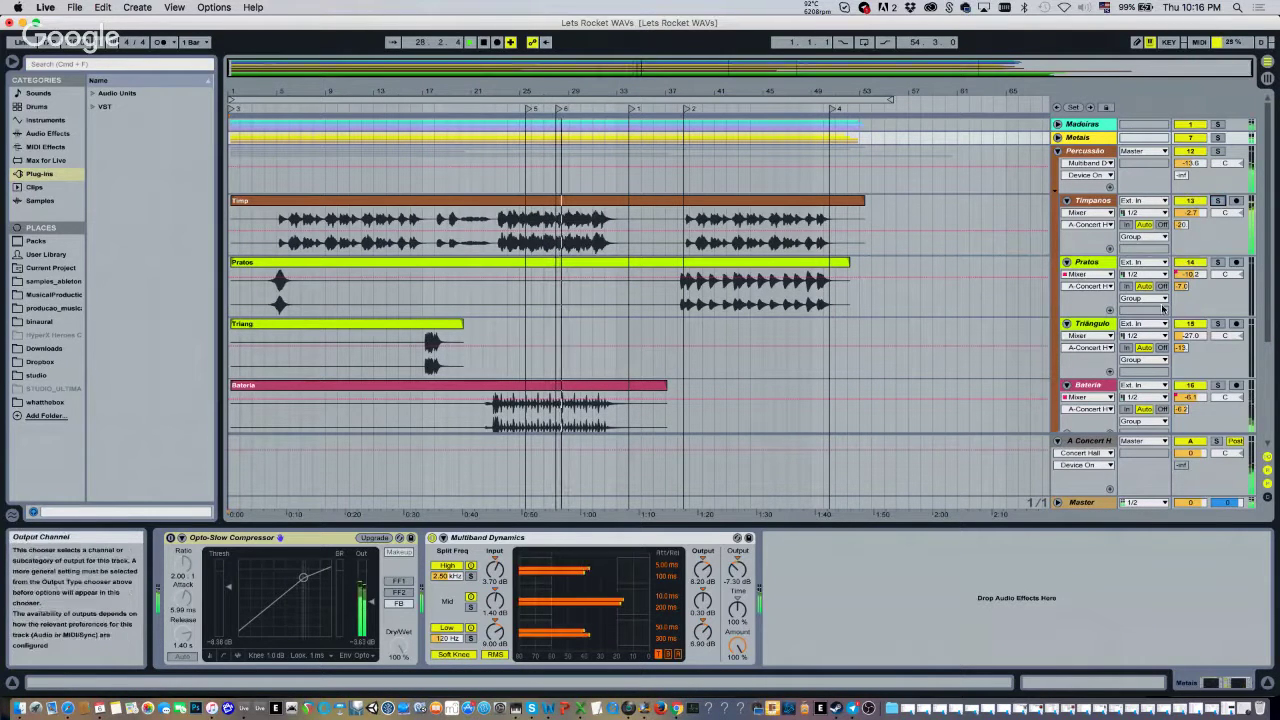
{"action": "left_click", "coordinate": [1218, 386]}
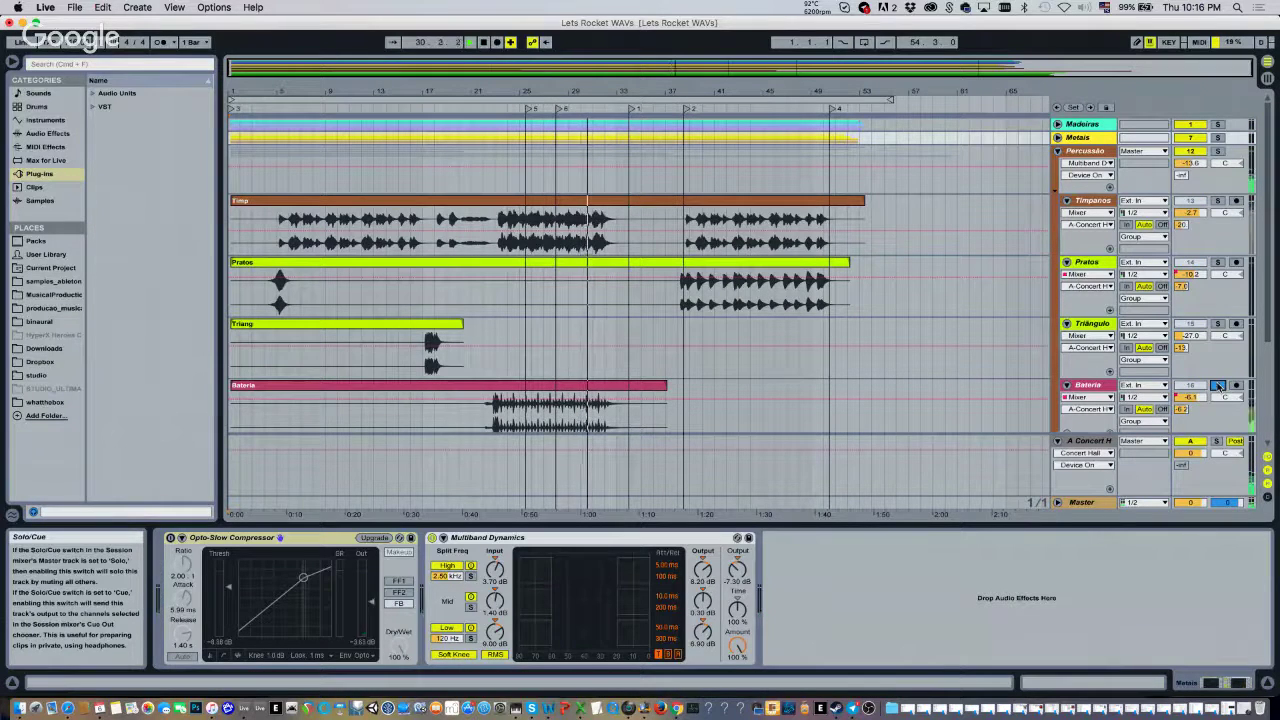
Solo the Bumbo track in the Percussão group and restart playback from around bar 25
{"action": "scroll", "coordinate": [1218, 386], "scroll_direction": "down", "scroll_amount": 3}
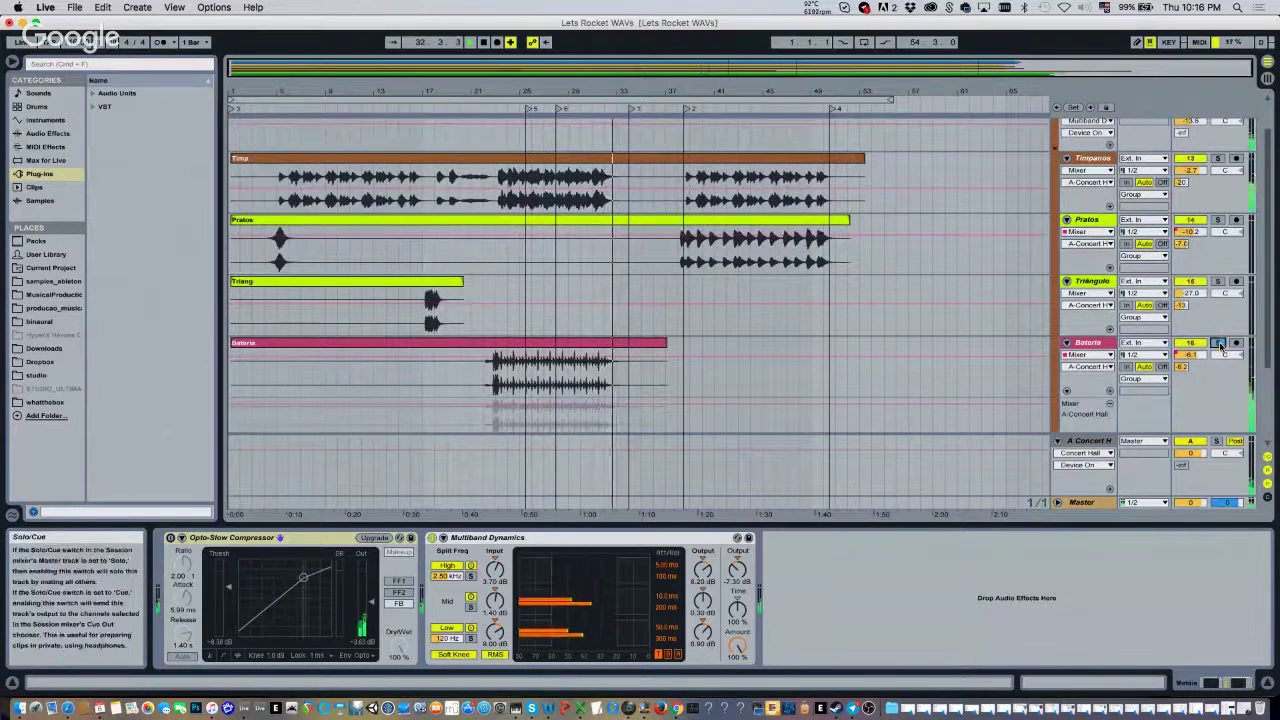
{"action": "scroll", "coordinate": [689, 307], "scroll_direction": "down", "scroll_amount": 8}
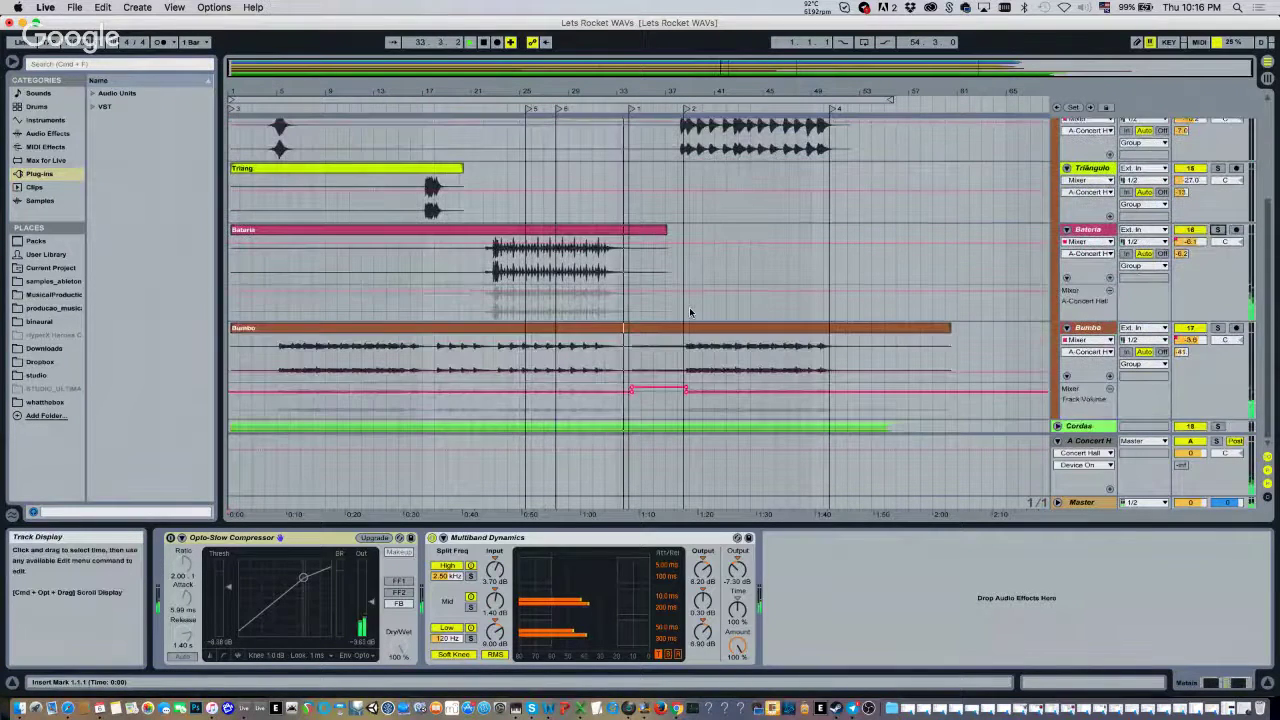
{"action": "left_click", "coordinate": [1218, 329]}
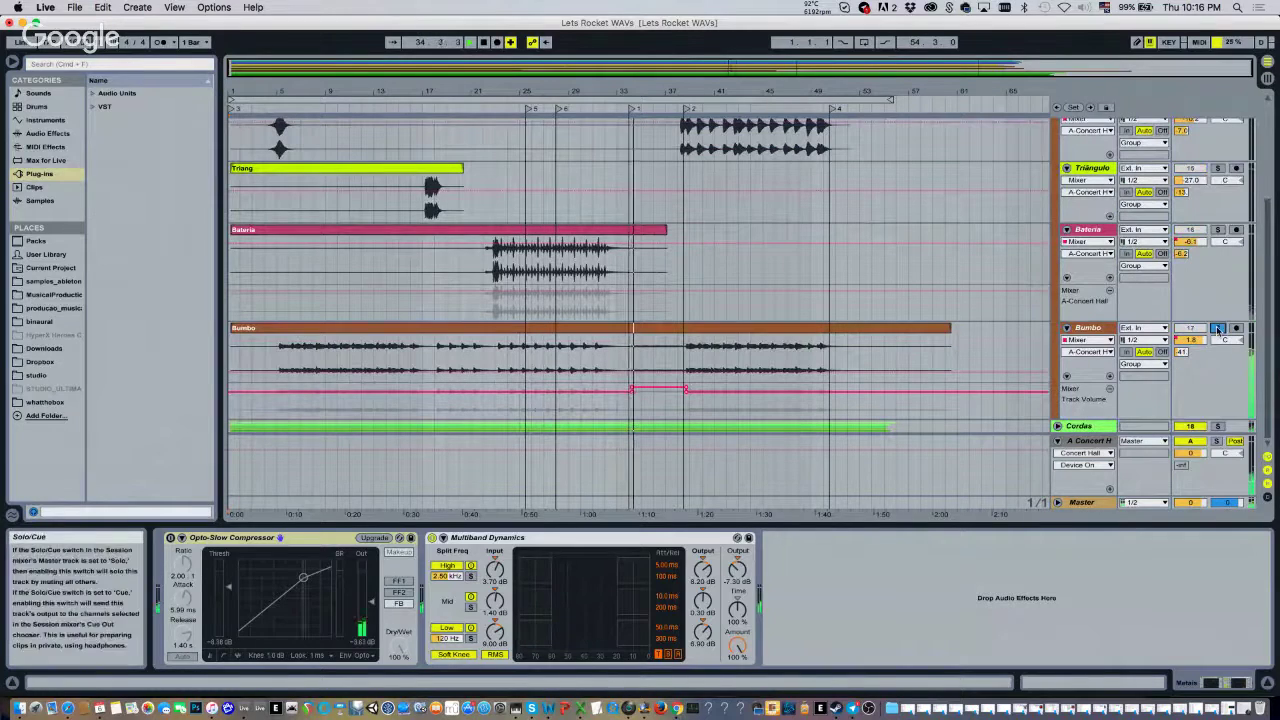
{"action": "left_click", "coordinate": [513, 125]}
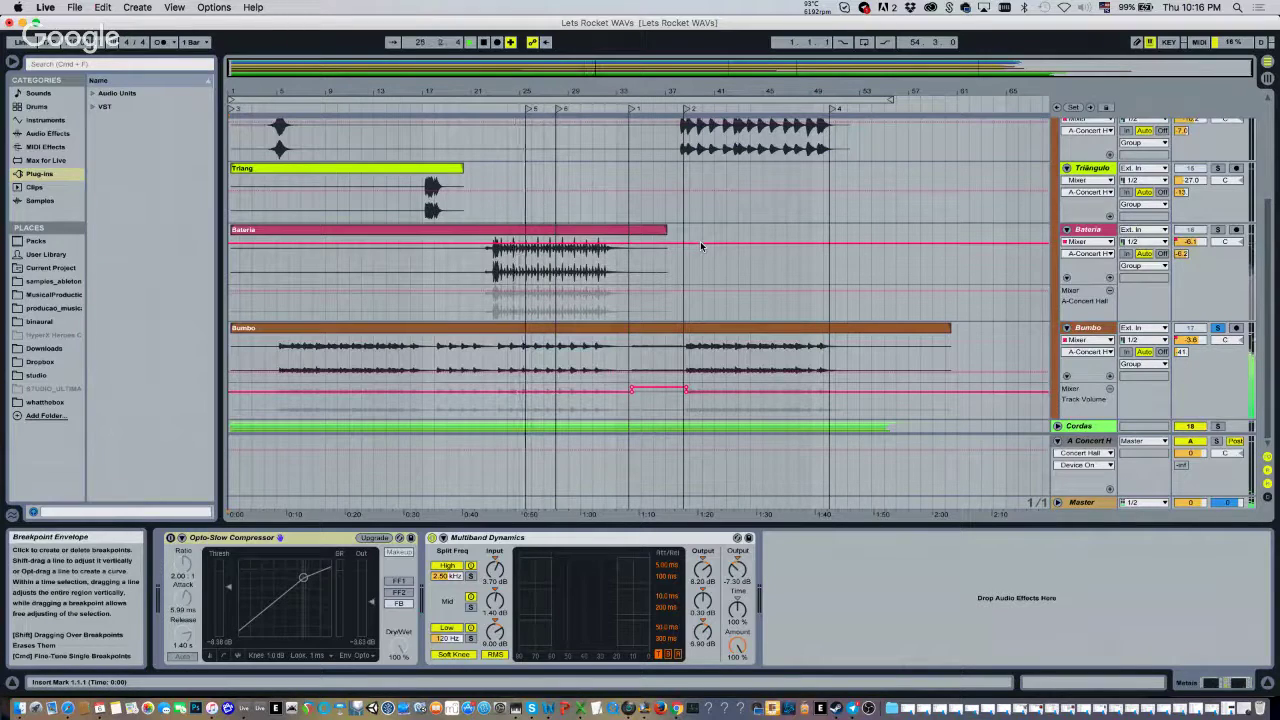
Add the Timpanos and Bateria tracks to the soloed Bumbo, listen to them together, and clear the solos
{"action": "scroll", "coordinate": [700, 243], "scroll_direction": "up", "scroll_amount": 4}
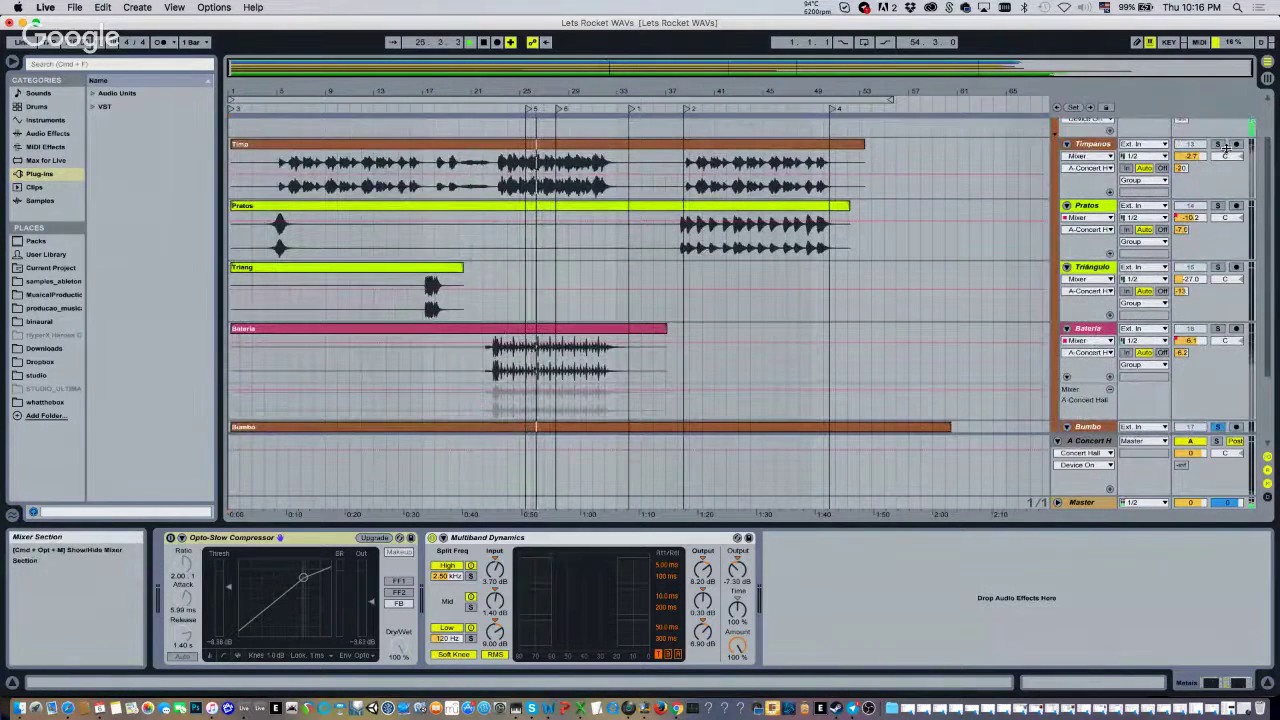
{"action": "left_click", "coordinate": [1218, 145]}
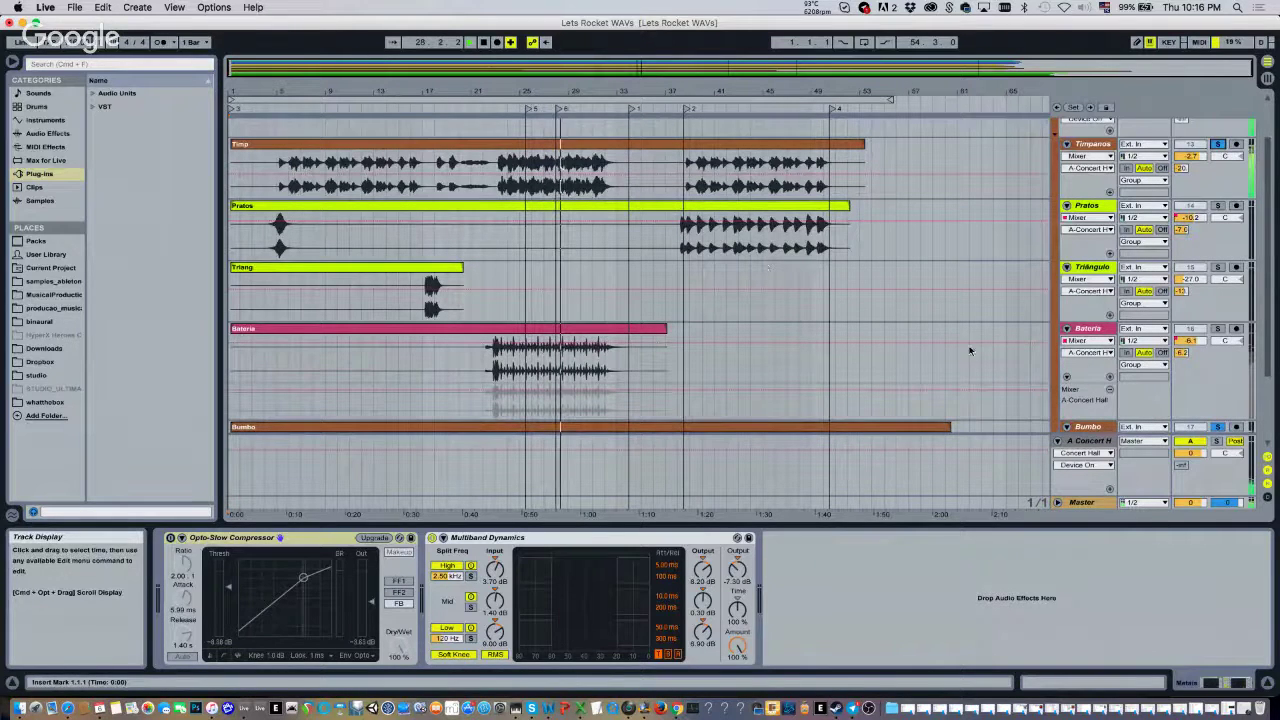
{"action": "left_click", "coordinate": [1218, 330]}
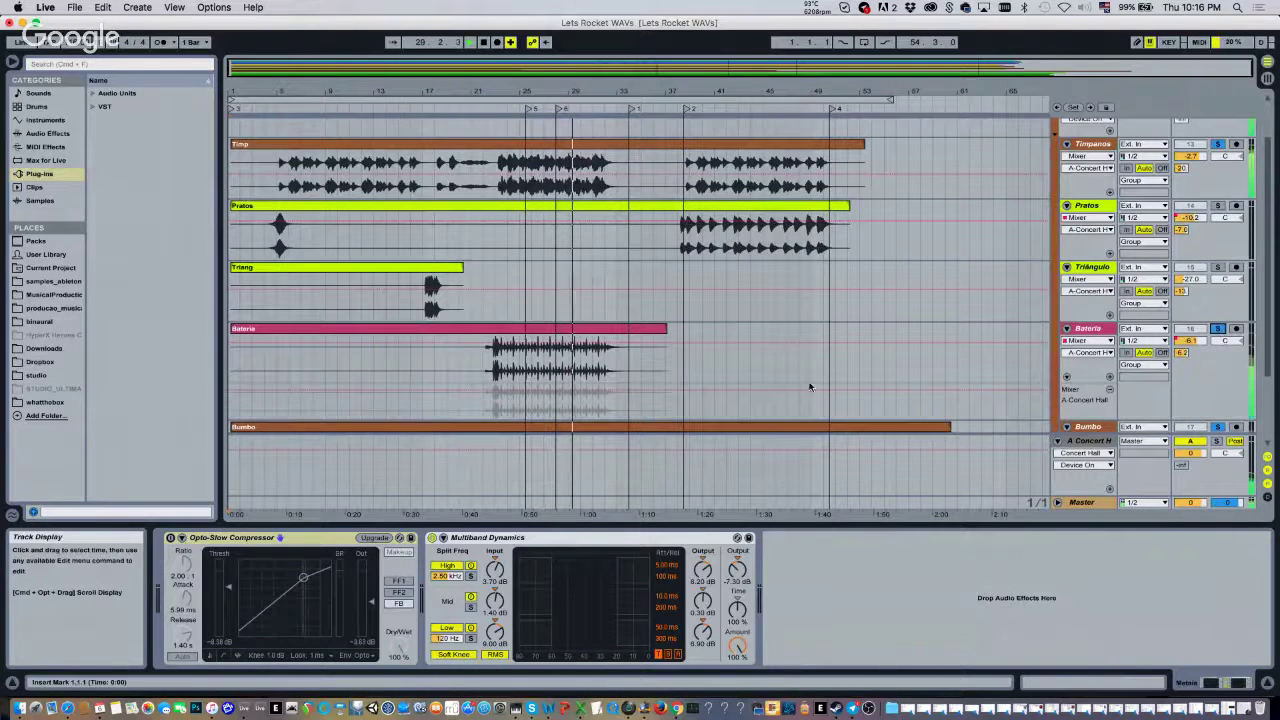
{"action": "left_click", "coordinate": [1218, 330]}
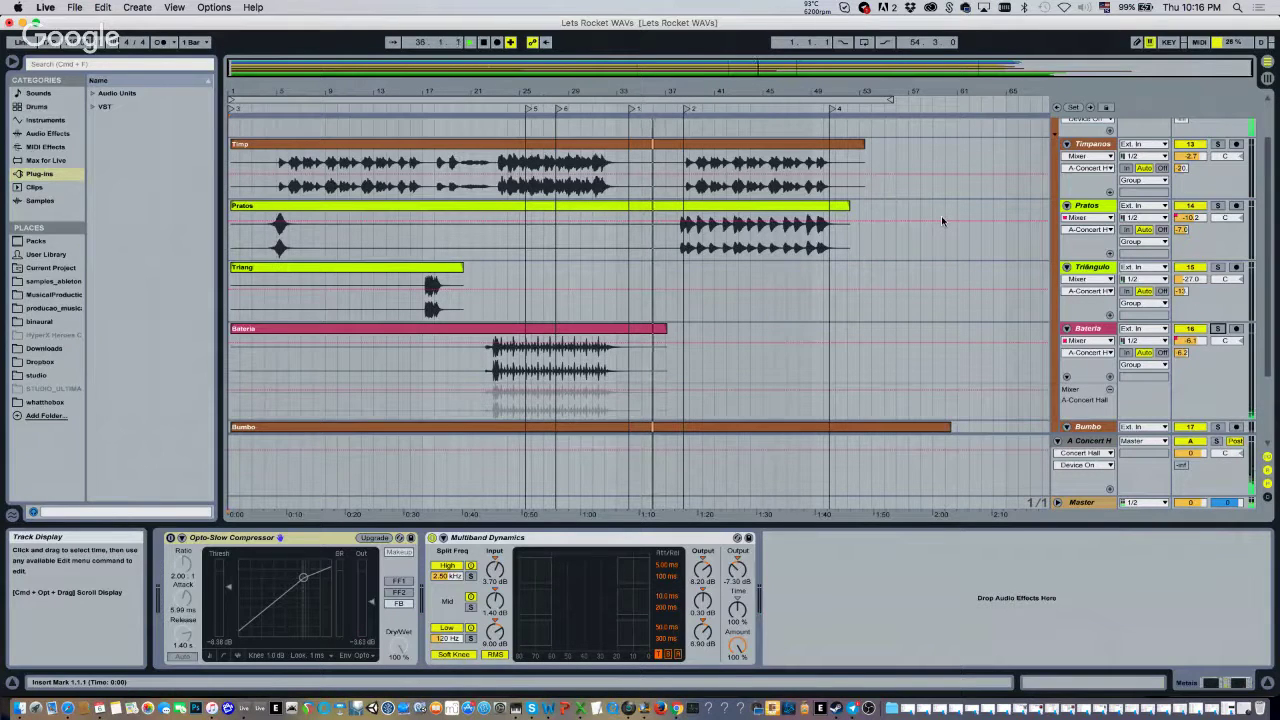
Unfold the Metais group to show its brass tracks during playback
{"action": "scroll", "coordinate": [799, 295], "scroll_direction": "down", "scroll_amount": 2}
{"action": "scroll", "coordinate": [802, 298], "scroll_direction": "up", "scroll_amount": 3}
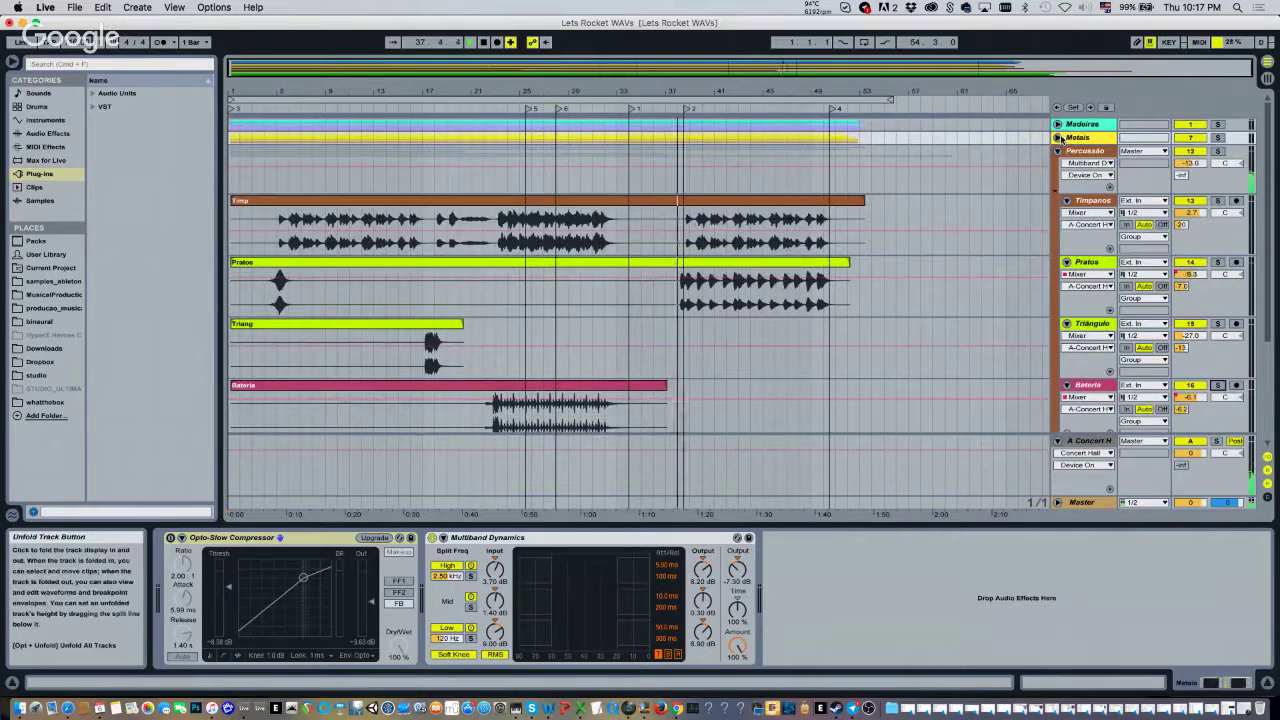
{"action": "left_click", "coordinate": [1058, 138]}
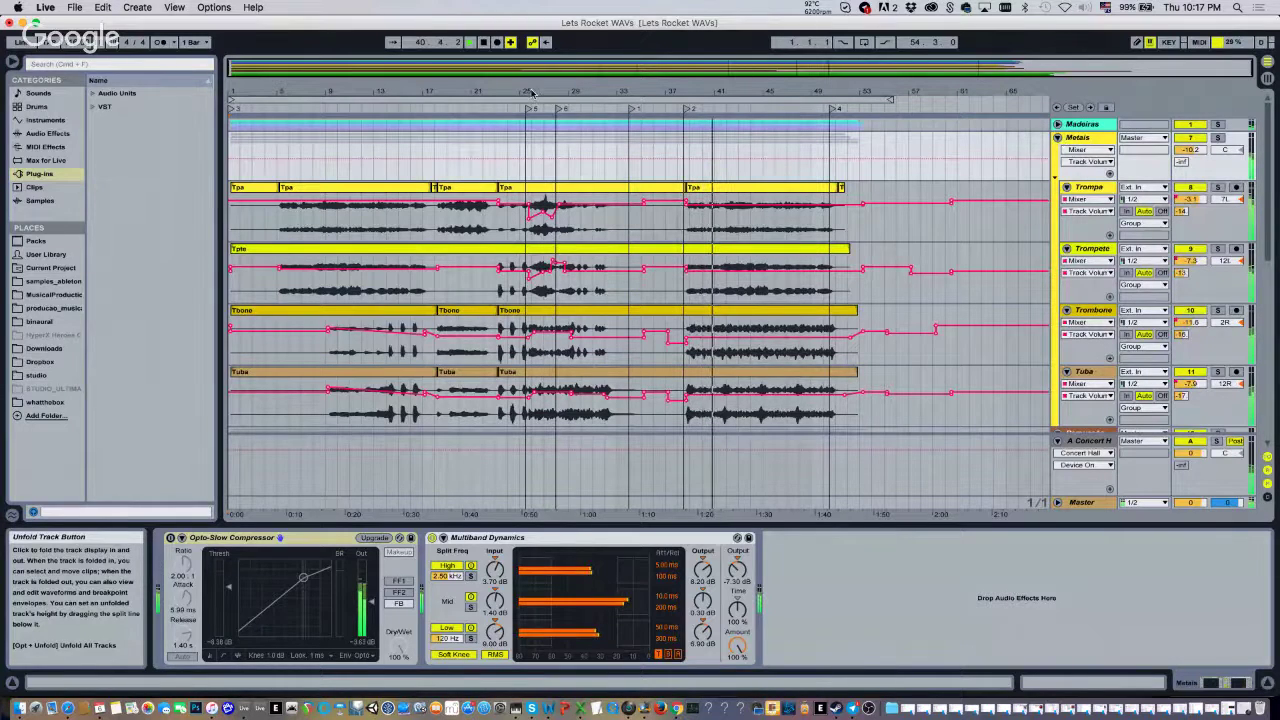
Stop playback and move the playback start position to locator 2, around bar 38
{"action": "left_click", "coordinate": [483, 43]}
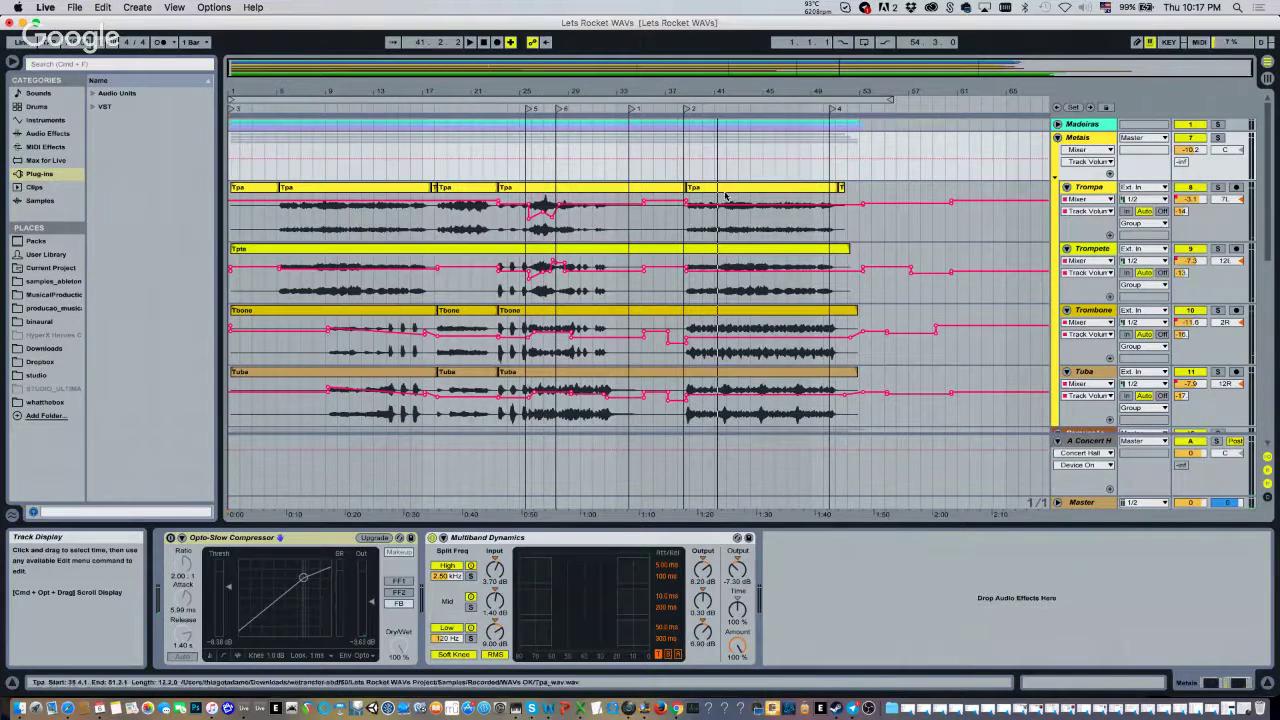
{"action": "left_click", "coordinate": [686, 113]}
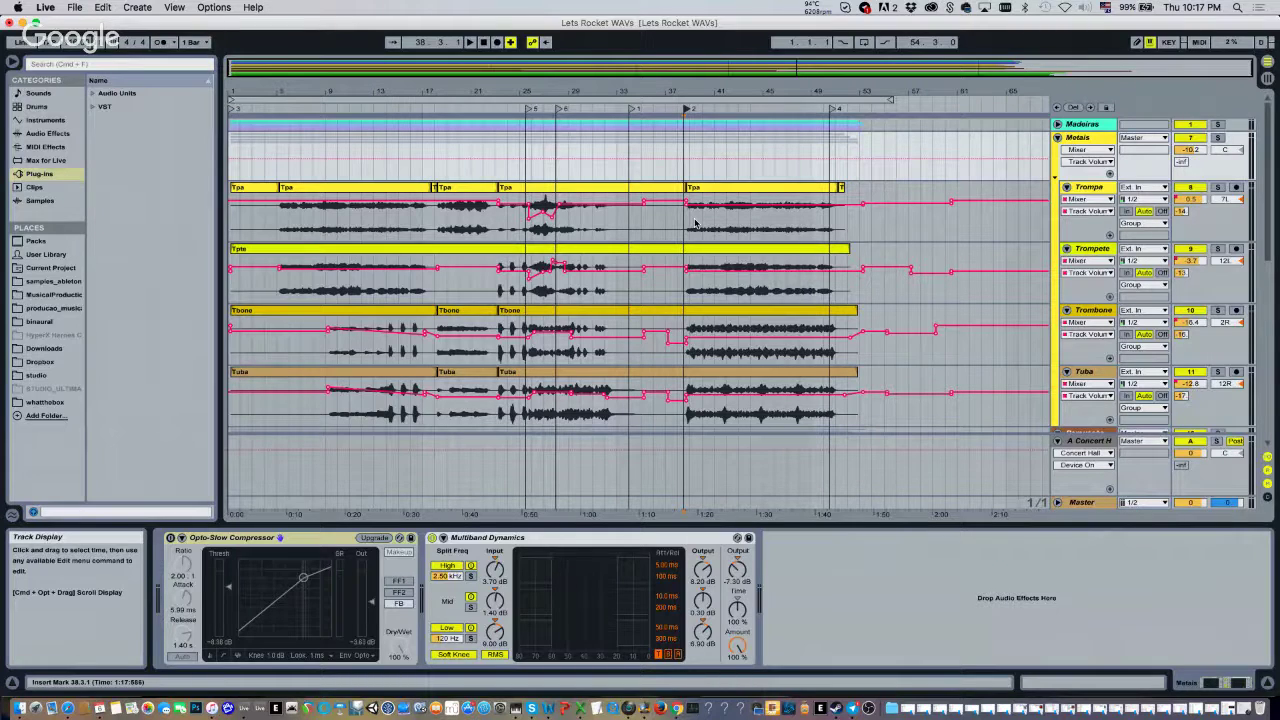
Fold the Percussão and Metais groups so that only the group rows are shown
{"action": "scroll", "coordinate": [851, 325], "scroll_direction": "down", "scroll_amount": 1}
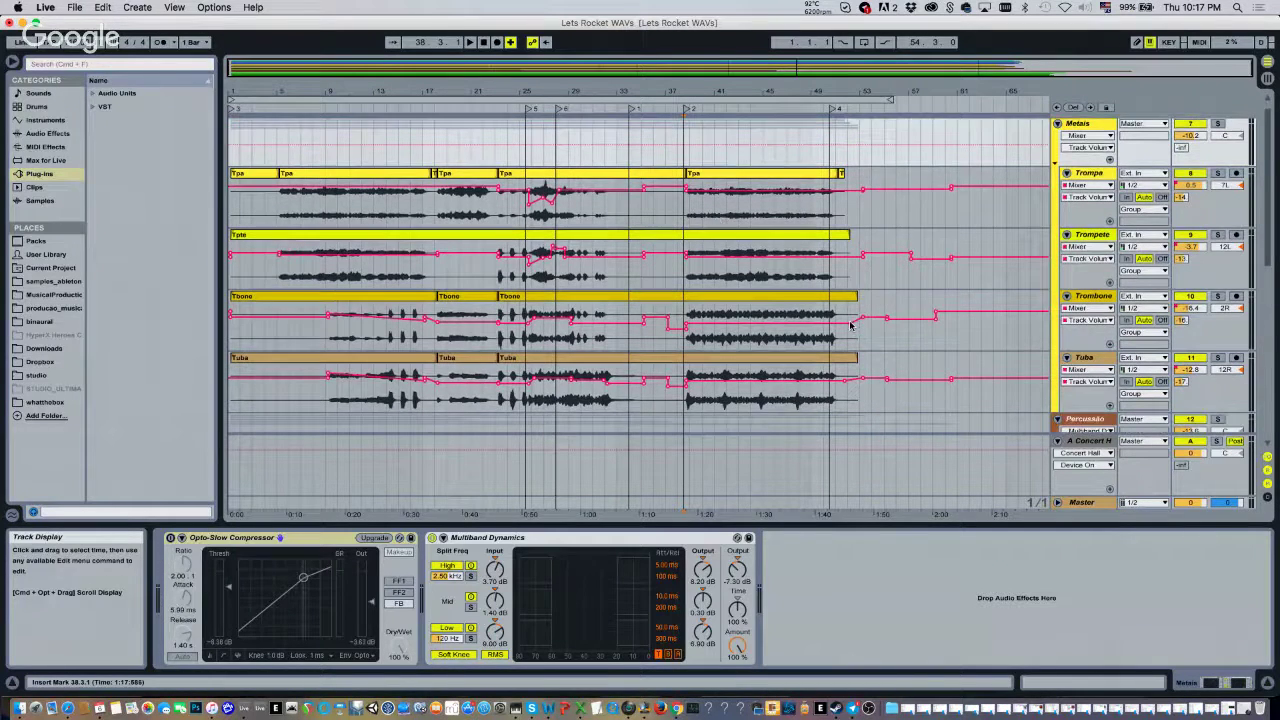
{"action": "scroll", "coordinate": [851, 325], "scroll_direction": "down", "scroll_amount": 5}
{"action": "left_click", "coordinate": [1057, 236]}
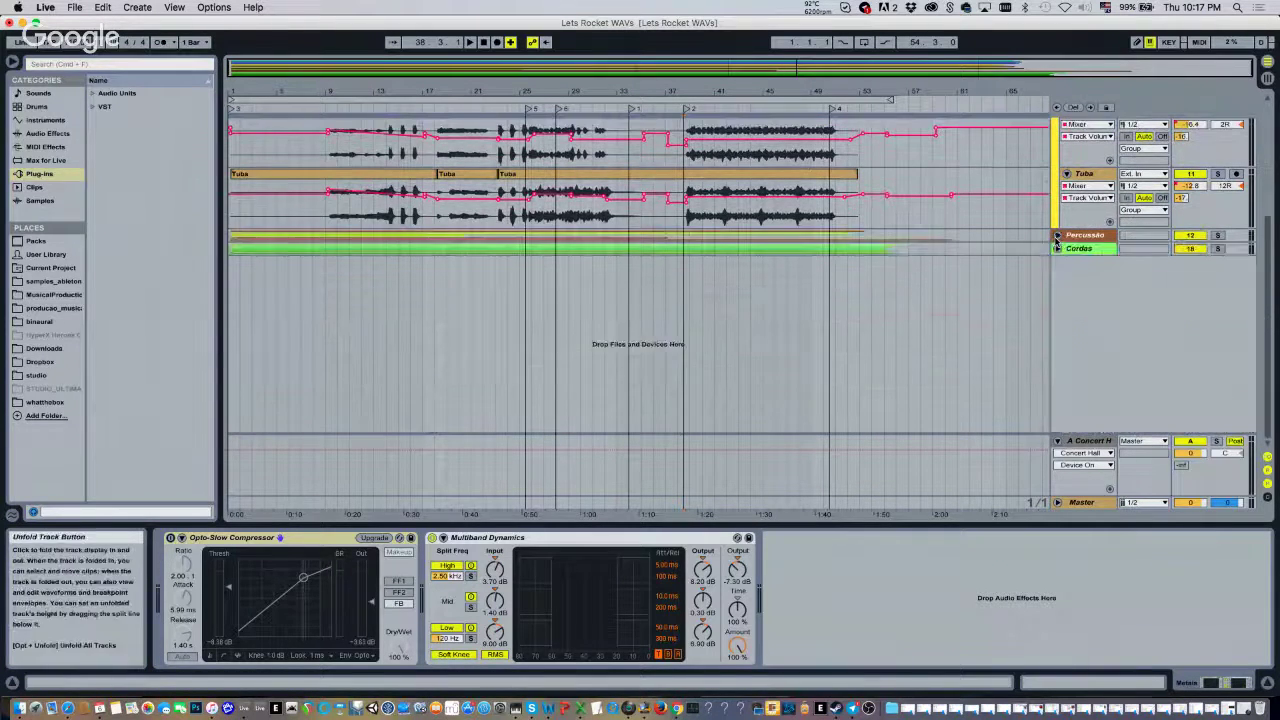
{"action": "scroll", "coordinate": [1040, 211], "scroll_direction": "up", "scroll_amount": 6}
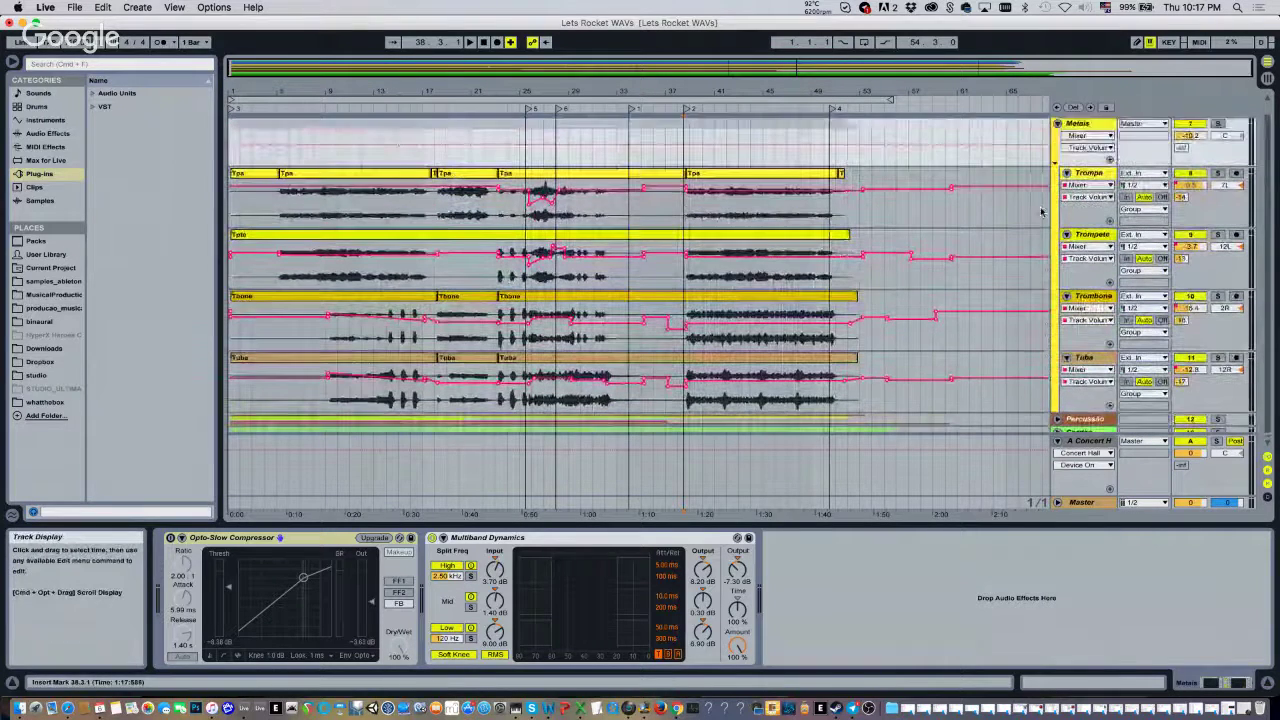
{"action": "scroll", "coordinate": [1040, 211], "scroll_direction": "up", "scroll_amount": 3}
{"action": "left_click", "coordinate": [1058, 138]}
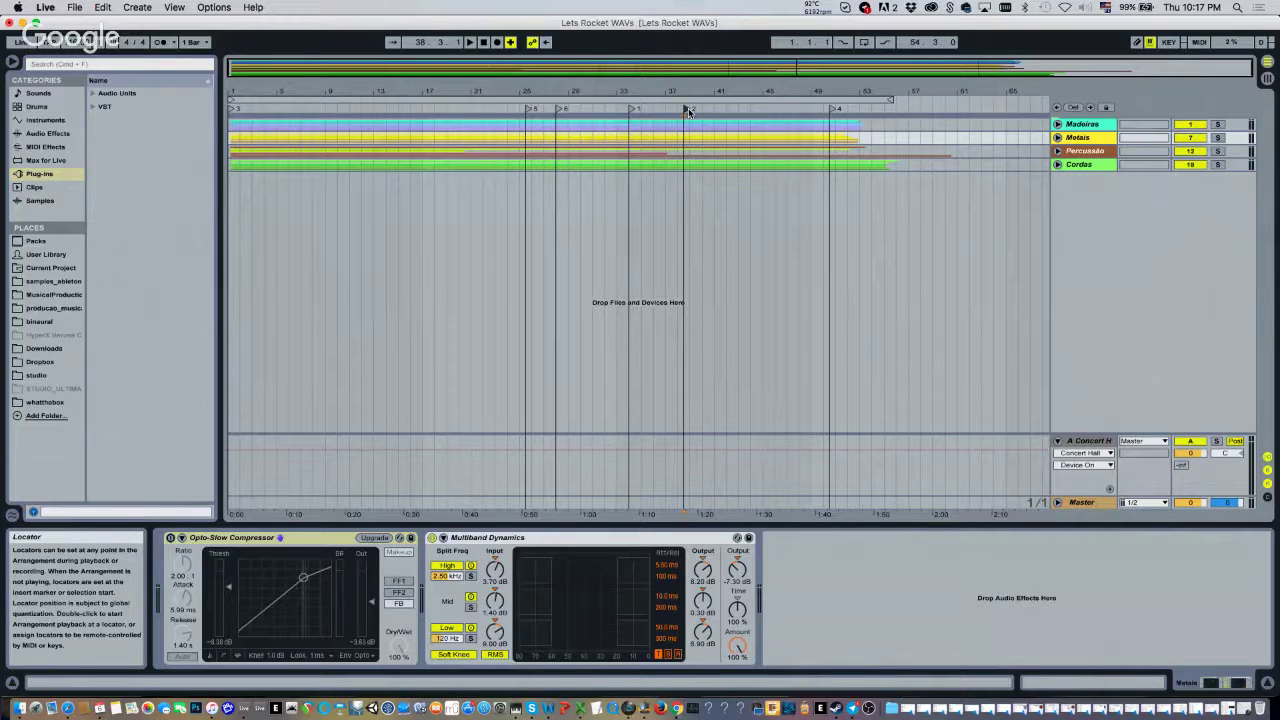
Start playback from locator 2, unfold the Cordas group and audition it in solo
{"action": "double_click", "coordinate": [688, 108]}
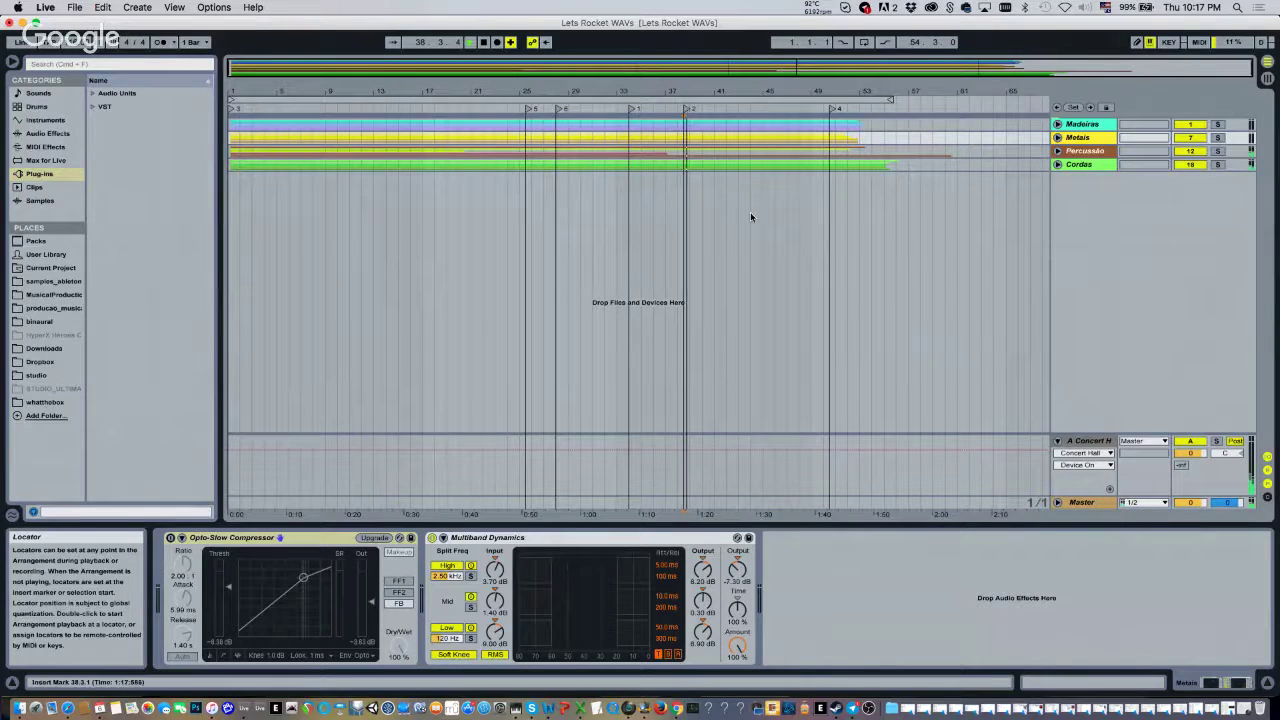
{"action": "left_click", "coordinate": [1057, 164]}
{"action": "left_click", "coordinate": [1217, 164]}
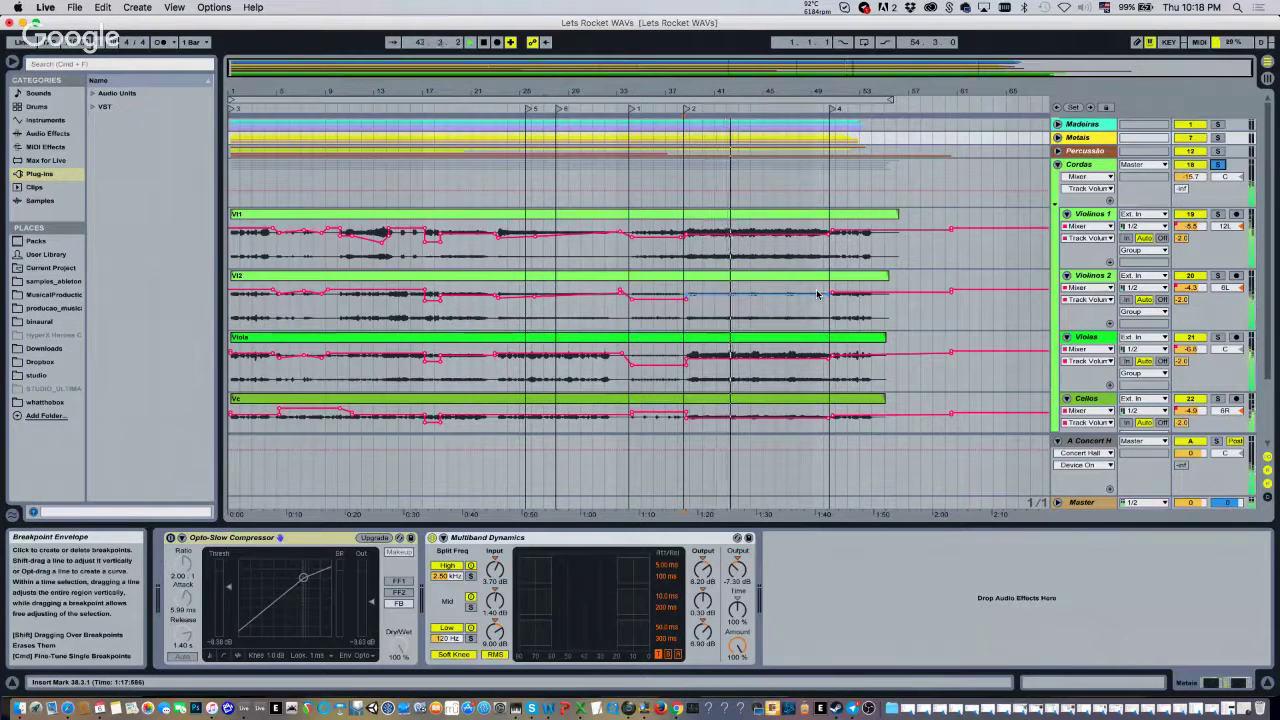
{"action": "left_click", "coordinate": [1217, 164]}
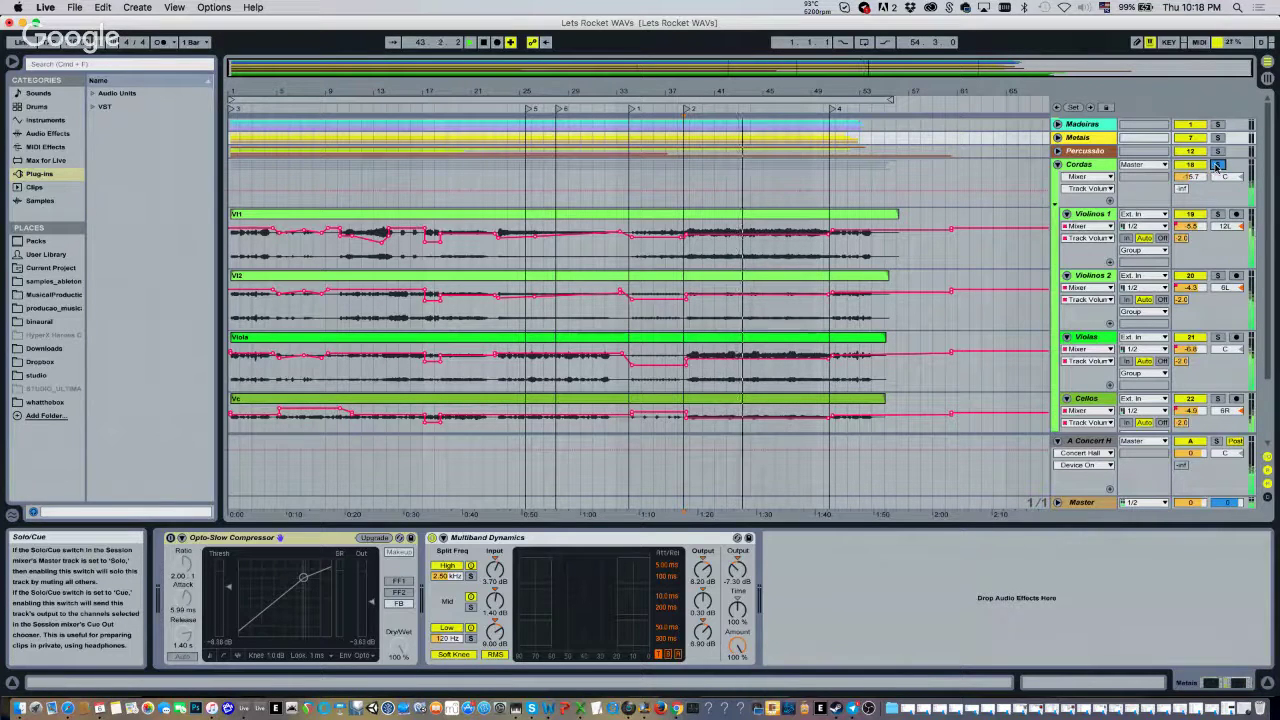
Audition the Metais group in solo with Cordas folded, add Madeiras to the solo, and clear the solos before stopping playback
{"action": "left_click", "coordinate": [1218, 137]}
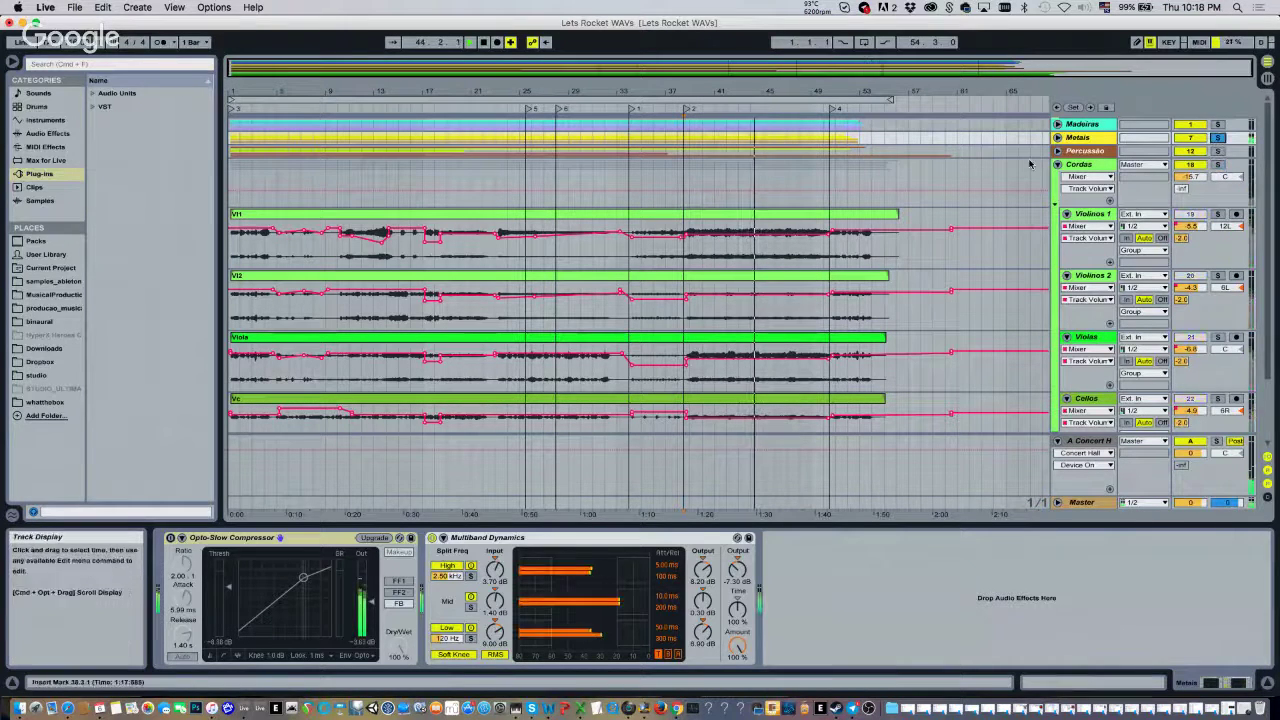
{"action": "left_click", "coordinate": [1057, 164]}
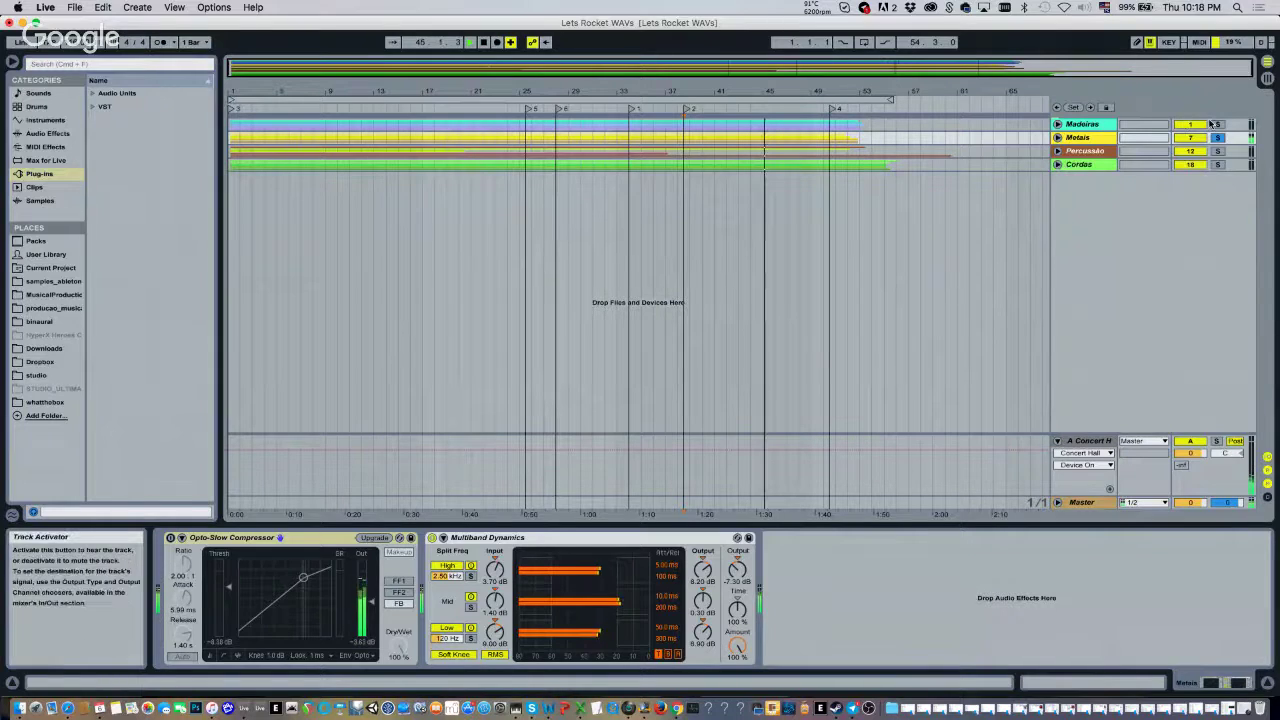
{"action": "left_click", "coordinate": [1218, 124]}
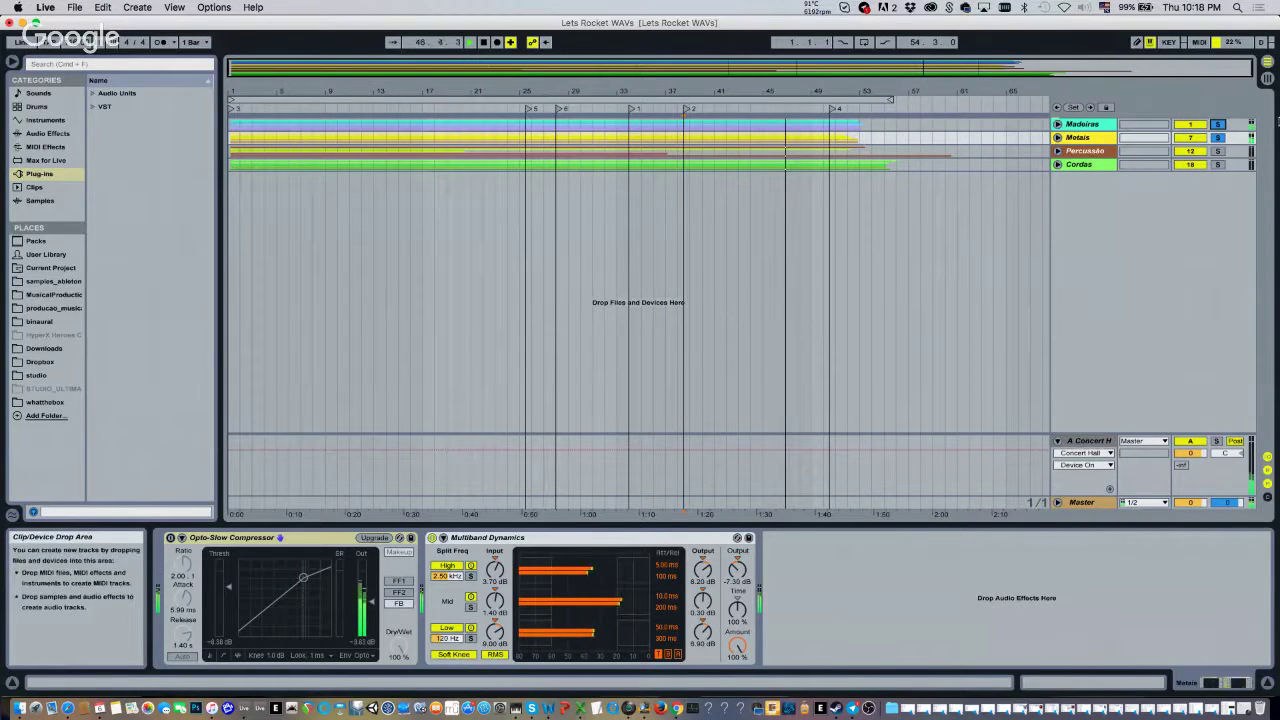
{"action": "left_click", "coordinate": [1219, 138]}
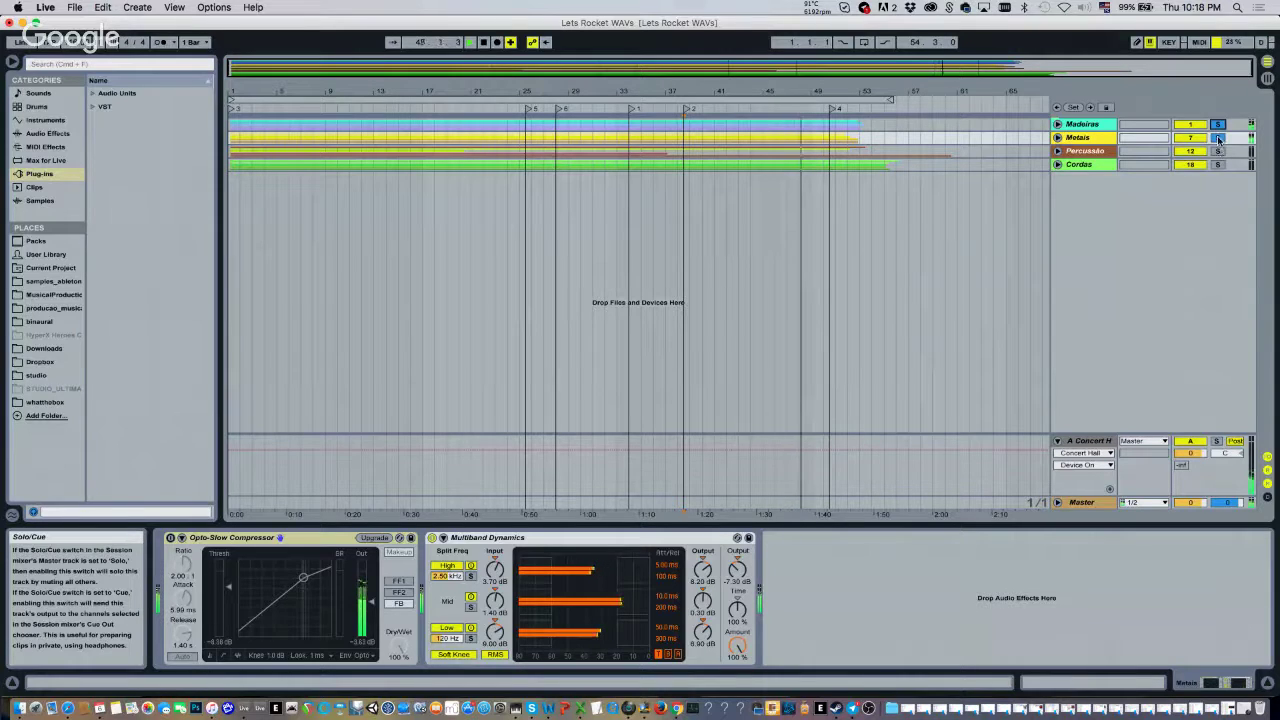
{"action": "left_click", "coordinate": [1219, 139]}
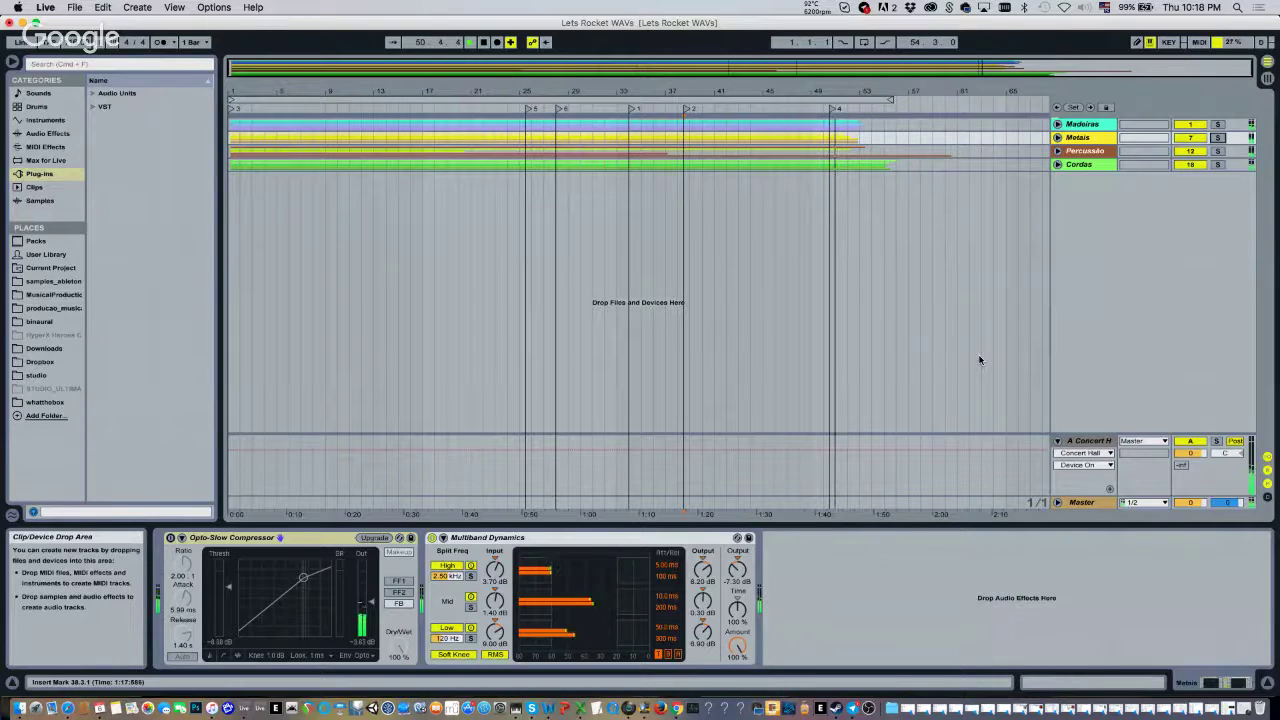
{"action": "key", "text": "space"}
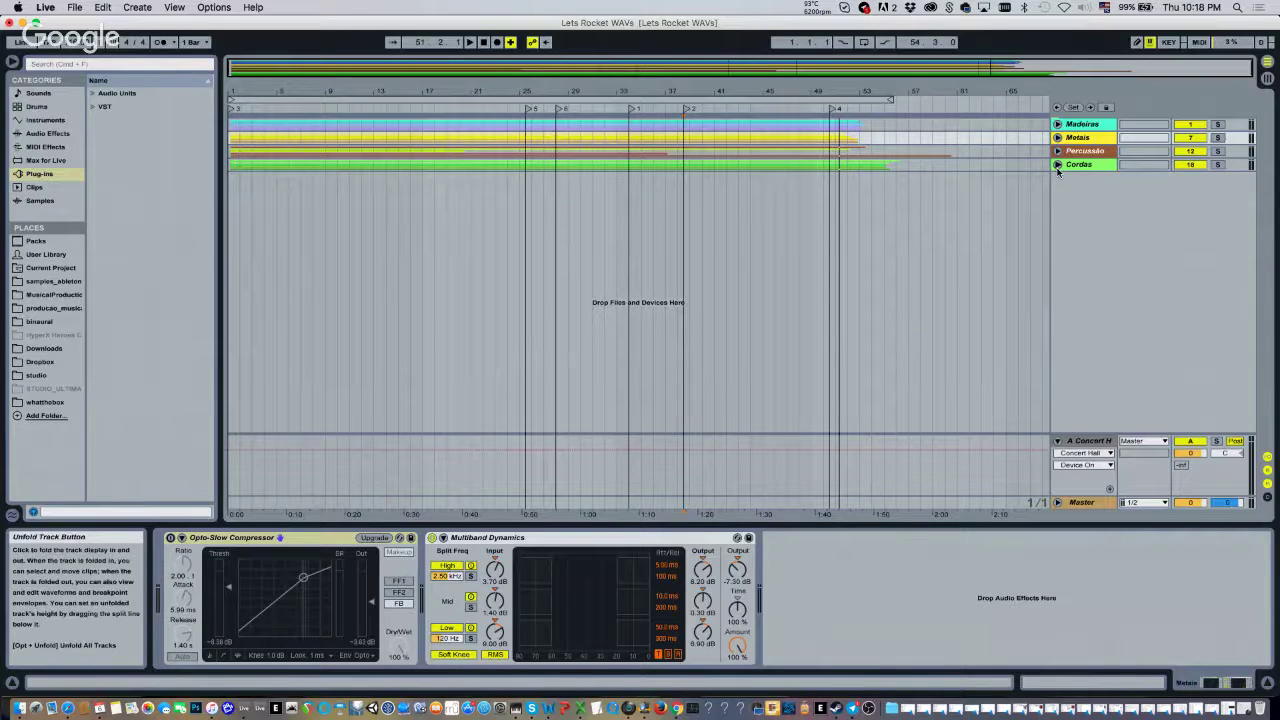
{"action": "left_click", "coordinate": [1057, 165]}
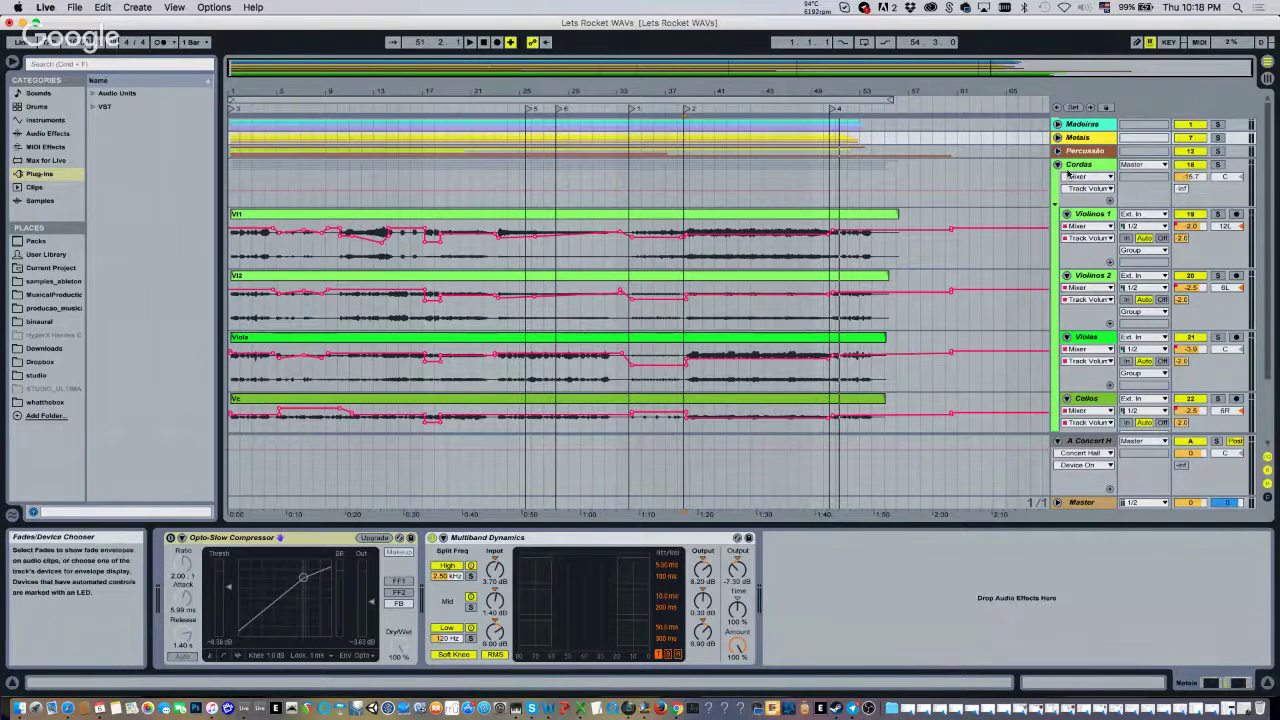
{"action": "left_click", "coordinate": [1058, 165]}
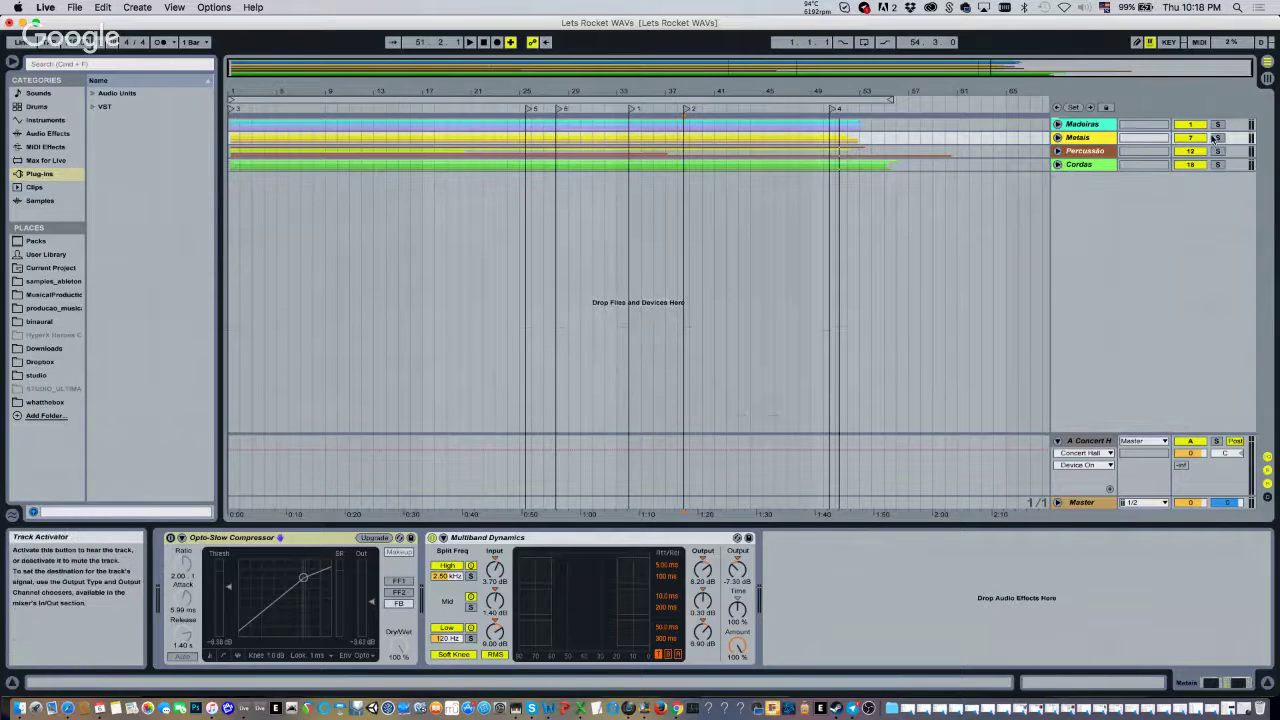
Audition the Madeiras and Metais groups together in solo from locator 2, clearing the solos before stopping playback
{"action": "left_click", "coordinate": [1218, 138]}
{"action": "key", "text": "space"}
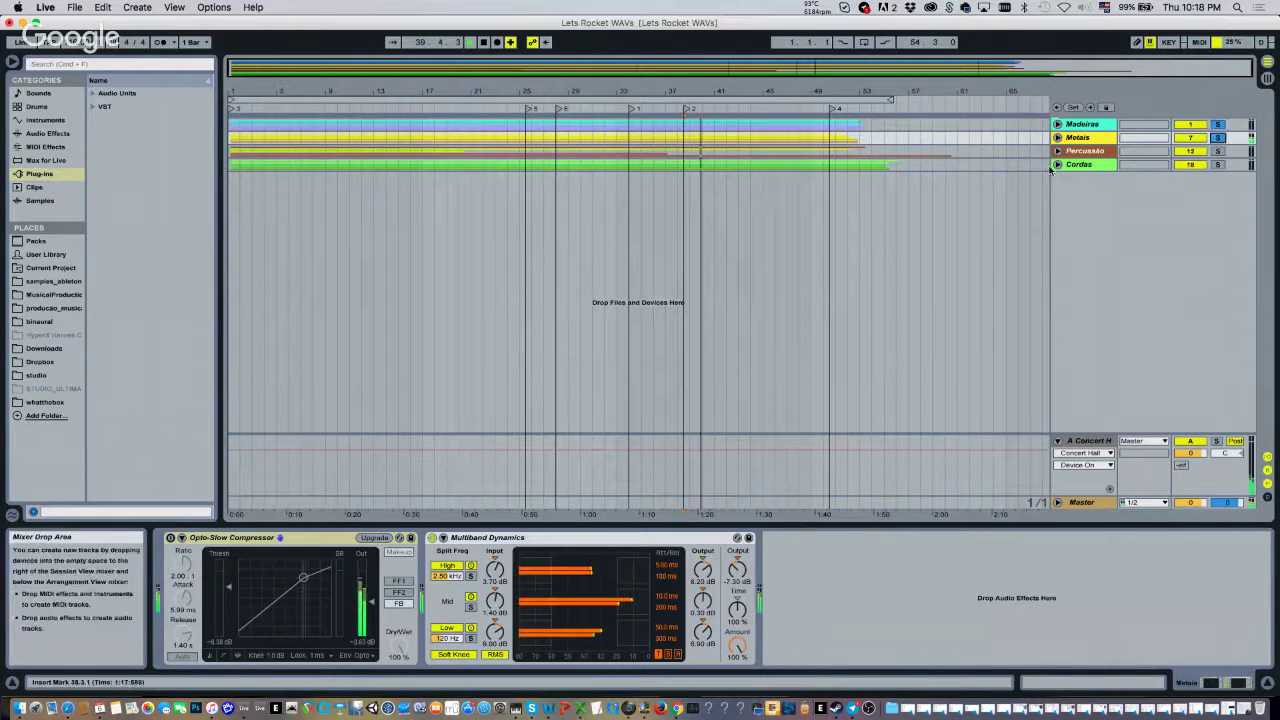
{"action": "key", "text": "space"}
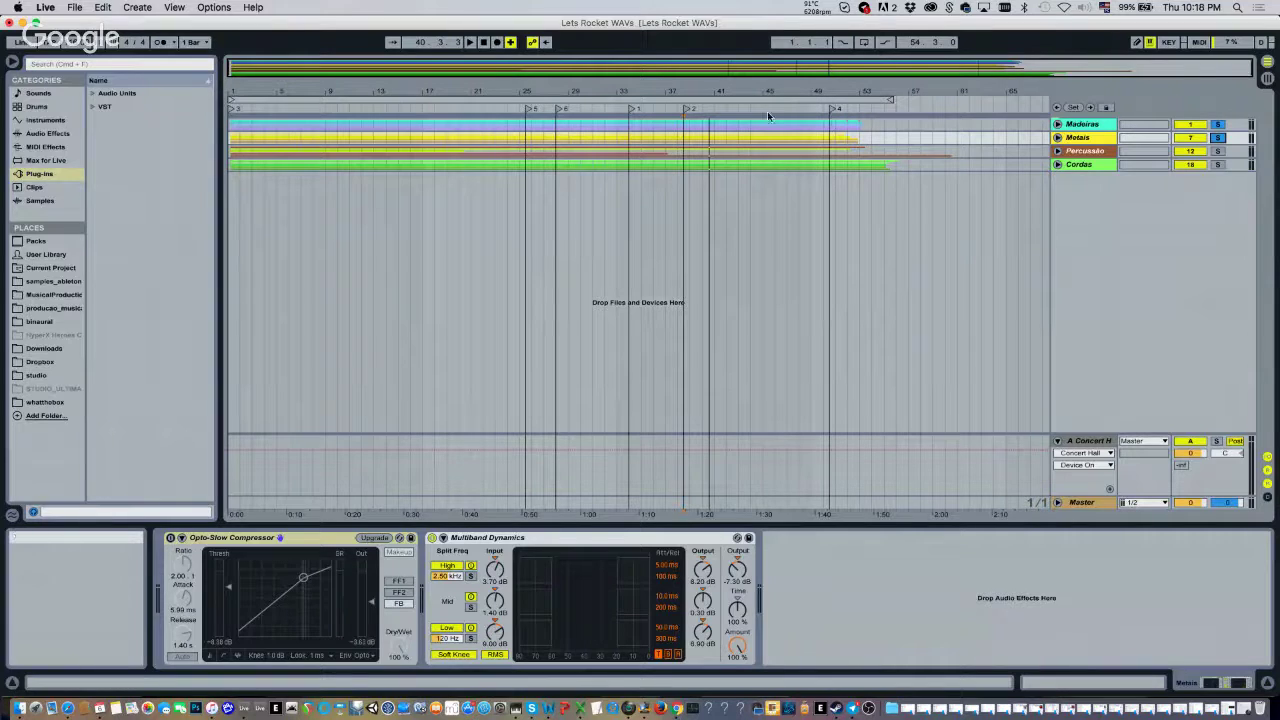
{"action": "key", "text": "space"}
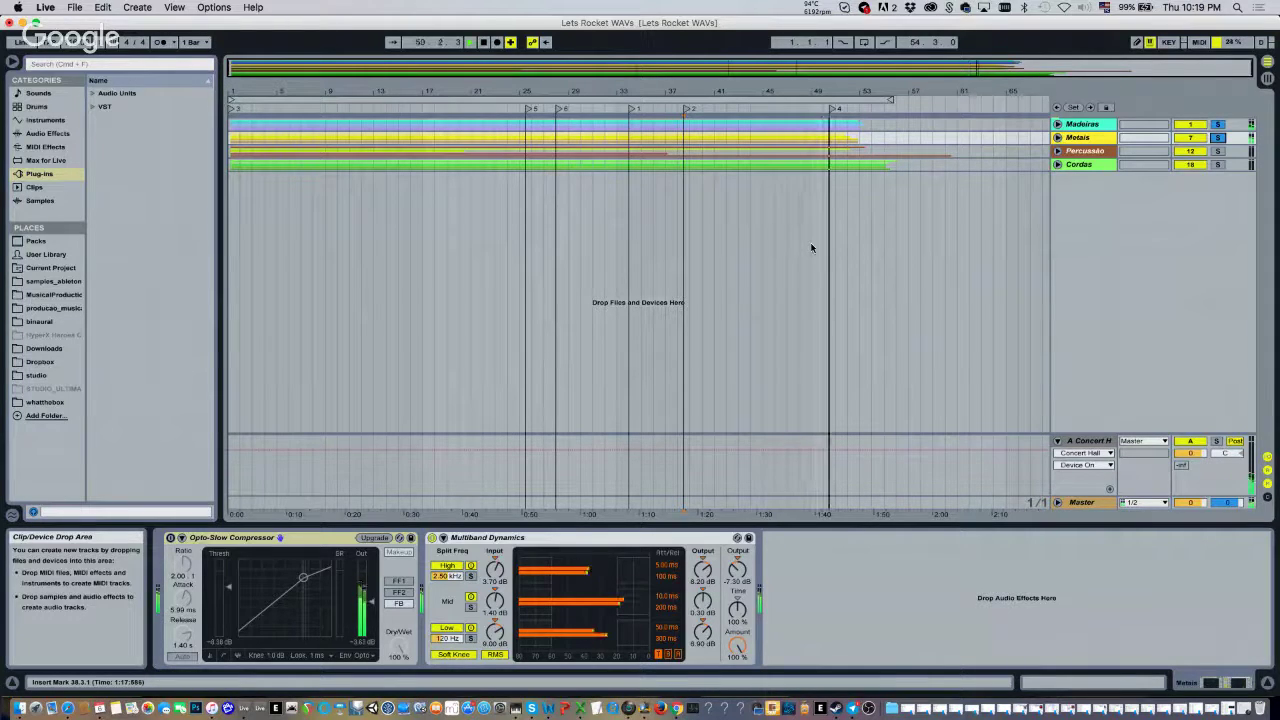
{"action": "left_click", "coordinate": [1217, 124]}
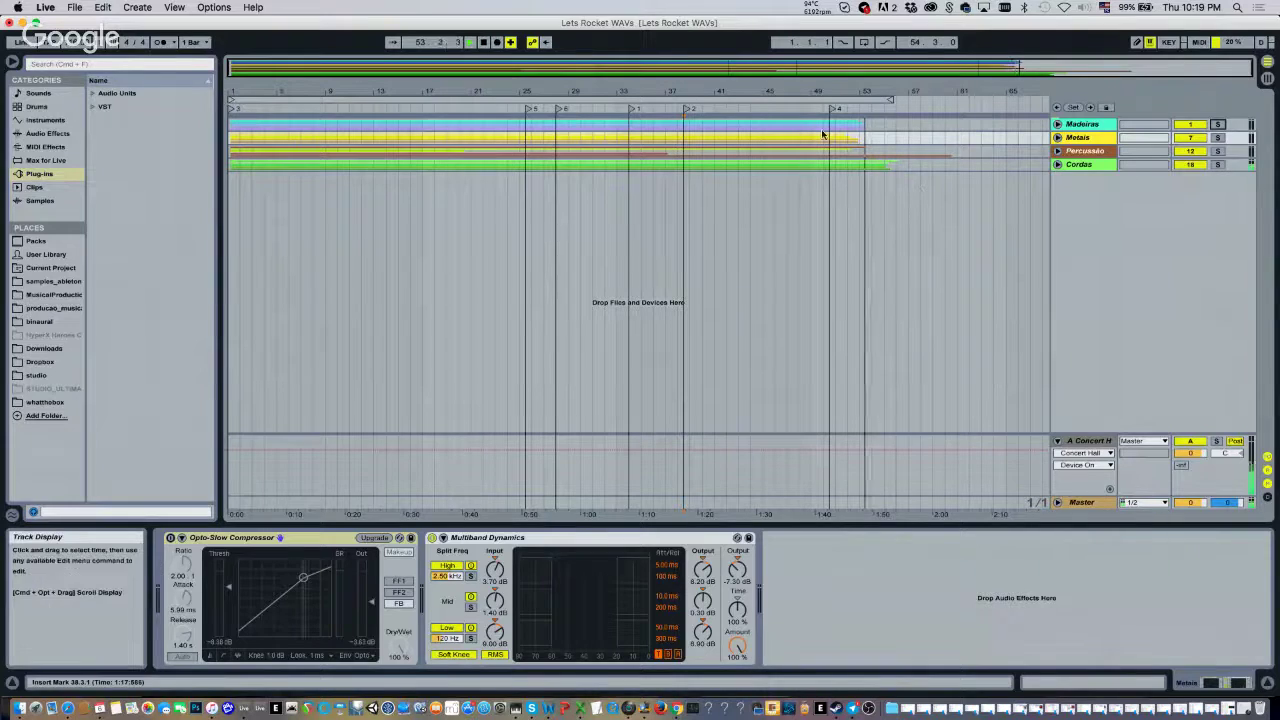
{"action": "left_click", "coordinate": [485, 44]}
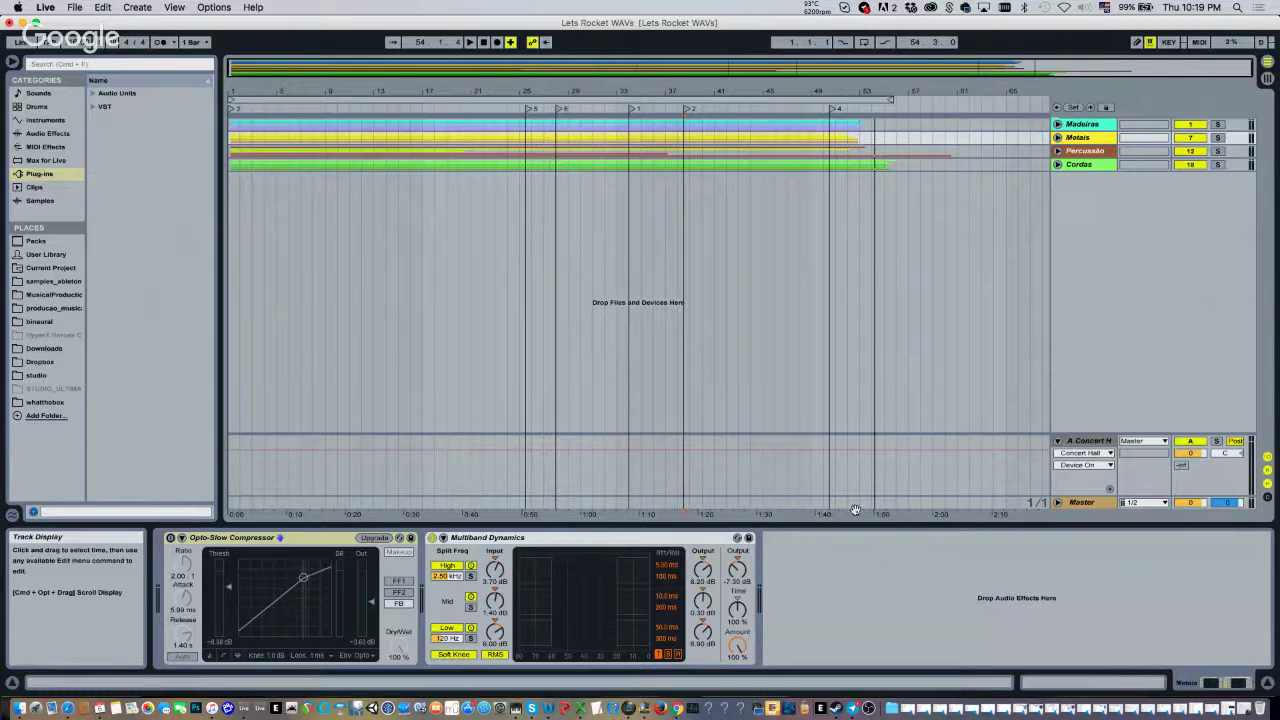
Show the A Concert Hall return's device, and select the time range from bar 48 to bar 55 on the Cordas group
{"action": "left_click", "coordinate": [872, 470]}
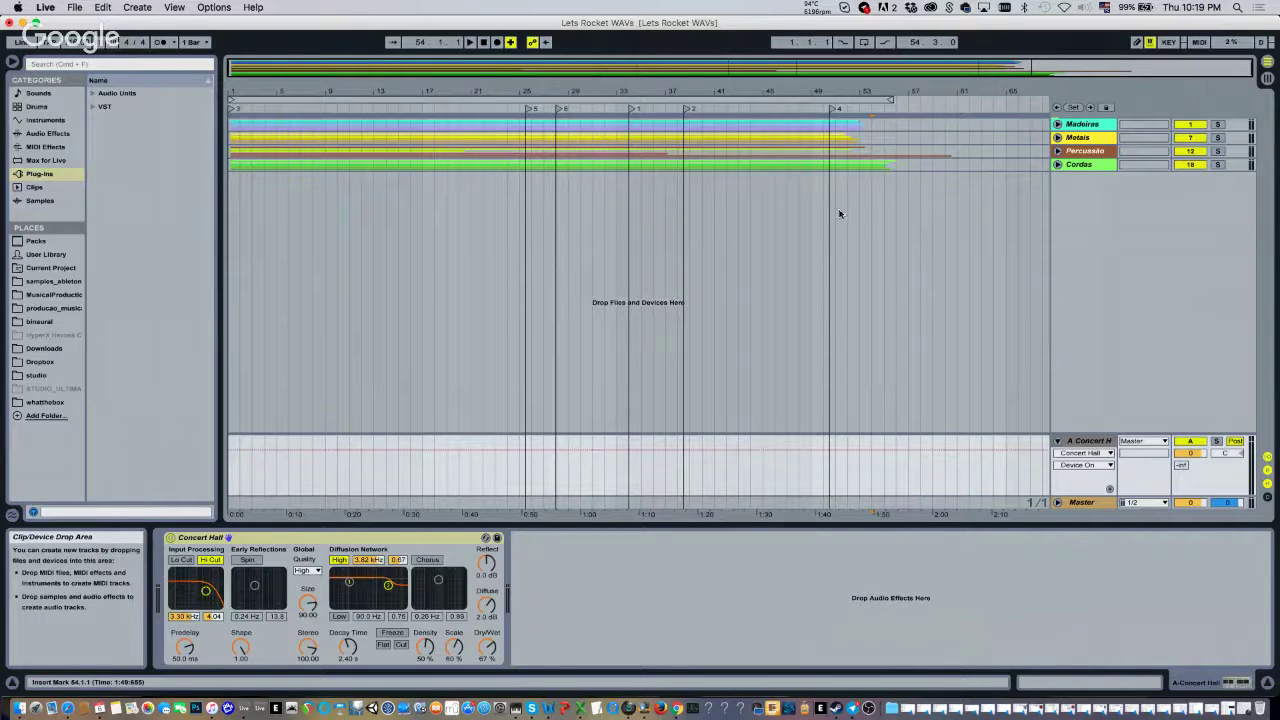
{"action": "left_click_drag", "start_coordinate": [886, 192], "coordinate": [795, 303]}
{"action": "left_click", "coordinate": [887, 165]}
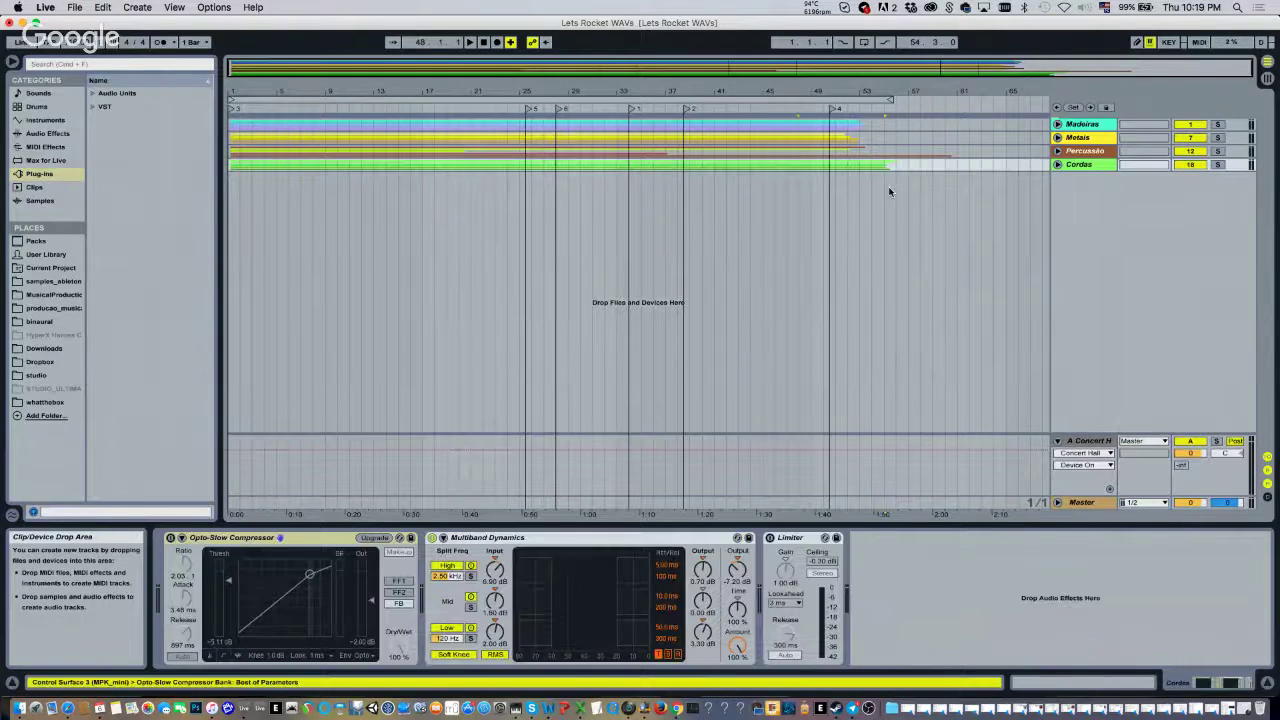
Unfold the Cordas, Percussão, Metais and Madeiras groups to look over their tracks, folding each one again
{"action": "left_click", "coordinate": [1058, 165]}
{"action": "left_click", "coordinate": [1057, 150]}
{"action": "left_click", "coordinate": [1057, 137]}
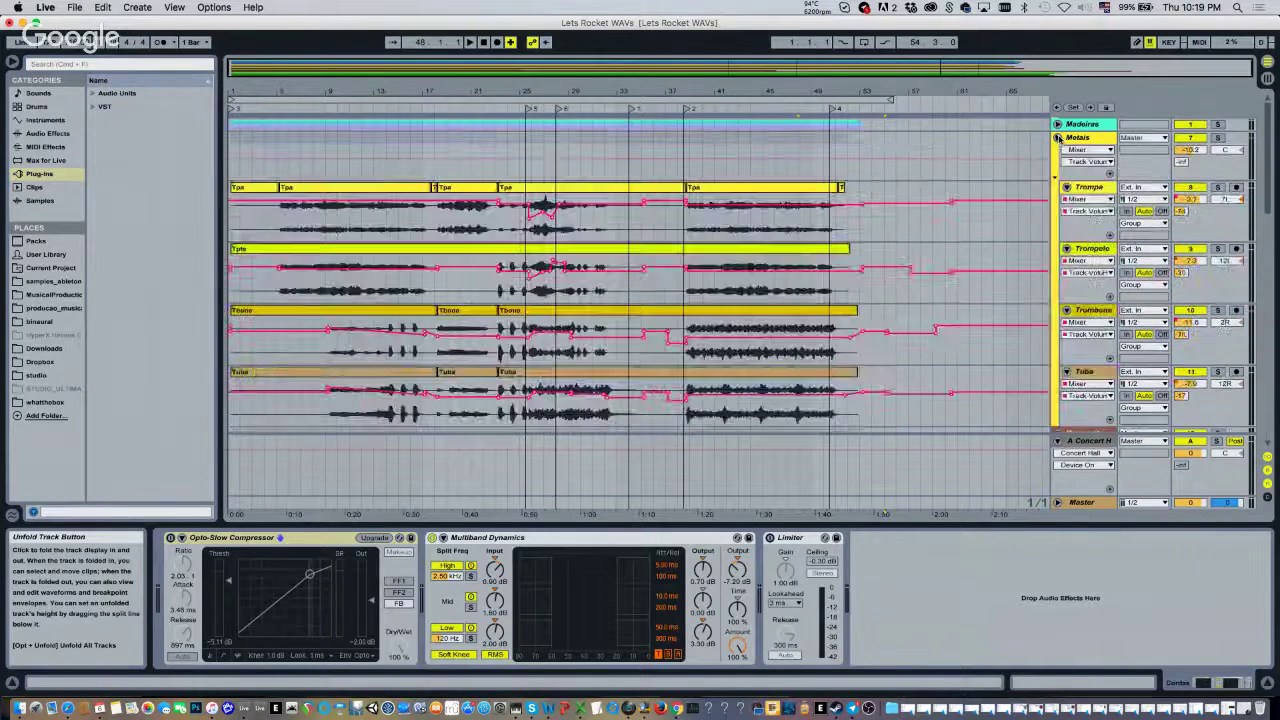
{"action": "left_click", "coordinate": [1057, 124]}
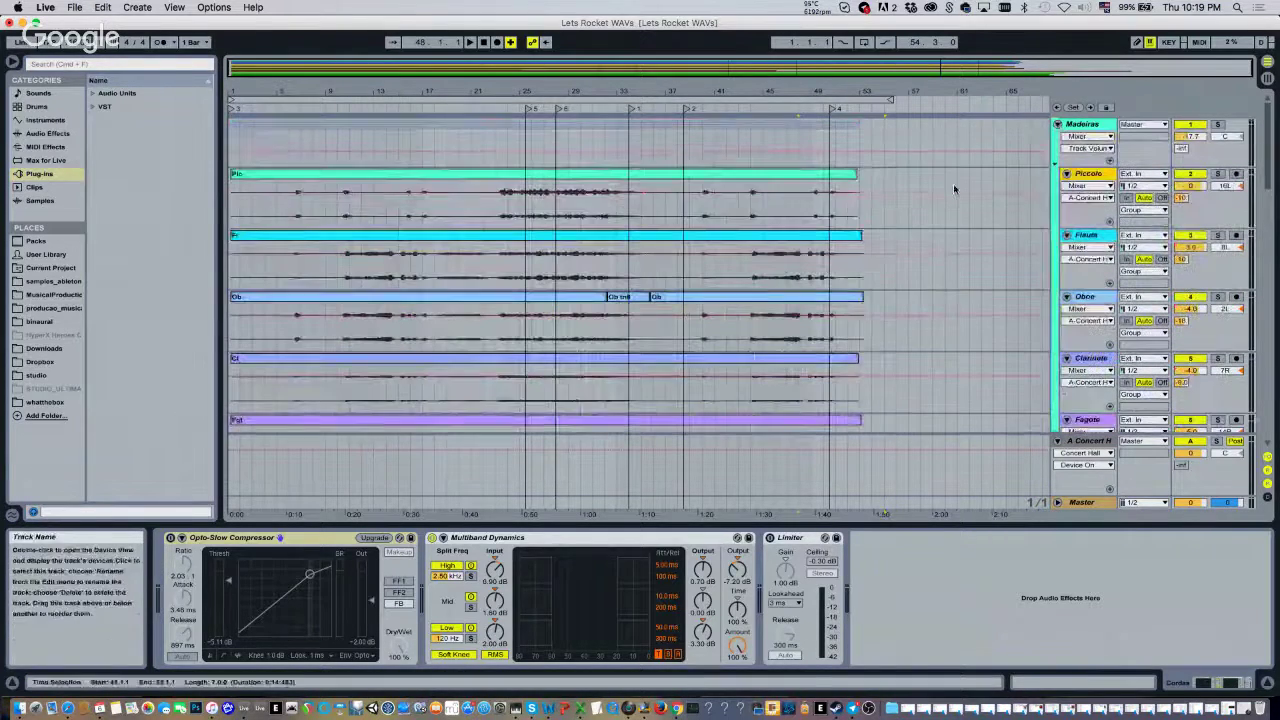
{"action": "left_click", "coordinate": [1057, 124]}
{"action": "left_click", "coordinate": [1058, 137]}
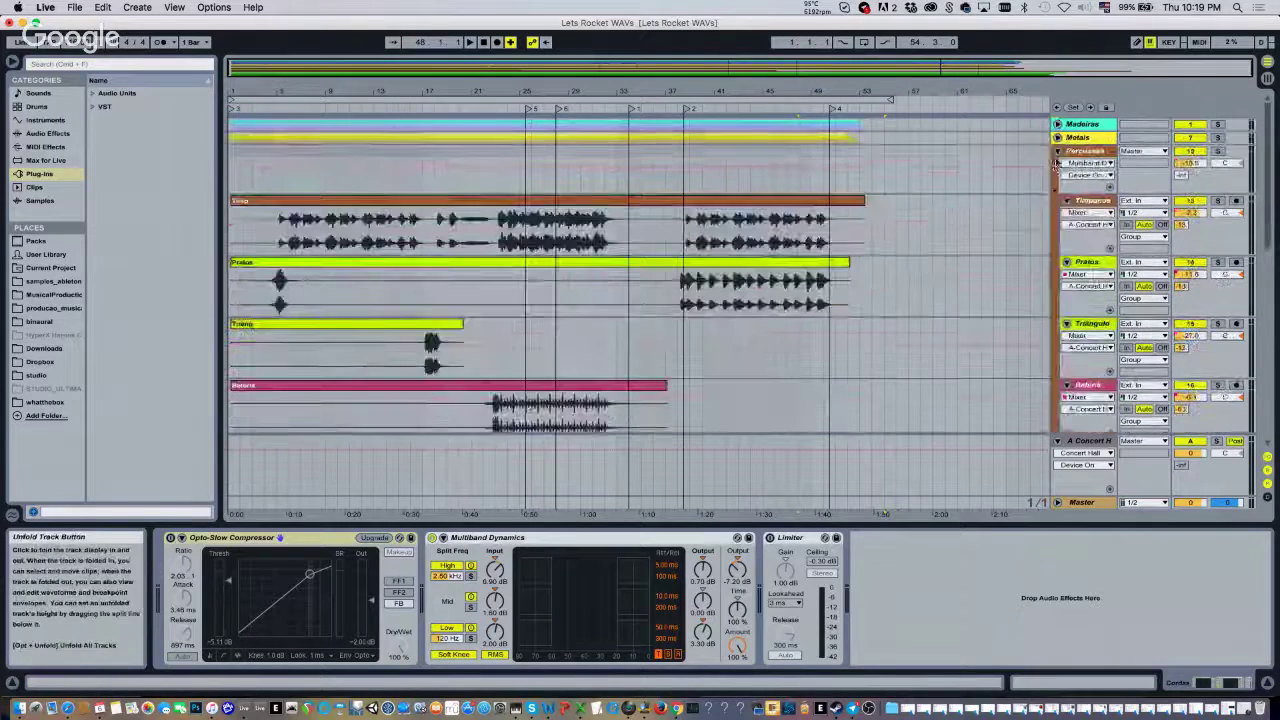
{"action": "left_click", "coordinate": [1058, 151]}
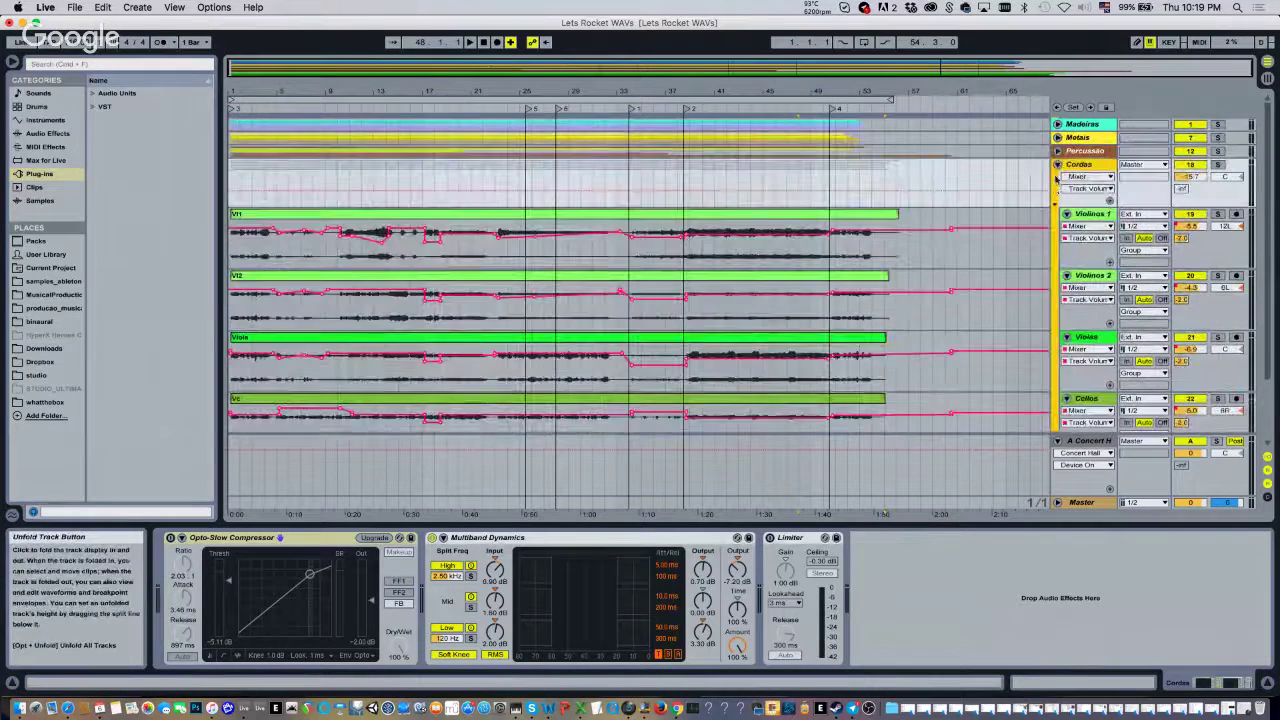
{"action": "left_click", "coordinate": [1058, 164]}
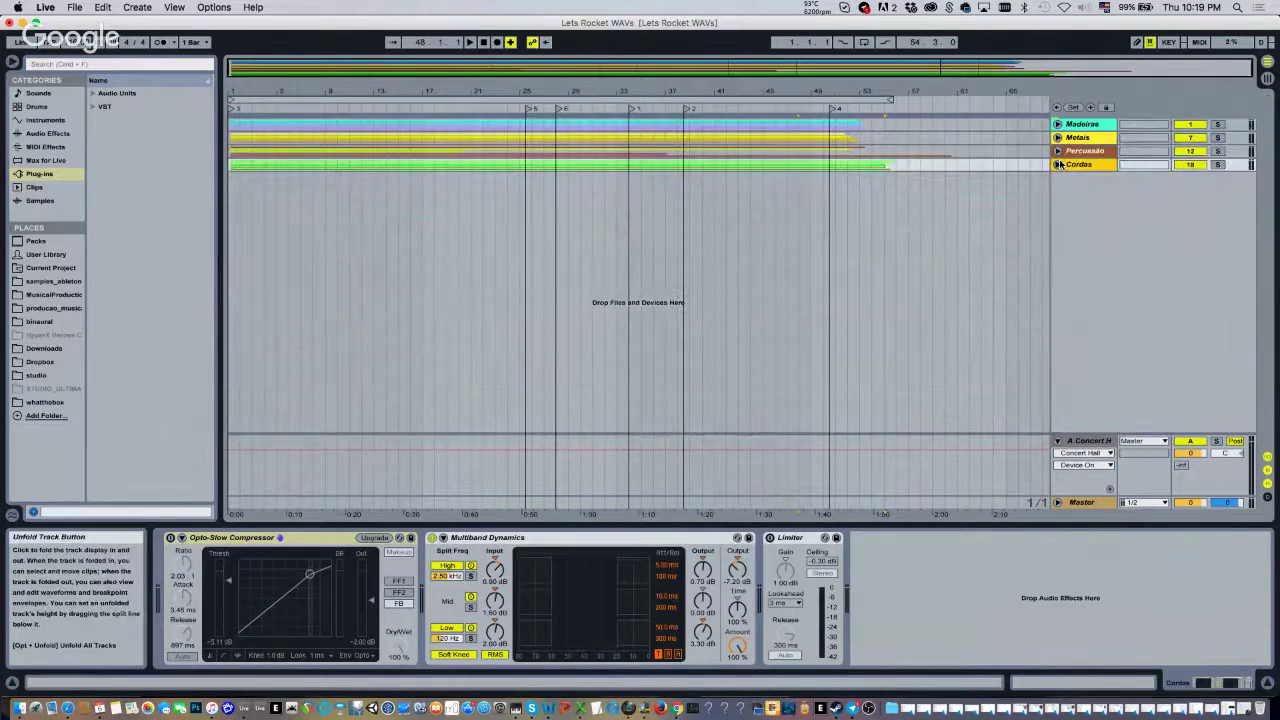
Unfold the Percussão group, look over its tracks from Timpanos down to Bumbo, and fold it again
{"action": "left_click", "coordinate": [1058, 151]}
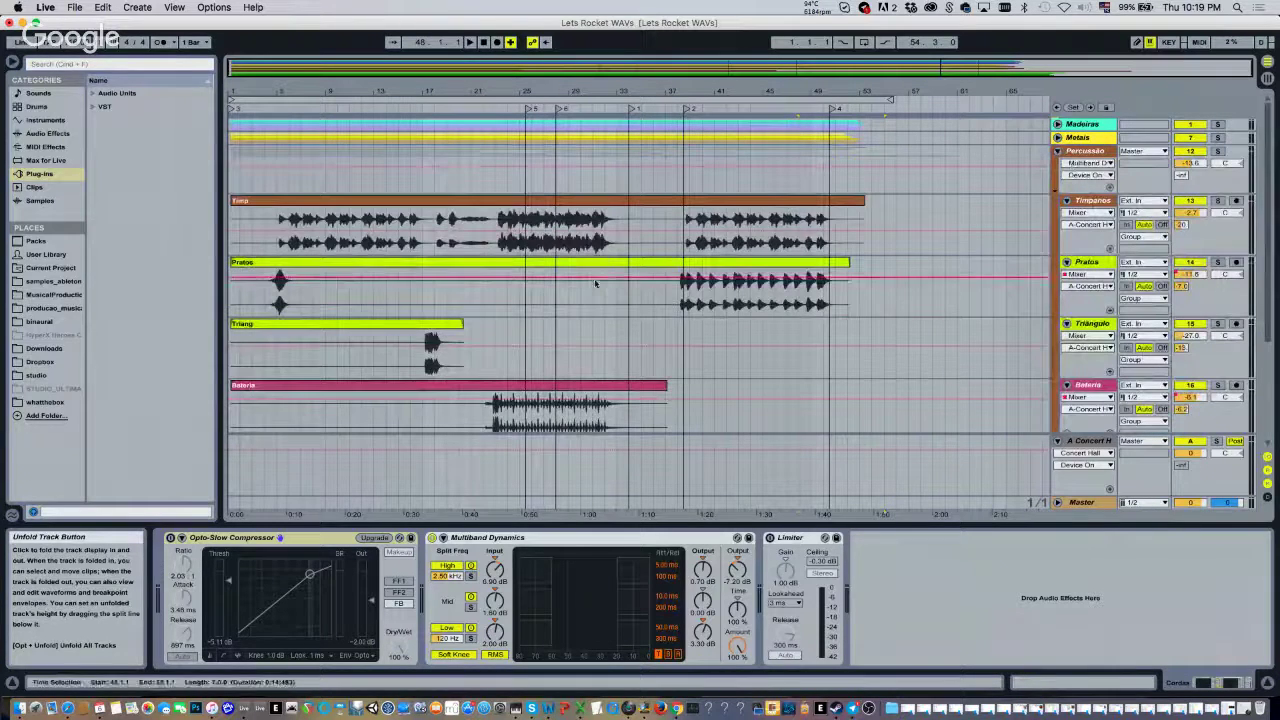
{"action": "scroll", "coordinate": [594, 280], "scroll_direction": "down", "scroll_amount": 3}
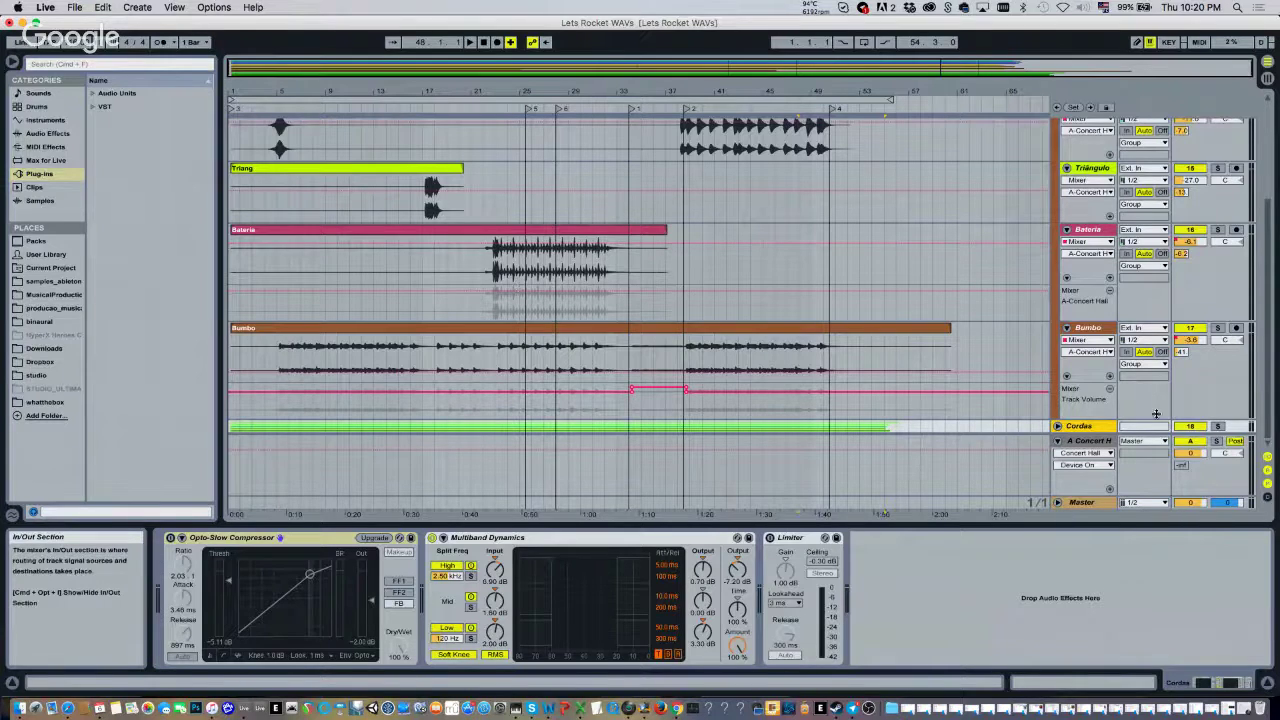
{"action": "scroll", "coordinate": [1004, 247], "scroll_direction": "up", "scroll_amount": 3}
{"action": "scroll", "coordinate": [1004, 247], "scroll_direction": "up", "scroll_amount": 4}
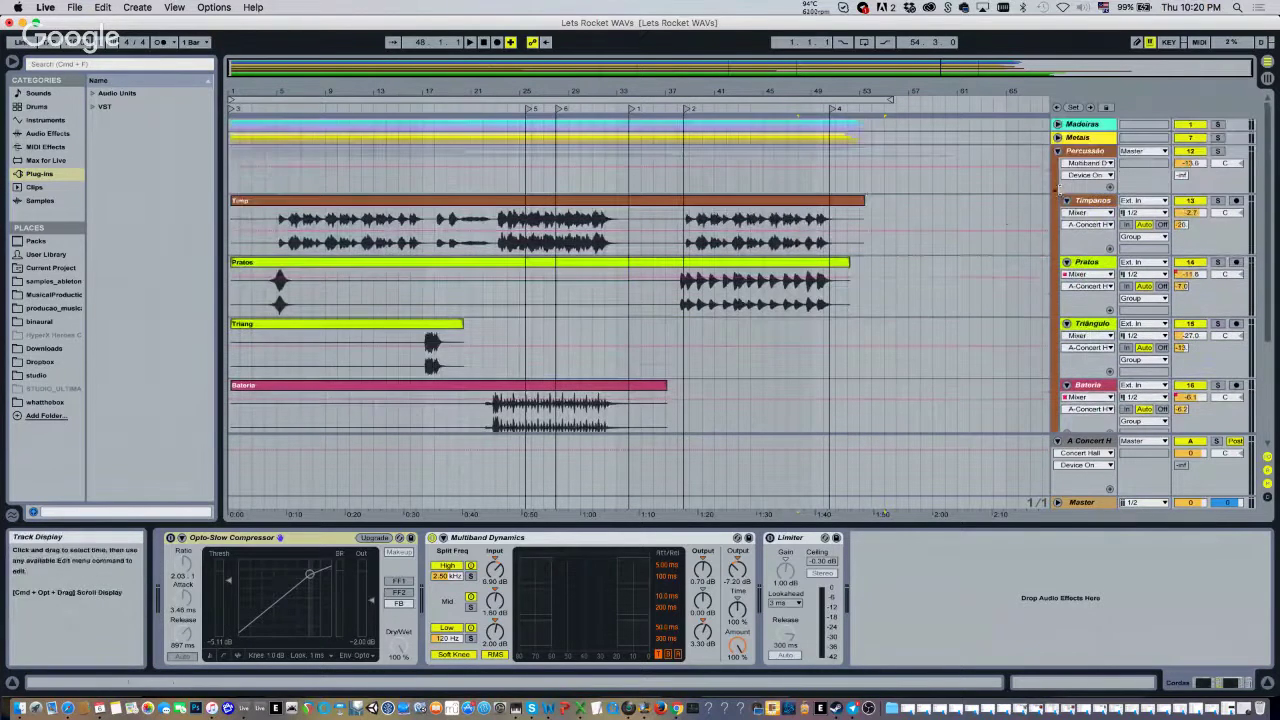
{"action": "left_click", "coordinate": [1058, 151]}
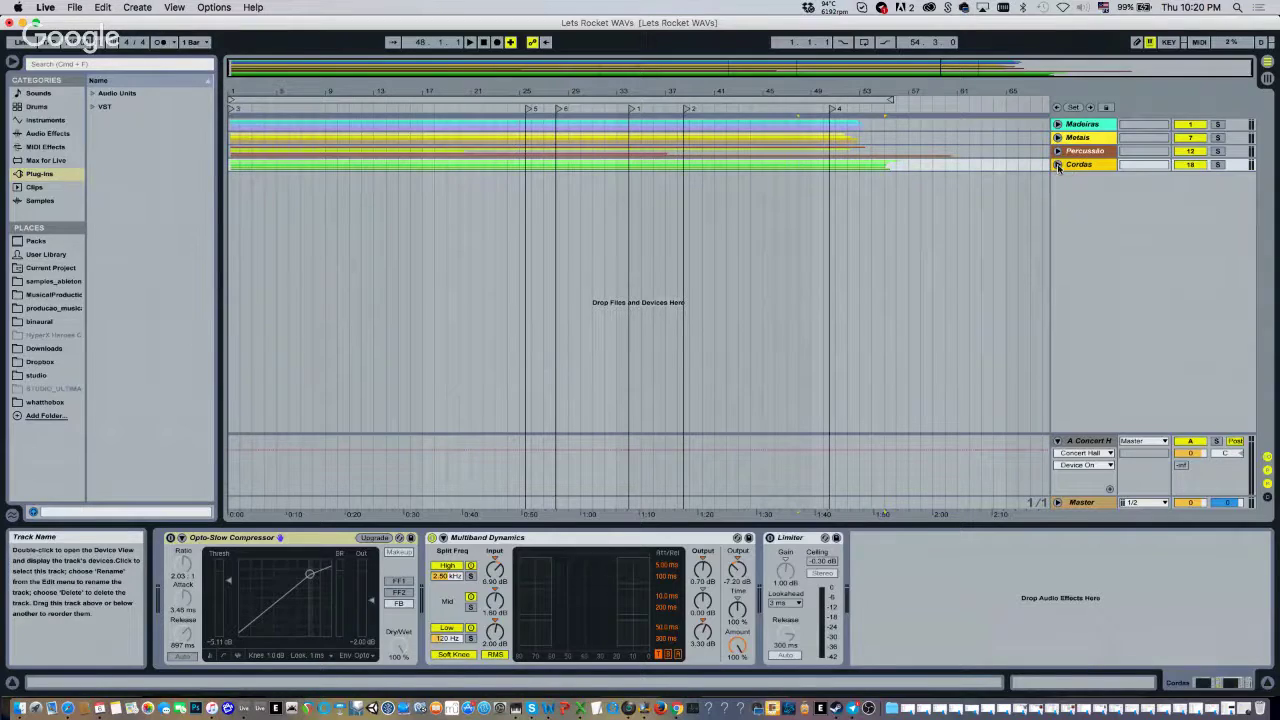
Unfold the Cordas group and look over its string tracks from Violinos 1 down to Baixos
{"action": "left_click", "coordinate": [1058, 165]}
{"action": "left_click", "coordinate": [1058, 165]}
{"action": "left_click", "coordinate": [1058, 165]}
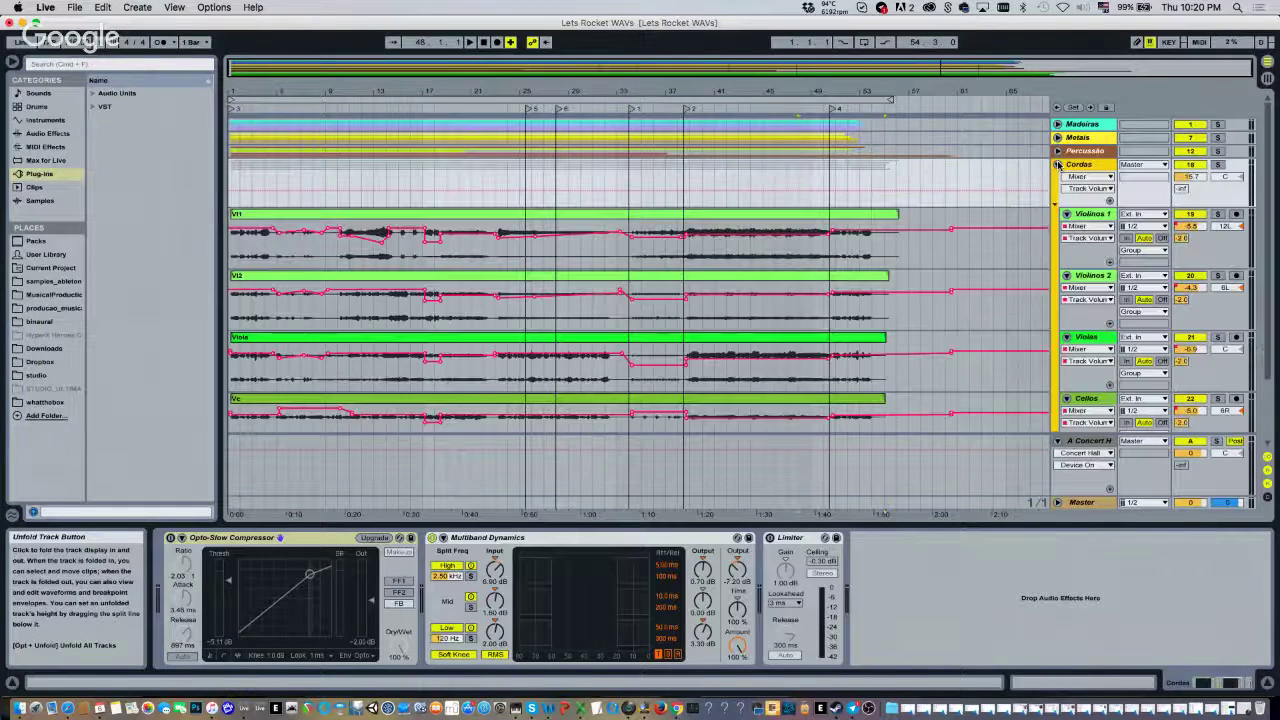
{"action": "scroll", "coordinate": [907, 310], "scroll_direction": "down", "scroll_amount": 3}
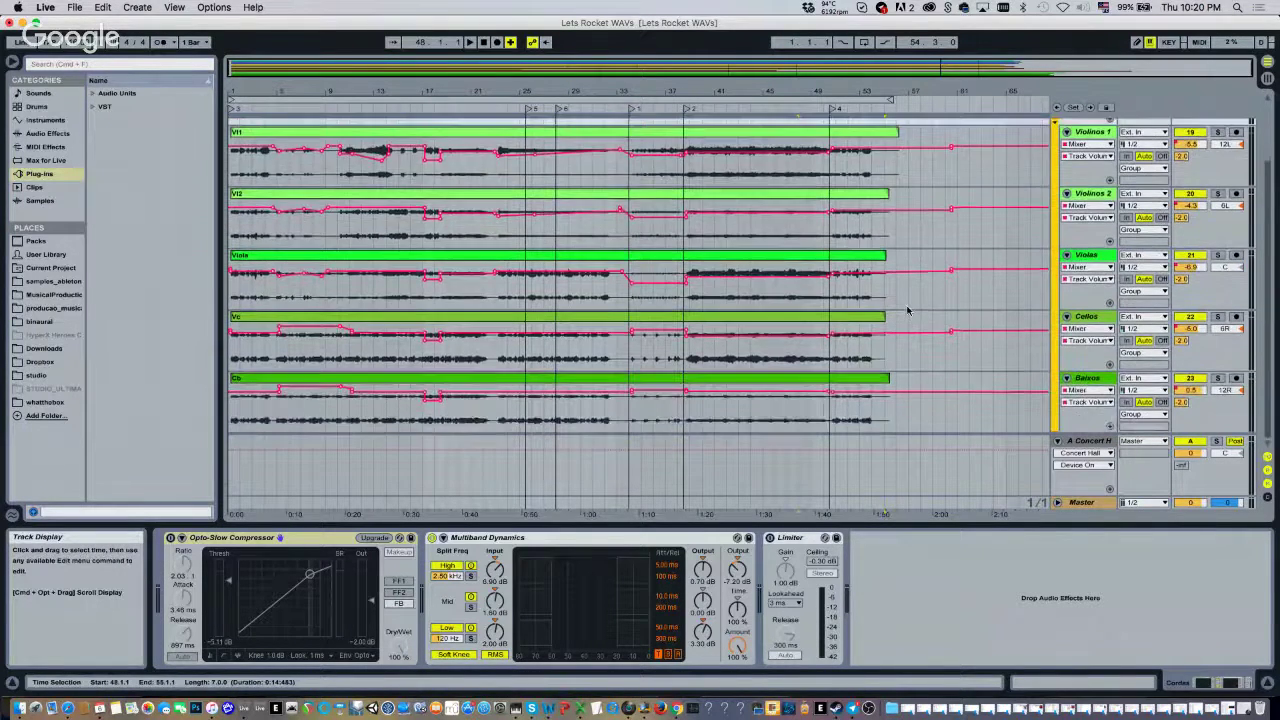
Fold the Cordas group and play the full mix from bar 48
{"action": "scroll", "coordinate": [907, 310], "scroll_direction": "up", "scroll_amount": 3}
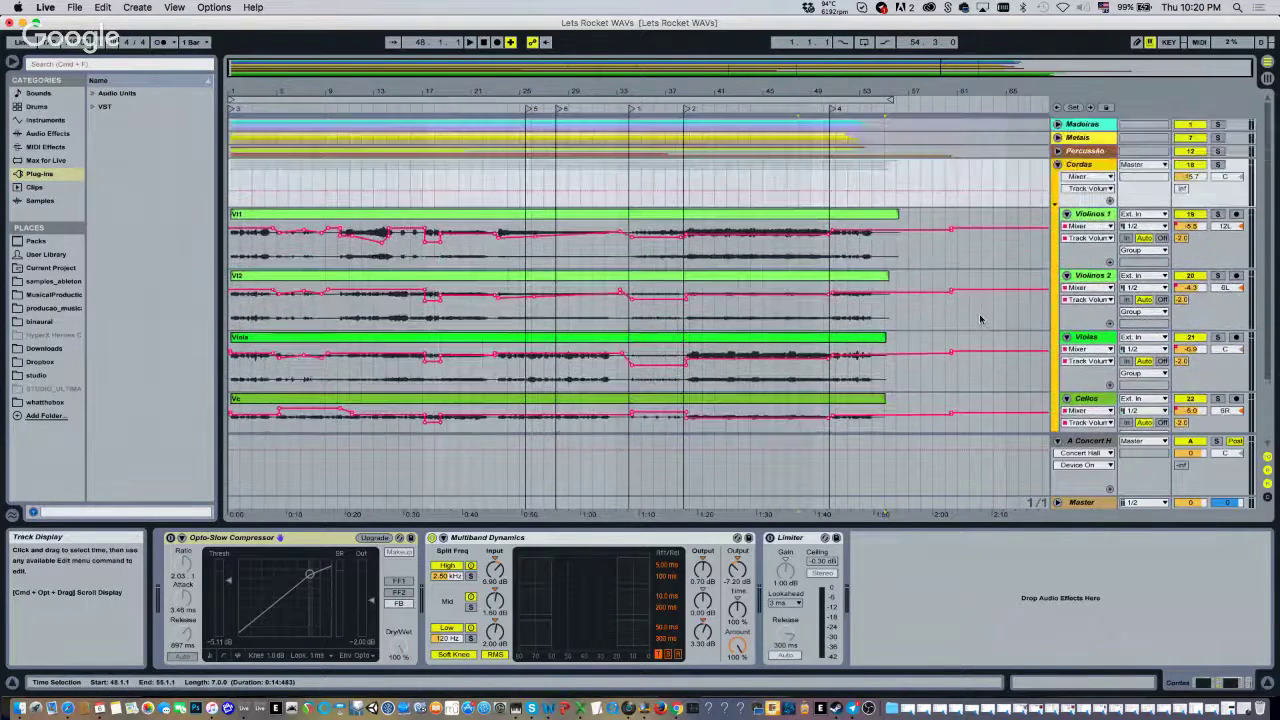
{"action": "left_click", "coordinate": [1058, 165]}
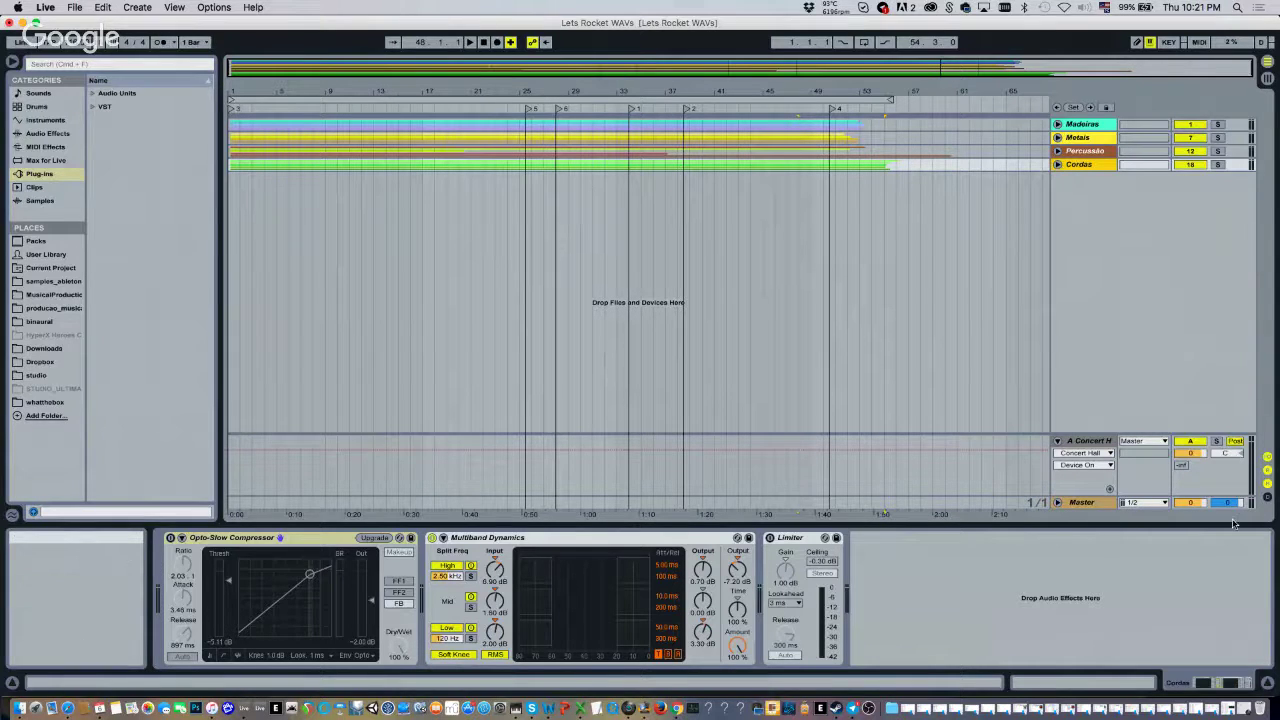
{"action": "key", "text": "space"}
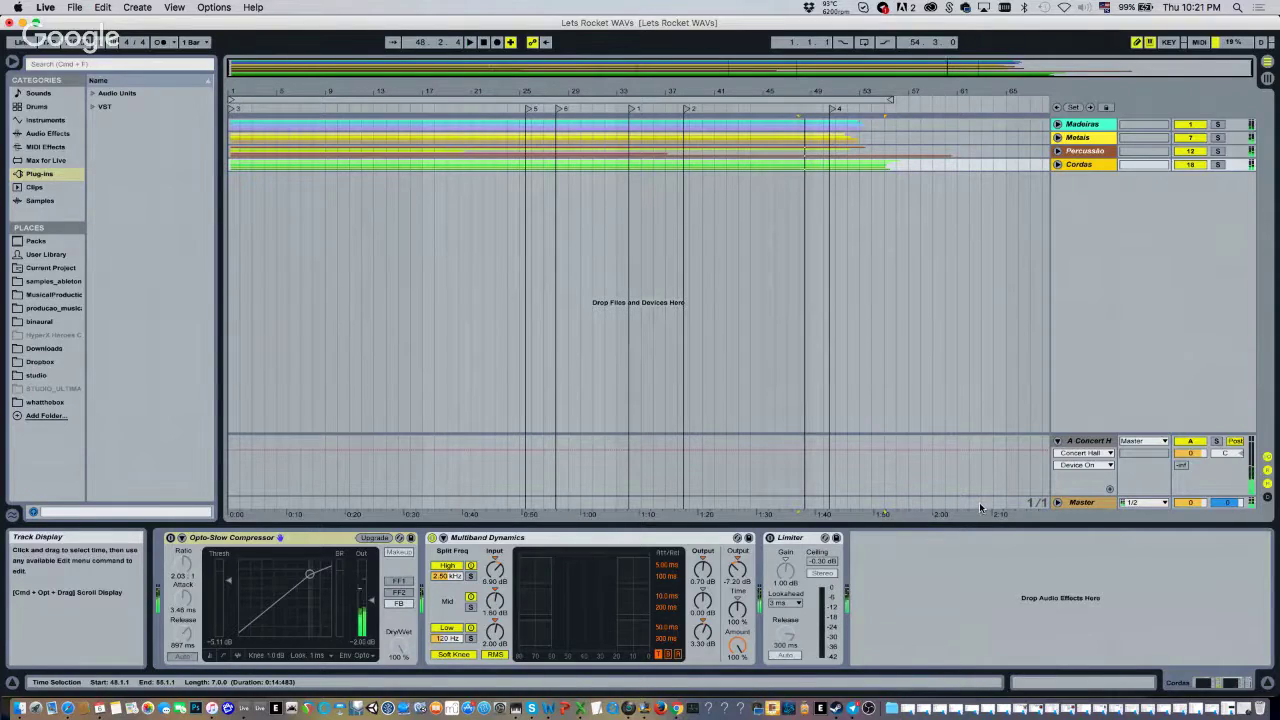
Switch to the Google Hangouts window and stop the screen sharing
{"action": "key", "text": "super+Tab"}
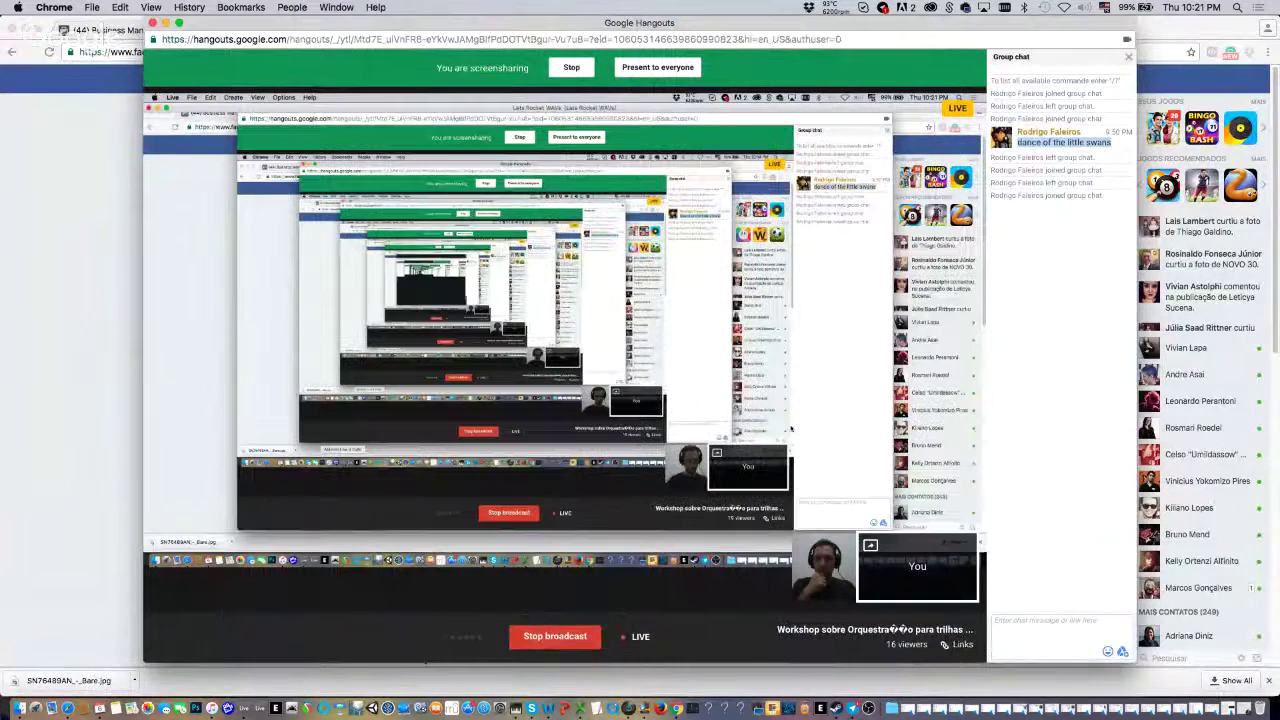
{"action": "mouse_move", "coordinate": [535, 90]}
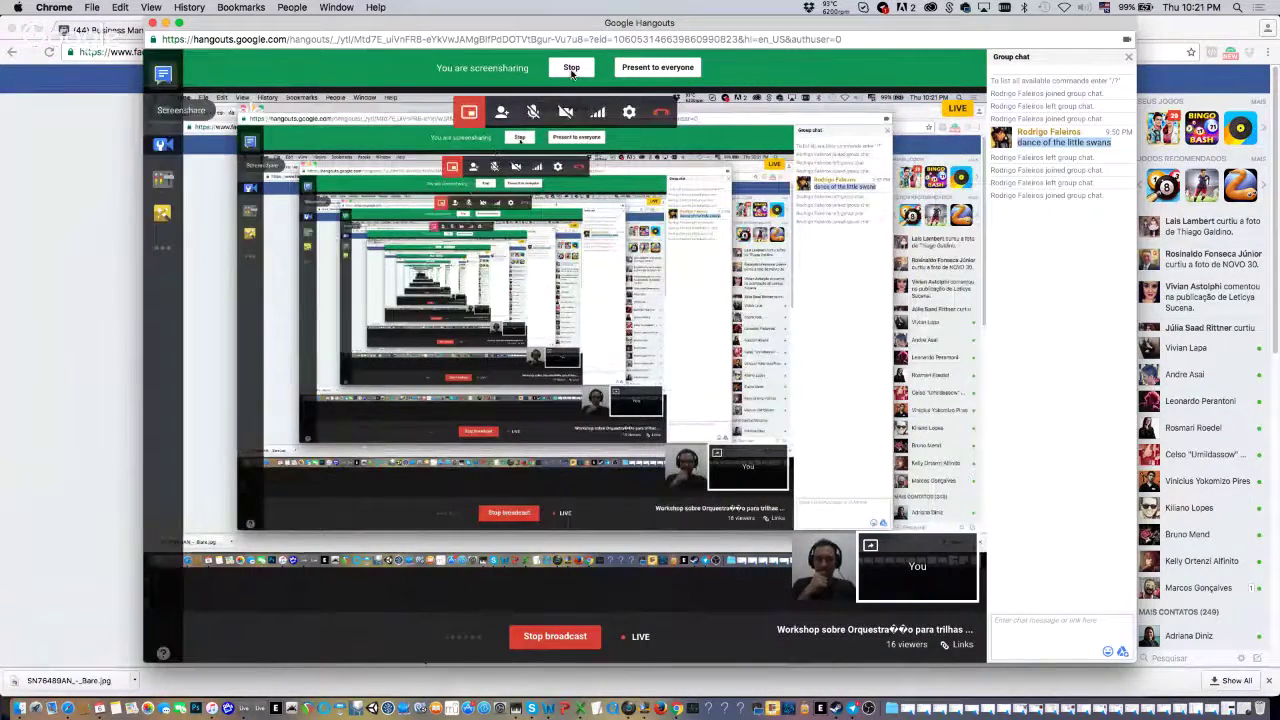
{"action": "left_click", "coordinate": [571, 67]}
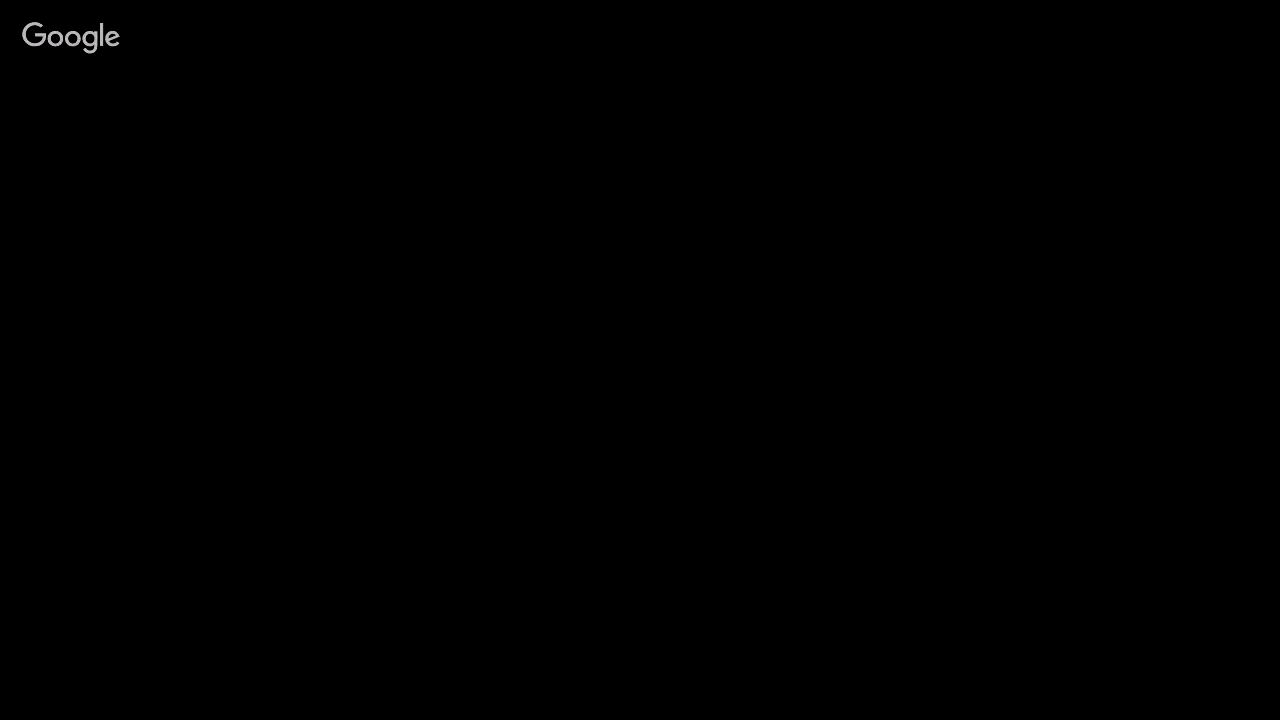
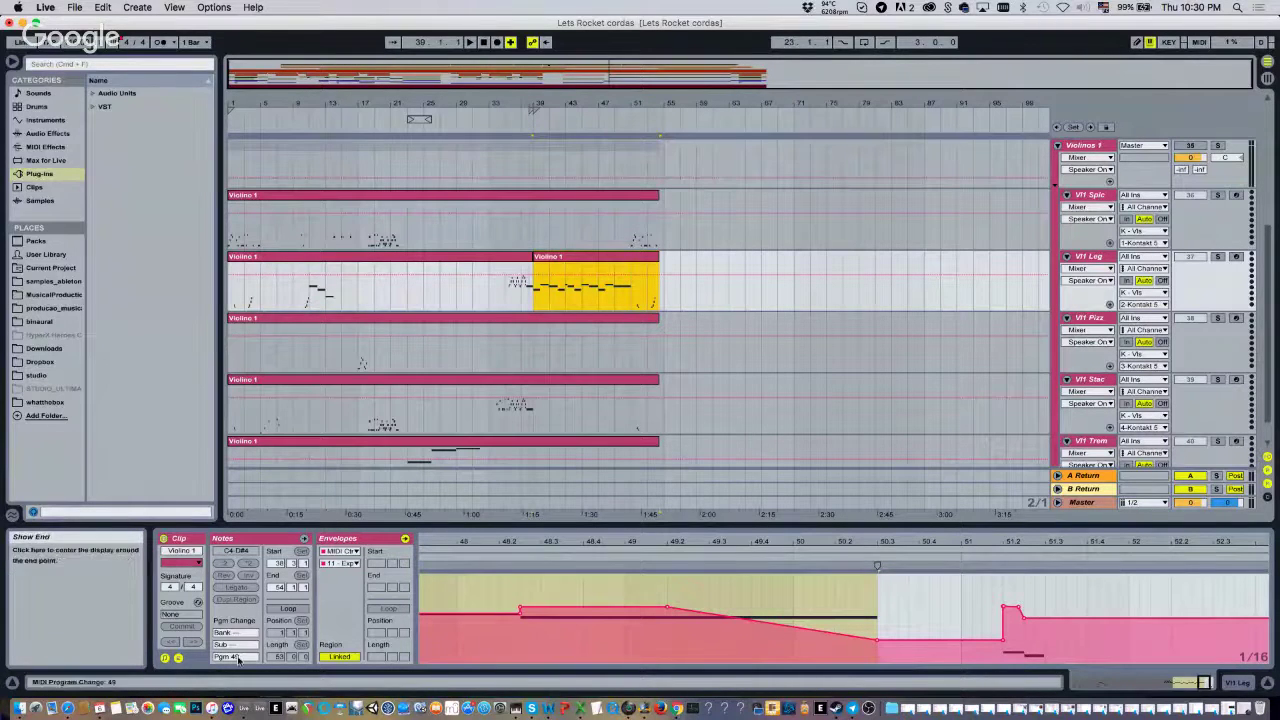
Switch the second Violino 1 clip on Vl1 Leg between its expression envelope and its notes, ending on the notes
{"action": "left_click", "coordinate": [178, 659]}
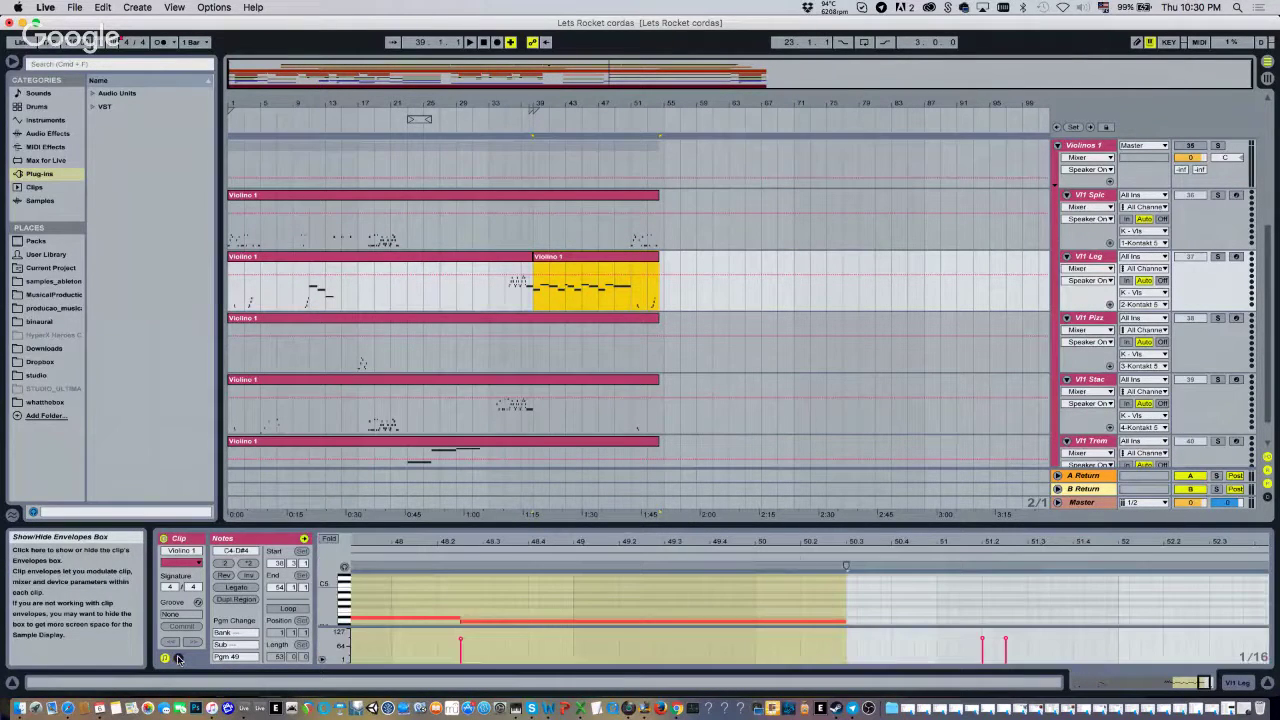
{"action": "left_click", "coordinate": [177, 660]}
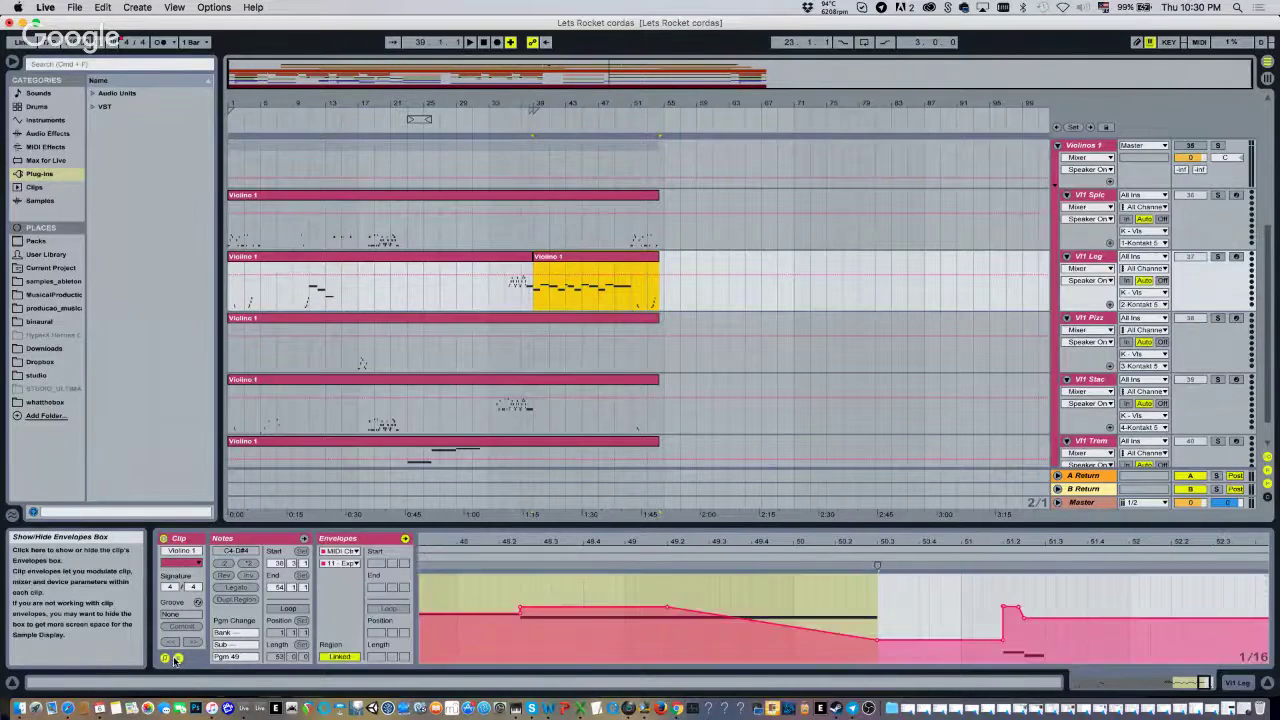
{"action": "left_click", "coordinate": [176, 661]}
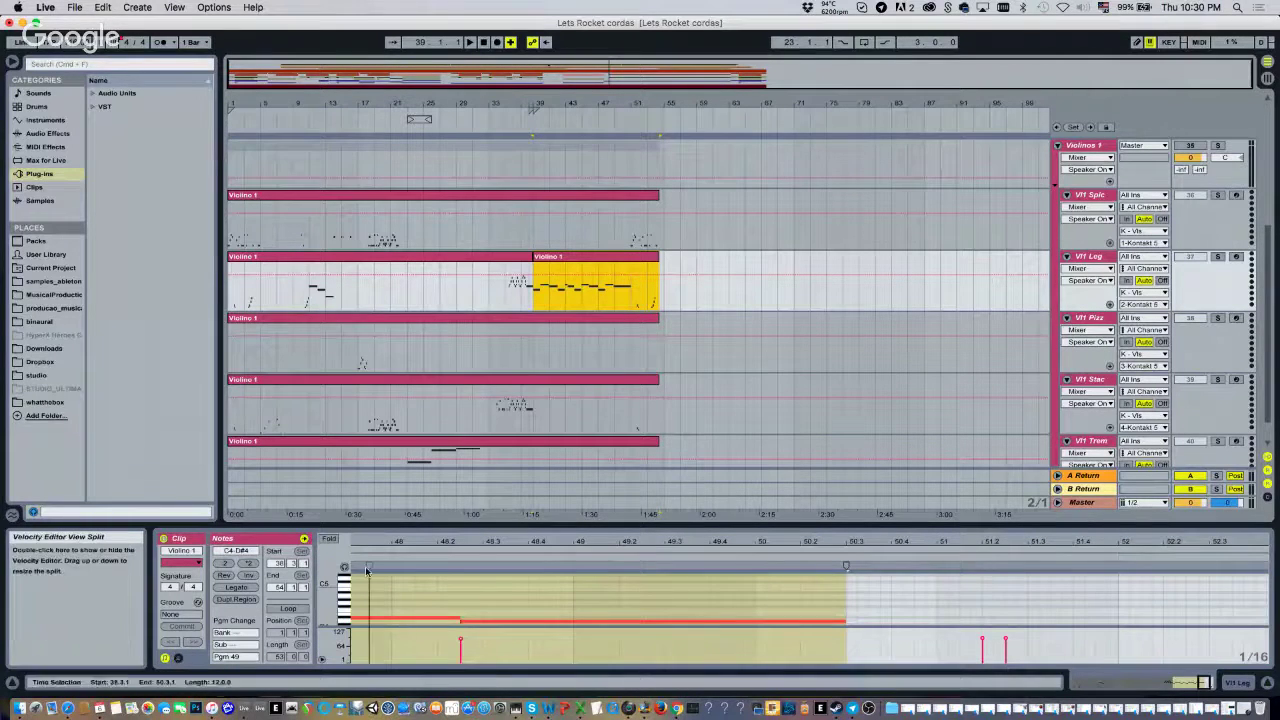
Zoom out the clip's note editor to show about bars 35 to 53, and enlarge the Clip View
{"action": "mouse_move", "coordinate": [368, 550]}
{"action": "left_mouse_down"}
{"action": "mouse_move", "coordinate": [365, 528]}
{"action": "mouse_move", "coordinate": [369, 541]}
{"action": "left_mouse_up"}
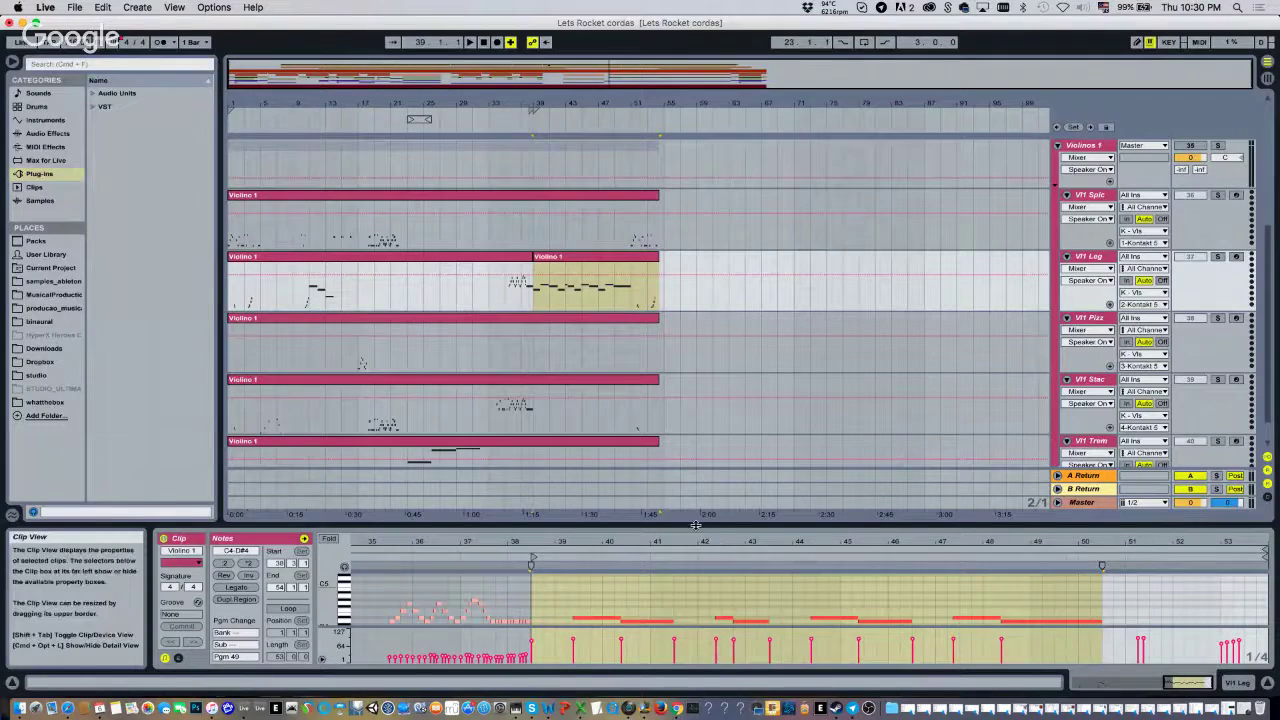
{"action": "left_click_drag", "start_coordinate": [696, 523], "coordinate": [665, 271]}
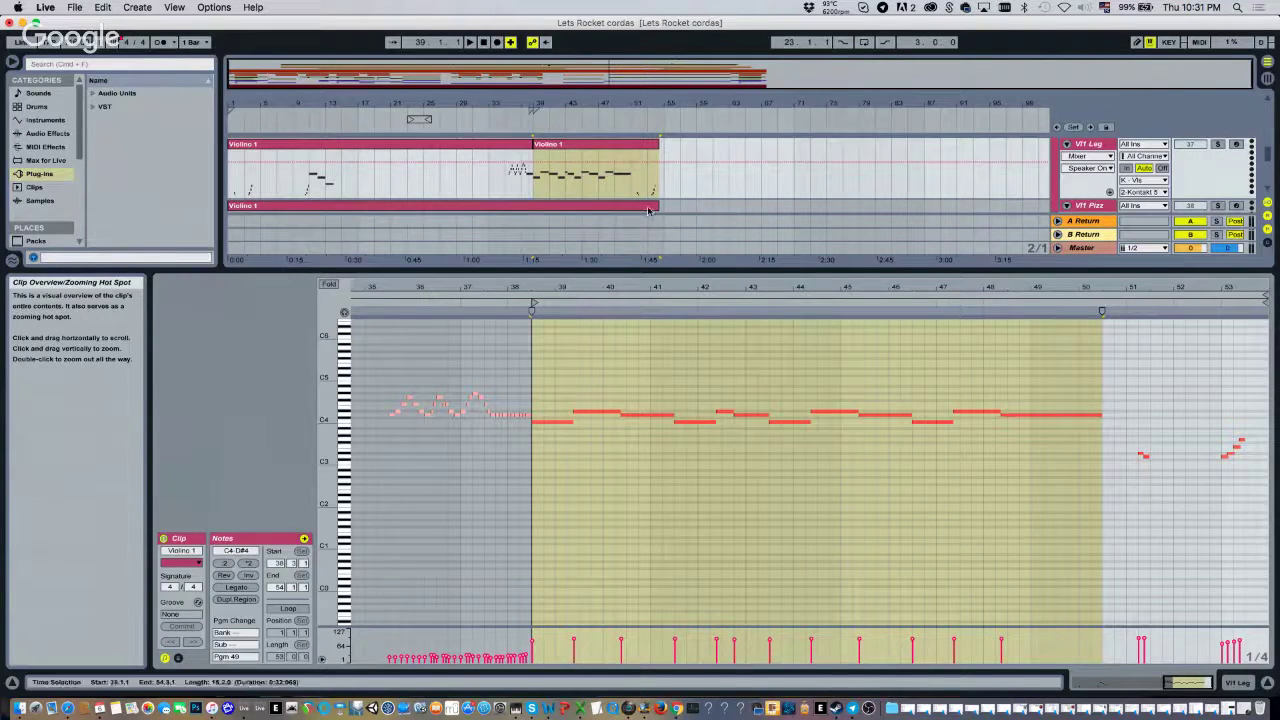
{"action": "left_click_drag", "start_coordinate": [612, 265], "coordinate": [612, 229]}
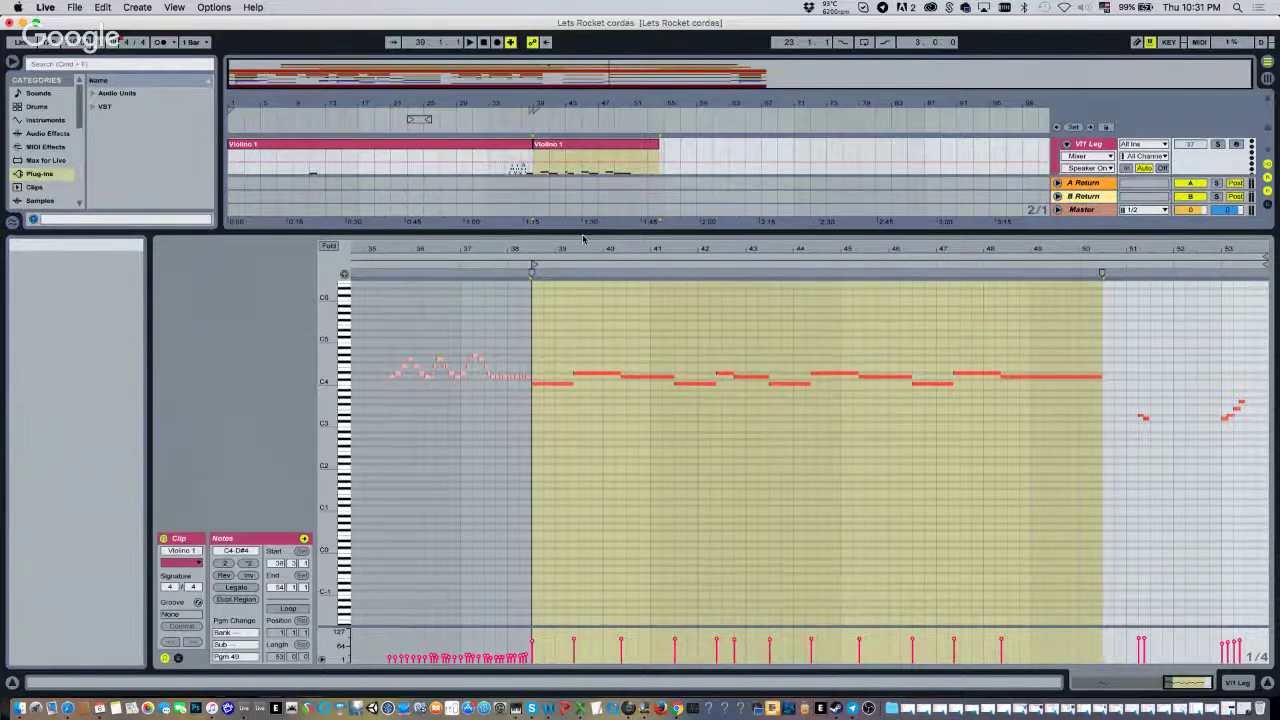
Look over the notes of both Vl1 Leg clips, ending on the second one, and slightly reduce the Clip View height
{"action": "left_click", "coordinate": [414, 148]}
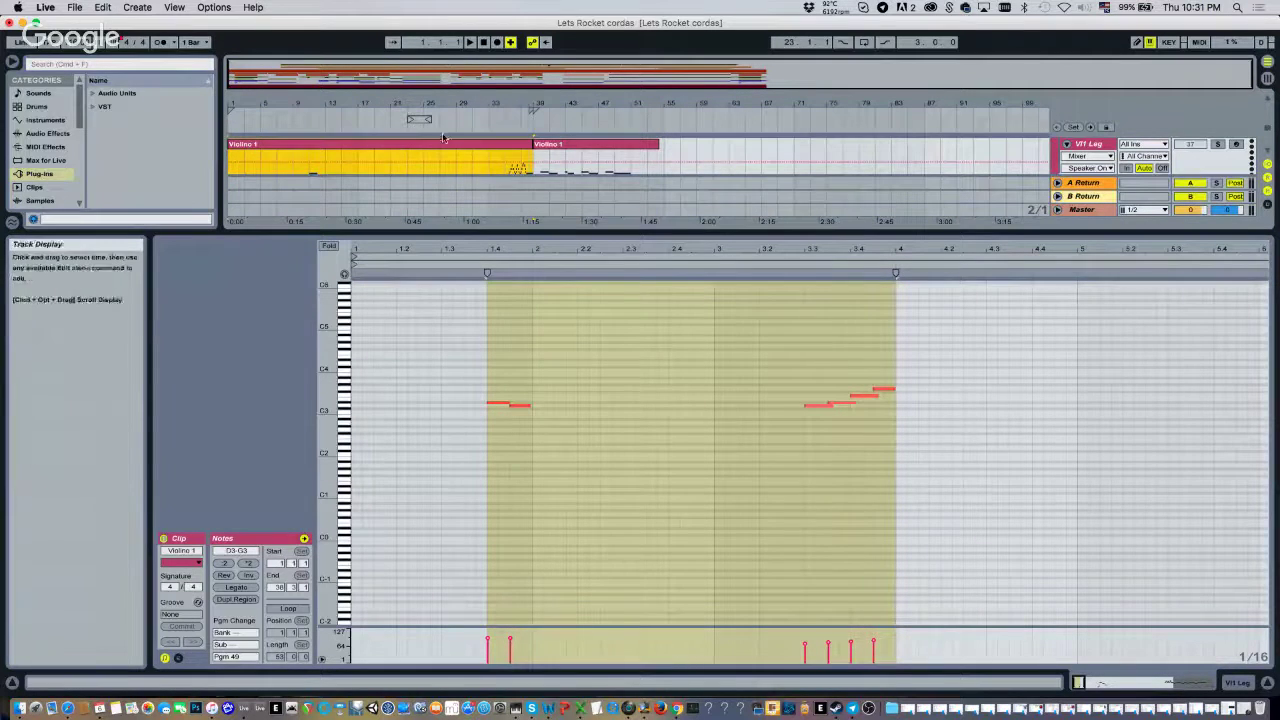
{"action": "left_click", "coordinate": [505, 150]}
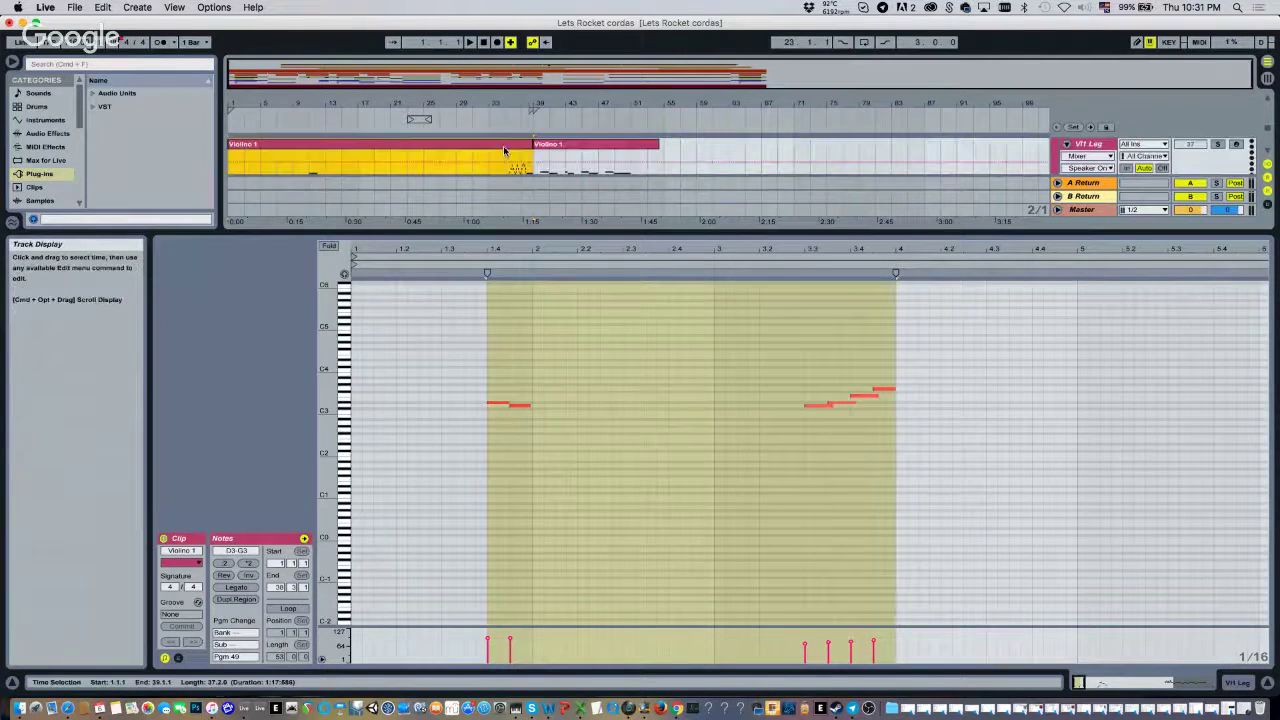
{"action": "left_click", "coordinate": [561, 146]}
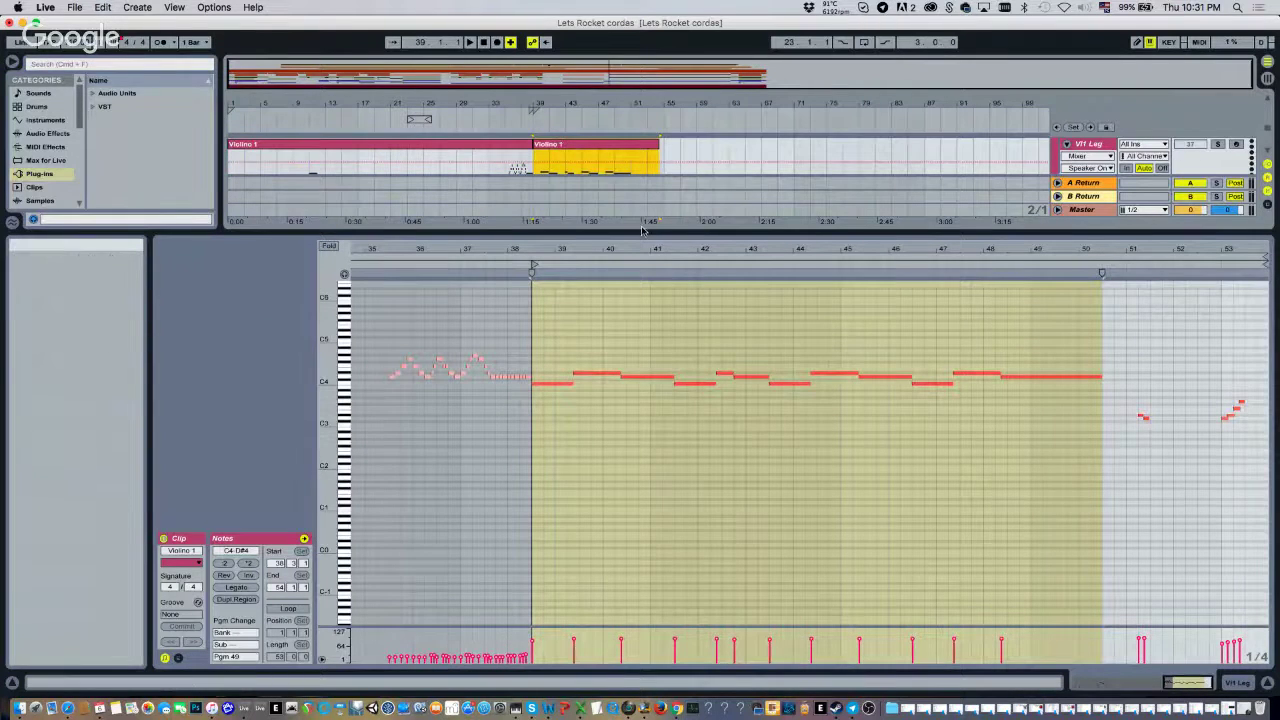
{"action": "left_click_drag", "start_coordinate": [640, 232], "coordinate": [636, 287]}
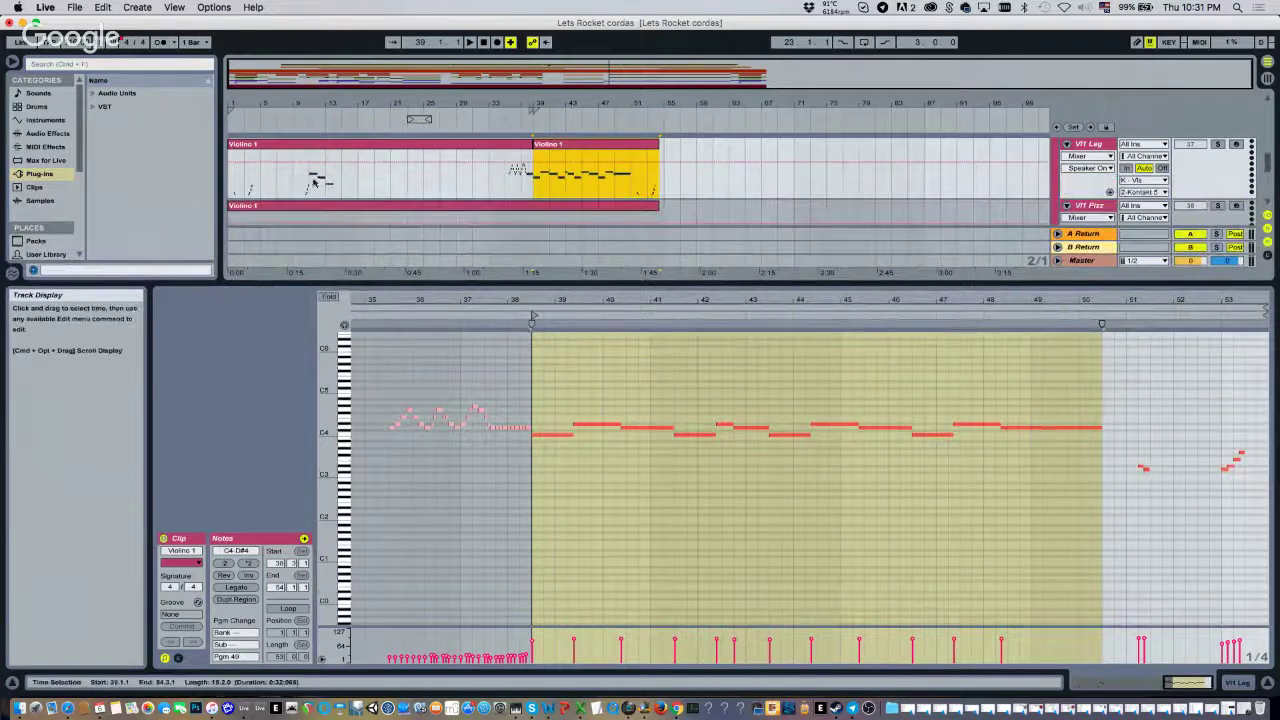
Fold and unfold the Vl1 Pizz track, and show the notes of its Violino 1 clip
{"action": "scroll", "coordinate": [838, 168], "scroll_direction": "down", "scroll_amount": 2}
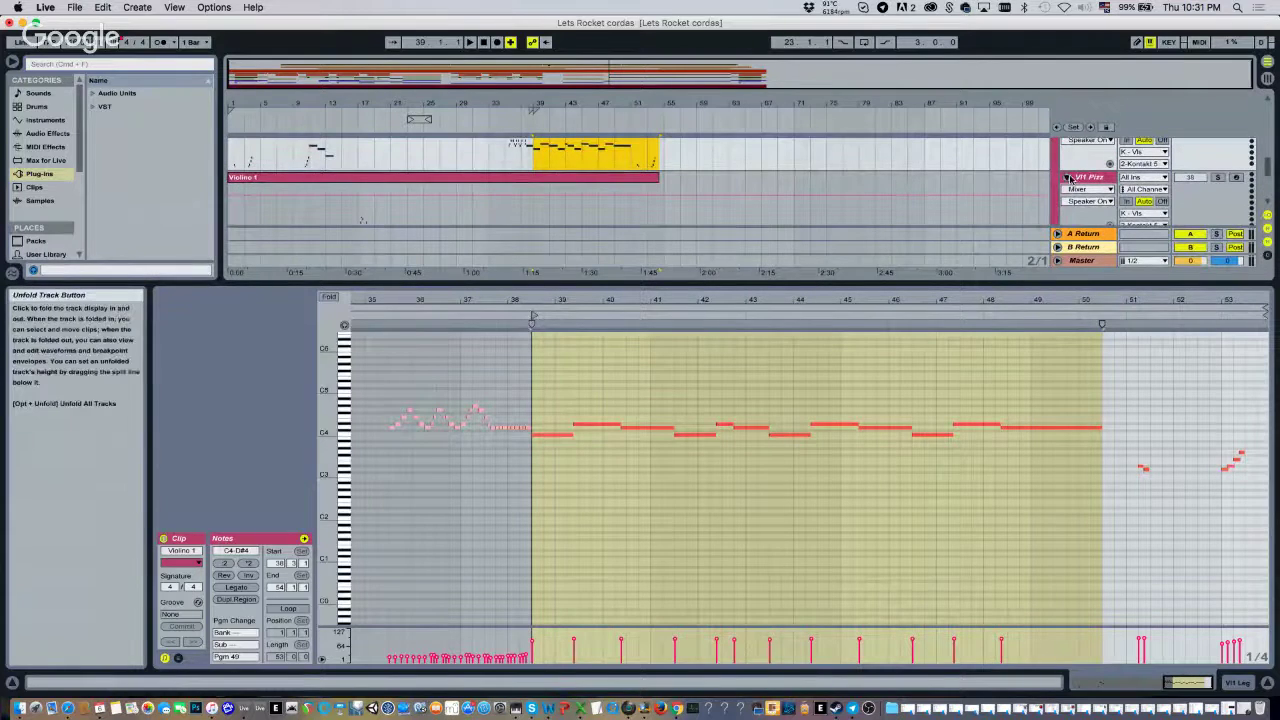
{"action": "key", "text": "Left"}
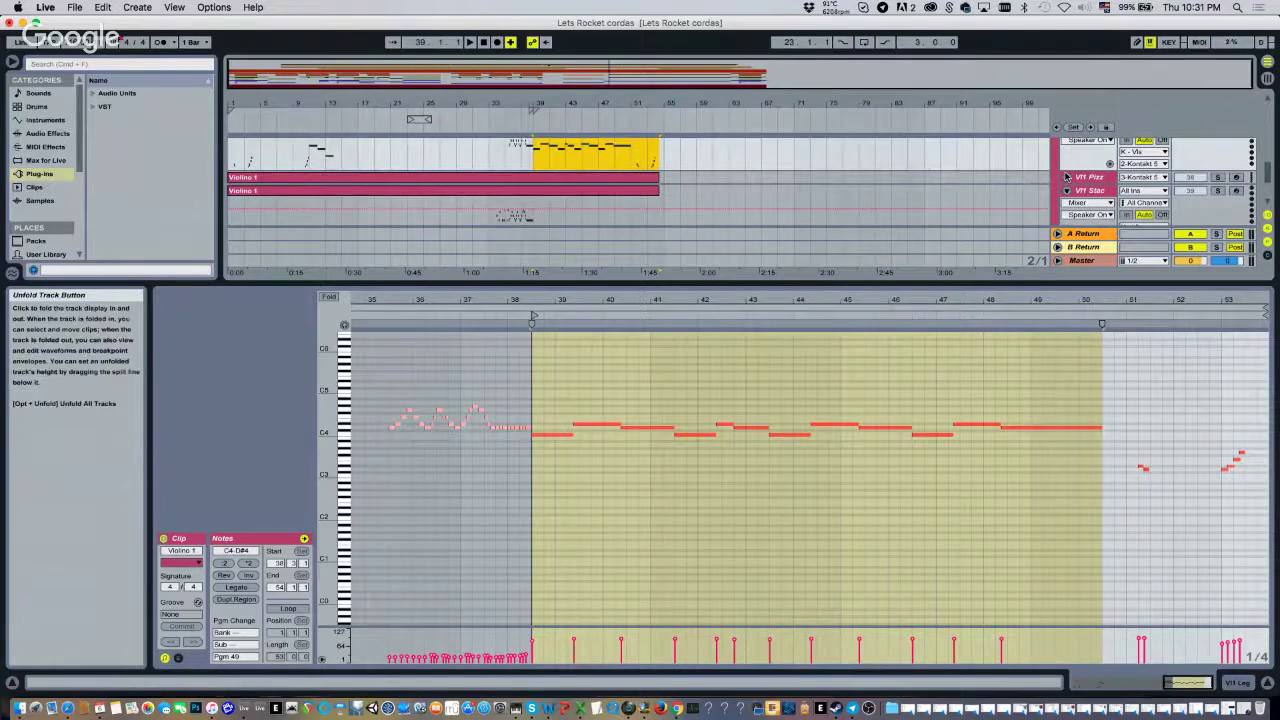
{"action": "left_click", "coordinate": [1066, 177]}
{"action": "left_click", "coordinate": [428, 174]}
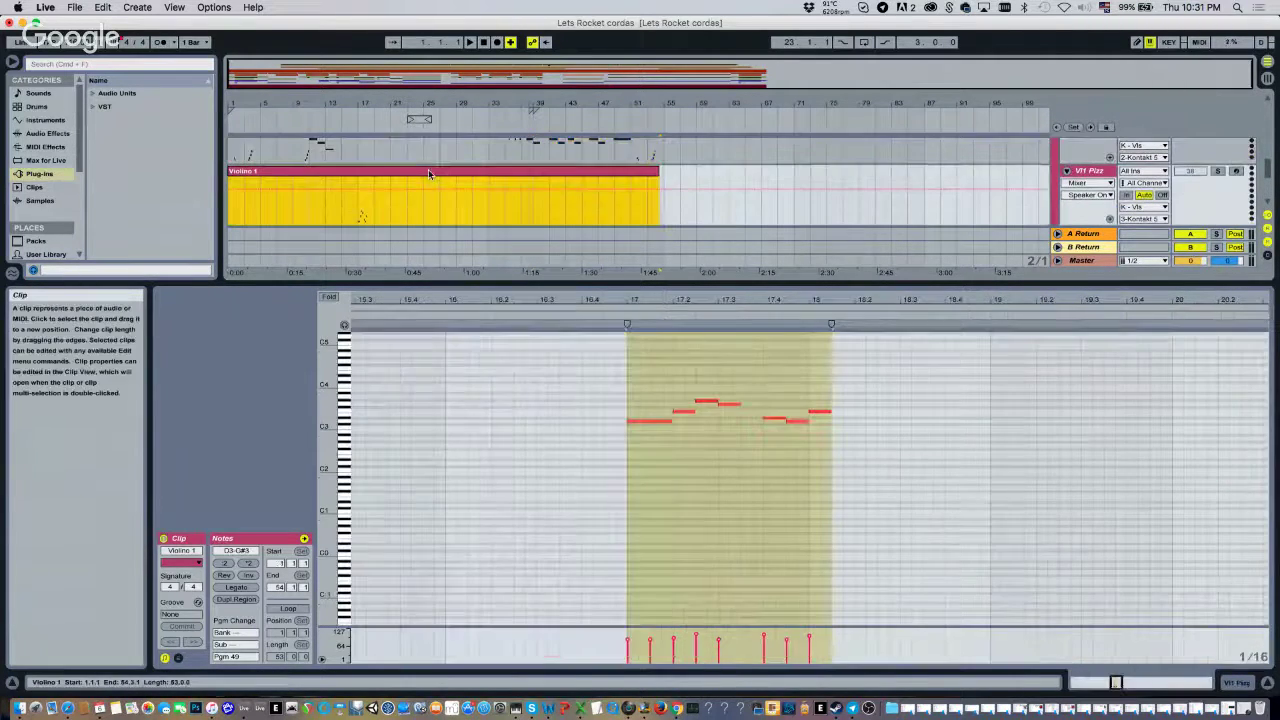
Open the Violino 1 clip on Vl1 Stac and compare its notes with its expression envelope, ending on the envelope
{"action": "left_click", "coordinate": [434, 187]}
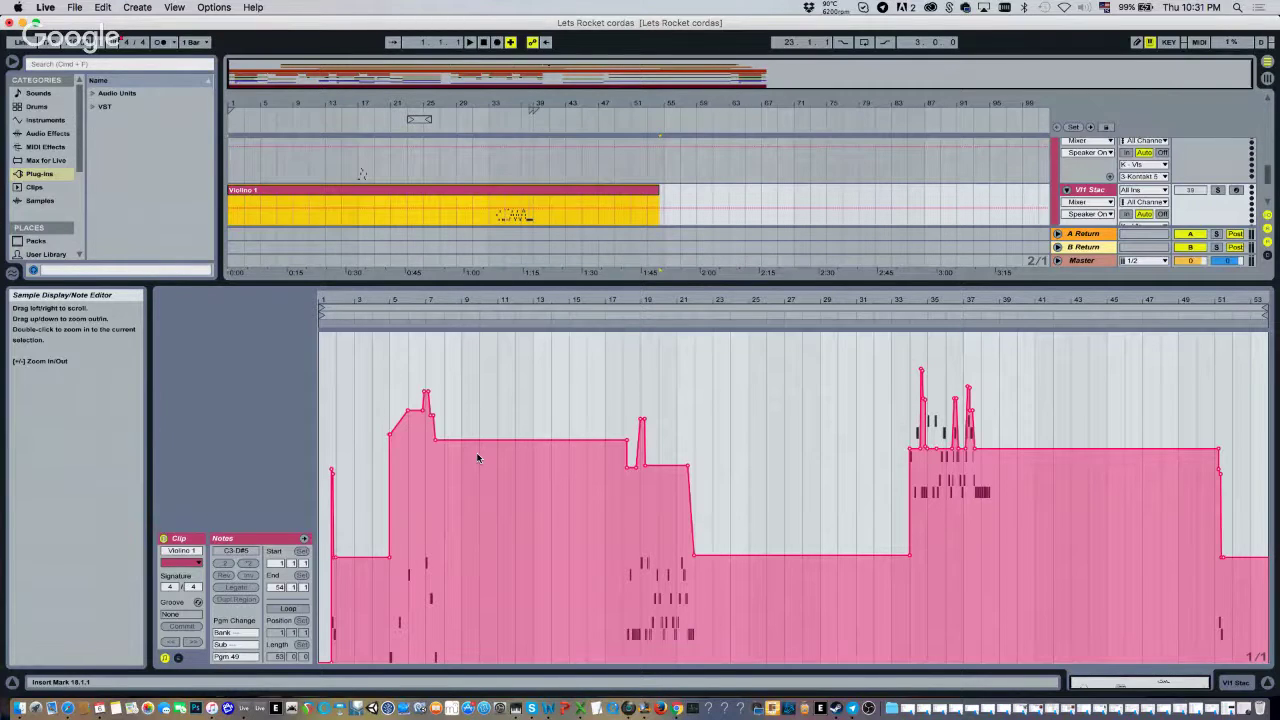
{"action": "left_click", "coordinate": [177, 659]}
{"action": "left_click", "coordinate": [177, 659]}
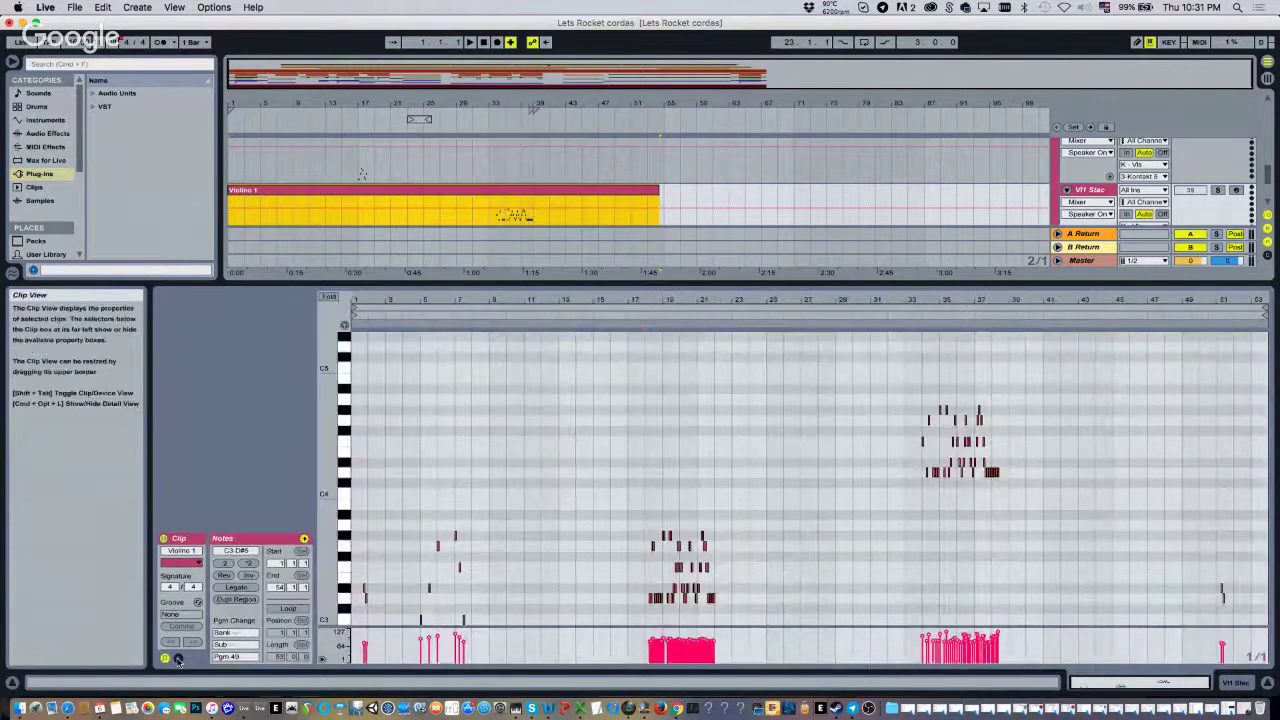
{"action": "left_click", "coordinate": [177, 659]}
{"action": "left_click", "coordinate": [177, 659]}
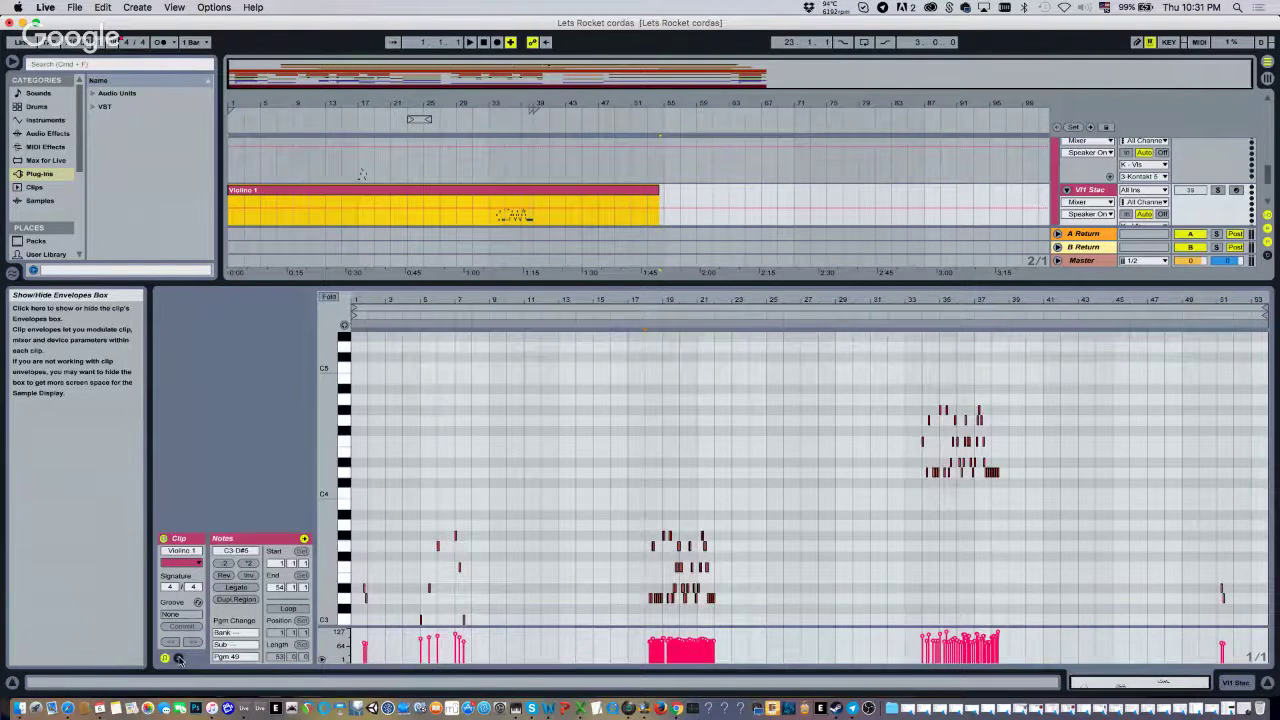
{"action": "left_click", "coordinate": [177, 659]}
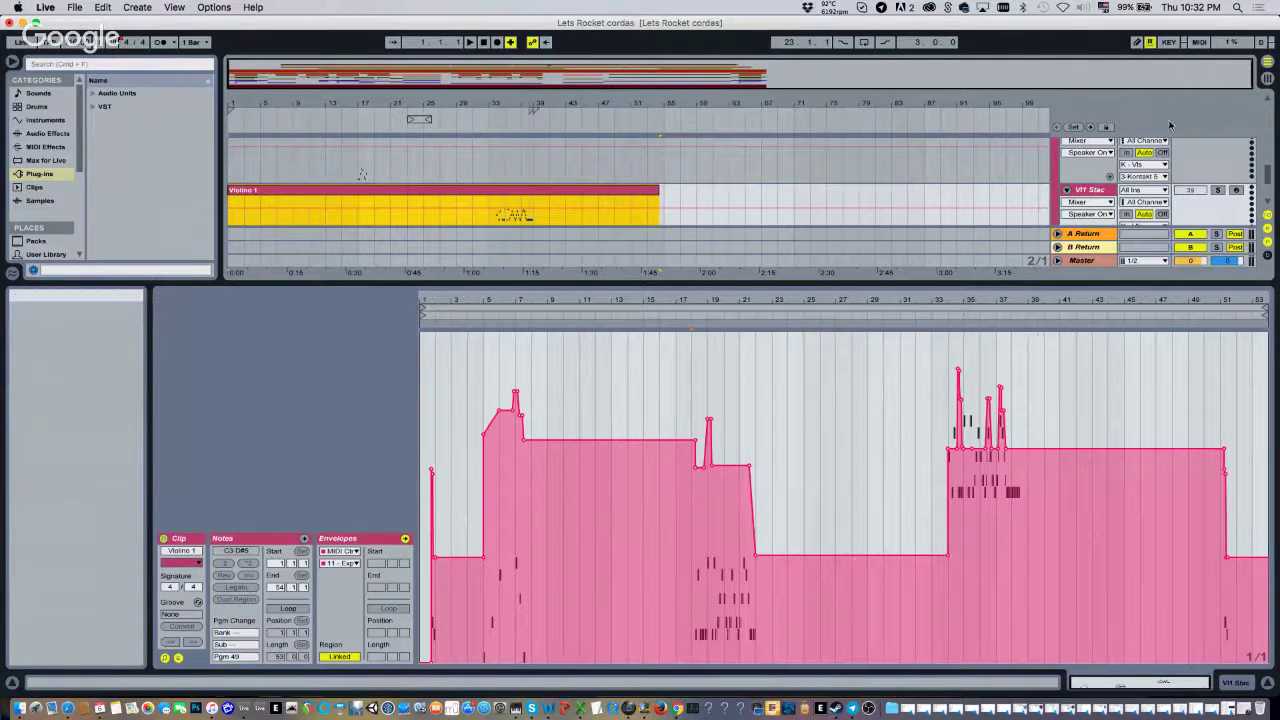
Look through the articulation tracks of the Violinos 1 group and select the Vl1 Spic track
{"action": "scroll", "coordinate": [1085, 176], "scroll_direction": "up", "scroll_amount": 3}
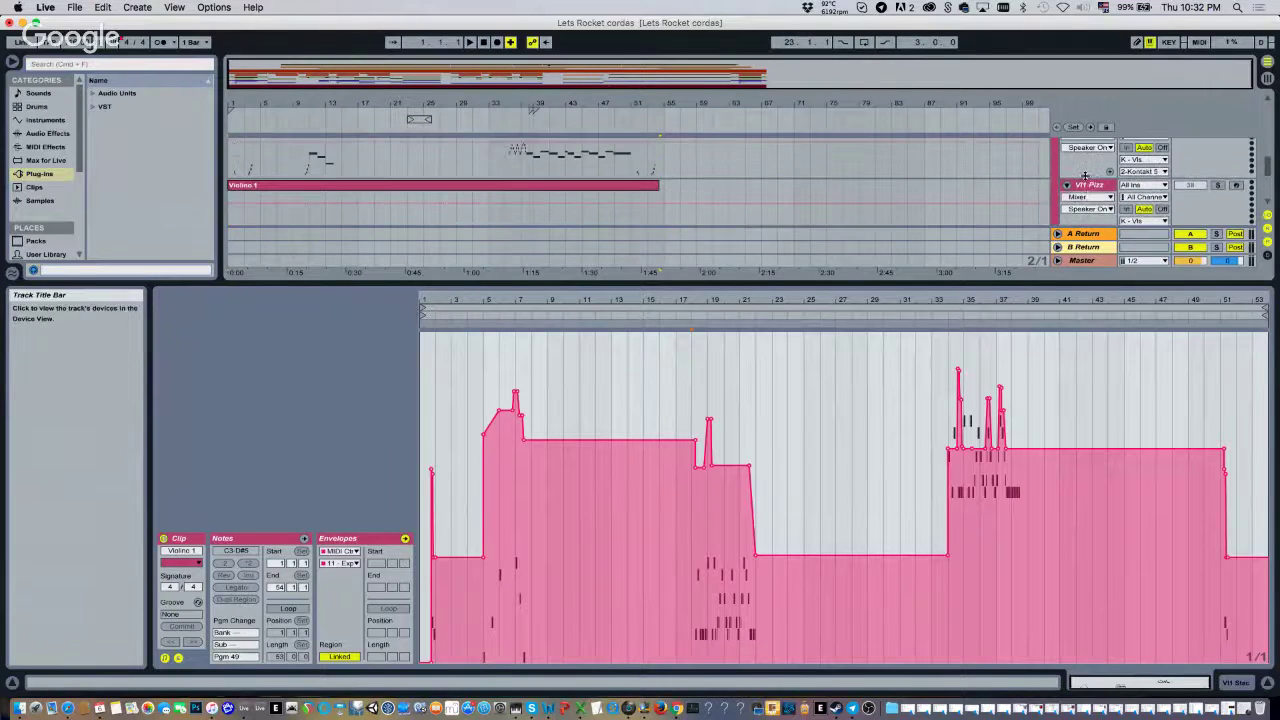
{"action": "scroll", "coordinate": [1085, 176], "scroll_direction": "down", "scroll_amount": 3}
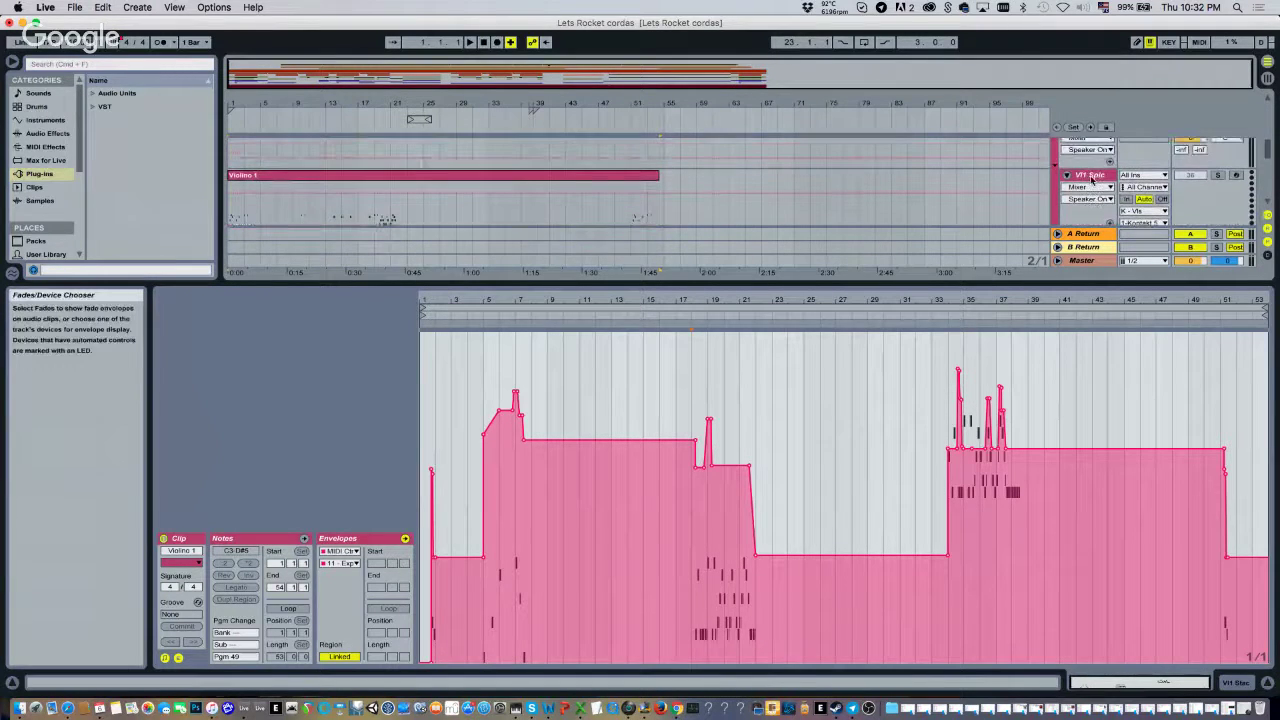
{"action": "left_click", "coordinate": [1099, 179]}
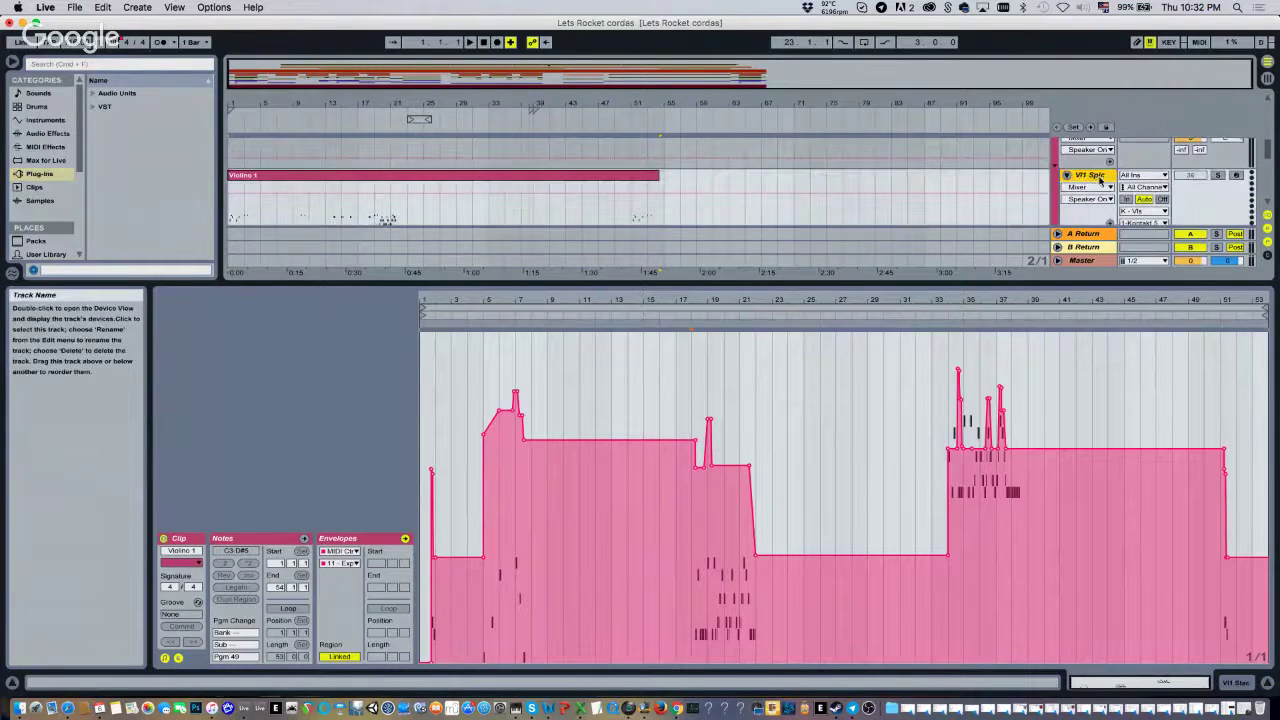
{"action": "scroll", "coordinate": [1101, 179], "scroll_direction": "up", "scroll_amount": 2}
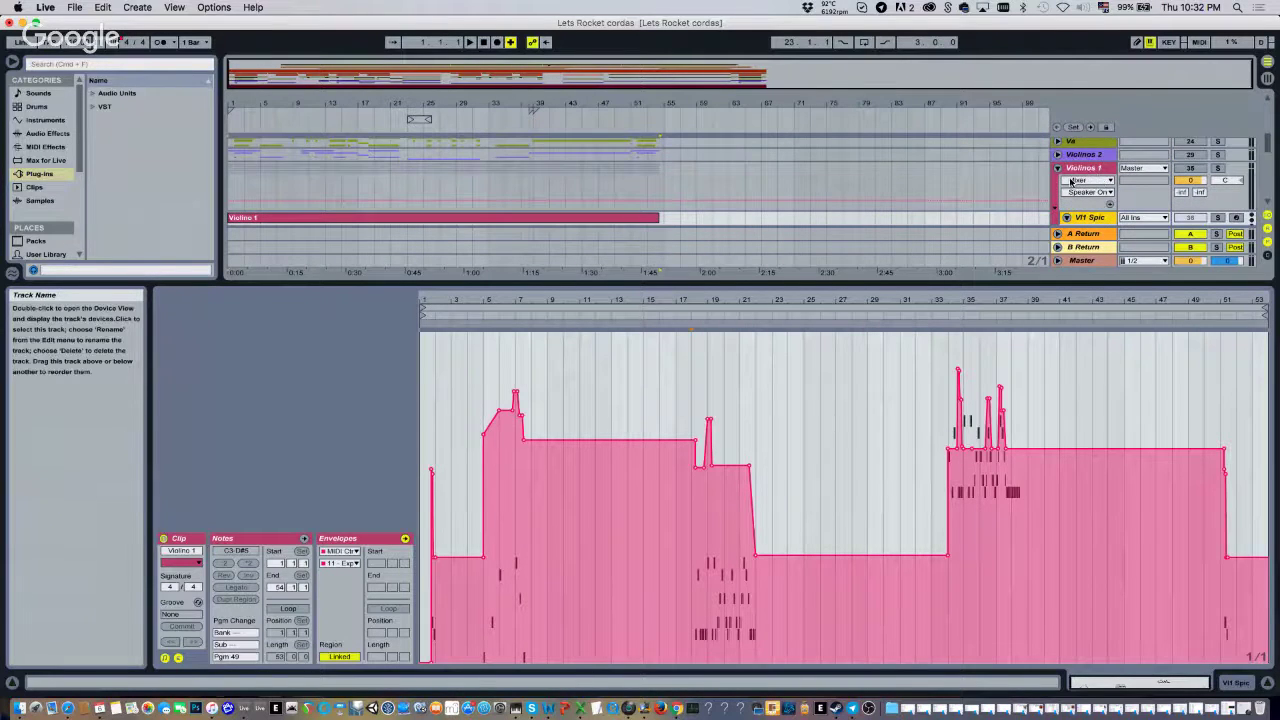
{"action": "scroll", "coordinate": [1092, 176], "scroll_direction": "down", "scroll_amount": 2}
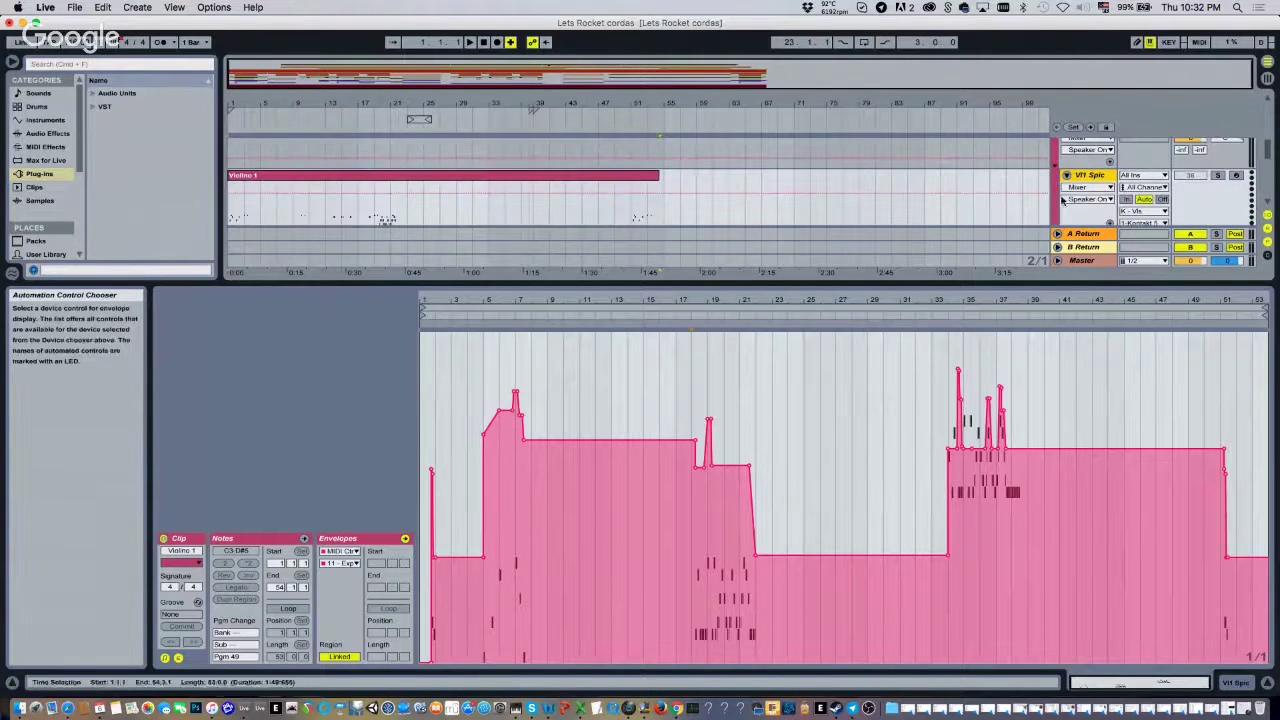
Expand the VST plug-ins in the browser and look into the User and Local folders, collapsing them again
{"action": "left_click", "coordinate": [105, 106]}
{"action": "left_click", "coordinate": [100, 148]}
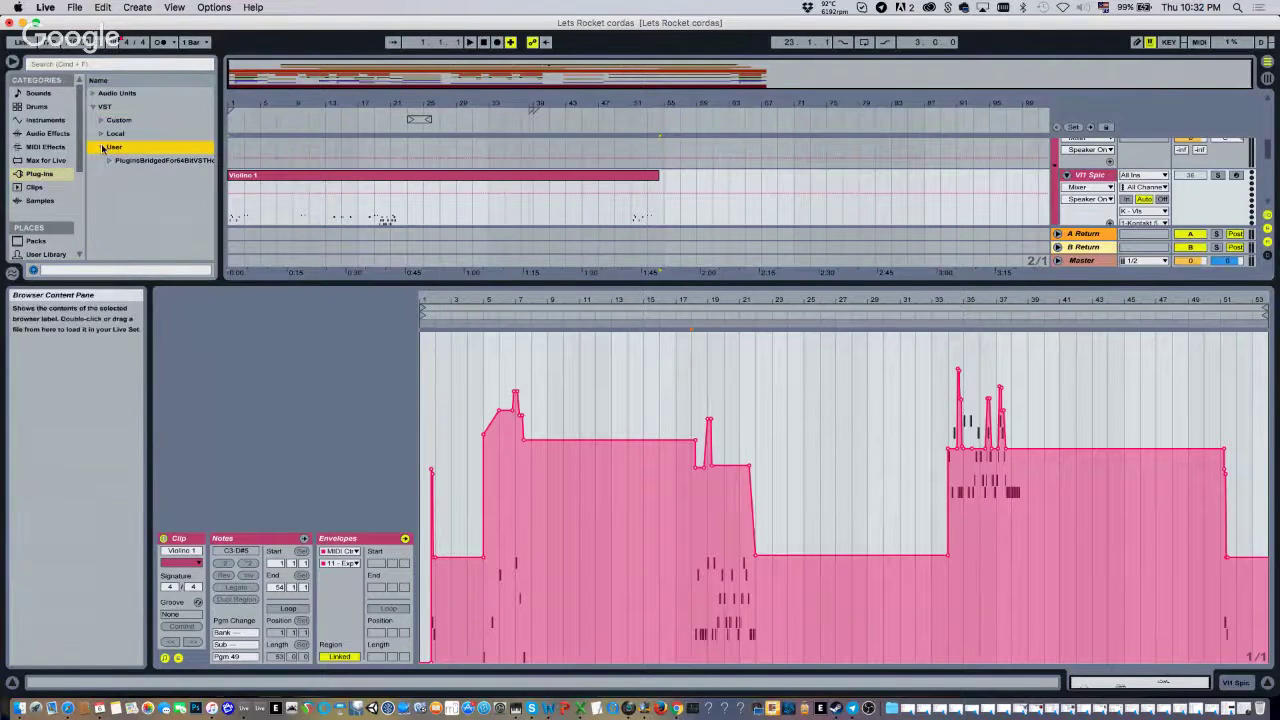
{"action": "left_click", "coordinate": [101, 134]}
{"action": "left_click", "coordinate": [101, 134]}
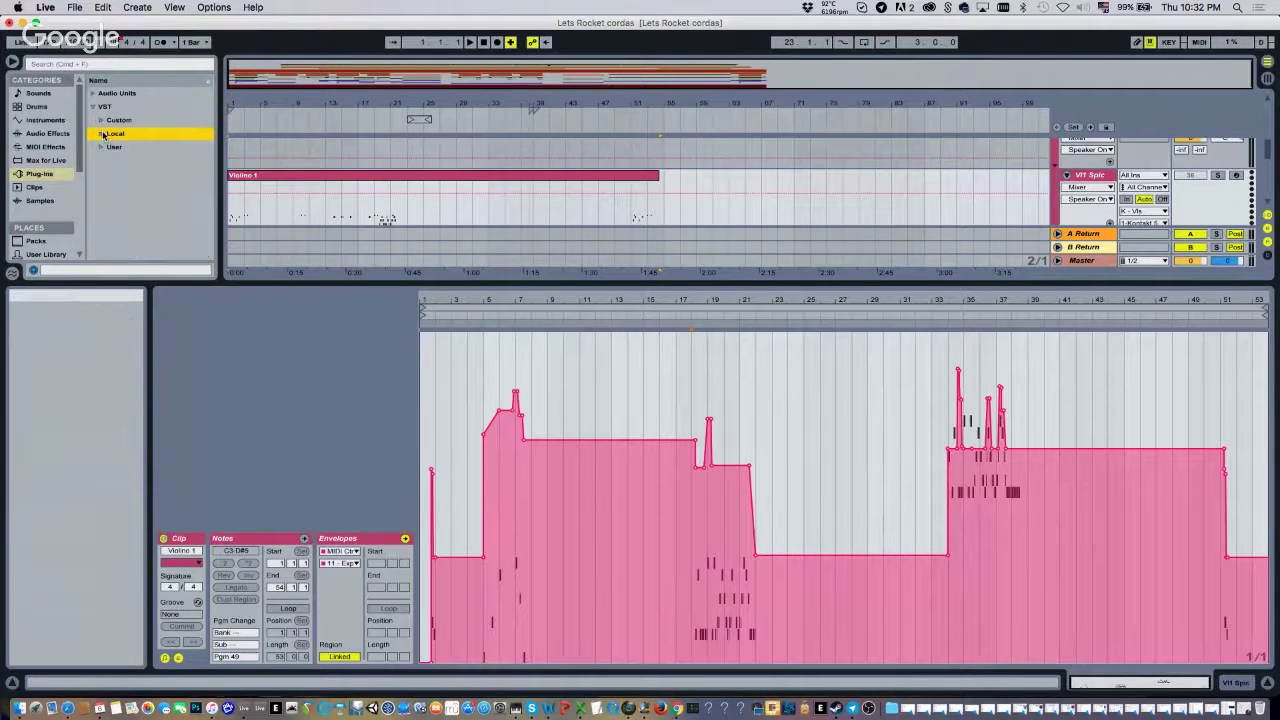
Browse the installed Packs and open the Sounds folder of the first ProjectSAM Orchestral Ensemble pack
{"action": "scroll", "coordinate": [57, 173], "scroll_direction": "down", "scroll_amount": 2}
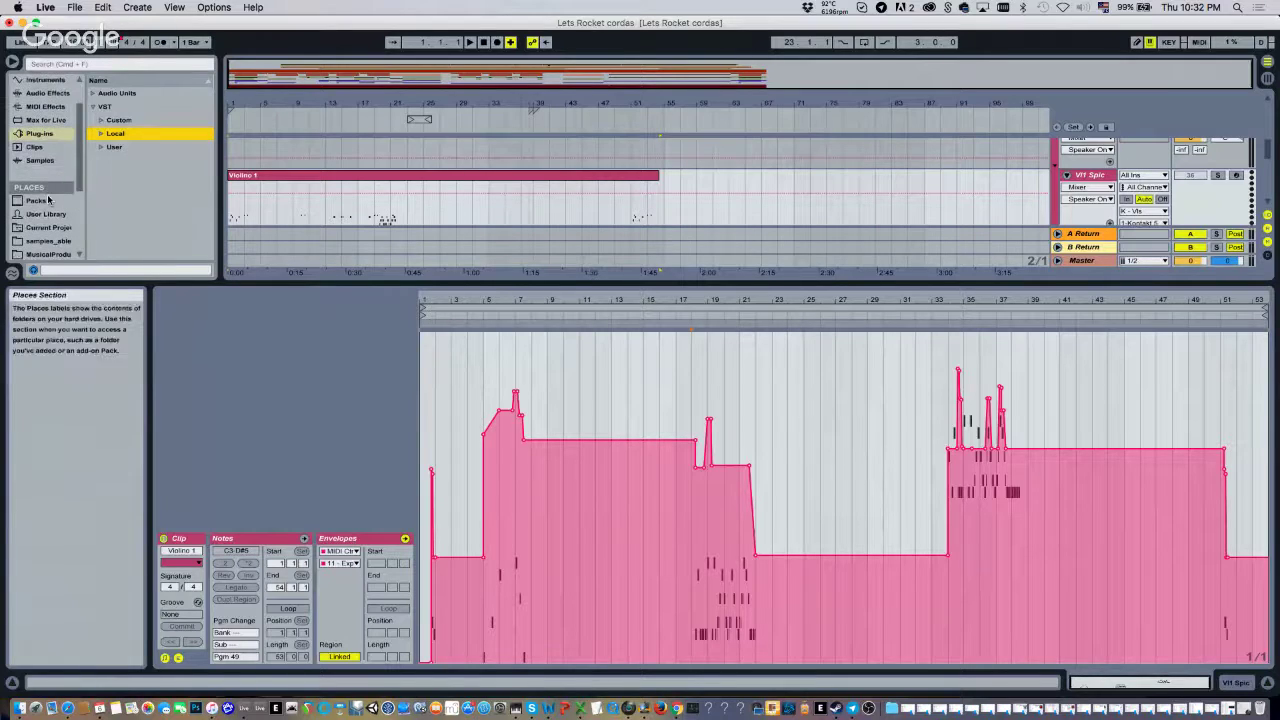
{"action": "left_click", "coordinate": [40, 200]}
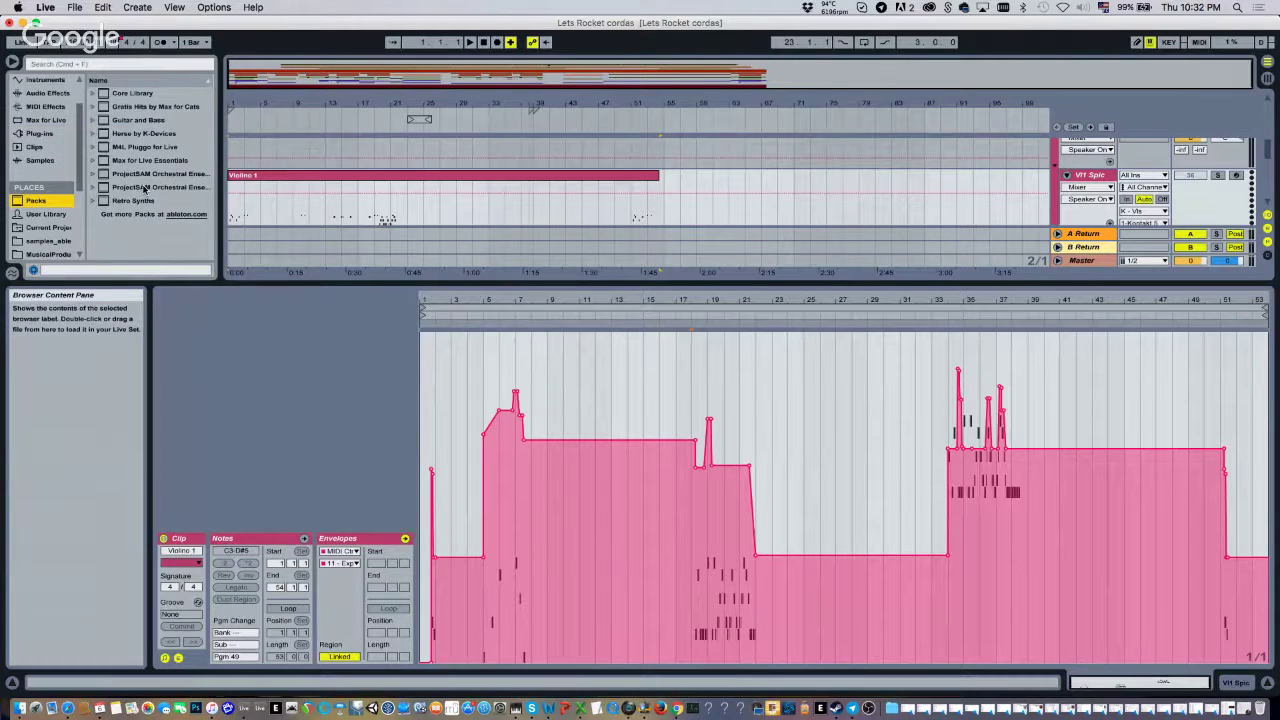
{"action": "left_click", "coordinate": [94, 176]}
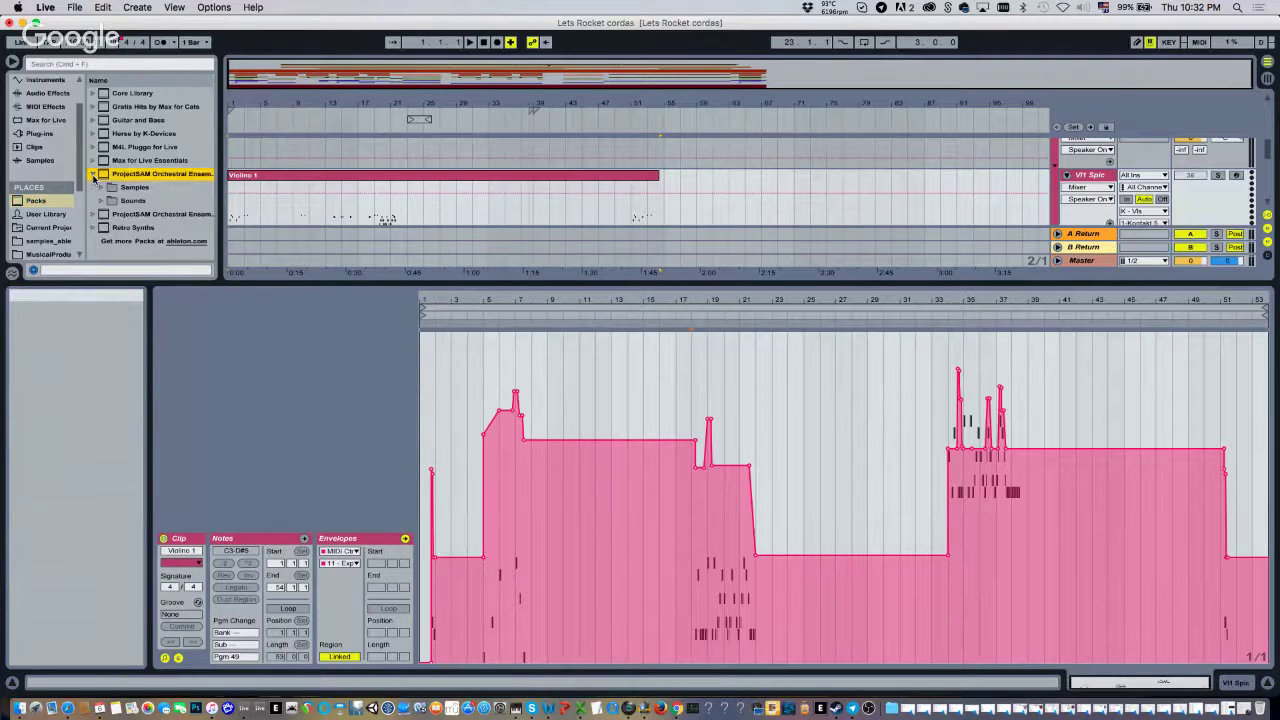
{"action": "double_click", "coordinate": [135, 201]}
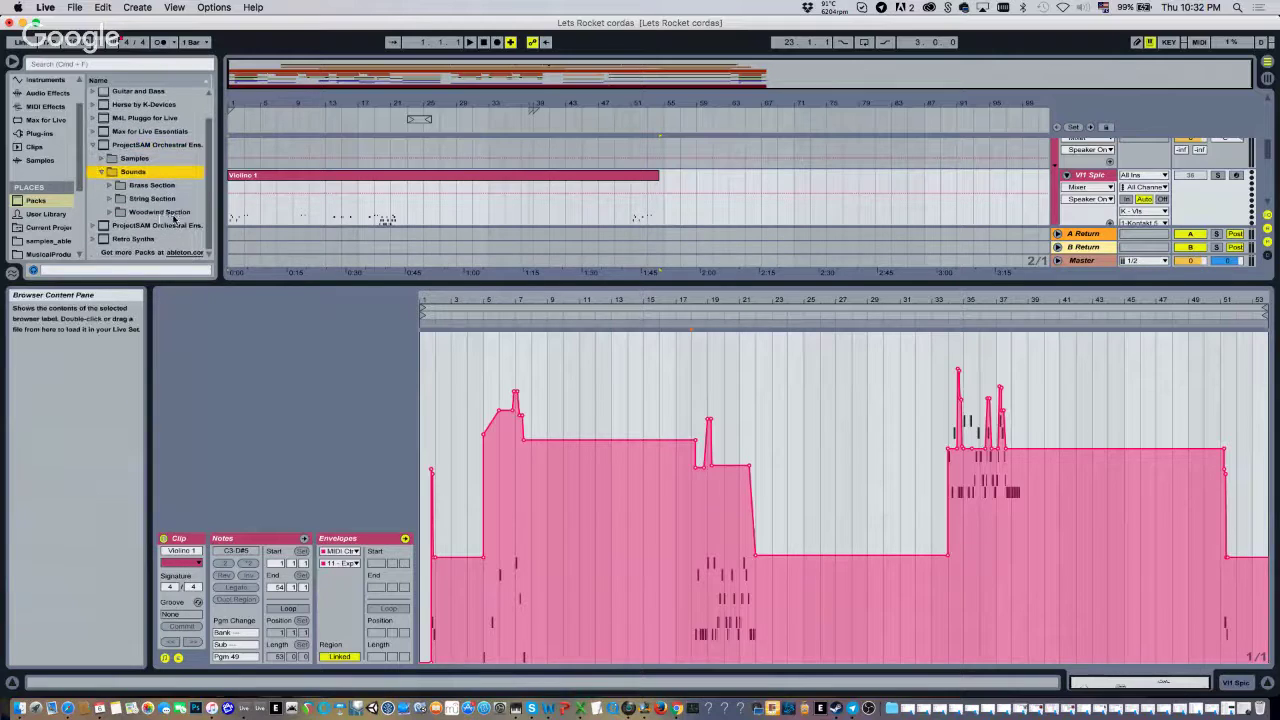
Open the String Section folder of the ProjectSAM pack, widen the browser and select the String Ens Pizzicato.adg preset
{"action": "left_click", "coordinate": [110, 199]}
{"action": "scroll", "coordinate": [150, 205], "scroll_direction": "down", "scroll_amount": 1}
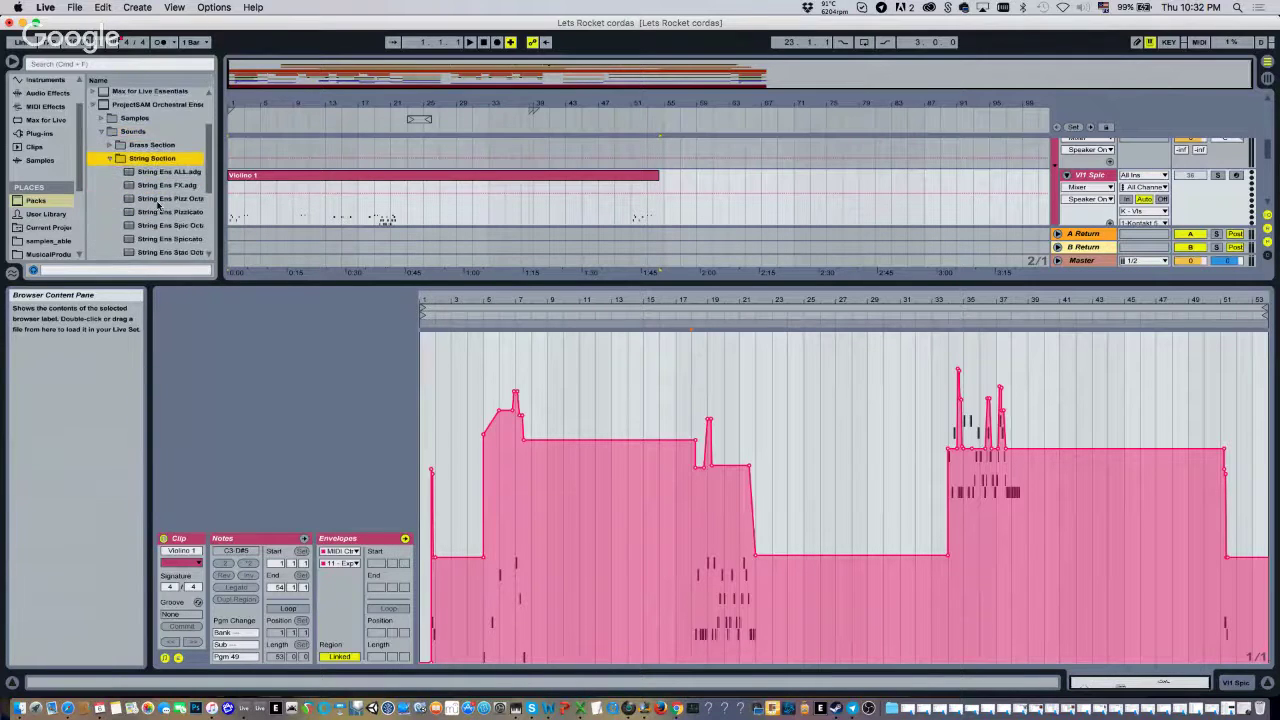
{"action": "left_click_drag", "start_coordinate": [198, 211], "coordinate": [258, 207]}
{"action": "scroll", "coordinate": [175, 200], "scroll_direction": "down", "scroll_amount": 2}
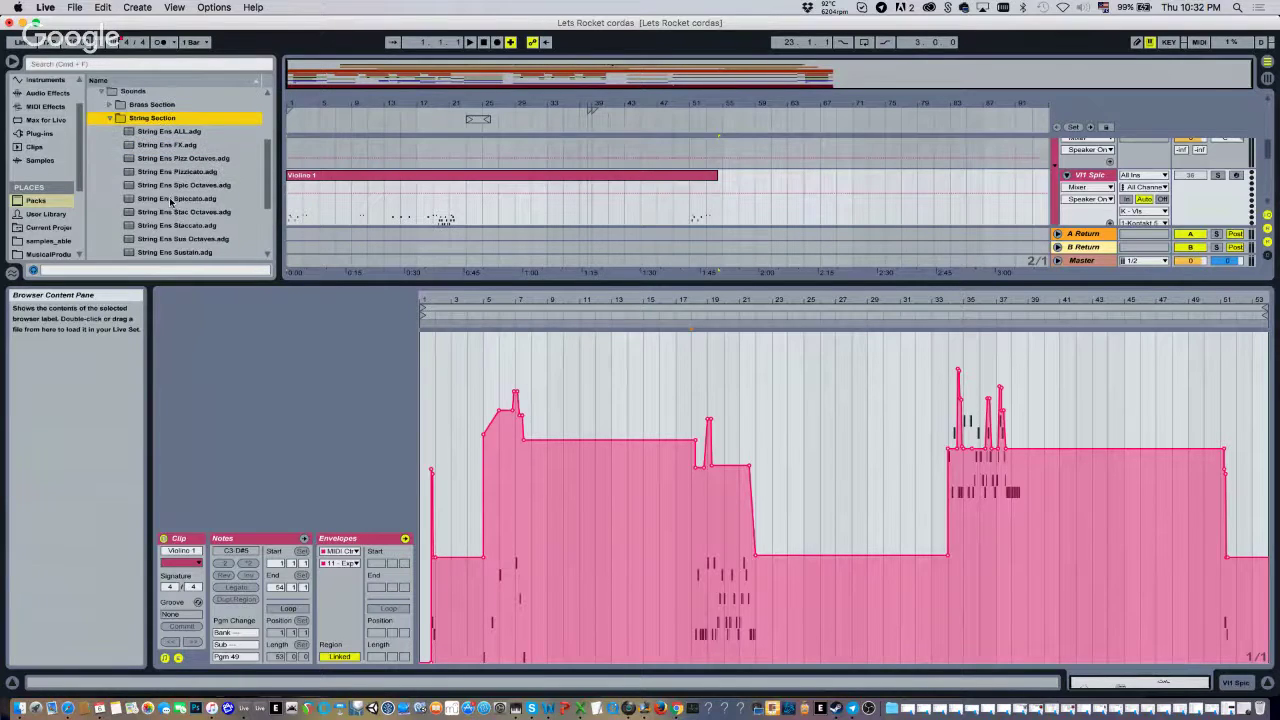
{"action": "left_click", "coordinate": [196, 174]}
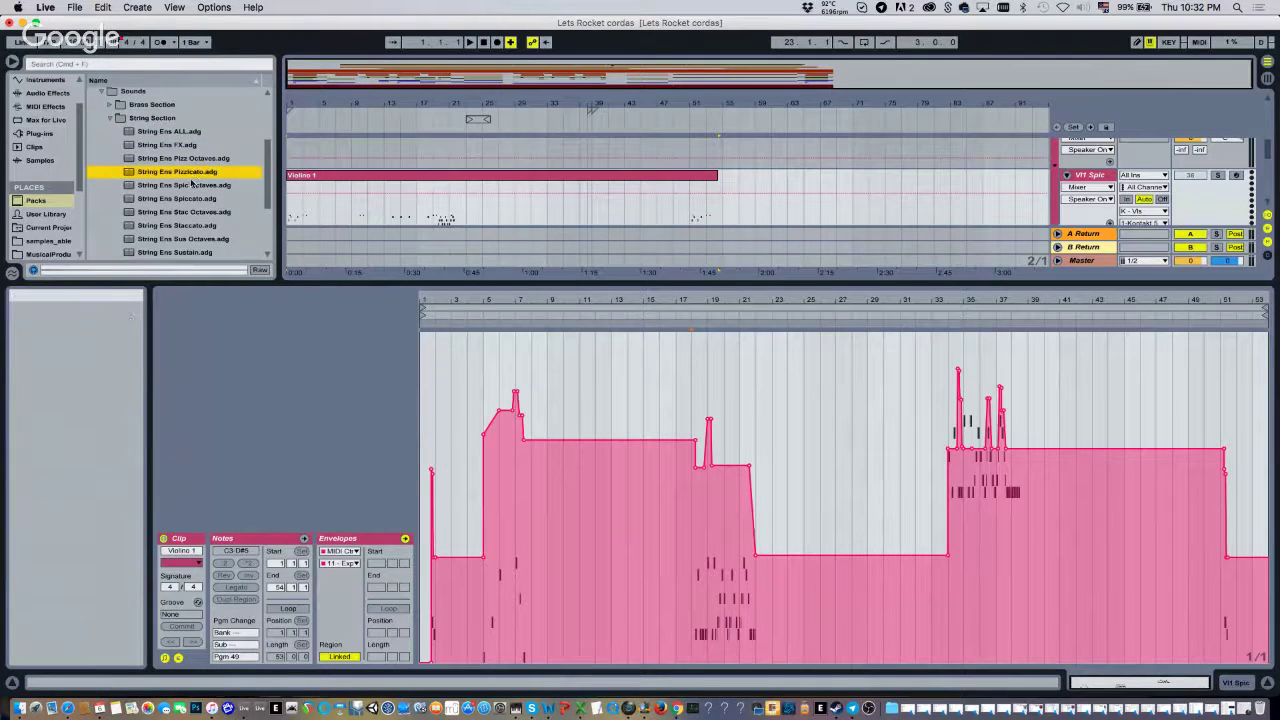
{"action": "left_click", "coordinate": [192, 160]}
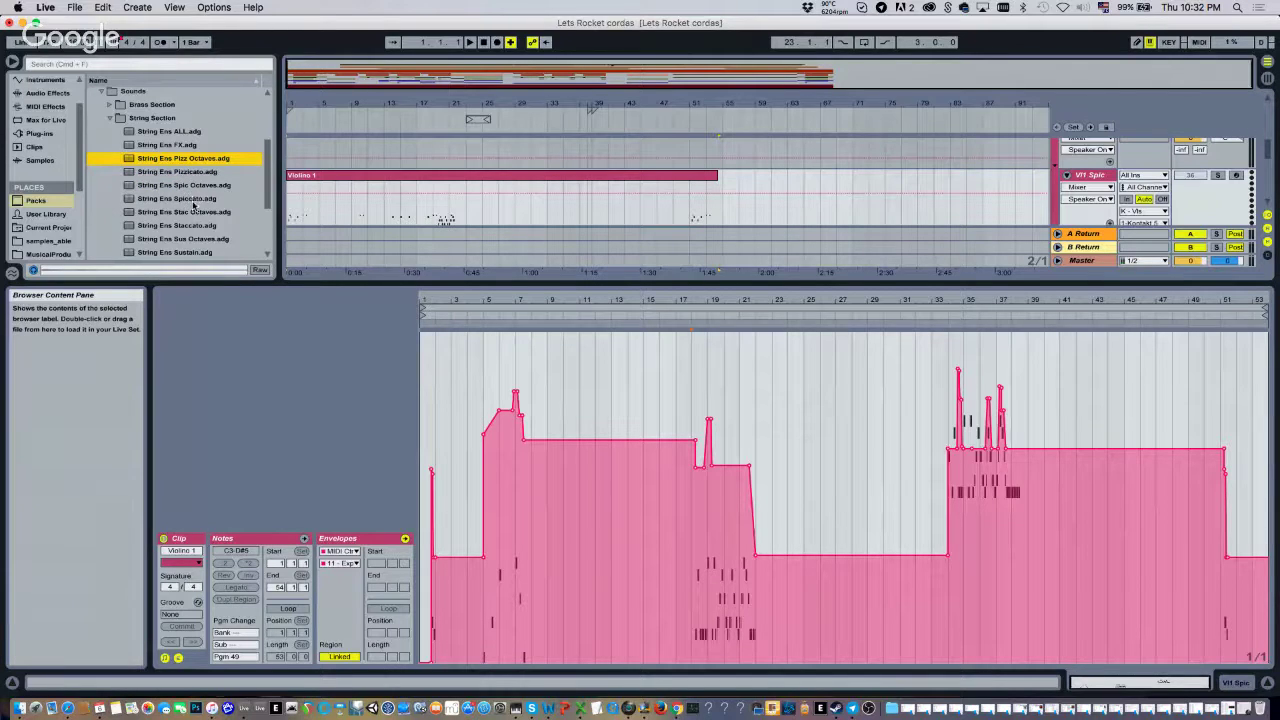
{"action": "left_click", "coordinate": [182, 173]}
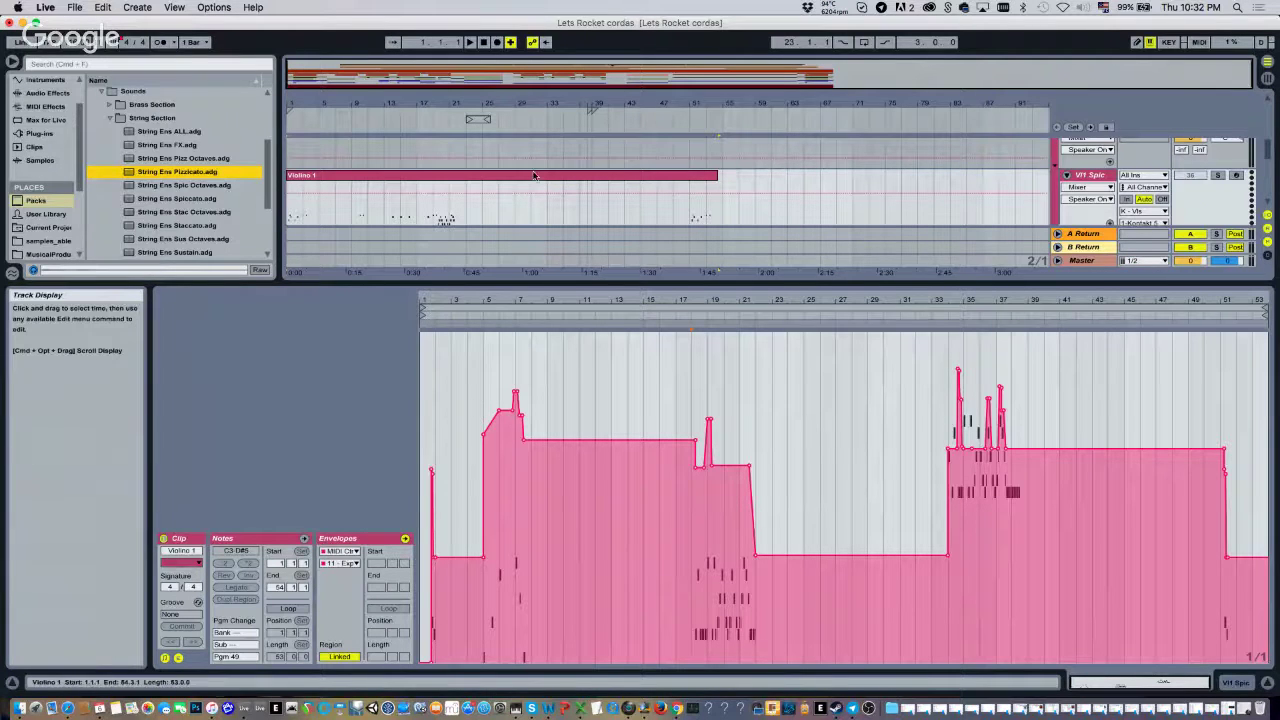
Find the Vl1 Pizz track and load the String Ens Pizzicato.adg preset onto it
{"action": "scroll", "coordinate": [533, 179], "scroll_direction": "up", "scroll_amount": 3}
{"action": "scroll", "coordinate": [535, 177], "scroll_direction": "down", "scroll_amount": 3}
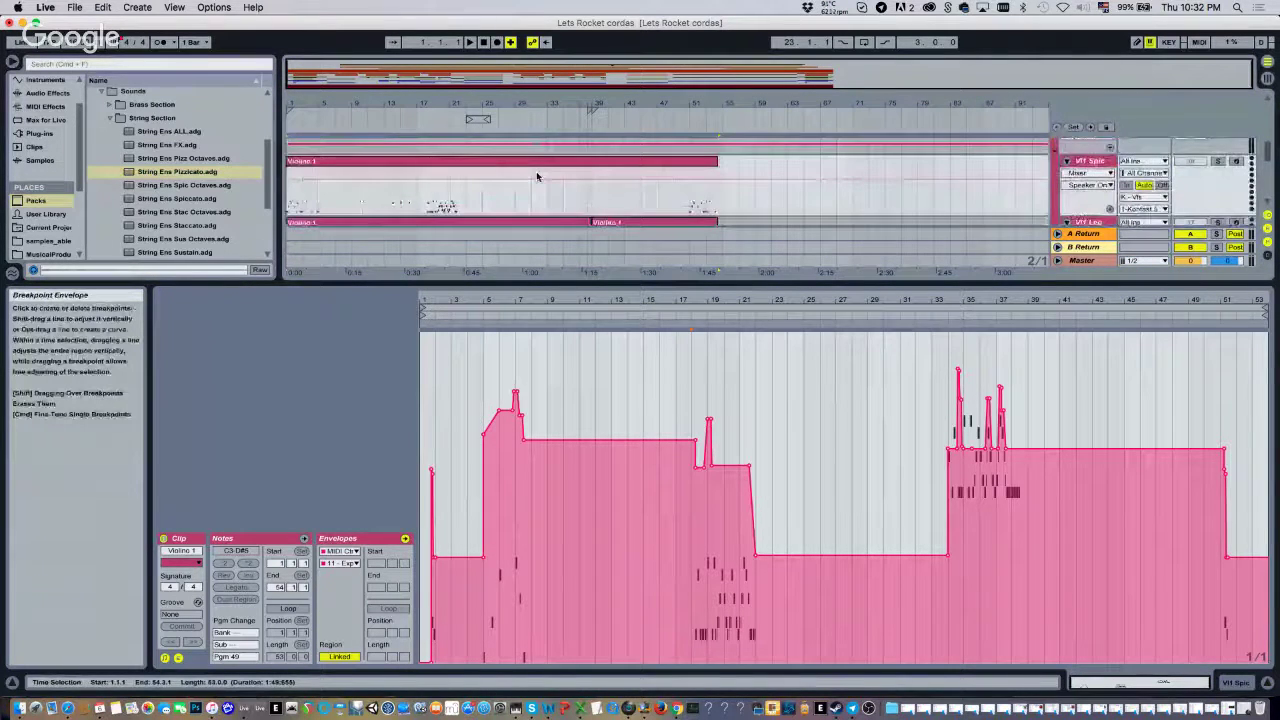
{"action": "scroll", "coordinate": [536, 176], "scroll_direction": "down", "scroll_amount": 4}
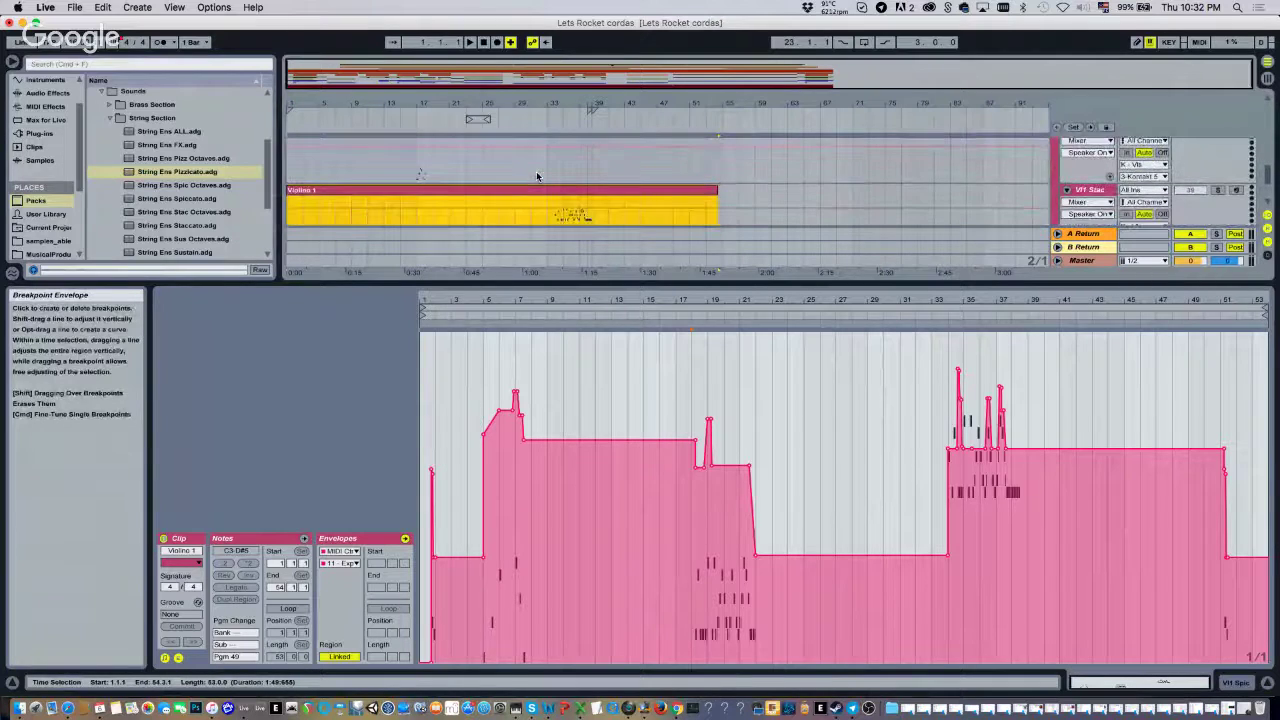
{"action": "scroll", "coordinate": [536, 176], "scroll_direction": "down", "scroll_amount": 2}
{"action": "scroll", "coordinate": [536, 176], "scroll_direction": "up", "scroll_amount": 1}
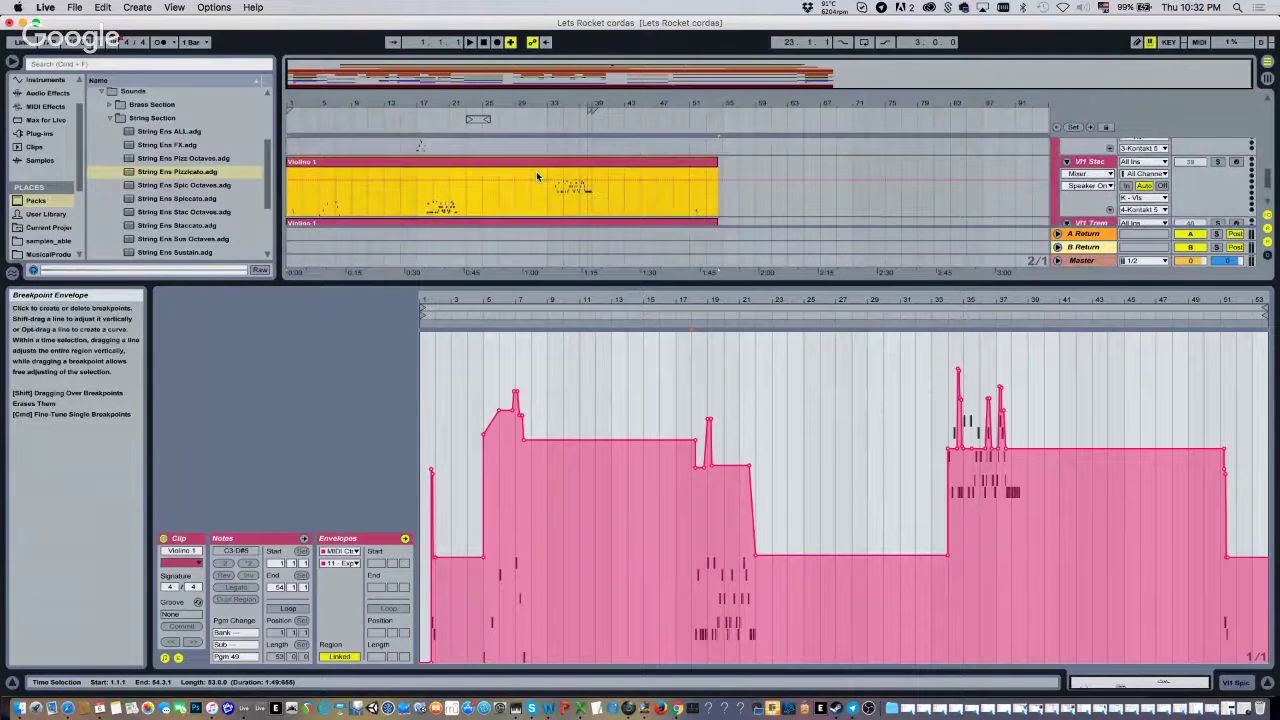
{"action": "scroll", "coordinate": [536, 176], "scroll_direction": "down", "scroll_amount": 4}
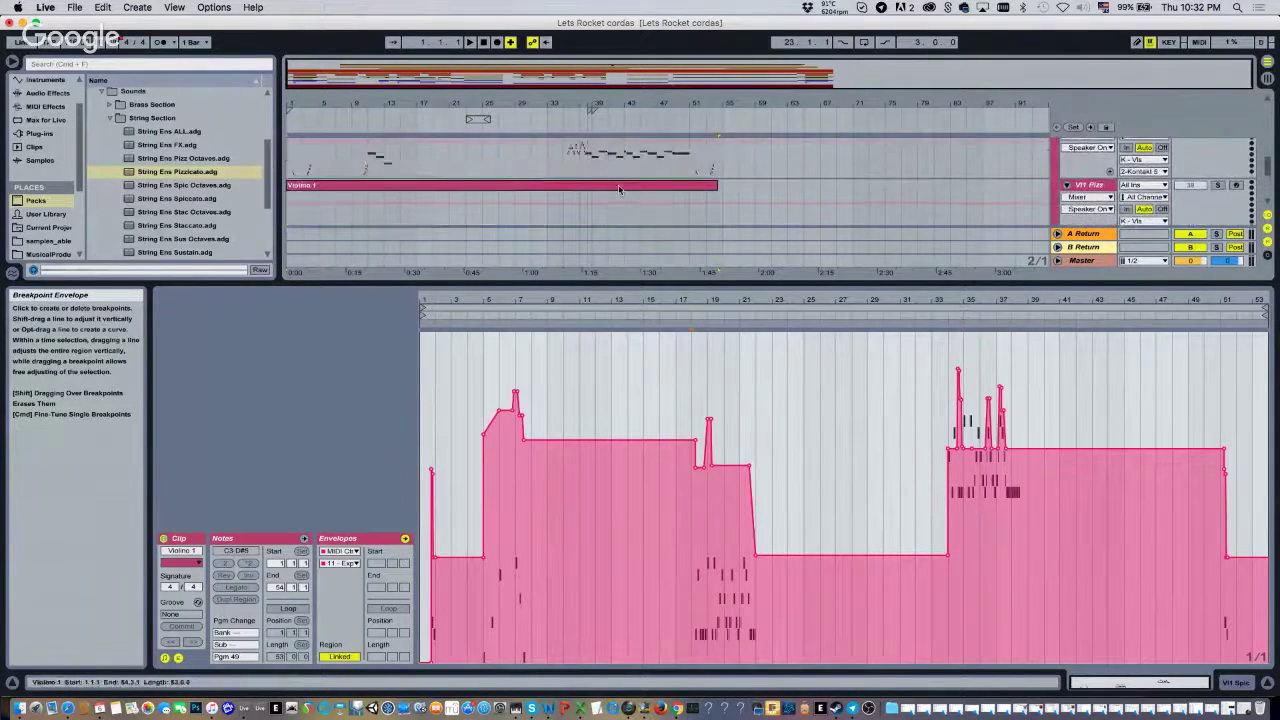
{"action": "left_click", "coordinate": [31, 189]}
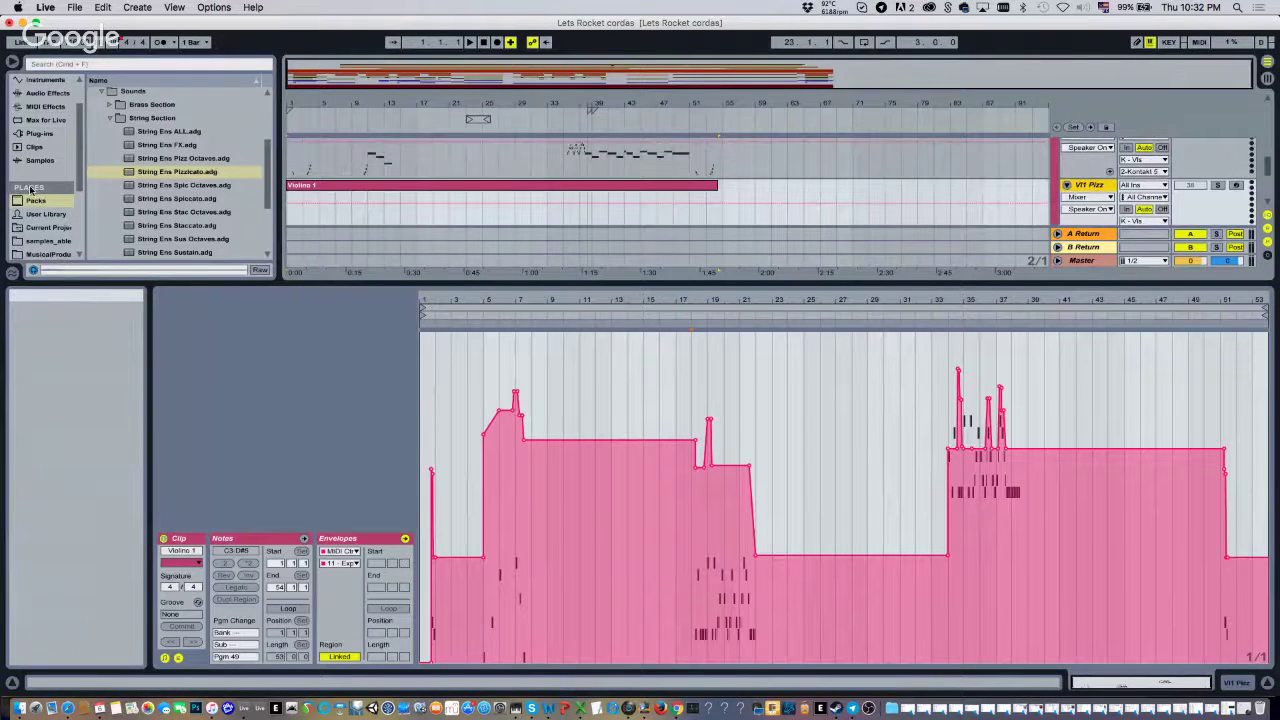
{"action": "left_click", "coordinate": [186, 172]}
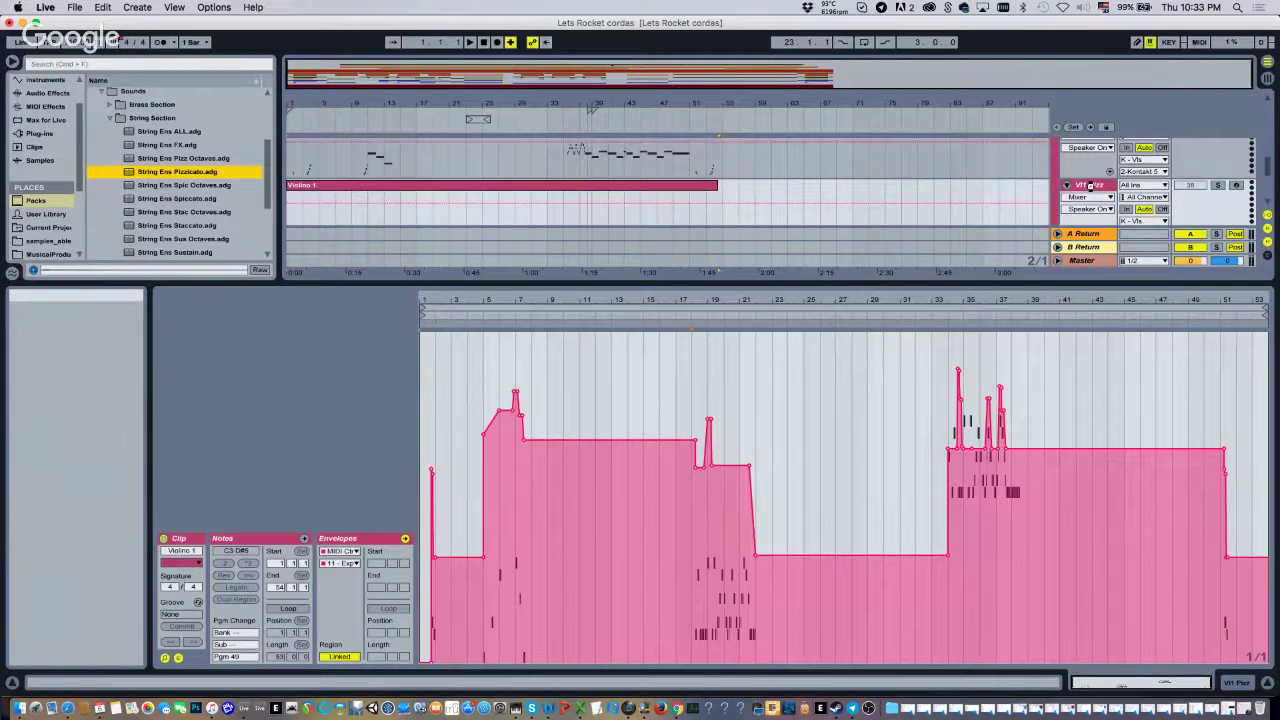
{"action": "left_click", "coordinate": [1090, 186]}
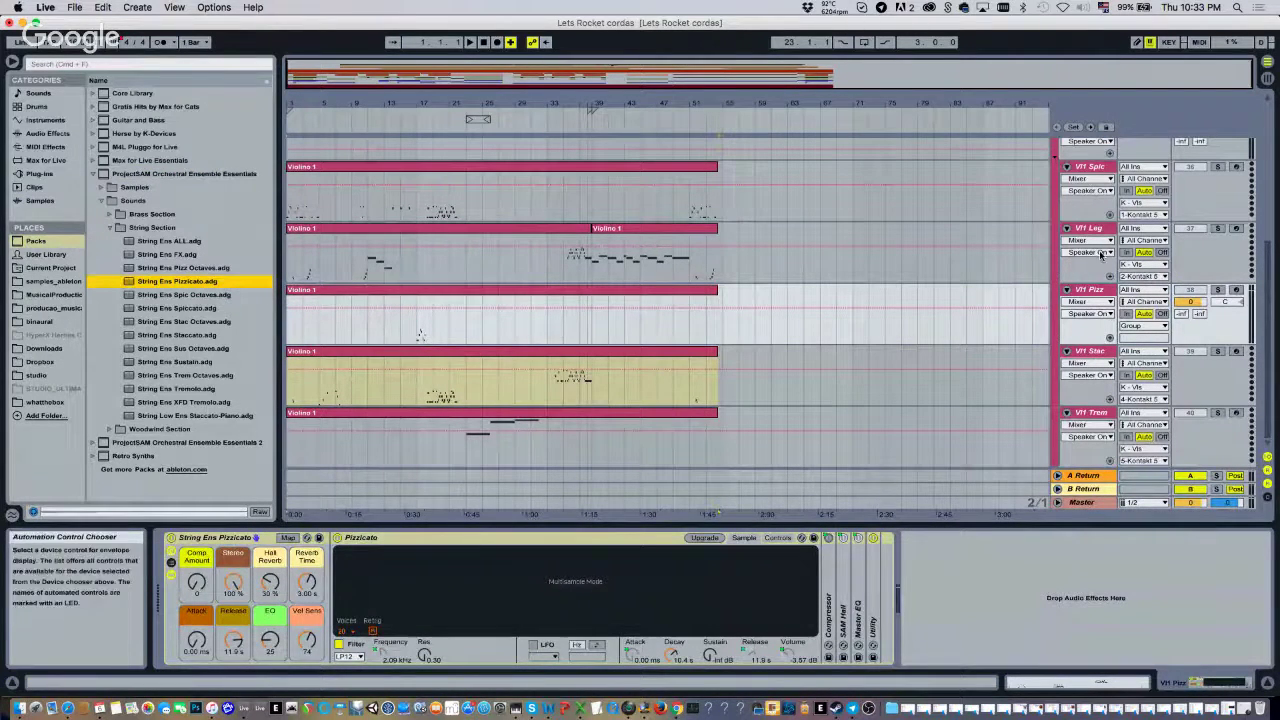
Play the arrangement around bars 15 to 18 to audition the pizzicato notes on Vl1 Pizz, stopping playback each time
{"action": "left_click", "coordinate": [1082, 292]}
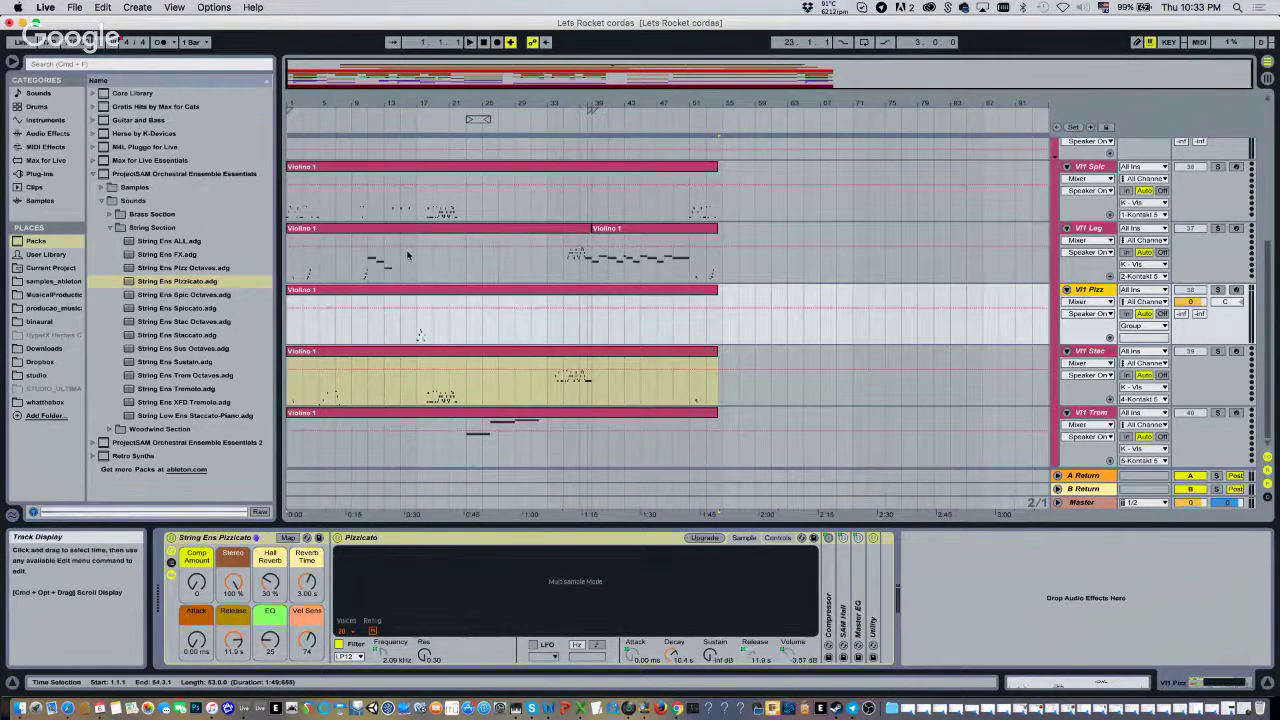
{"action": "left_click", "coordinate": [425, 123]}
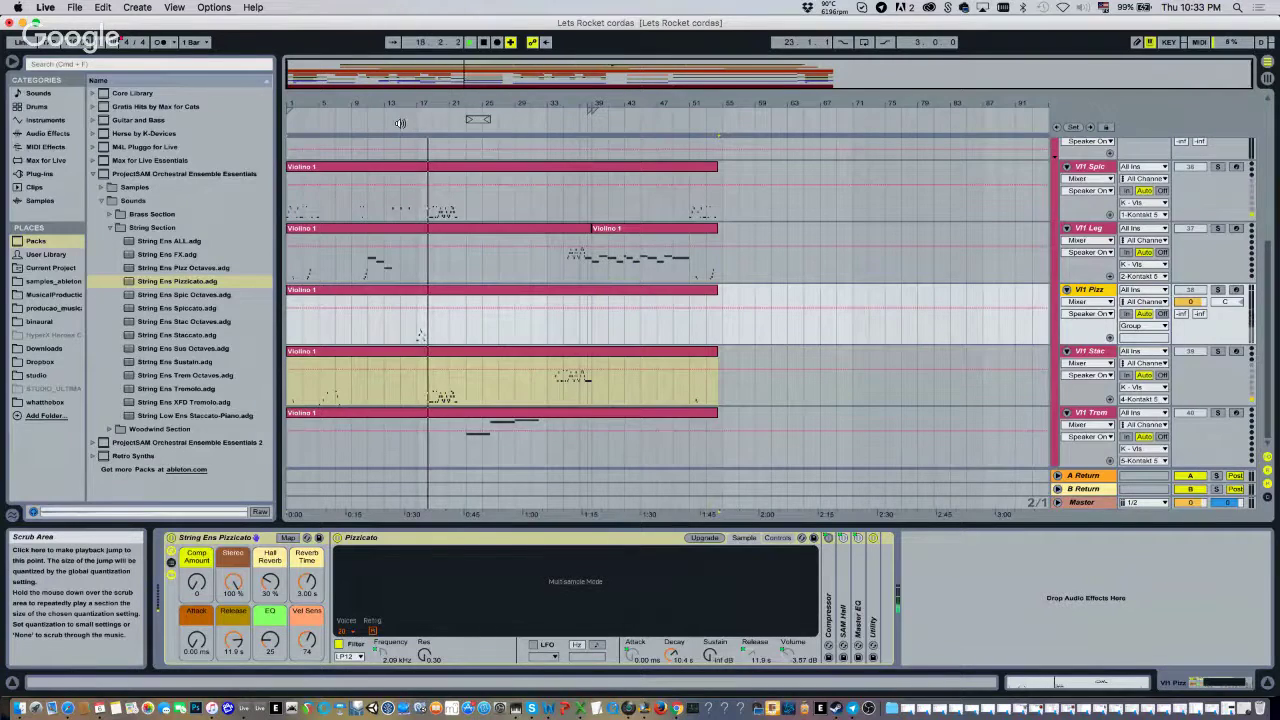
{"action": "left_click", "coordinate": [400, 123]}
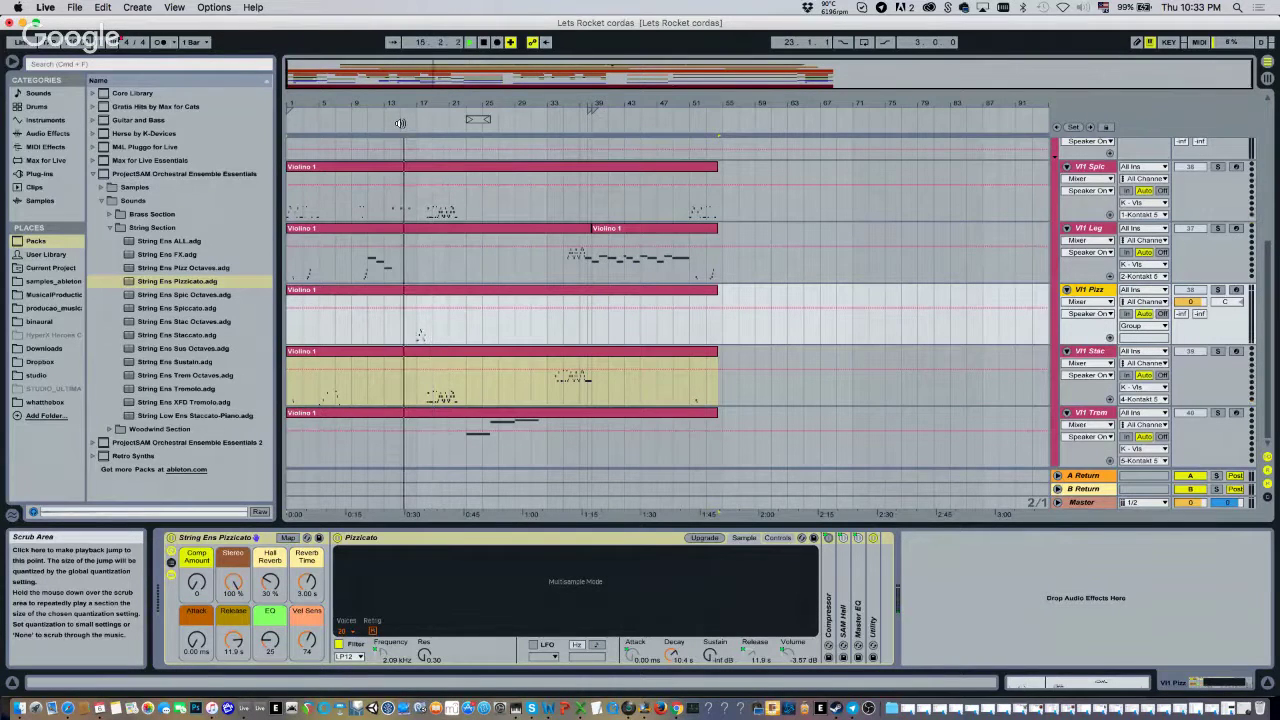
{"action": "left_click", "coordinate": [483, 43]}
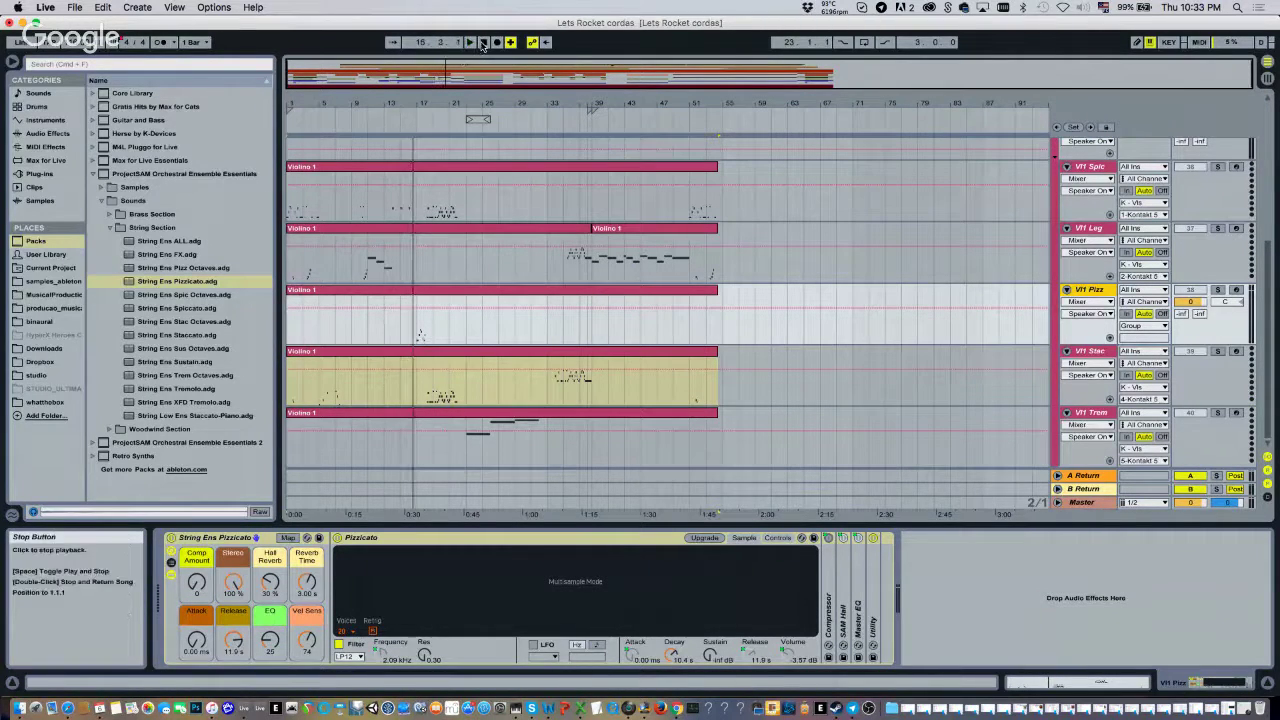
{"action": "left_click", "coordinate": [1095, 292]}
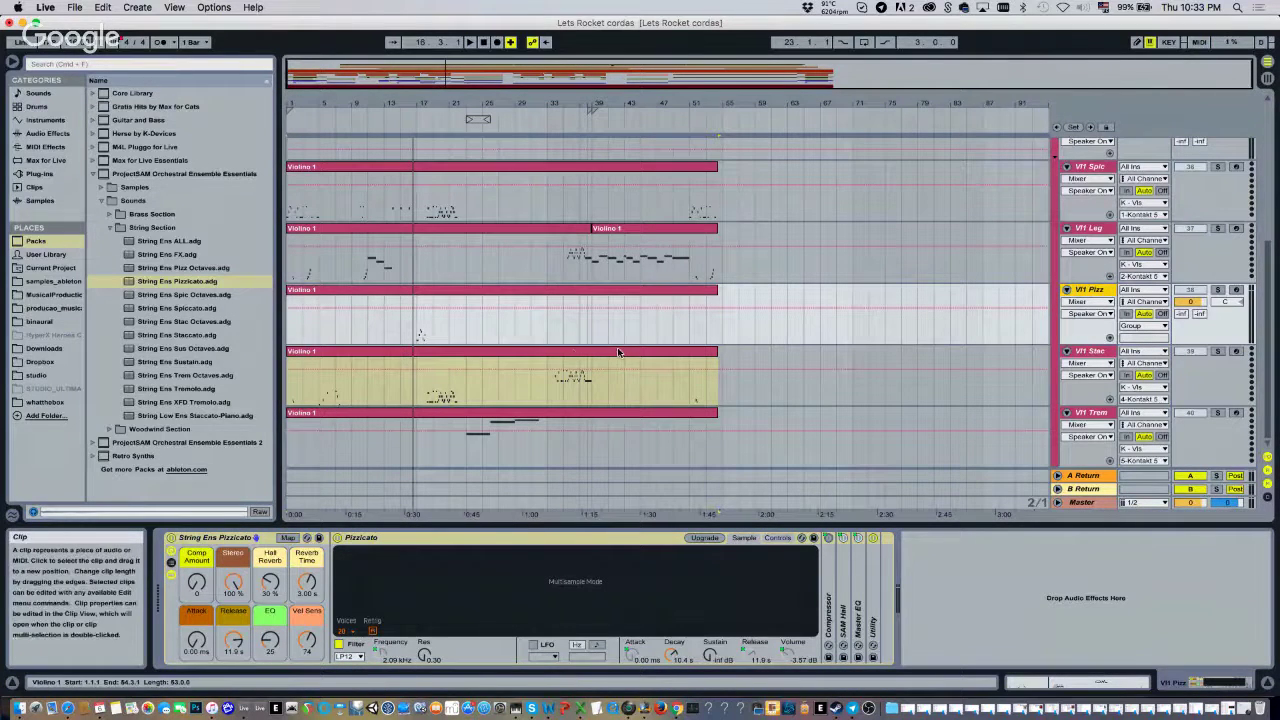
{"action": "left_click", "coordinate": [408, 118]}
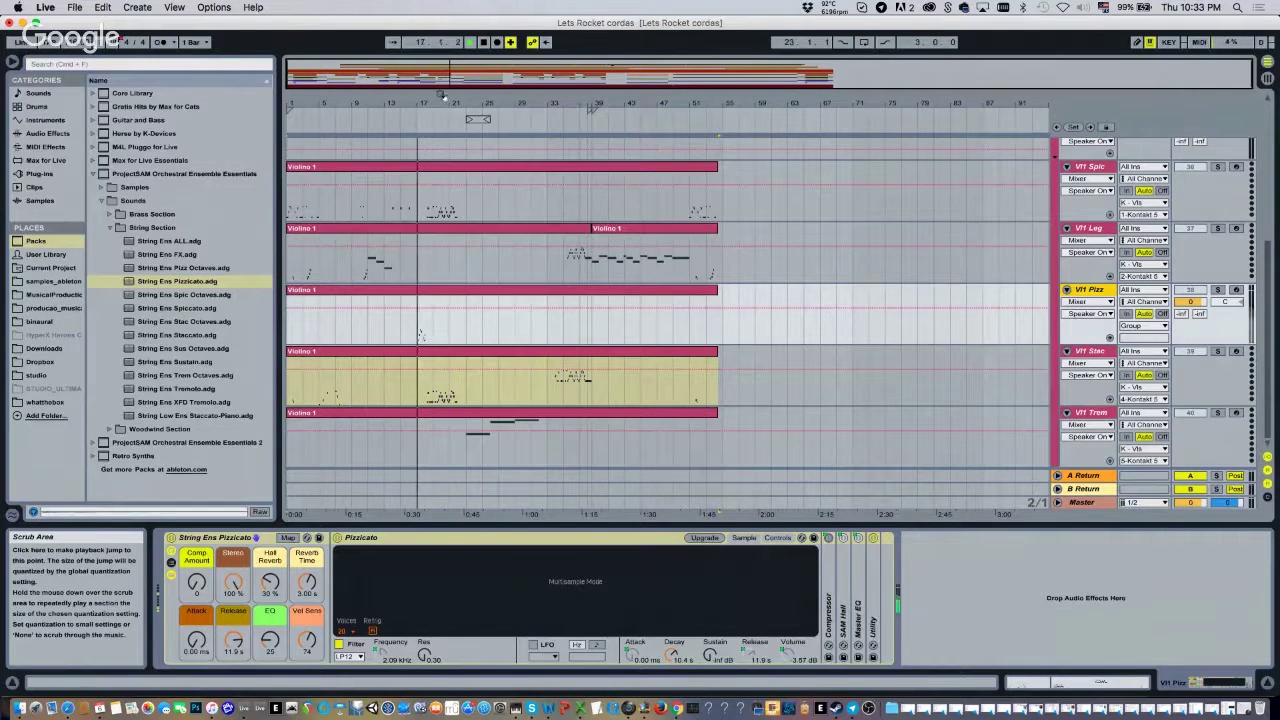
{"action": "key", "text": "space"}
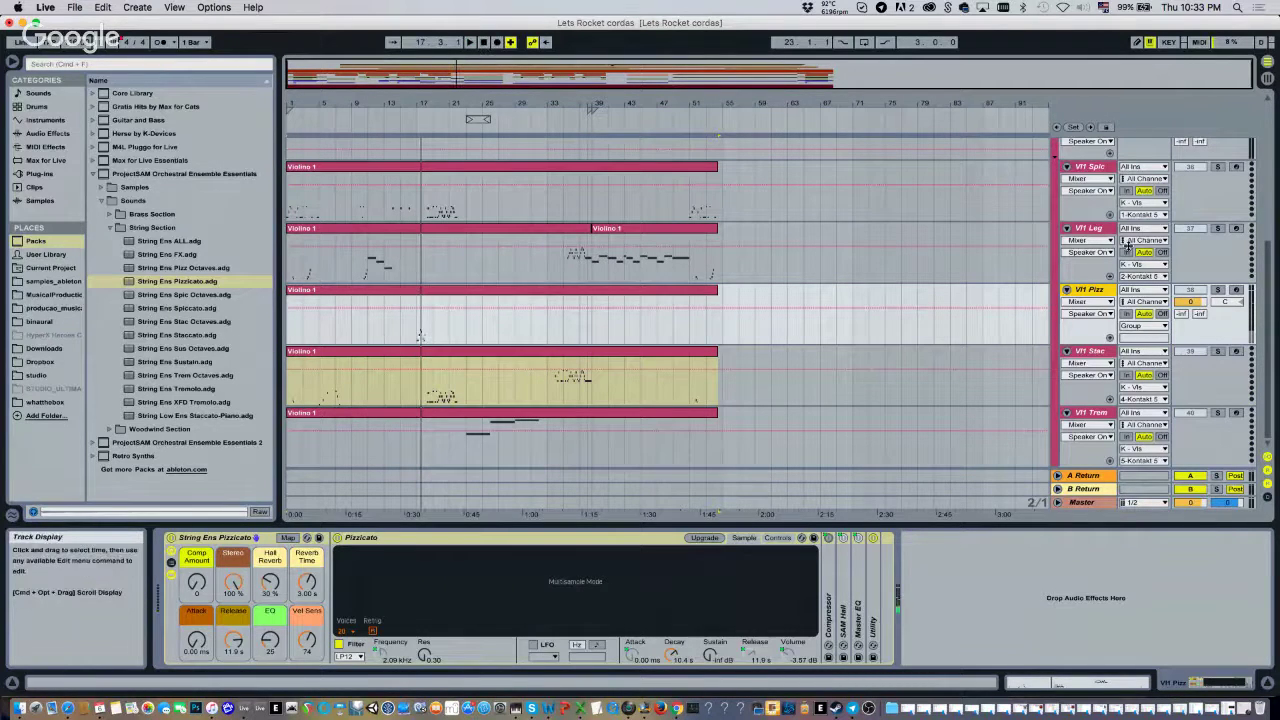
Activate the Violinos 1 group track and check the activation state of its articulation tracks
{"action": "scroll", "coordinate": [1127, 243], "scroll_direction": "up", "scroll_amount": 3}
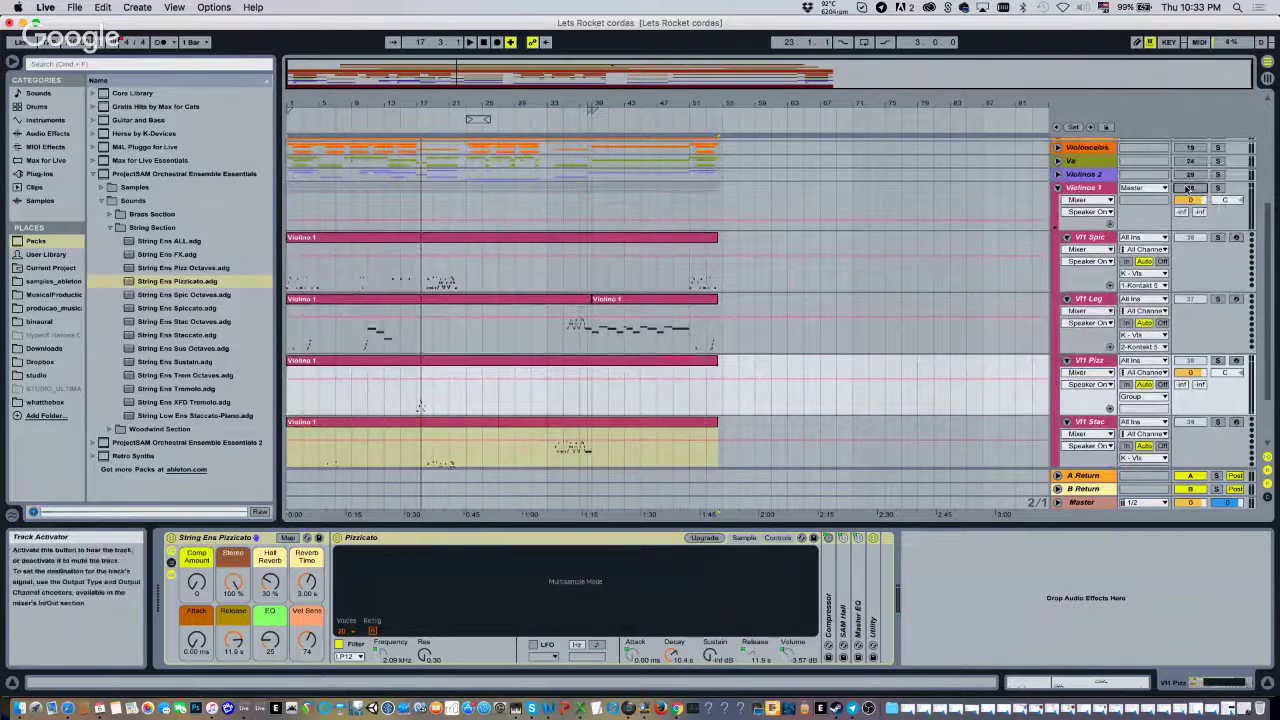
{"action": "left_click", "coordinate": [1187, 188]}
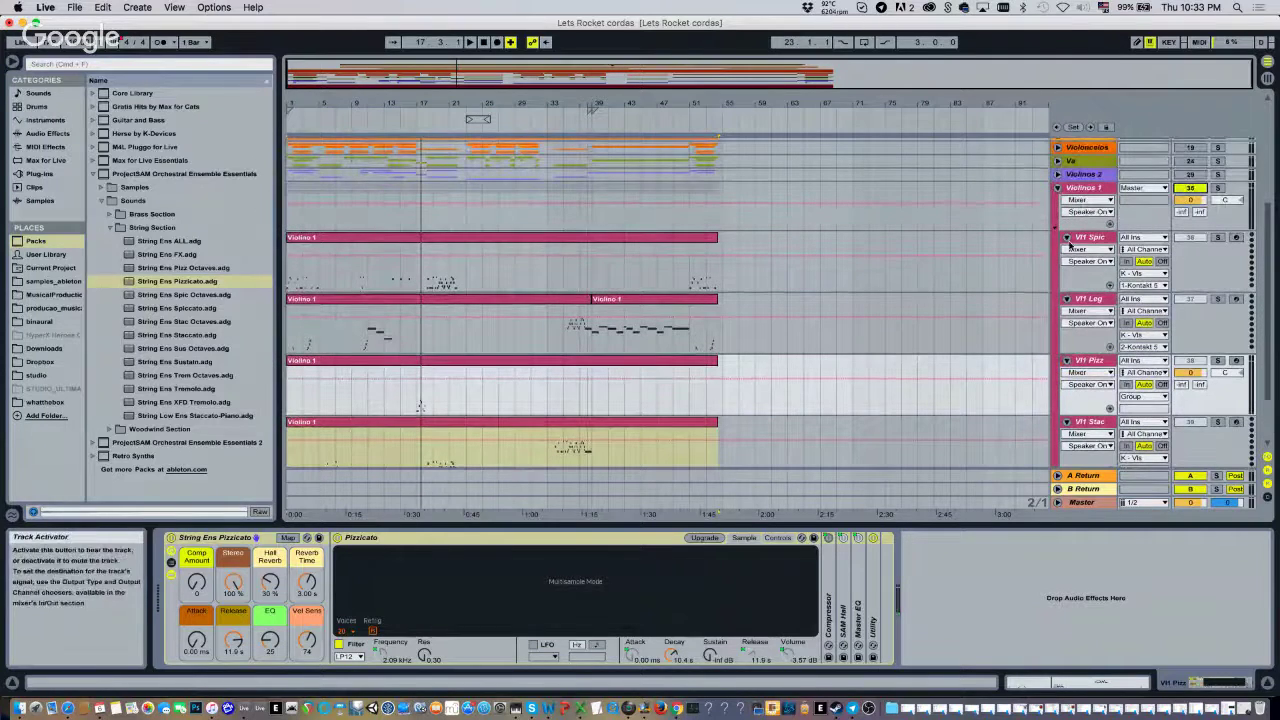
{"action": "left_click", "coordinate": [1186, 424]}
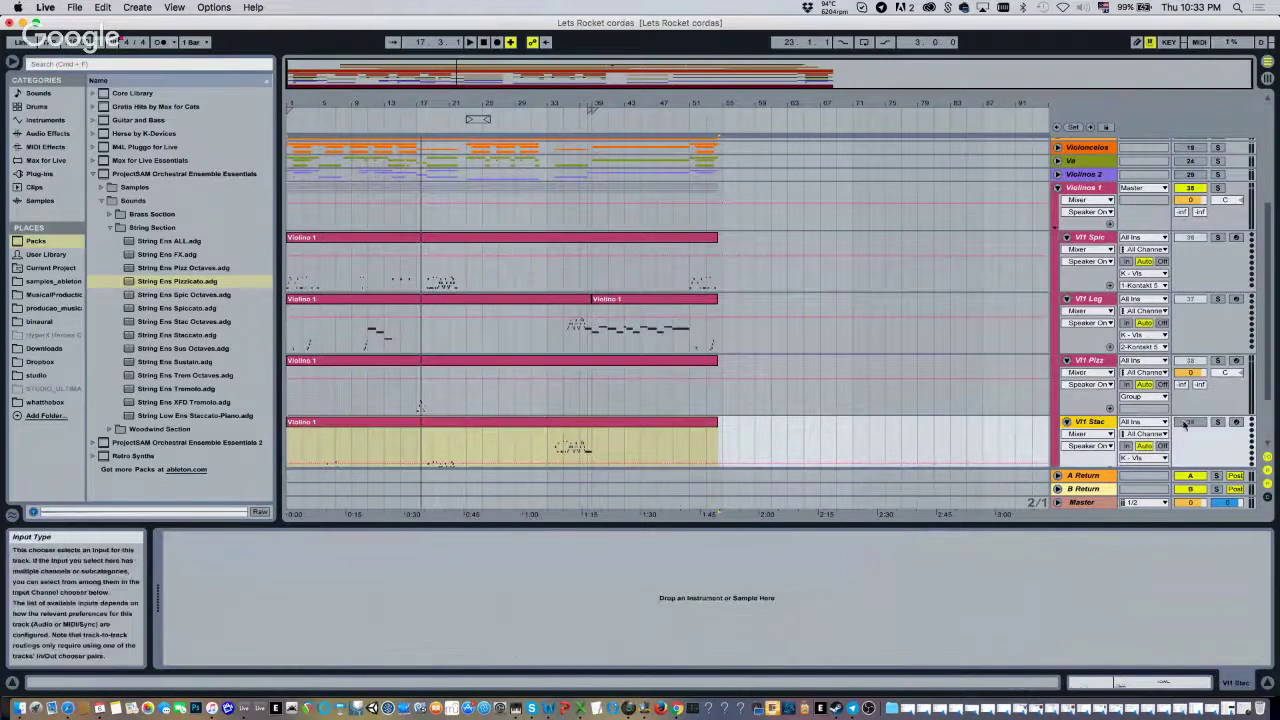
{"action": "scroll", "coordinate": [400, 256], "scroll_direction": "down", "scroll_amount": 3}
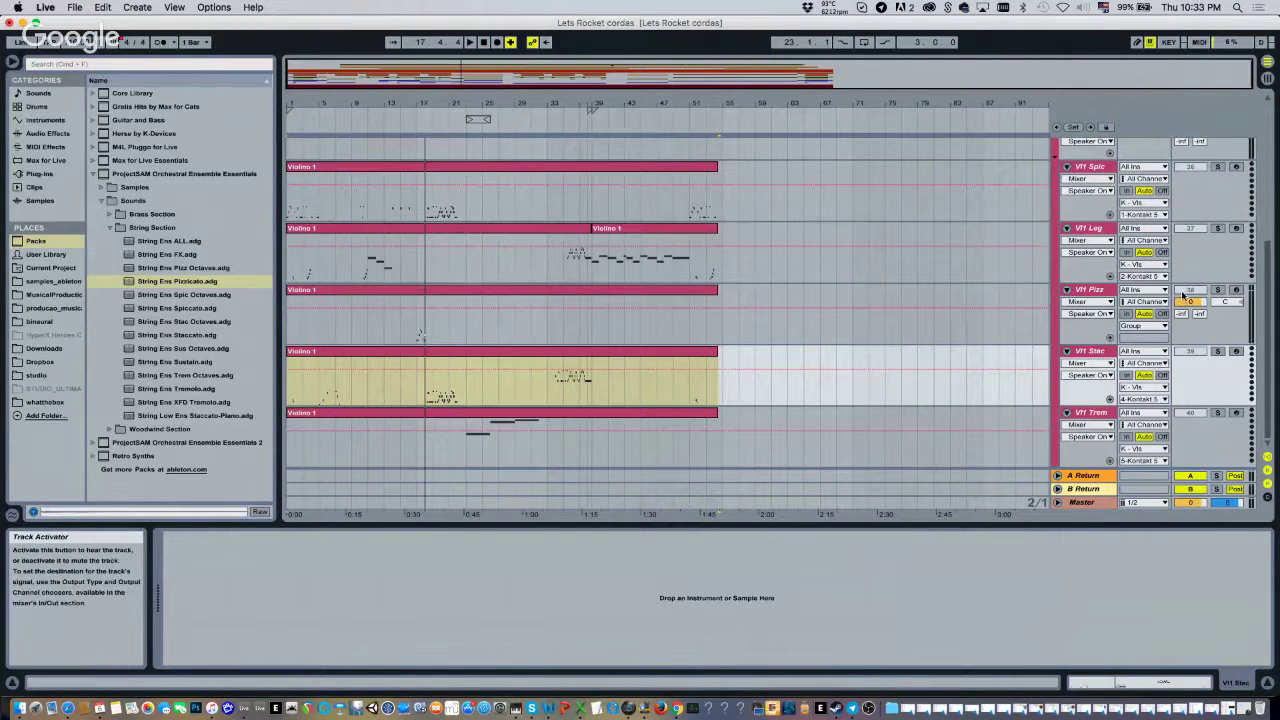
{"action": "scroll", "coordinate": [1180, 310], "scroll_direction": "up", "scroll_amount": 3}
{"action": "scroll", "coordinate": [1181, 324], "scroll_direction": "down", "scroll_amount": 2}
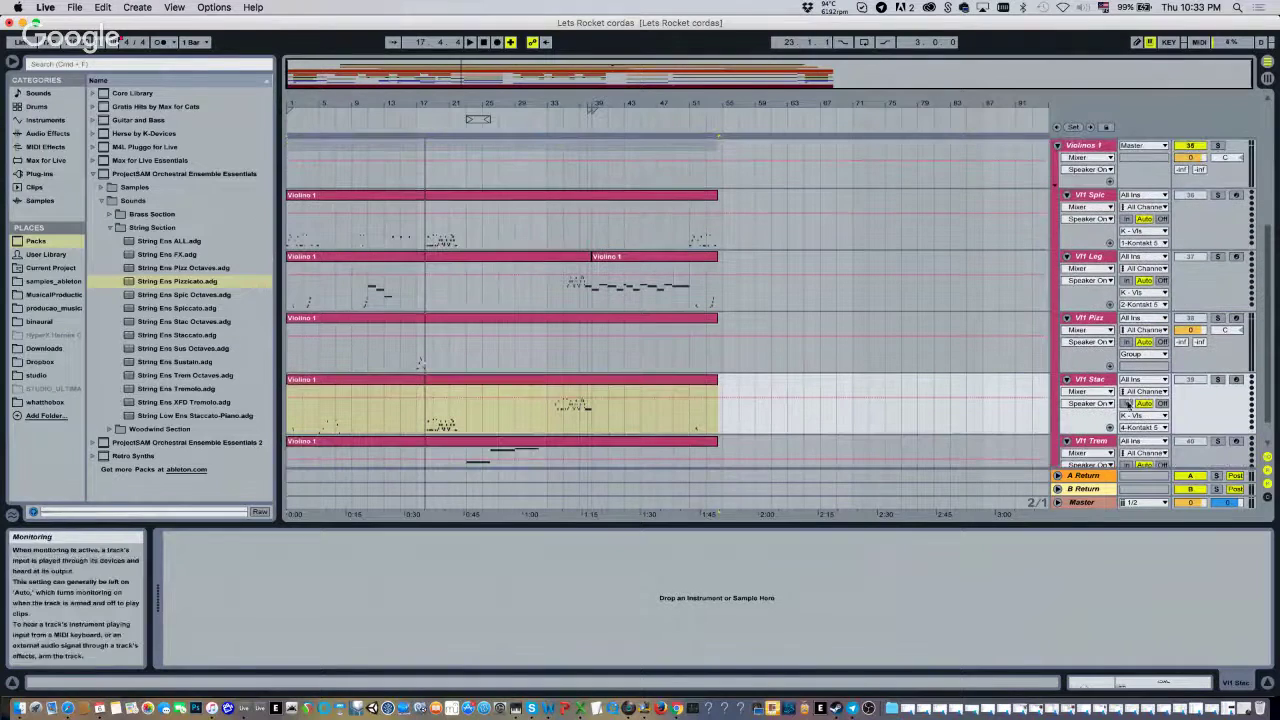
{"action": "scroll", "coordinate": [1095, 198], "scroll_direction": "up", "scroll_amount": 1}
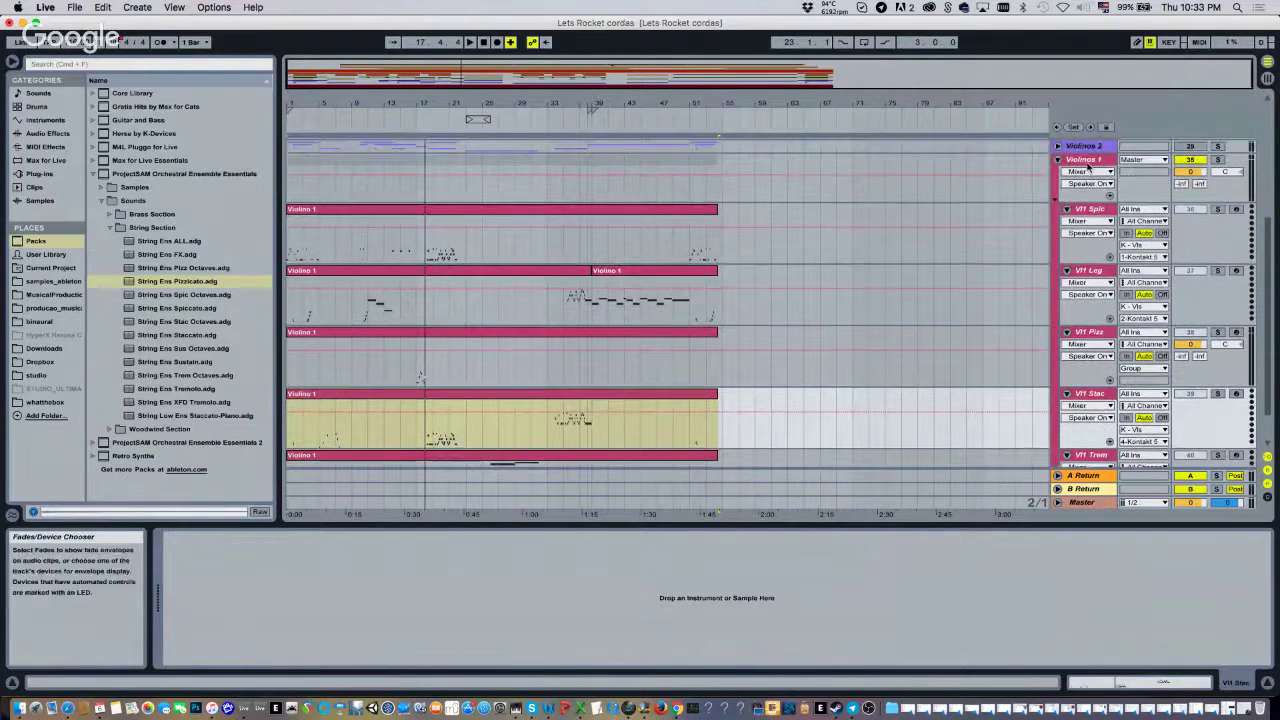
Select the articulation tracks from Vl1 Spic to Vl1 Trem and activate them all, leaving Vl1 Leg unsoloed
{"action": "left_click", "coordinate": [1088, 163]}
{"action": "left_click", "coordinate": [1090, 210]}
{"action": "scroll", "coordinate": [1100, 300], "scroll_direction": "down", "scroll_amount": 2}
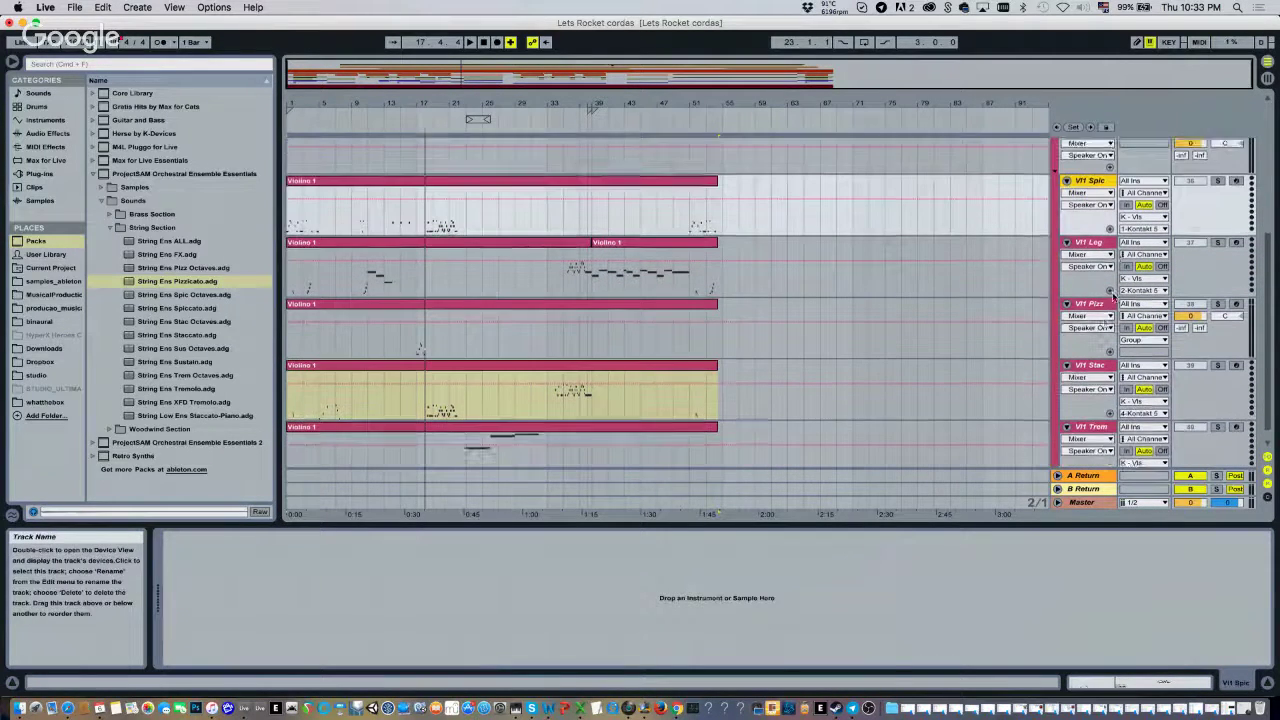
{"action": "left_click", "coordinate": [1087, 414]}
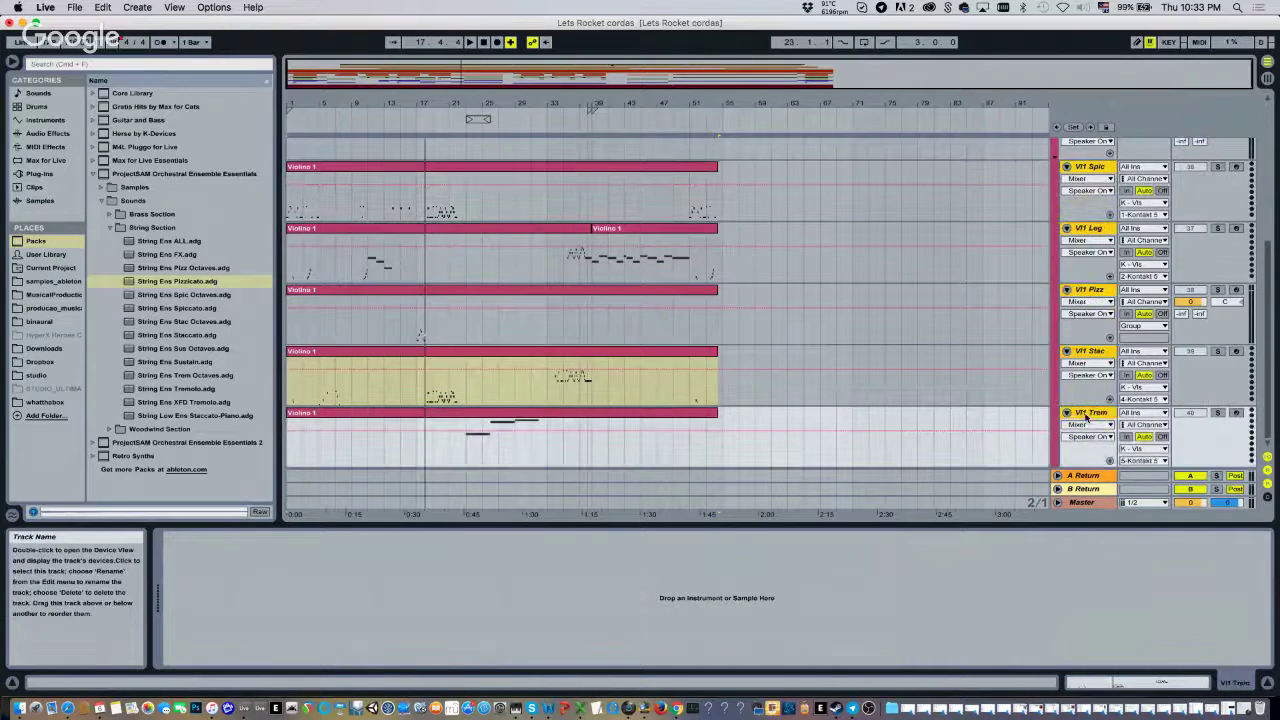
{"action": "scroll", "coordinate": [1186, 206], "scroll_direction": "up", "scroll_amount": 1}
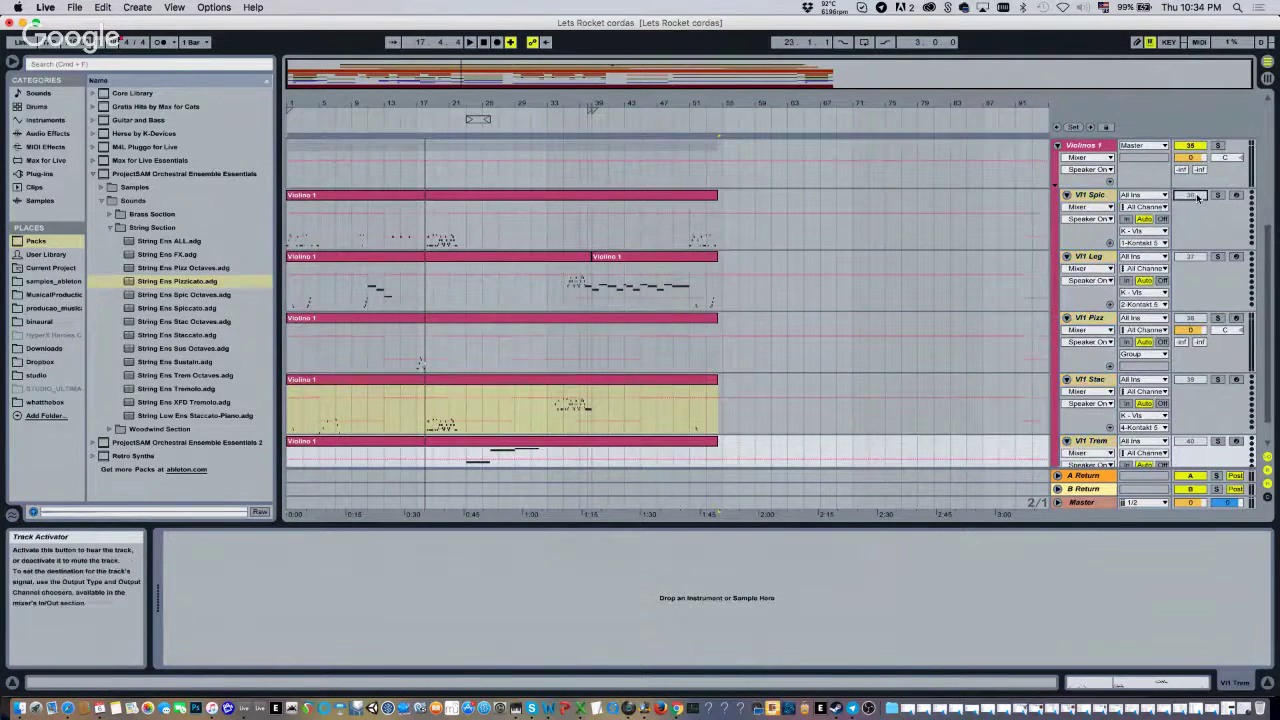
{"action": "right_click", "coordinate": [1090, 197]}
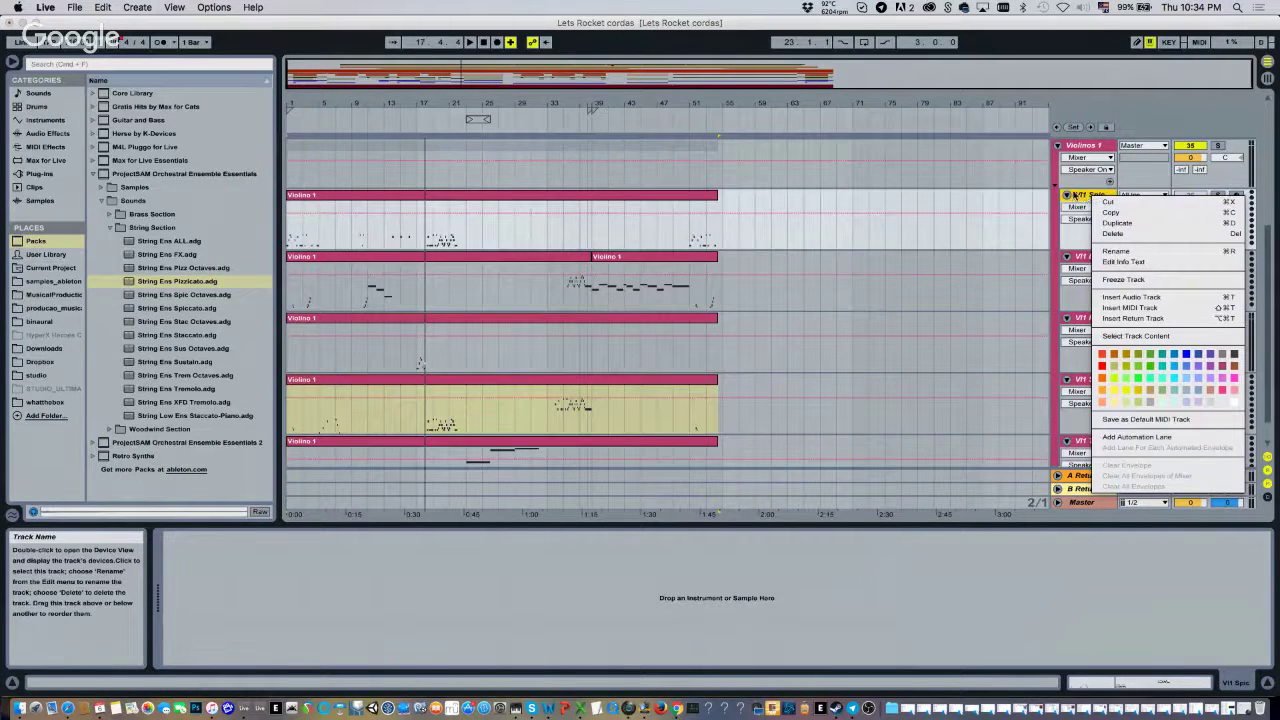
{"action": "left_click", "coordinate": [1188, 196]}
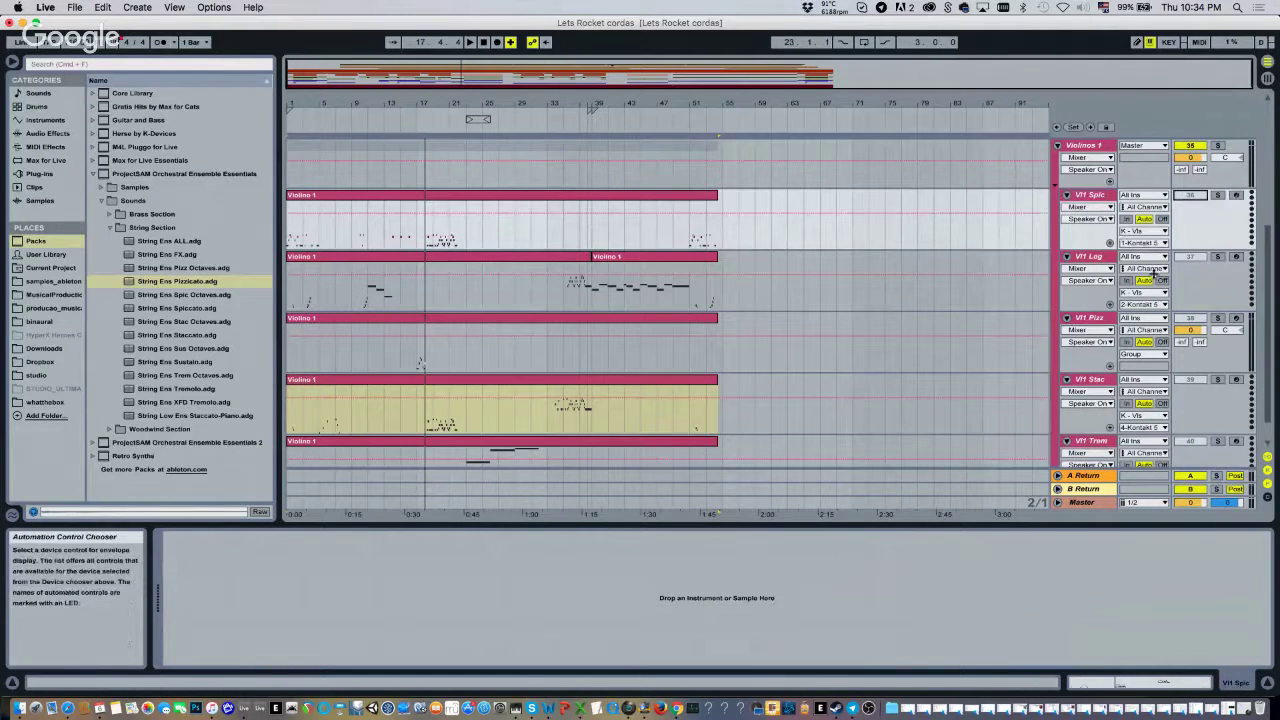
{"action": "left_click", "coordinate": [1218, 257]}
{"action": "left_click", "coordinate": [1219, 258]}
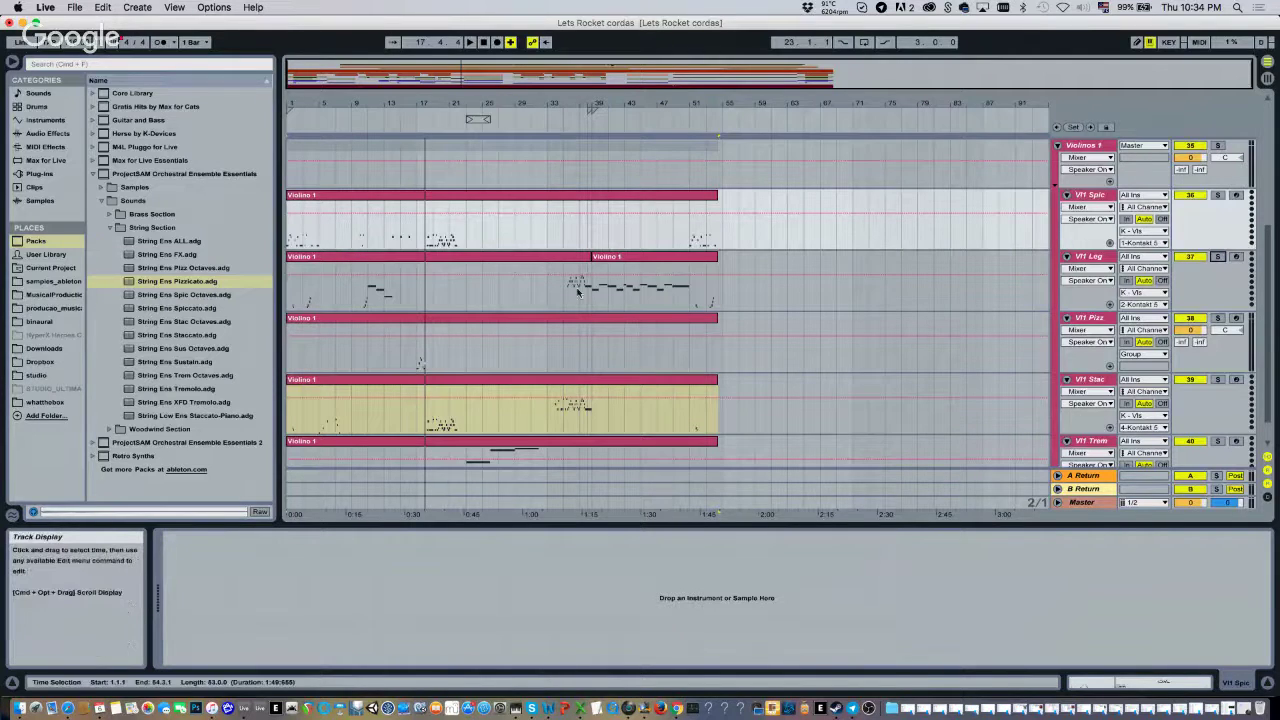
Set Hall Reverb to 63 % on the Vl1 Pizz instrument, playing the pizzicato passage before and after the change
{"action": "left_click", "coordinate": [413, 124]}
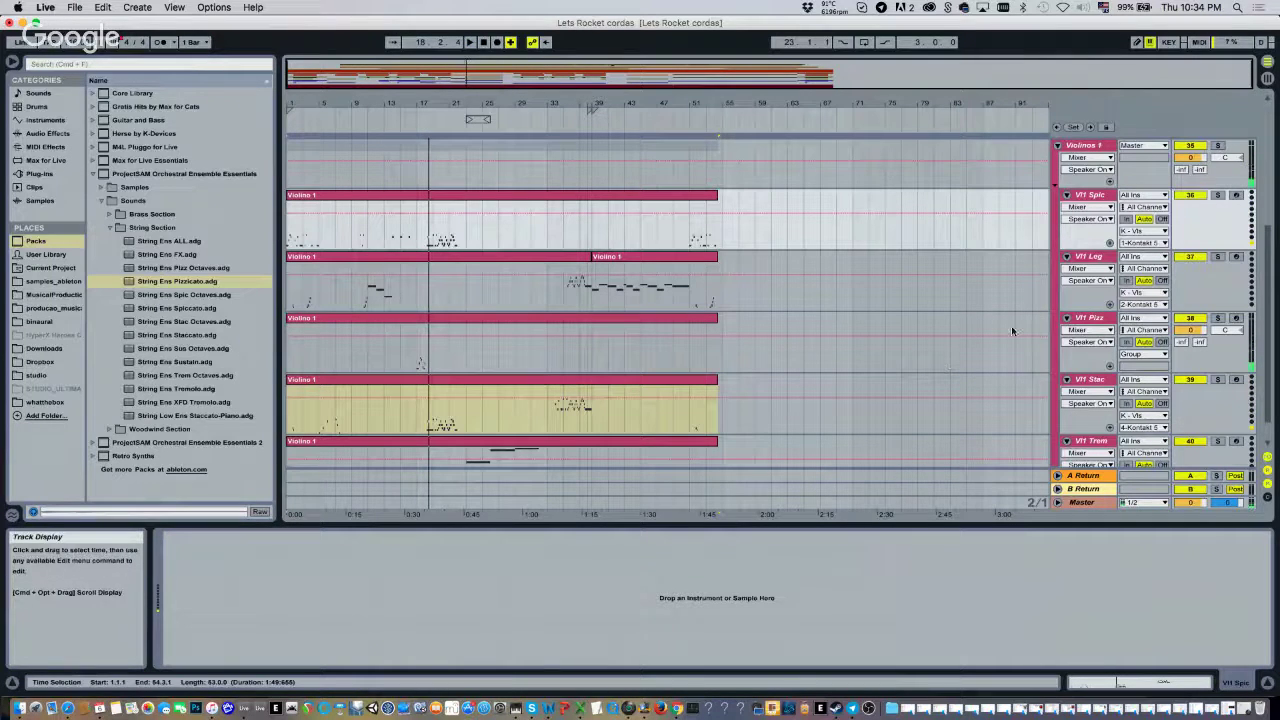
{"action": "left_click", "coordinate": [1046, 330]}
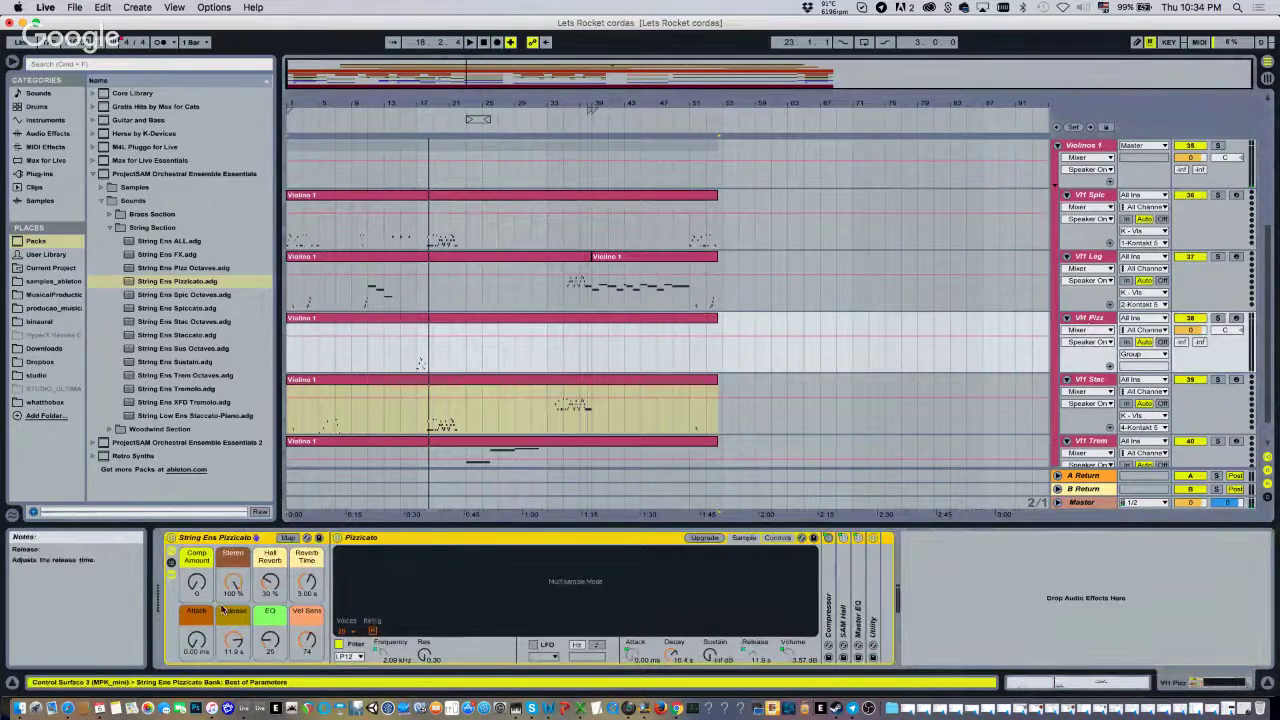
{"action": "left_click", "coordinate": [268, 592]}
{"action": "scroll", "coordinate": [268, 592], "scroll_direction": "up", "scroll_amount": 5}
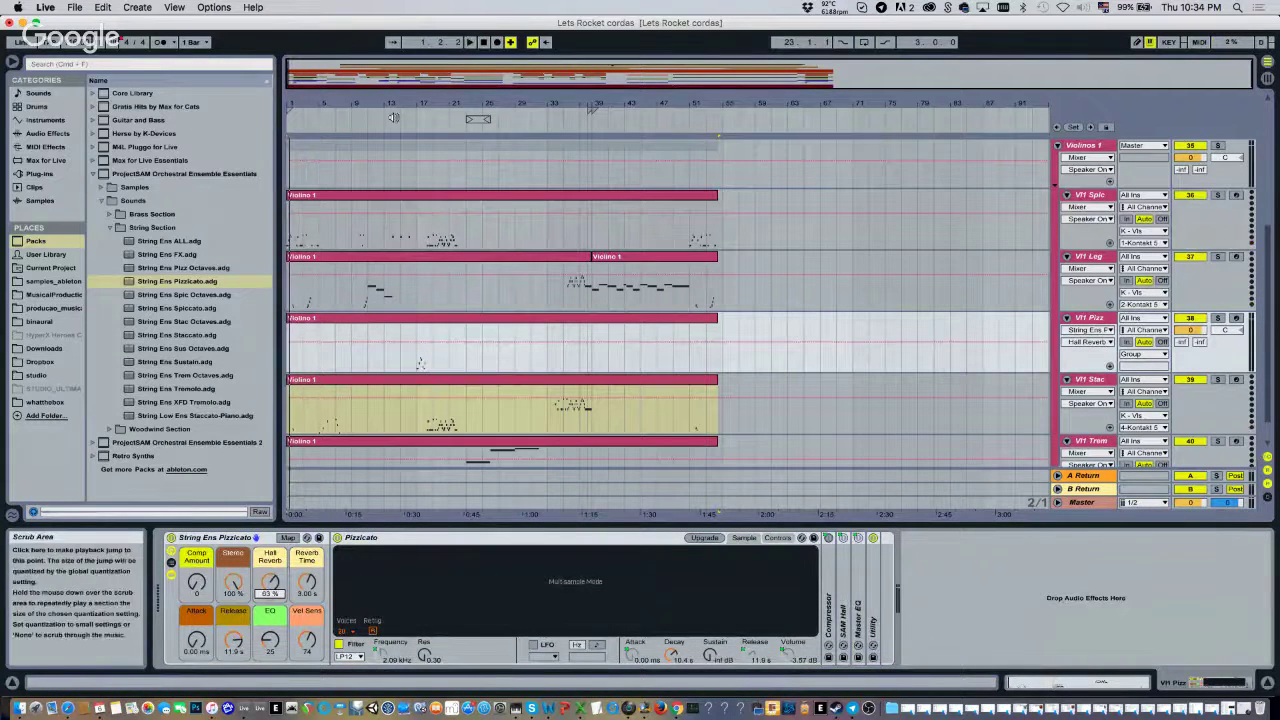
{"action": "left_click", "coordinate": [410, 126]}
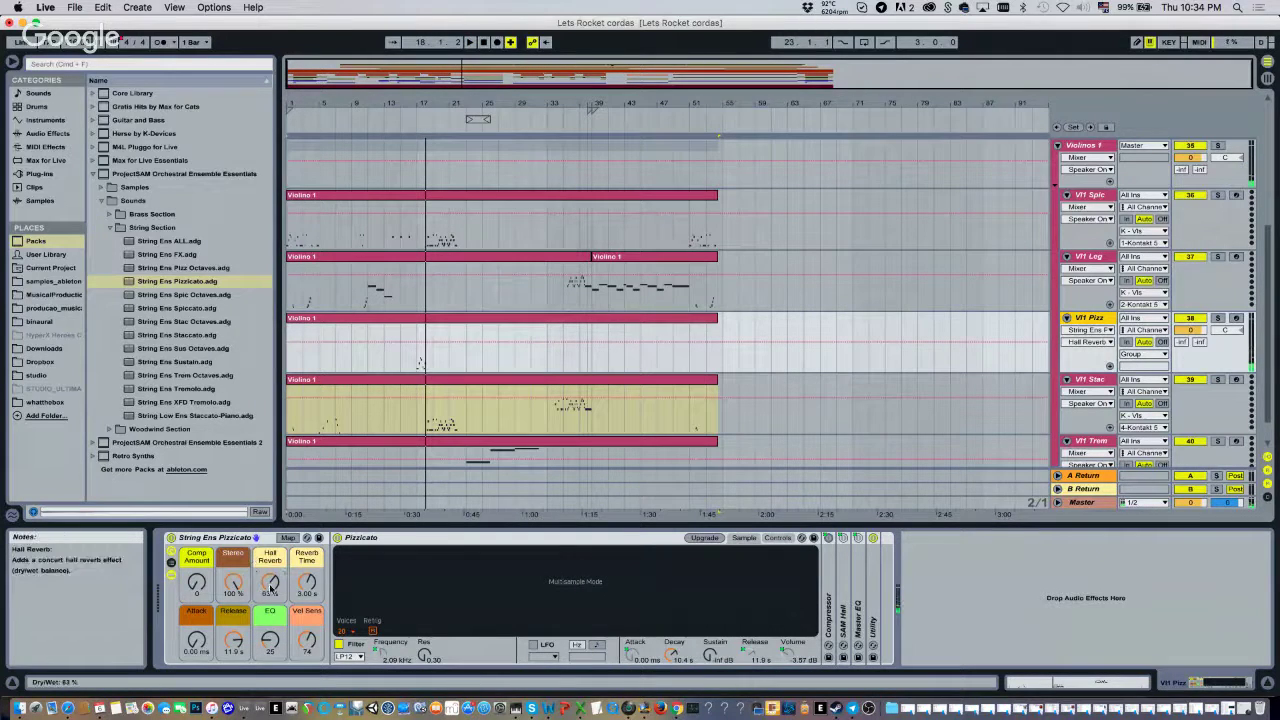
Set Hall Reverb to 58 % on the Vl1 Pizz instrument and open its Violino 1 clip in the note editor
{"action": "left_click_drag", "start_coordinate": [271, 578], "coordinate": [272, 583]}
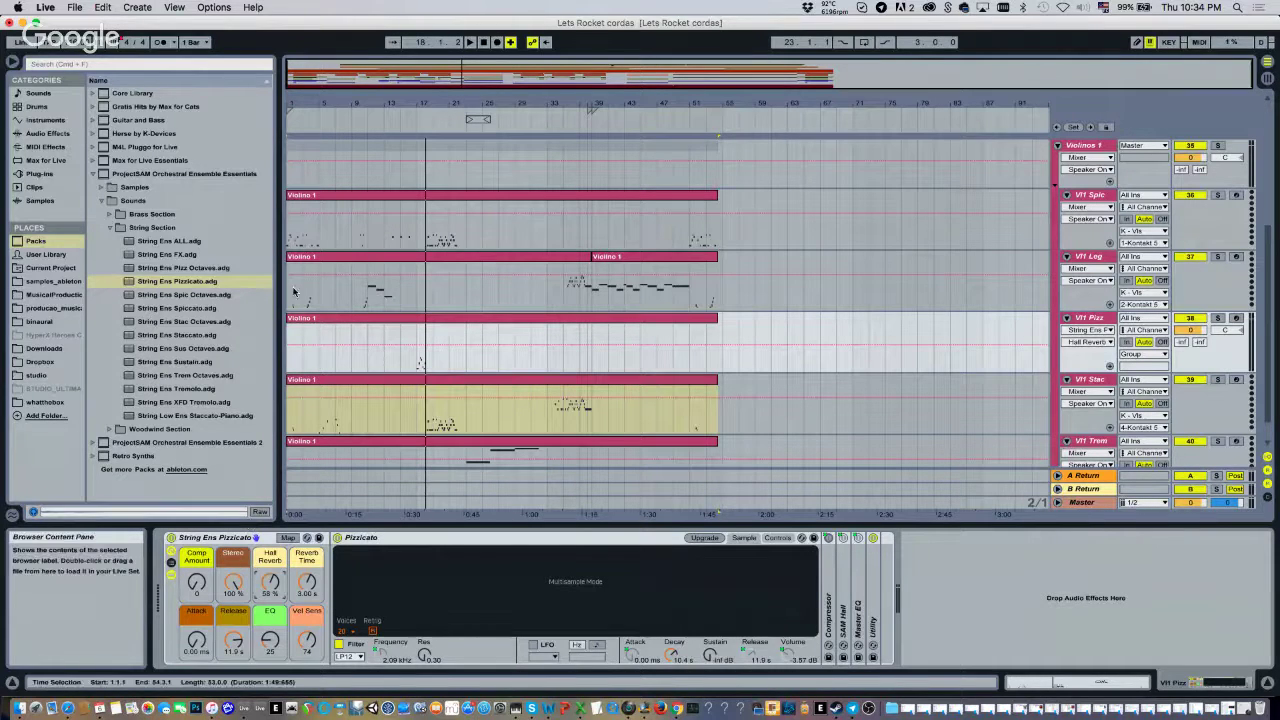
{"action": "double_click", "coordinate": [474, 334]}
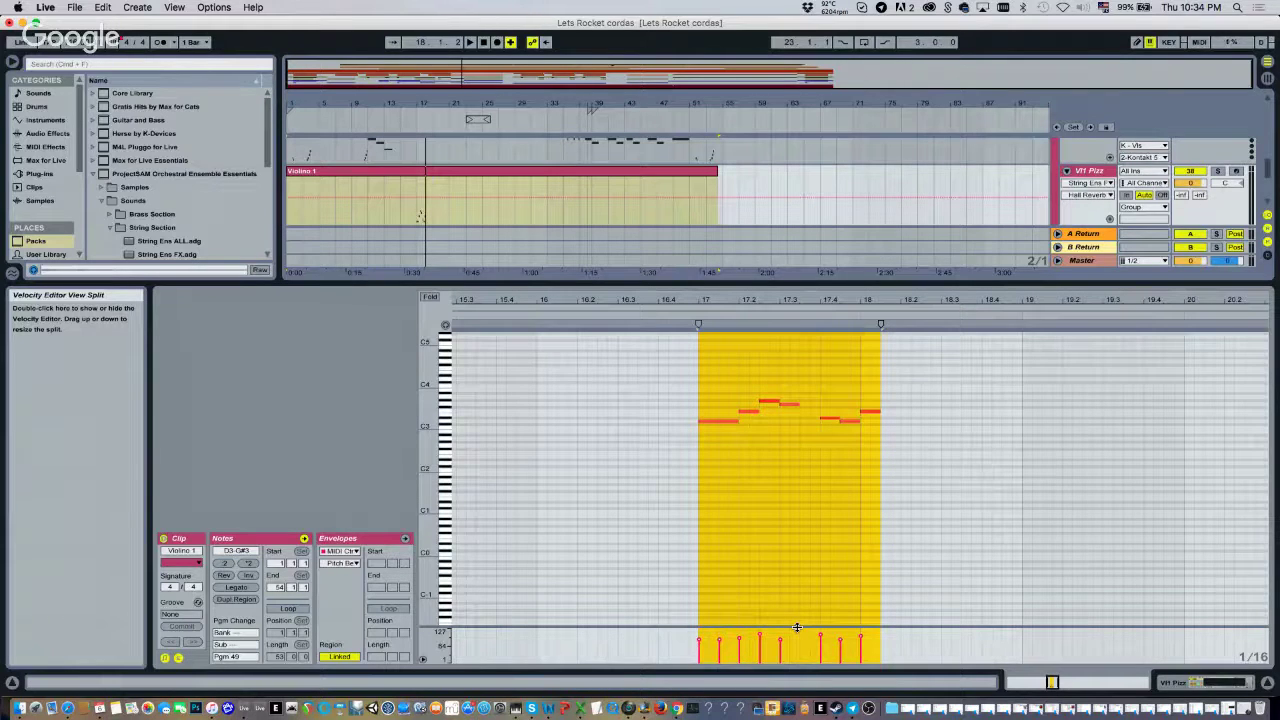
{"action": "left_click_drag", "start_coordinate": [390, 70], "coordinate": [395, 78]}
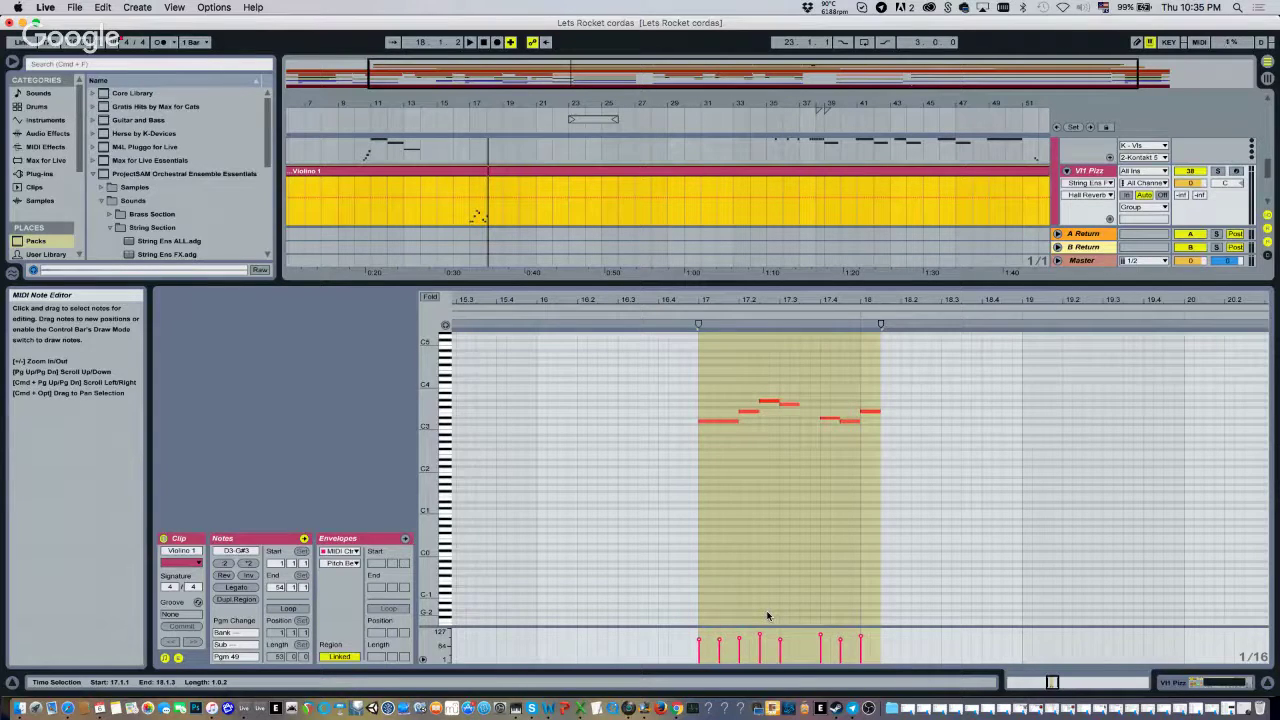
Show the Violino 1 clip's envelopes and display the MIDI controller 7 - Volume curve
{"action": "left_click", "coordinate": [177, 658]}
{"action": "left_click", "coordinate": [177, 658]}
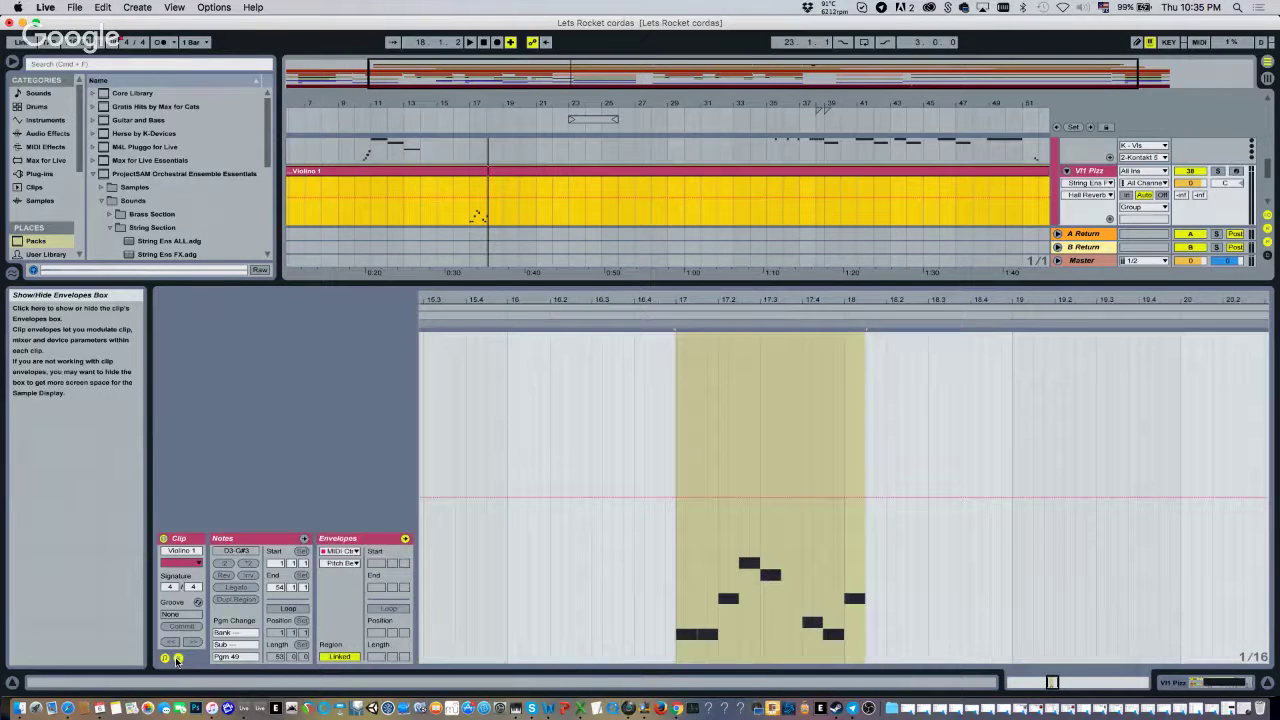
{"action": "left_click", "coordinate": [340, 551]}
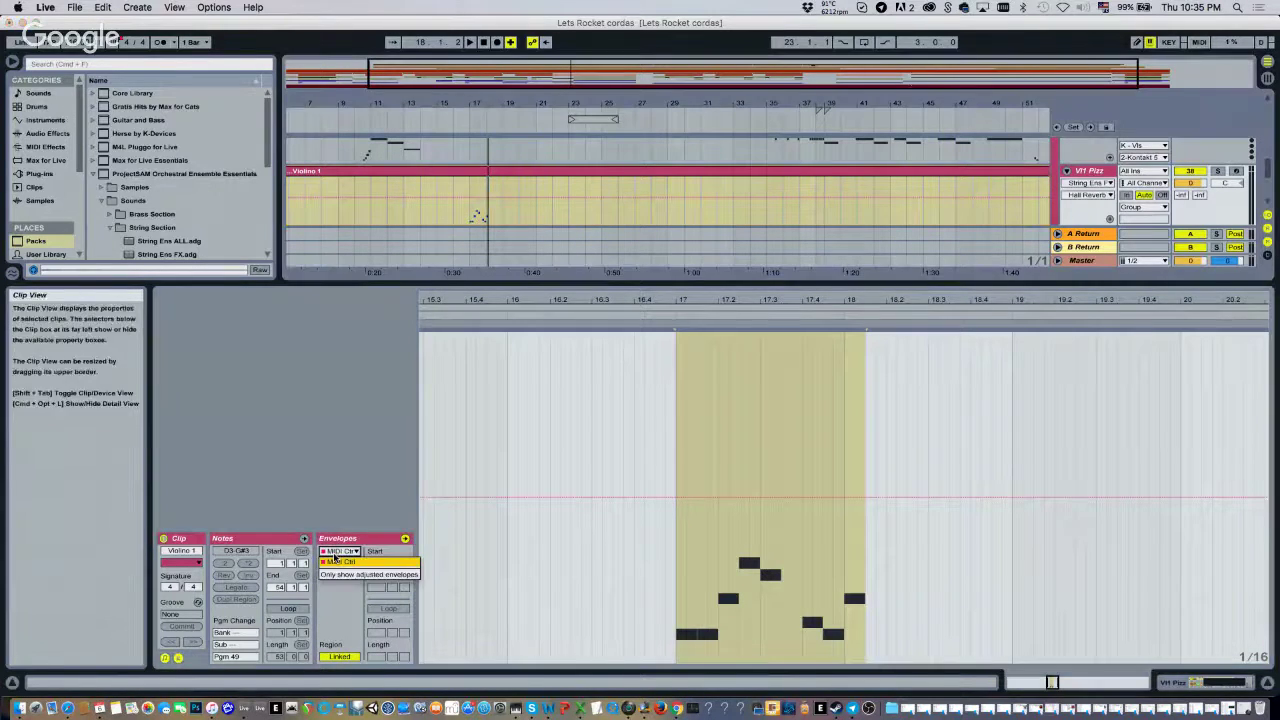
{"action": "left_click", "coordinate": [334, 563]}
{"action": "left_click", "coordinate": [340, 563]}
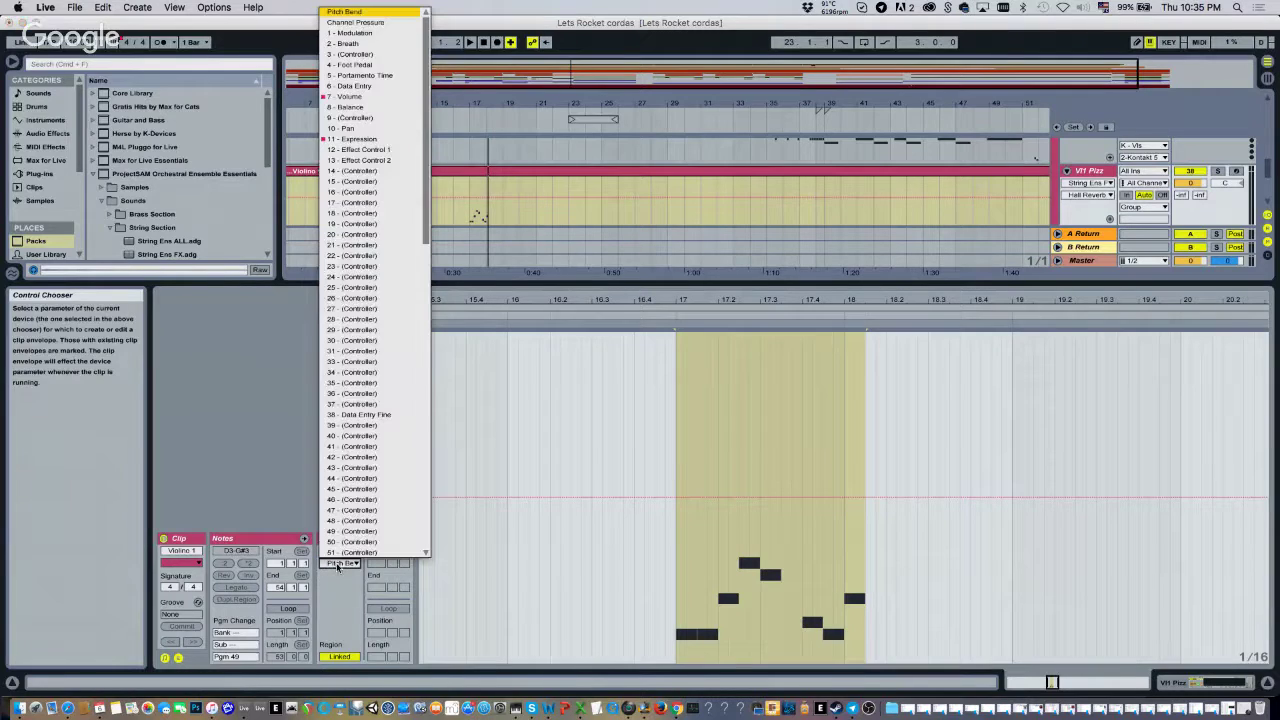
{"action": "left_click", "coordinate": [349, 97]}
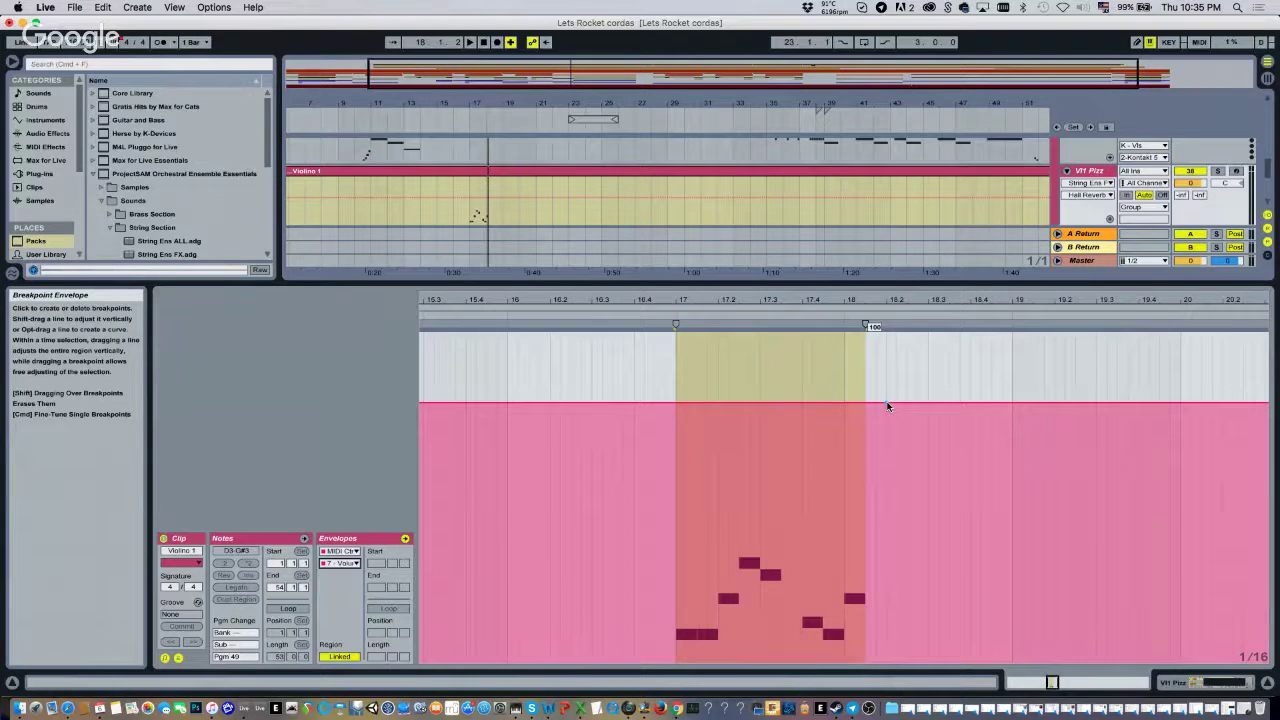
Compare the clip's 11 - Expression envelope with 1 - Modulation, leaving 11 - Expression displayed
{"action": "left_click", "coordinate": [340, 563]}
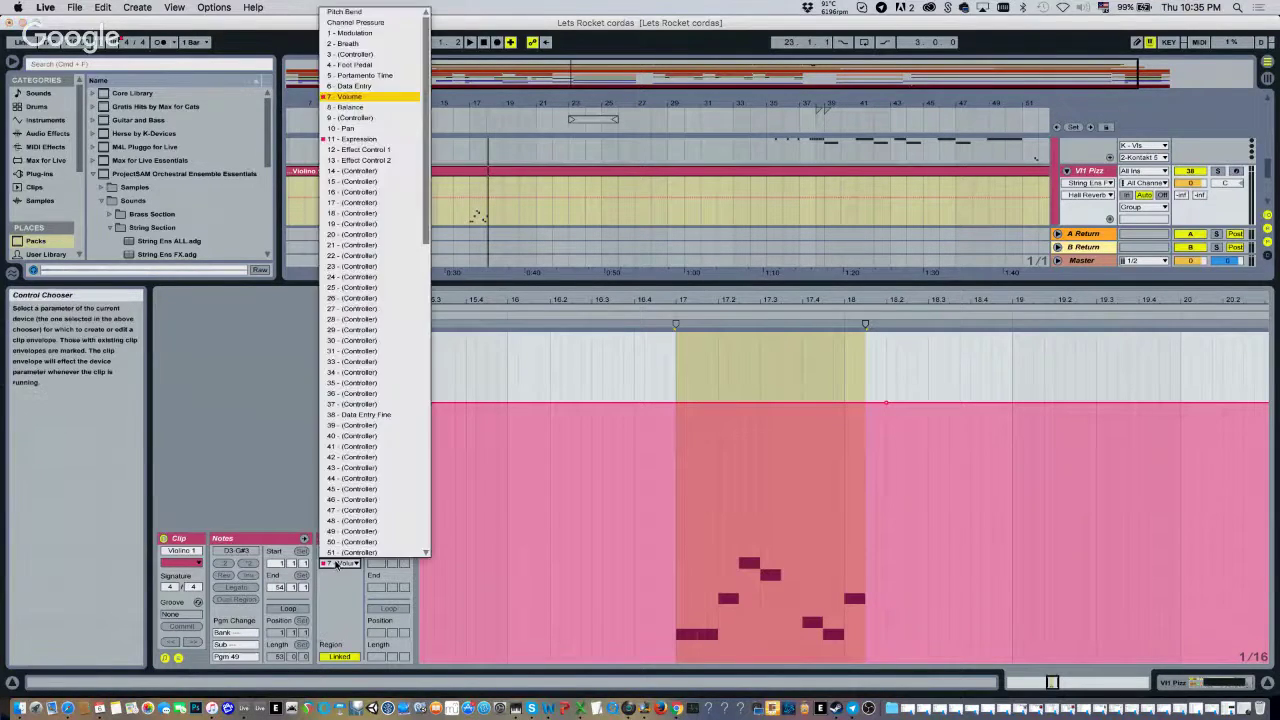
{"action": "left_click", "coordinate": [353, 139]}
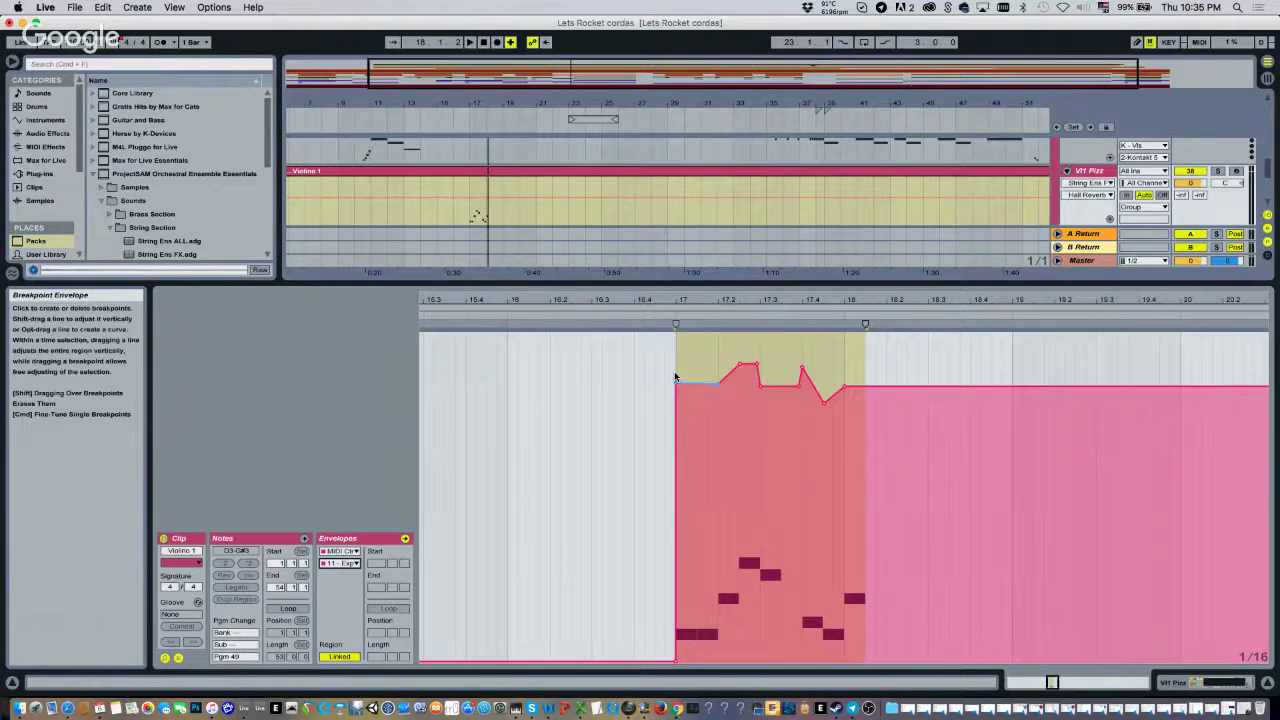
{"action": "left_click", "coordinate": [354, 565]}
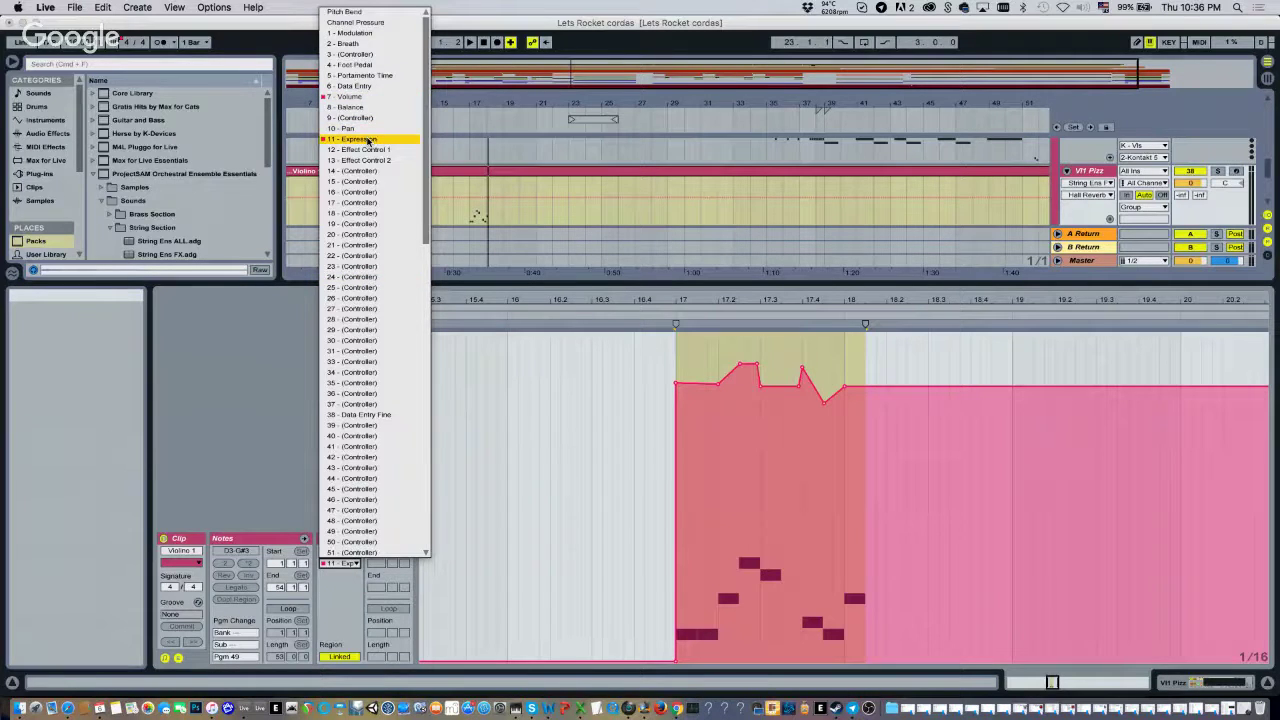
{"action": "left_click", "coordinate": [355, 33]}
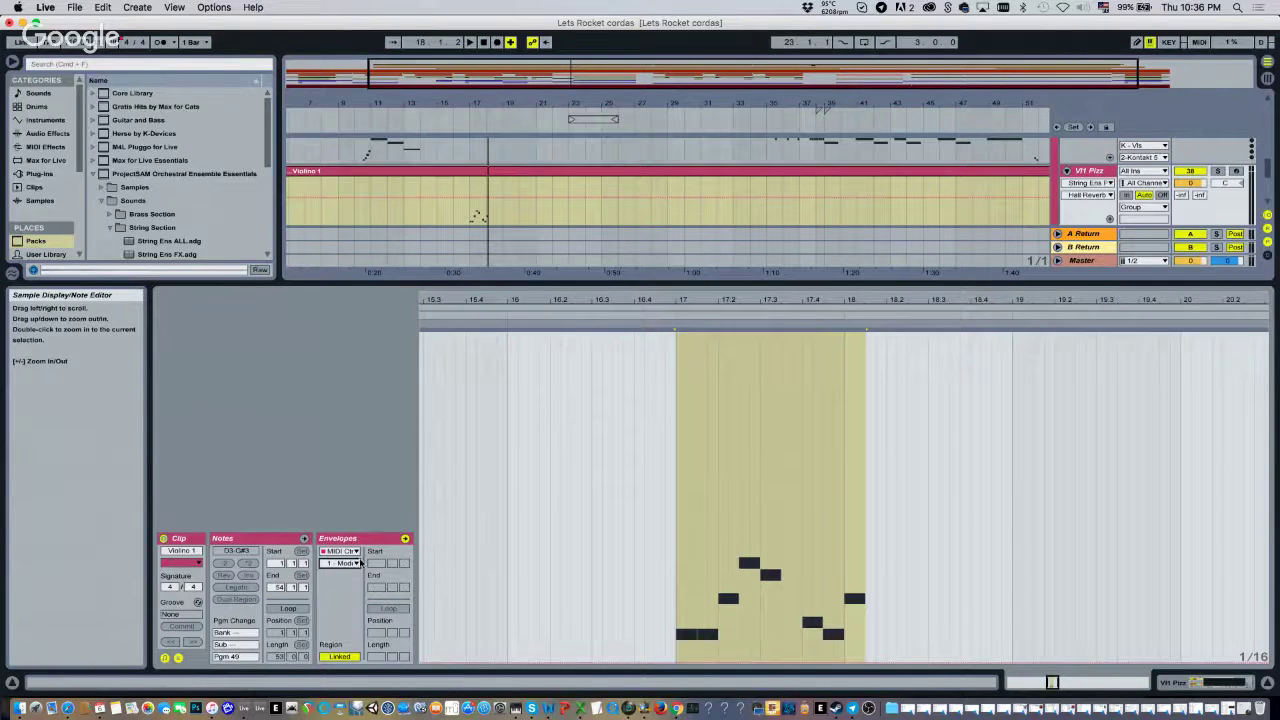
{"action": "left_click", "coordinate": [340, 563]}
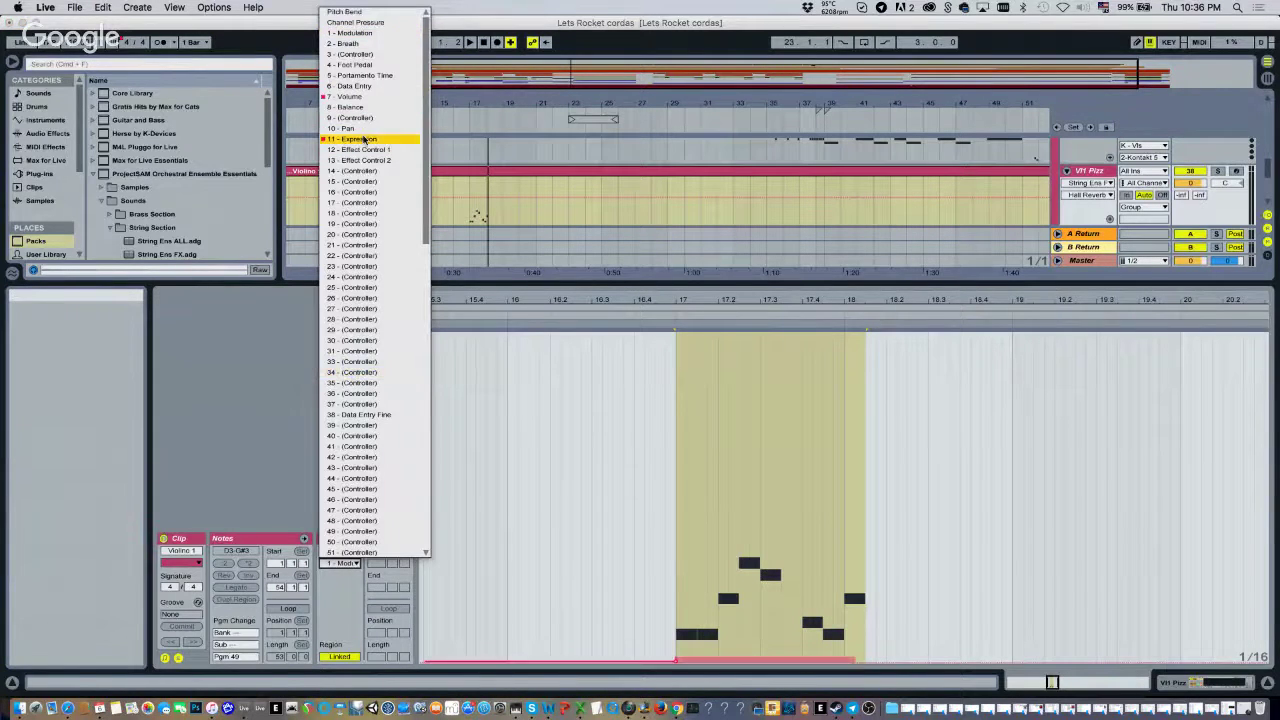
{"action": "left_click", "coordinate": [355, 139]}
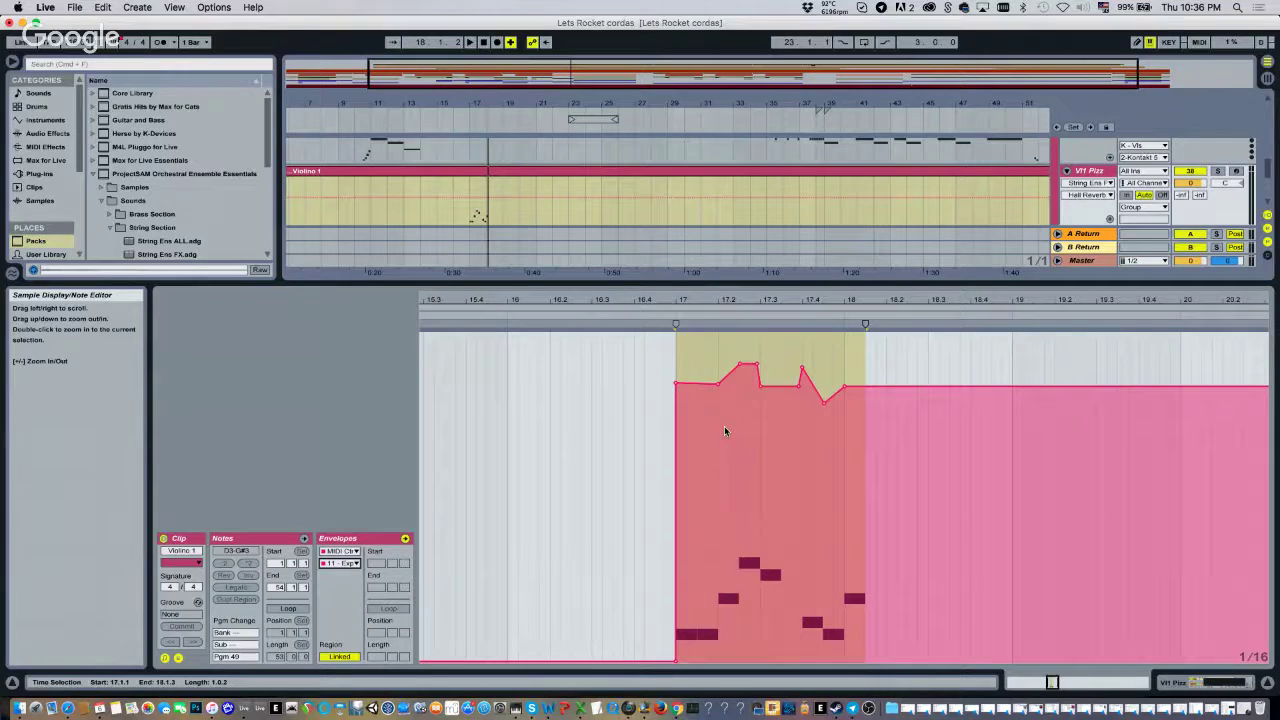
Switch to Telegram to check the course group chat and return to Ableton Live
{"action": "mouse_move", "coordinate": [743, 369]}
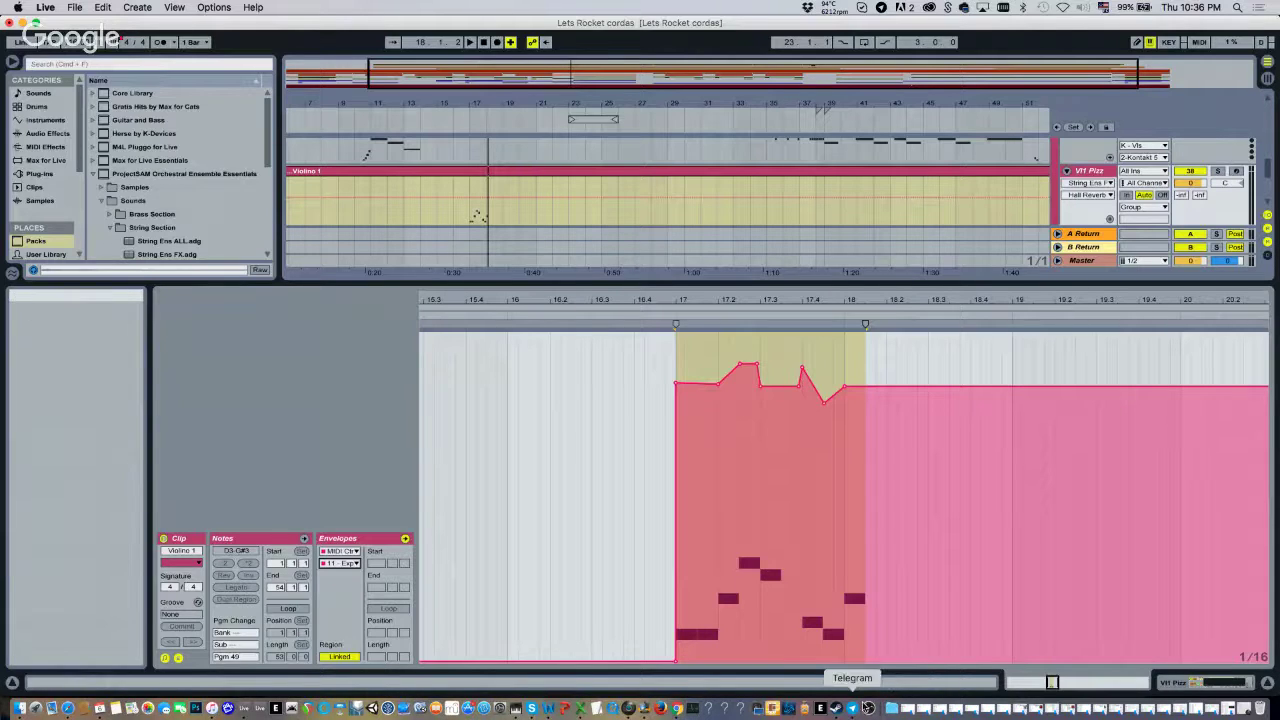
{"action": "left_click", "coordinate": [853, 710]}
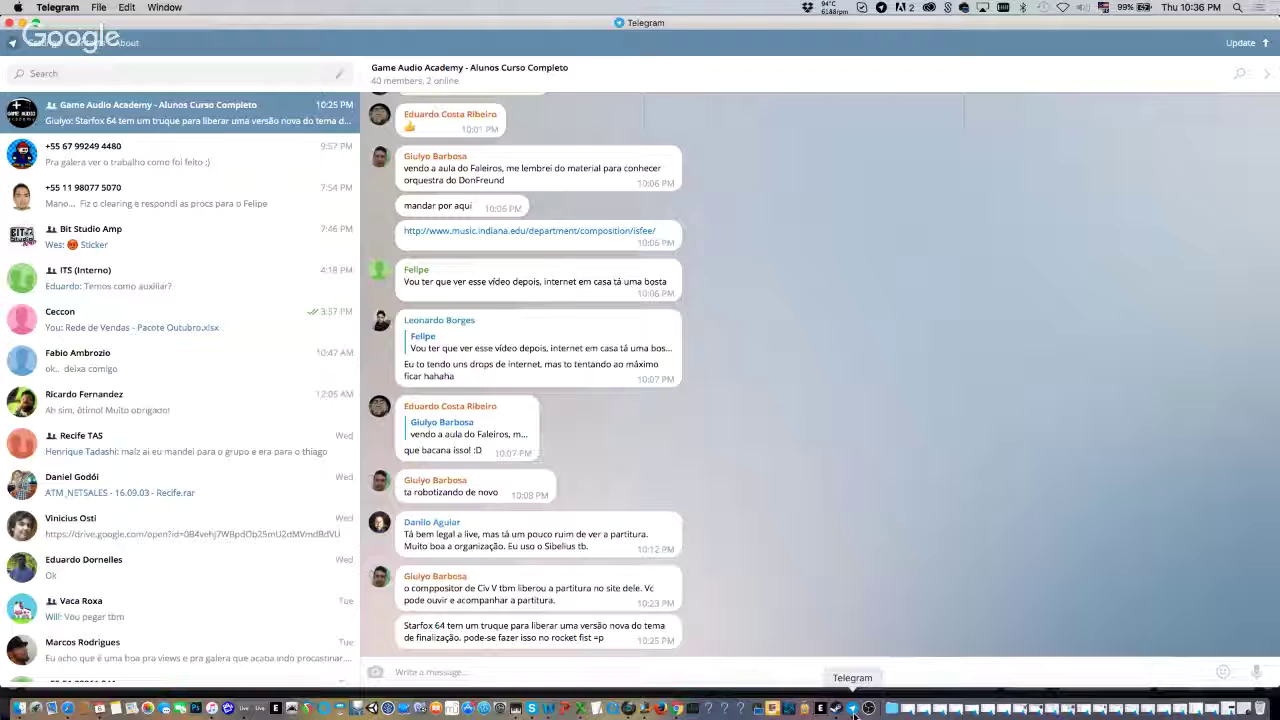
{"action": "left_click", "coordinate": [23, 22]}
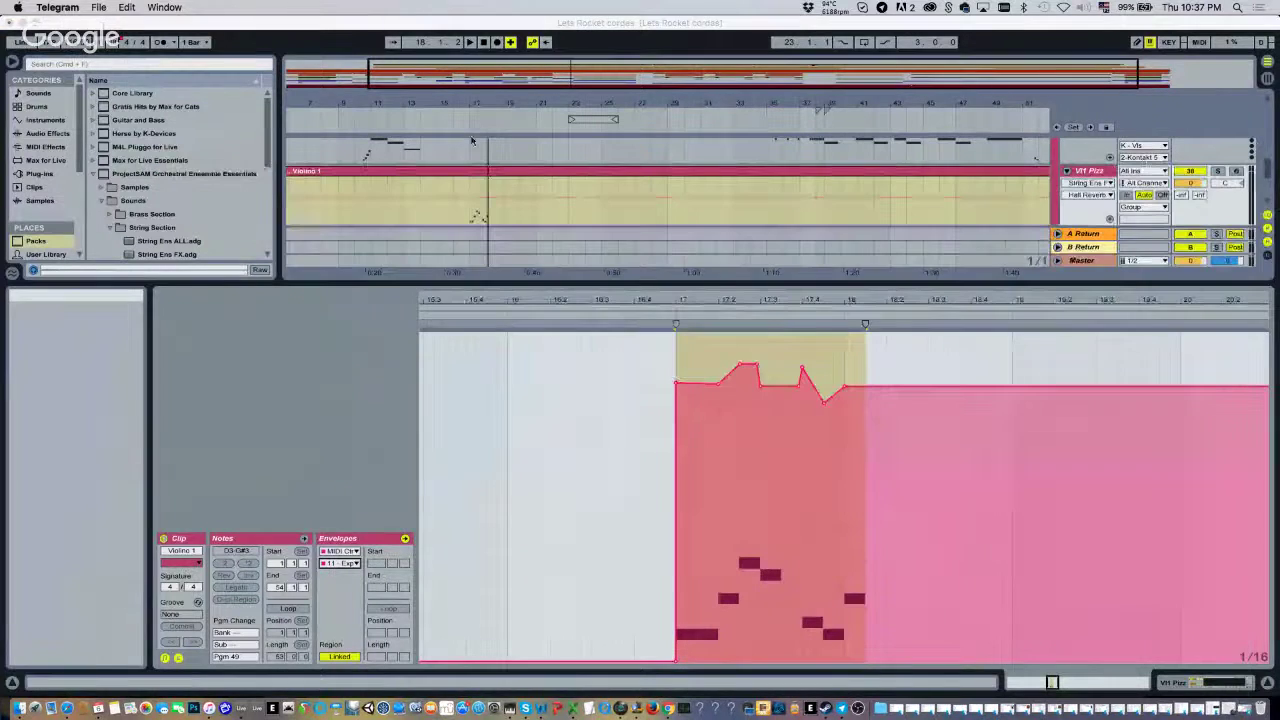
Play the Vl1 Pizz passage from just before bar 17 and stop playback after its notes
{"action": "left_click", "coordinate": [468, 214]}
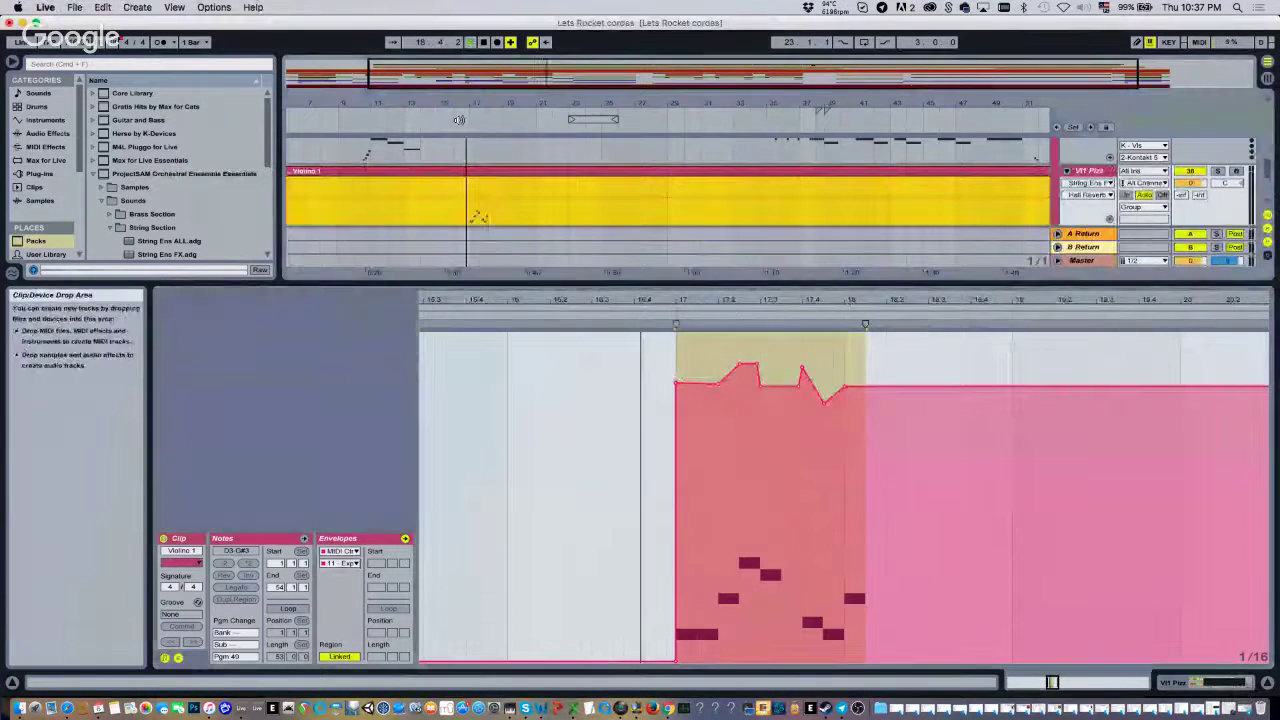
{"action": "key", "text": "space"}
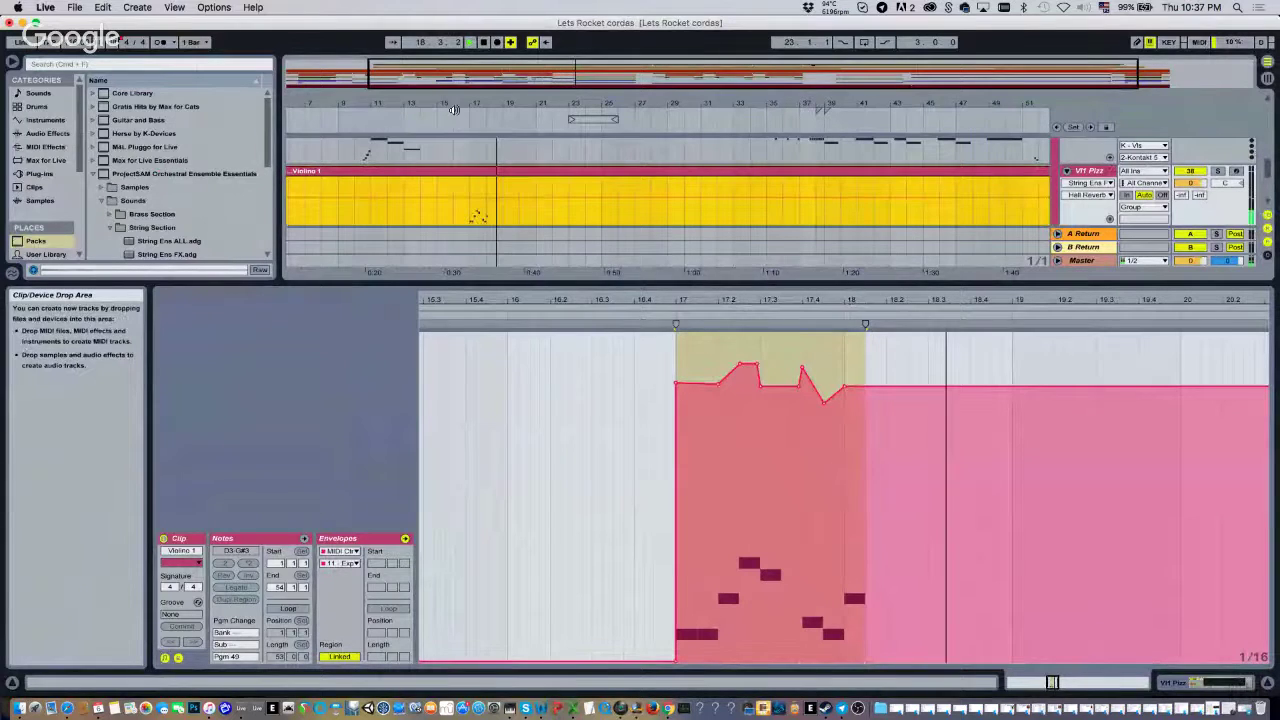
{"action": "left_click", "coordinate": [483, 43]}
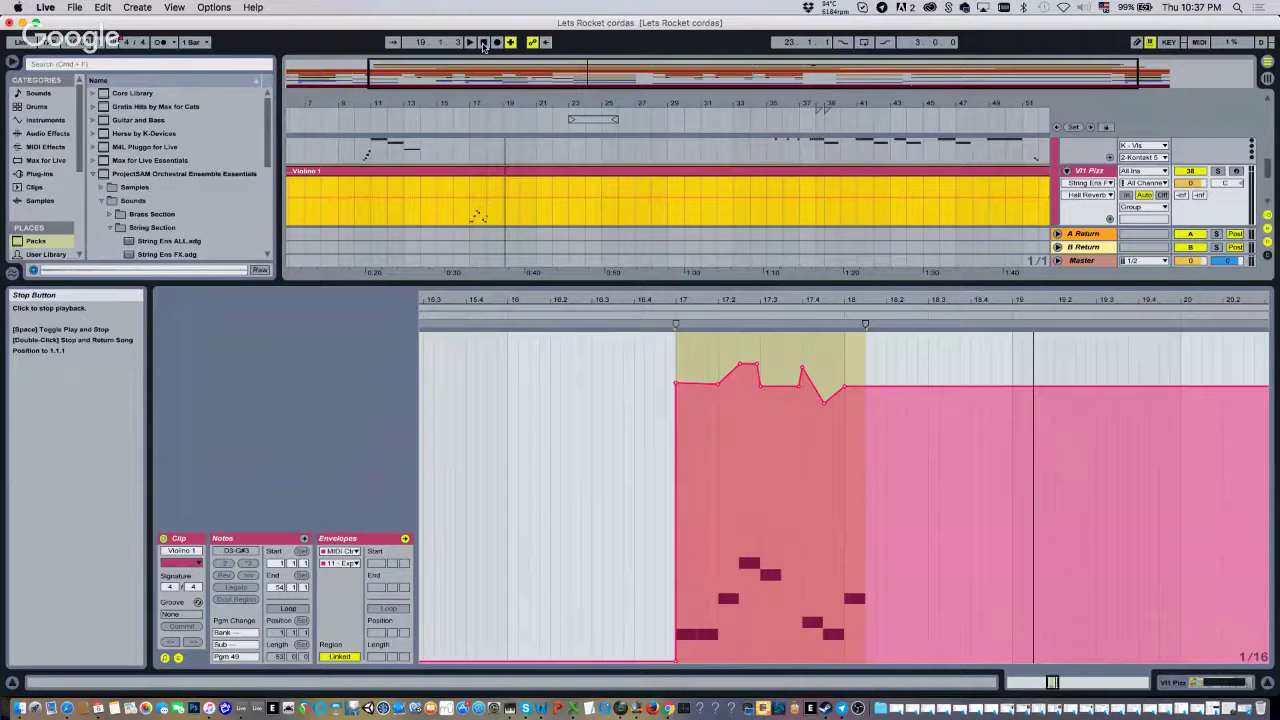
Bring back the clip's note editor and examine the pizzicato notes at bar 17 up close
{"action": "left_click", "coordinate": [166, 658]}
{"action": "left_click", "coordinate": [167, 659]}
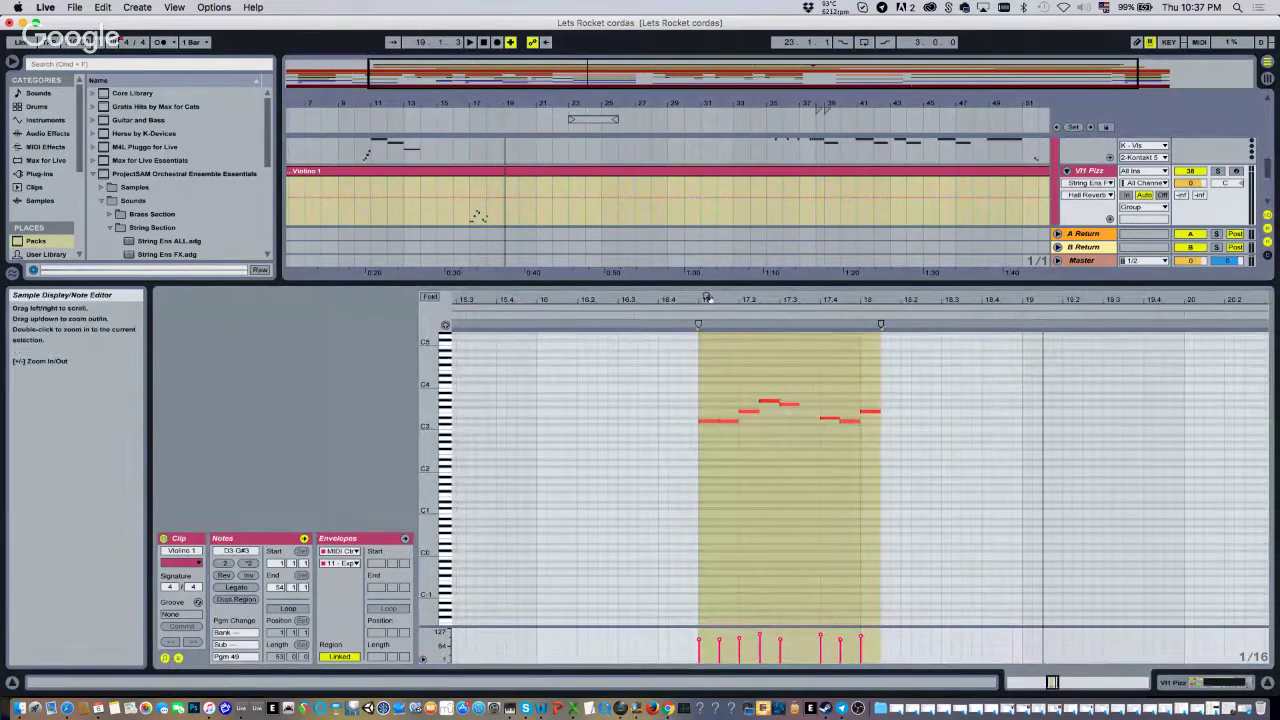
{"action": "left_click_drag", "start_coordinate": [709, 299], "coordinate": [709, 305]}
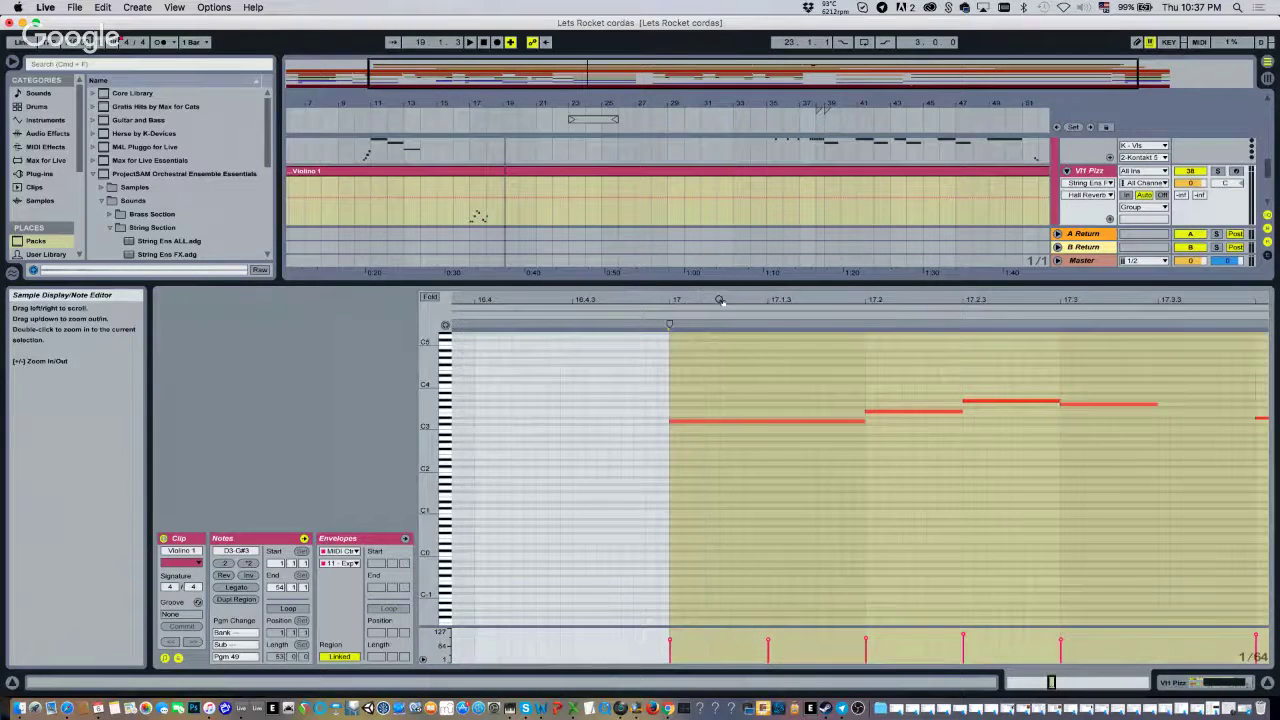
{"action": "left_click", "coordinate": [714, 398]}
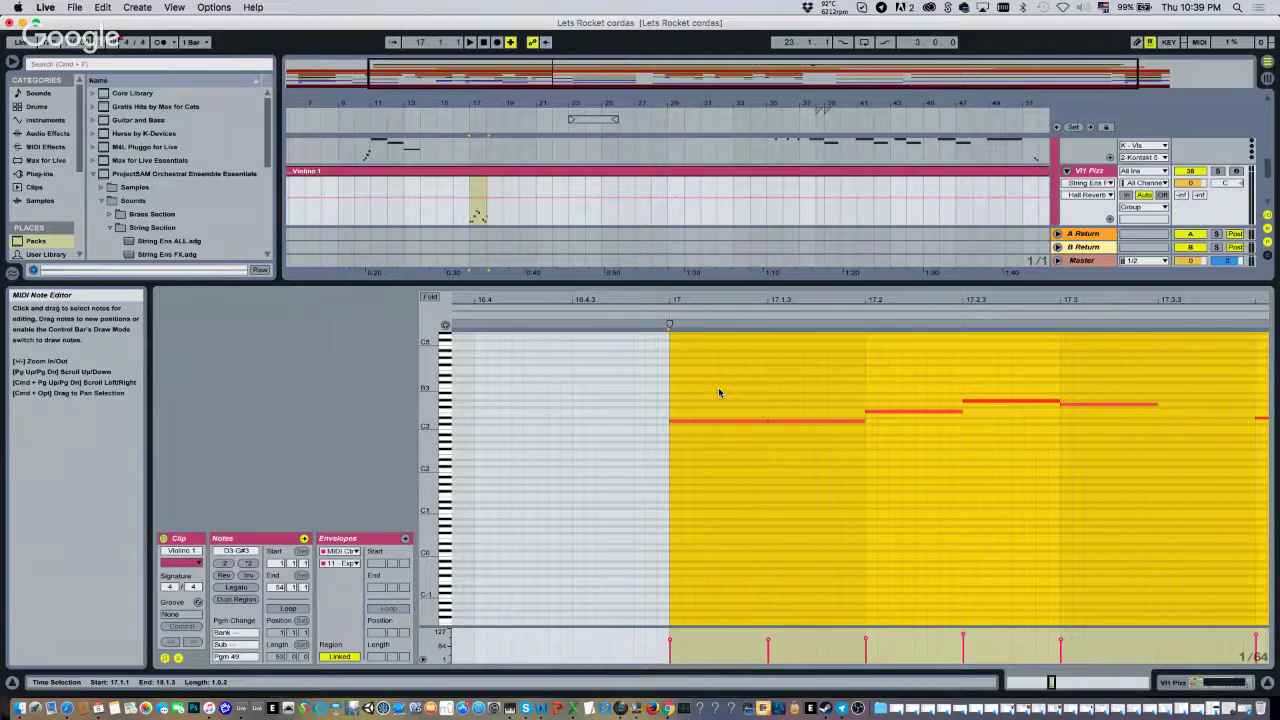
Set Hall Reverb to 0.0 % and Reverb Time to 583 ms on the Vl1 Pizz instrument and audition the passage
{"action": "left_click", "coordinate": [1089, 176]}
{"action": "double_click", "coordinate": [1089, 176]}
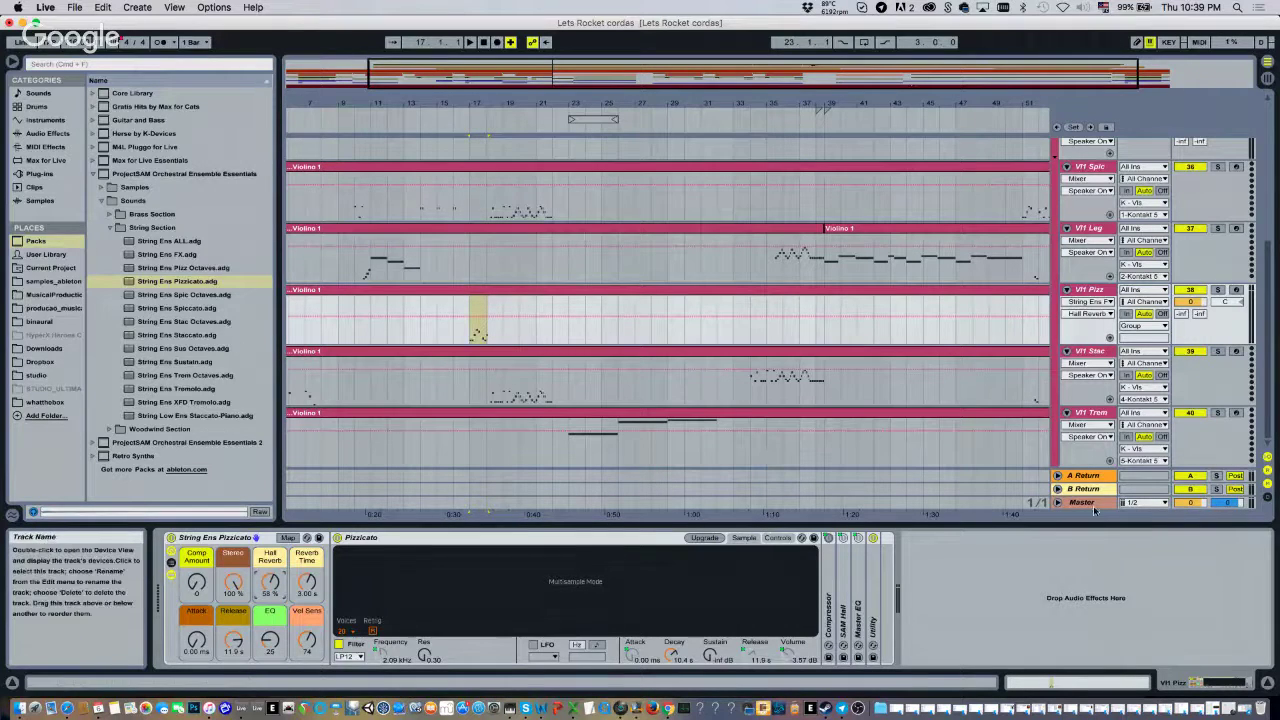
{"action": "left_click", "coordinate": [1057, 476]}
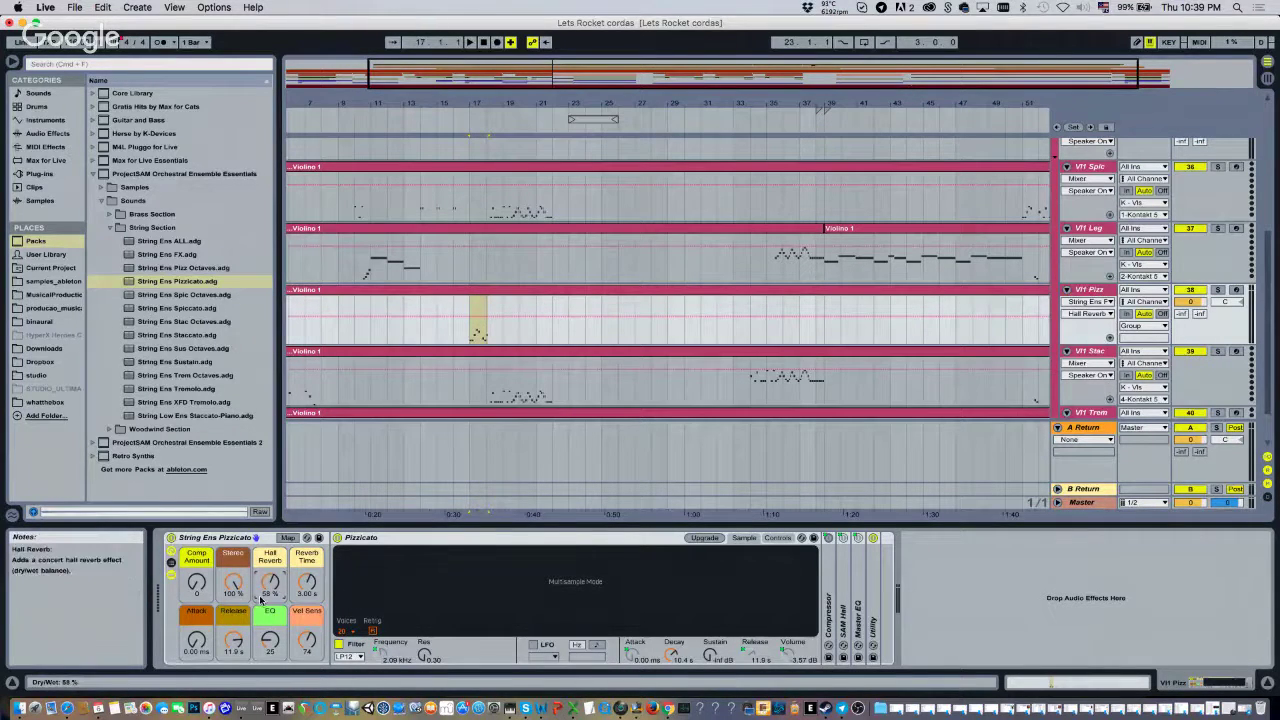
{"action": "left_click_drag", "start_coordinate": [265, 595], "coordinate": [318, 640]}
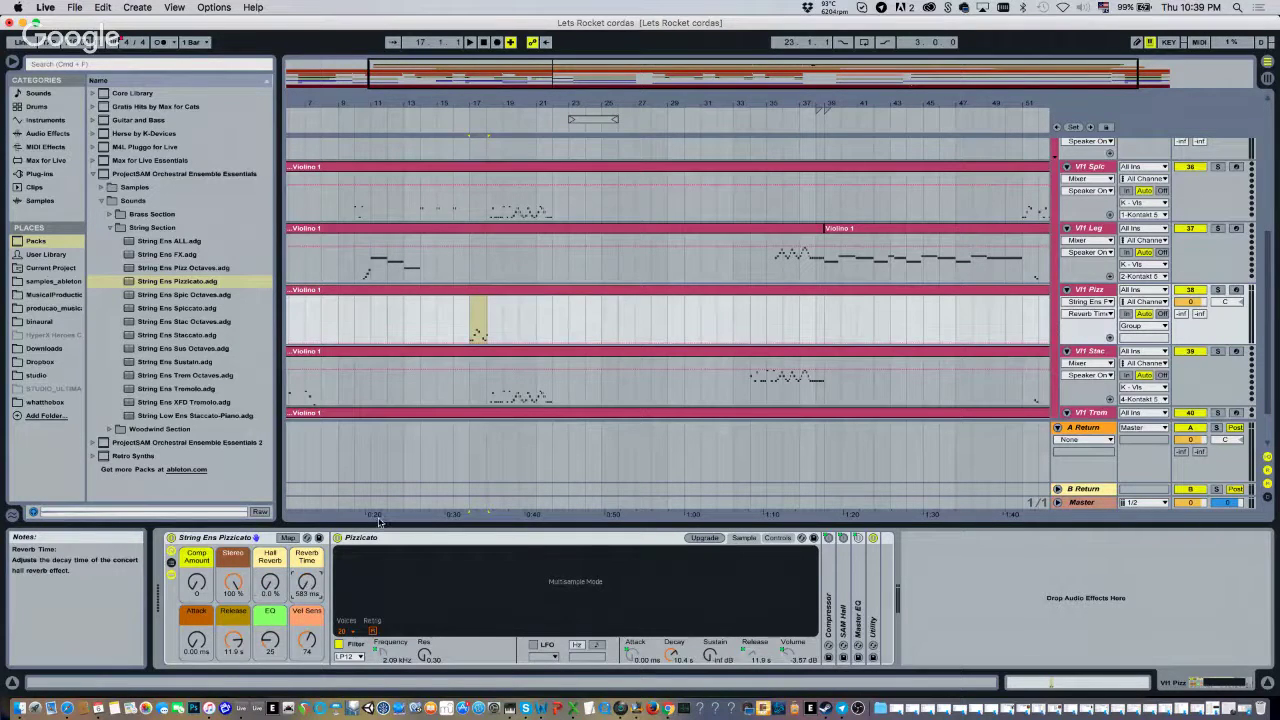
{"action": "left_click", "coordinate": [467, 126]}
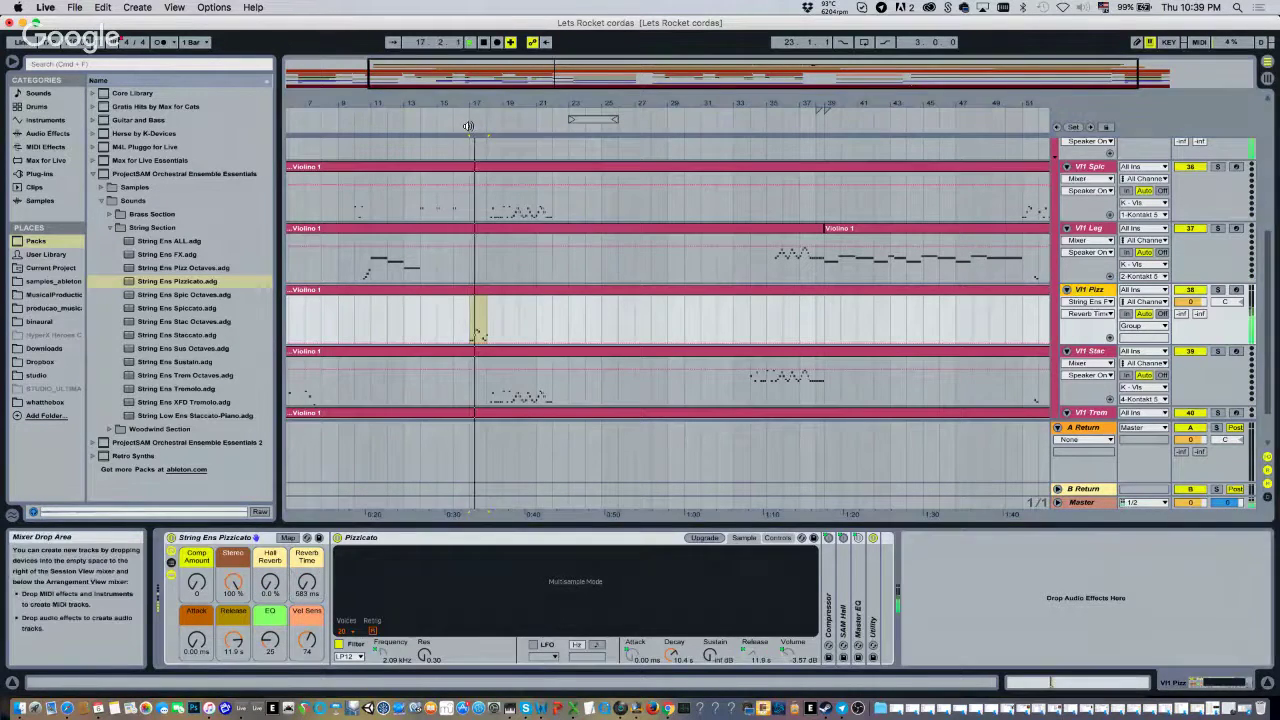
{"action": "key", "text": "space"}
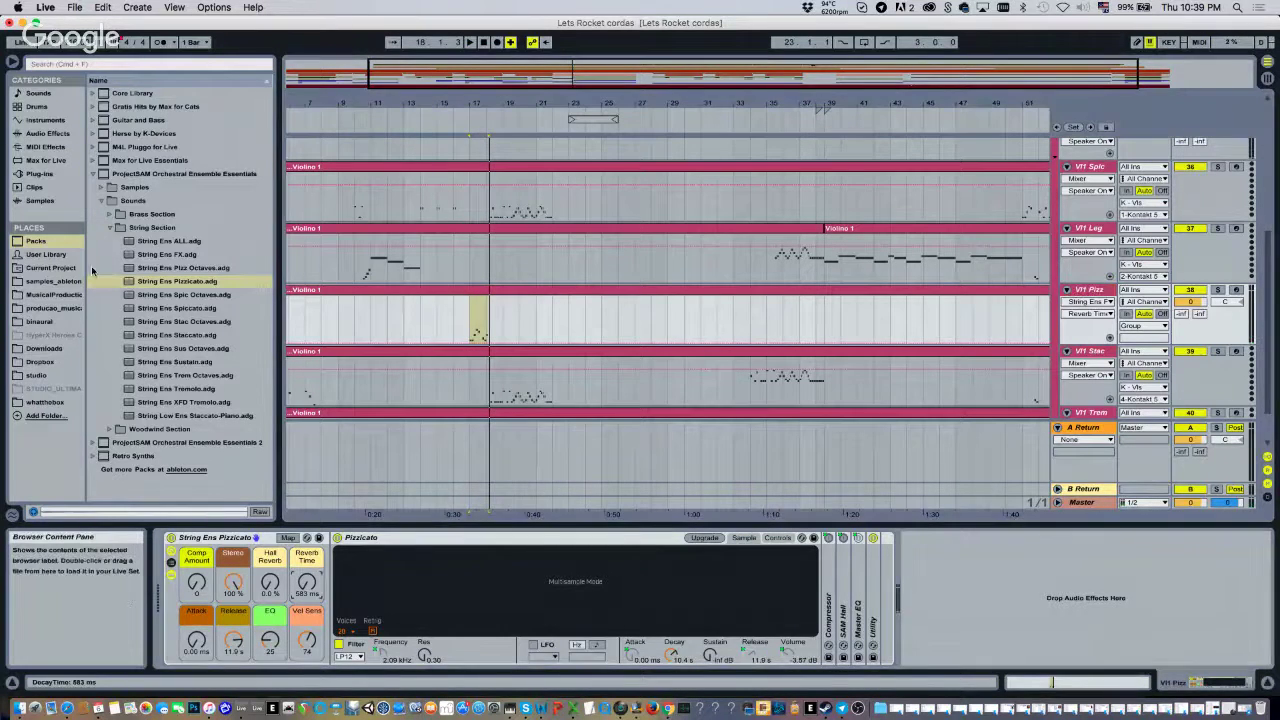
Load the East West QL Spaces Audio Unit onto the Vl1 Pizz track
{"action": "left_click", "coordinate": [40, 173]}
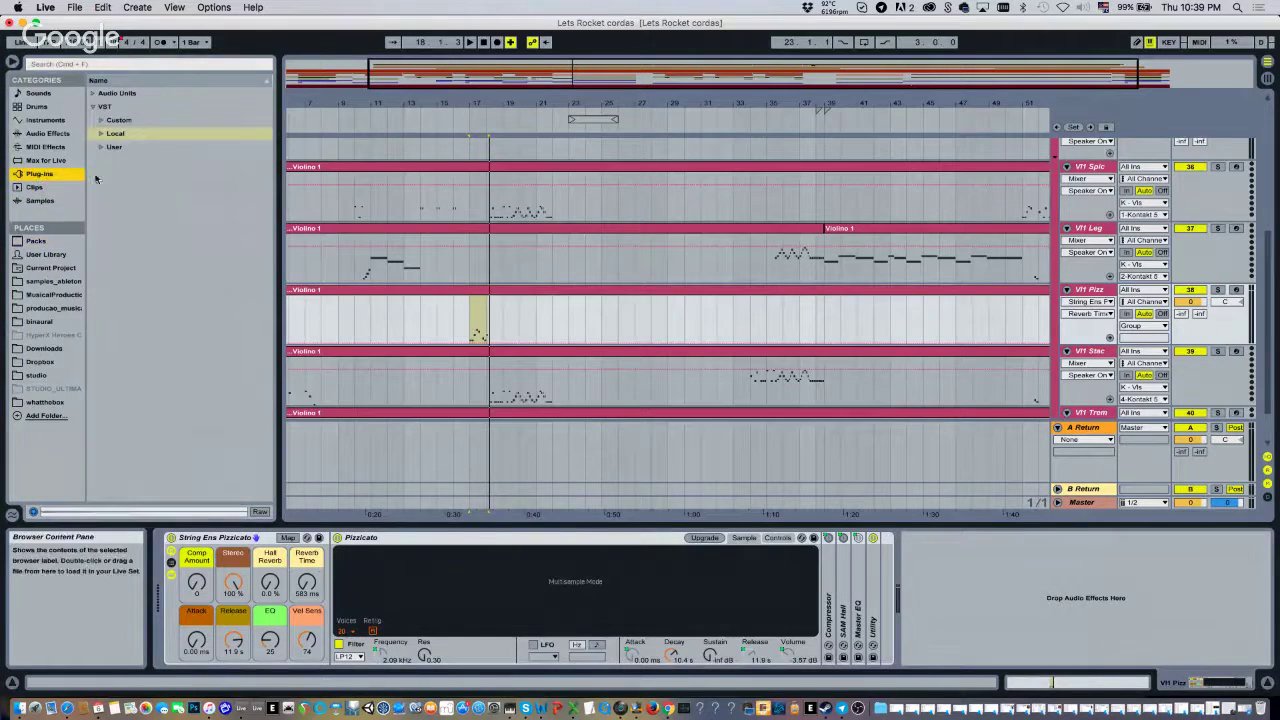
{"action": "left_click", "coordinate": [95, 93]}
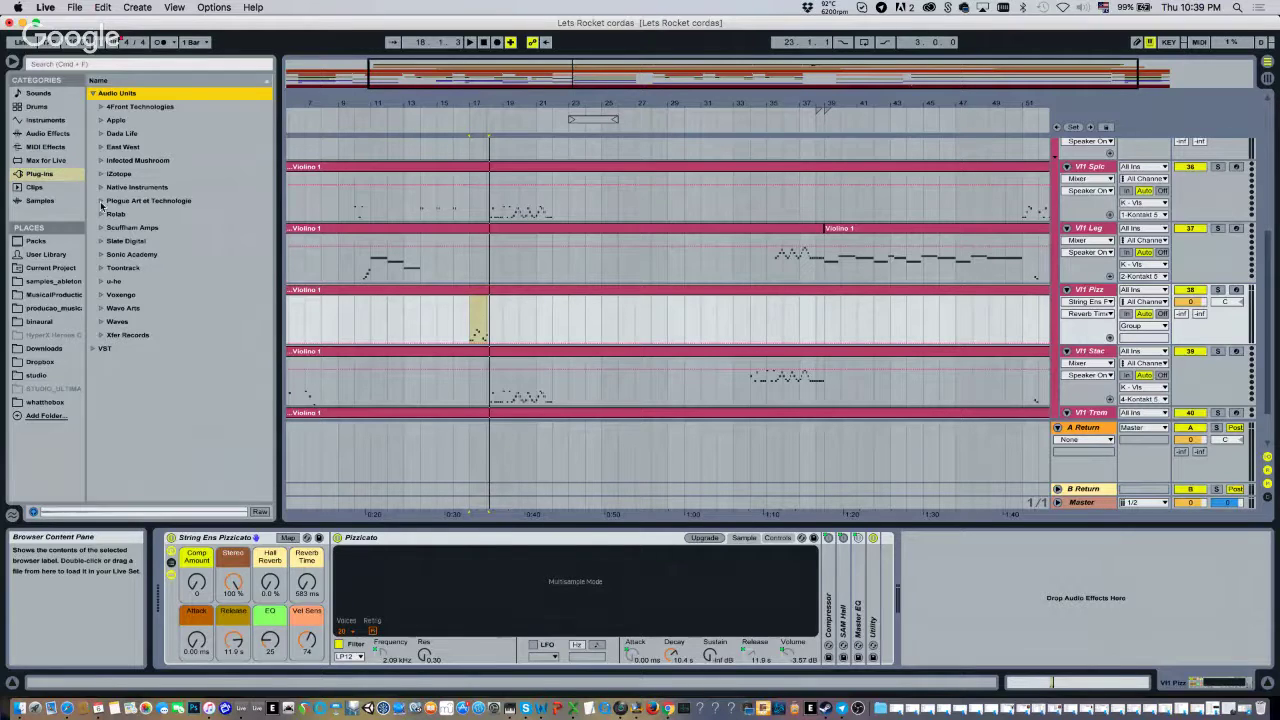
{"action": "left_click", "coordinate": [101, 147]}
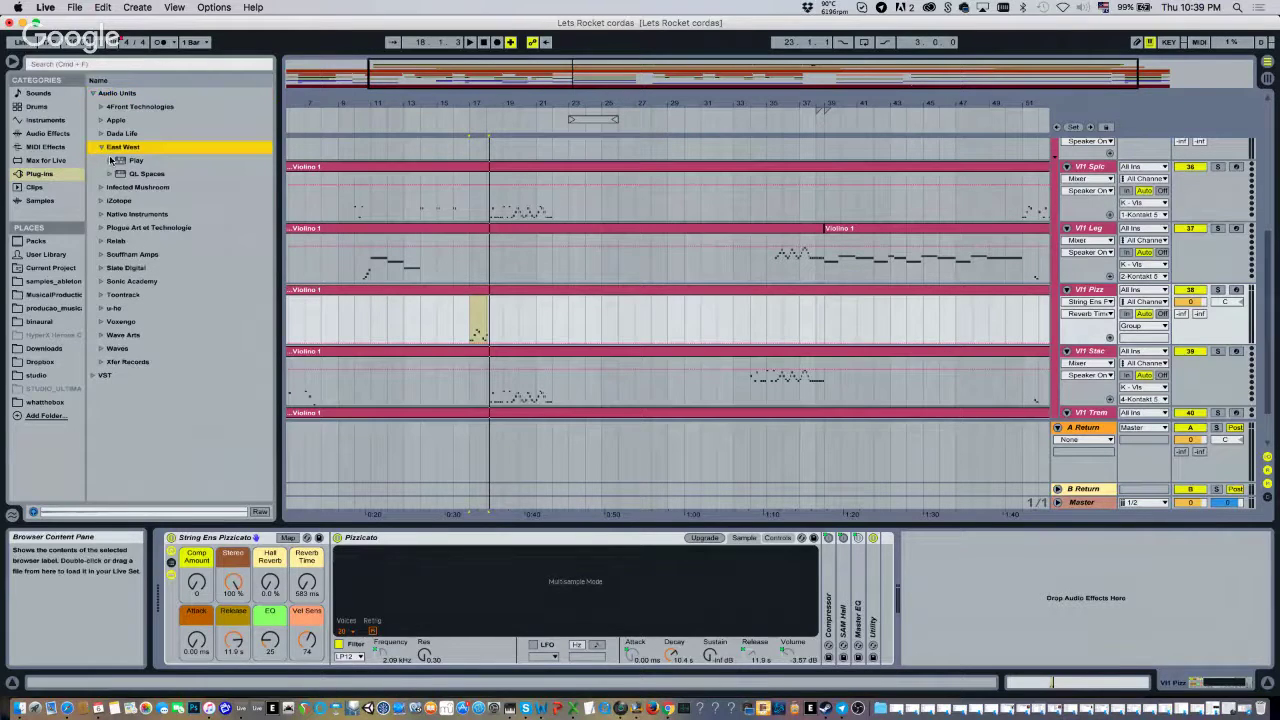
{"action": "left_click", "coordinate": [136, 175]}
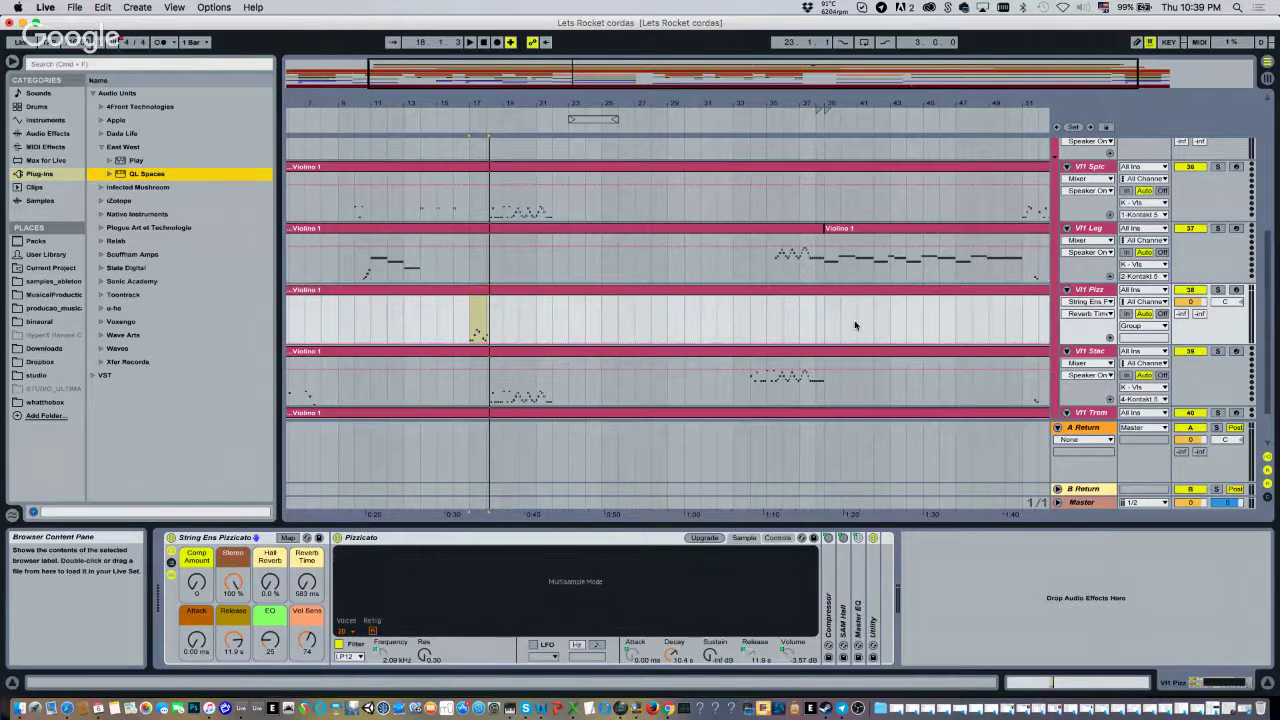
{"action": "key", "text": "Return"}
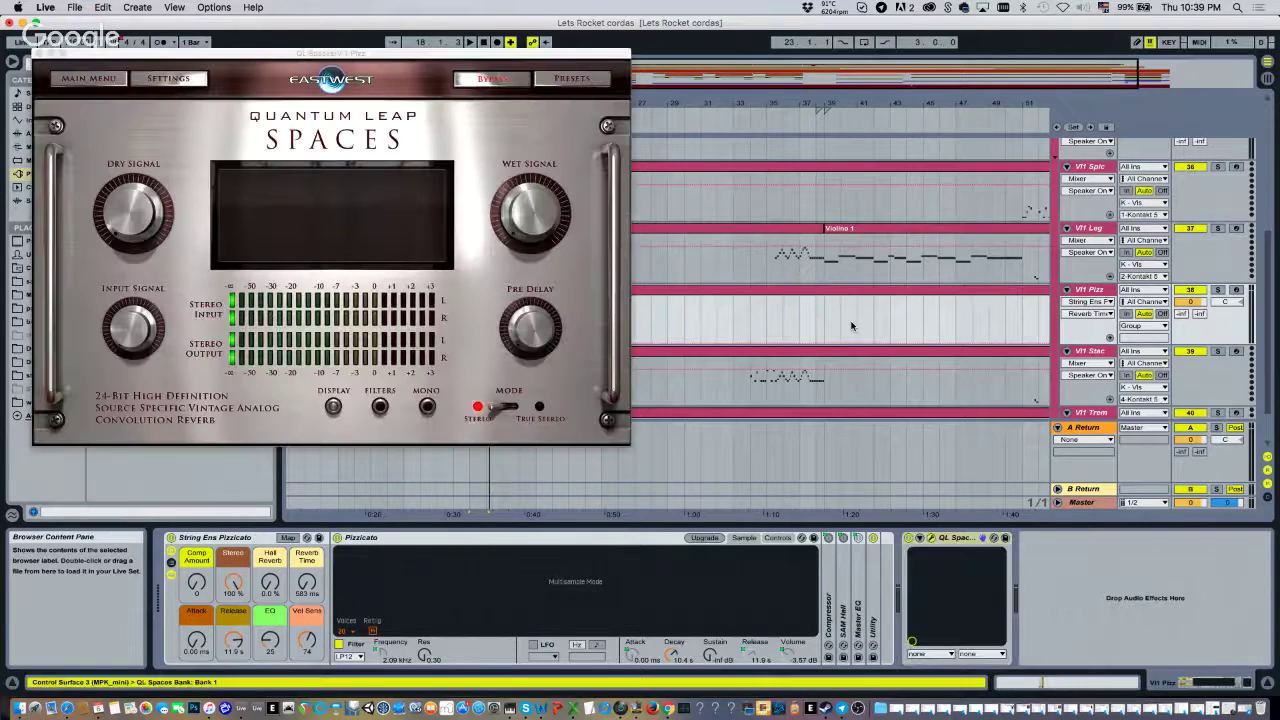
Browse the QL Spaces preset categories, load Dortmund Concert Hall A TS FR 3.4s from Concert Halls, and close the plug-in window
{"action": "left_click", "coordinate": [572, 80]}
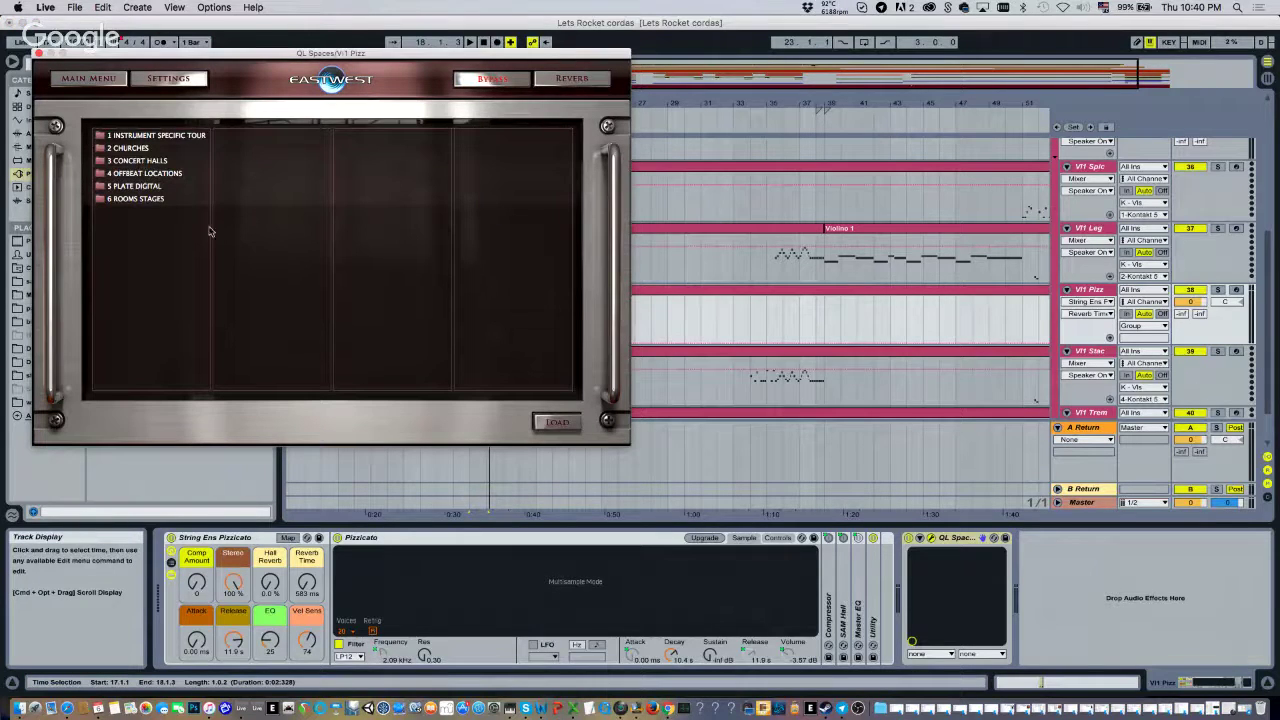
{"action": "left_click", "coordinate": [157, 148]}
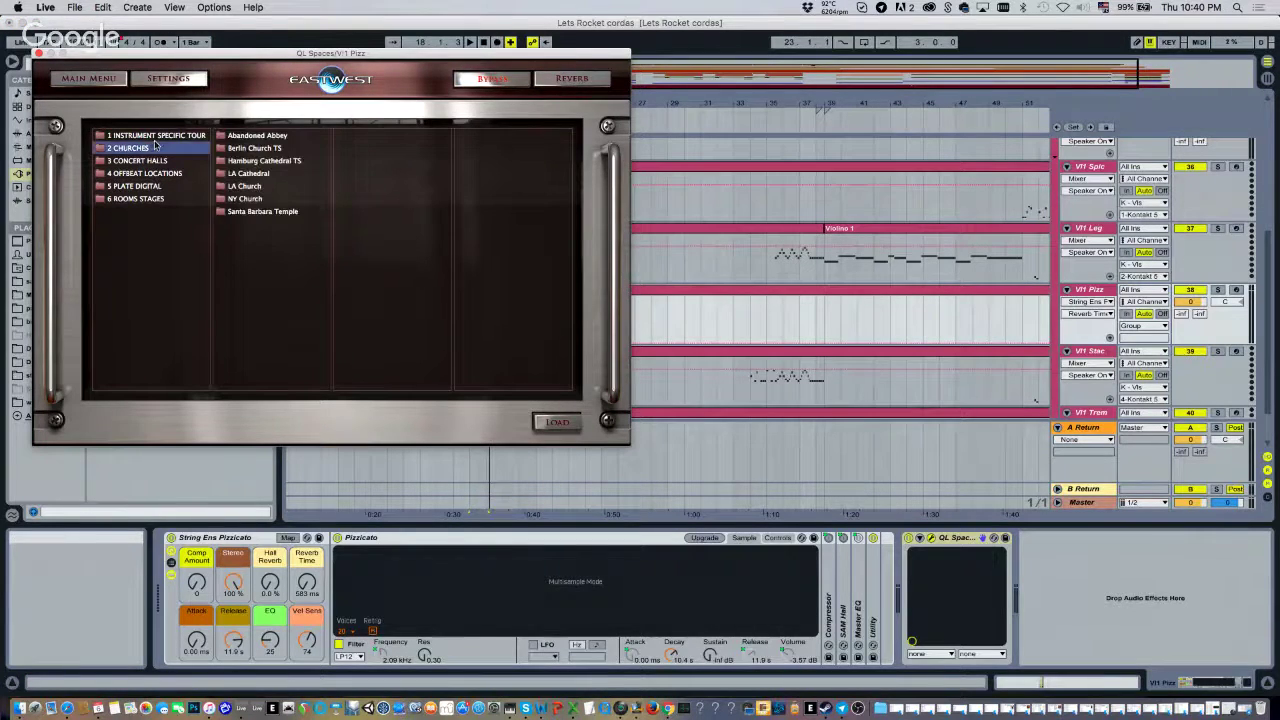
{"action": "left_click", "coordinate": [156, 137]}
{"action": "scroll", "coordinate": [259, 229], "scroll_direction": "down", "scroll_amount": 5}
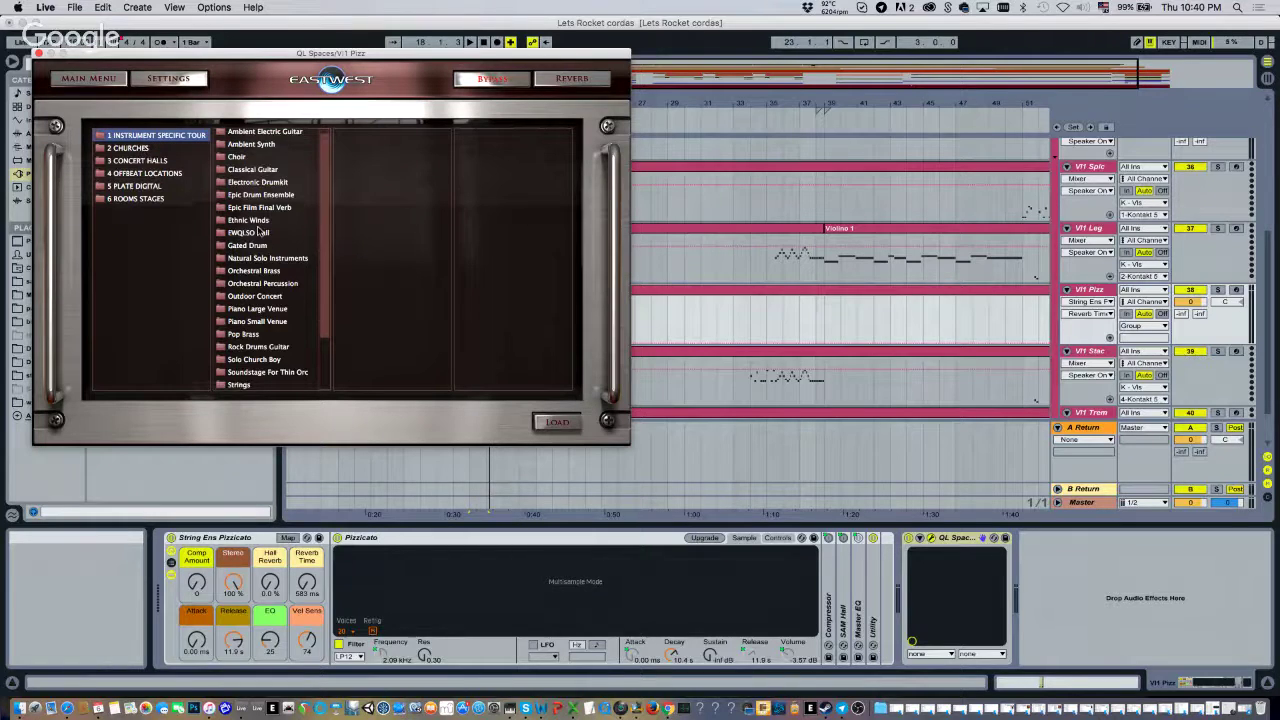
{"action": "left_click", "coordinate": [156, 174]}
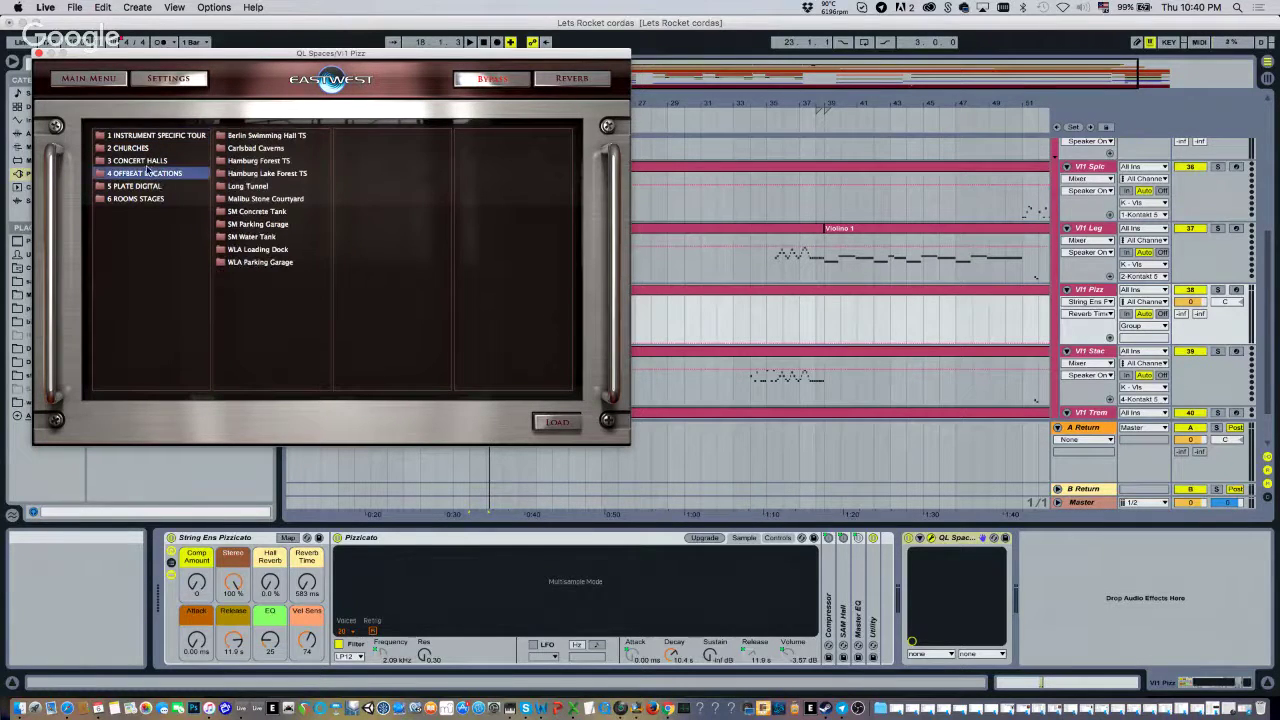
{"action": "left_click", "coordinate": [146, 163]}
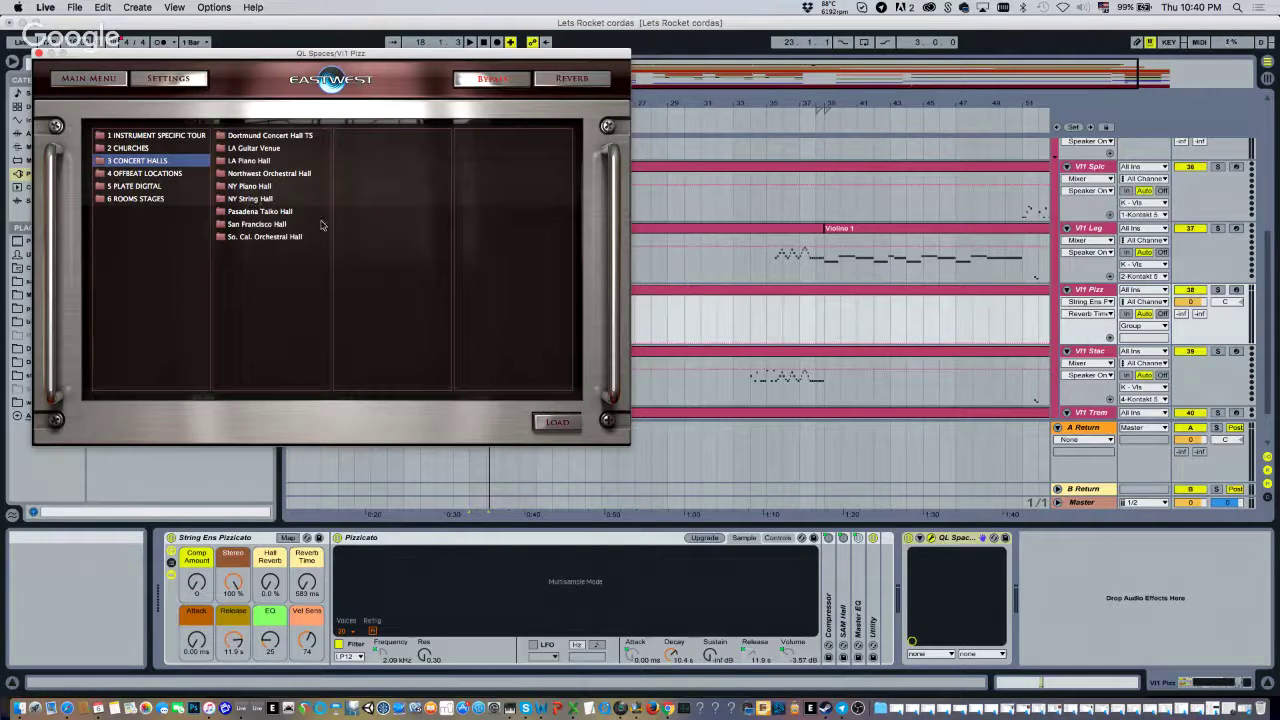
{"action": "left_click", "coordinate": [279, 137]}
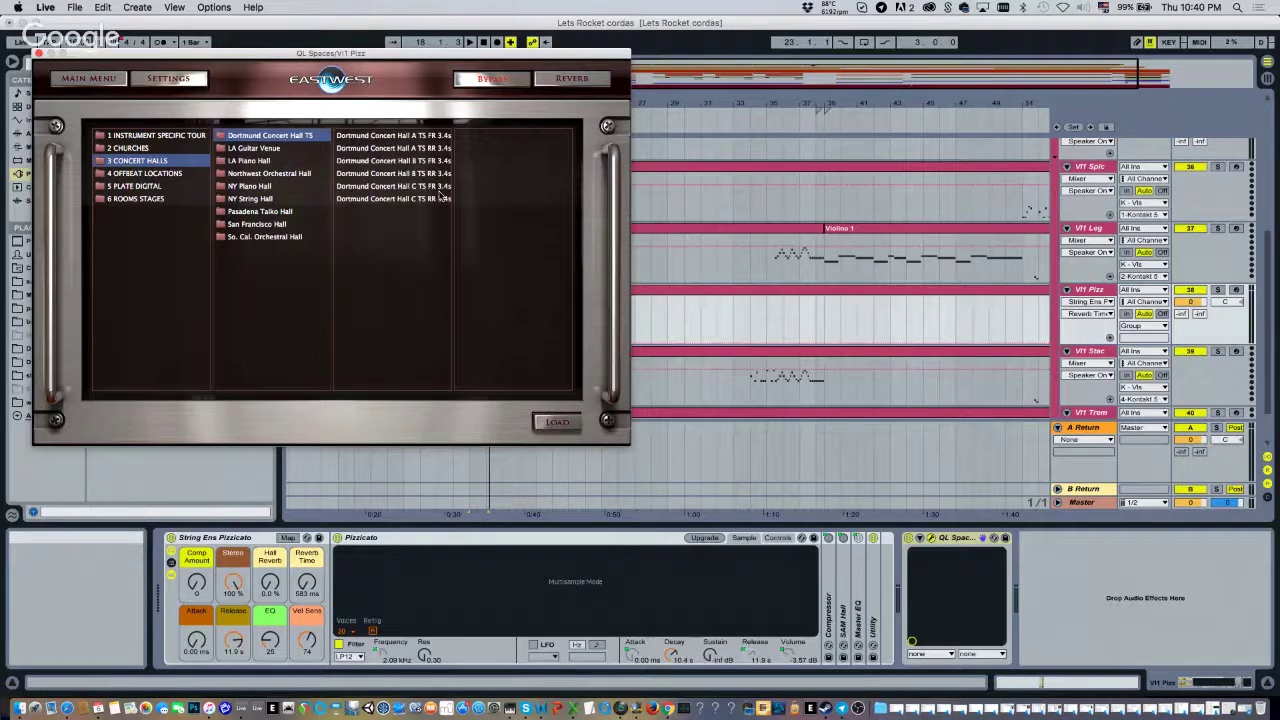
{"action": "left_click", "coordinate": [405, 137]}
{"action": "left_click", "coordinate": [563, 422]}
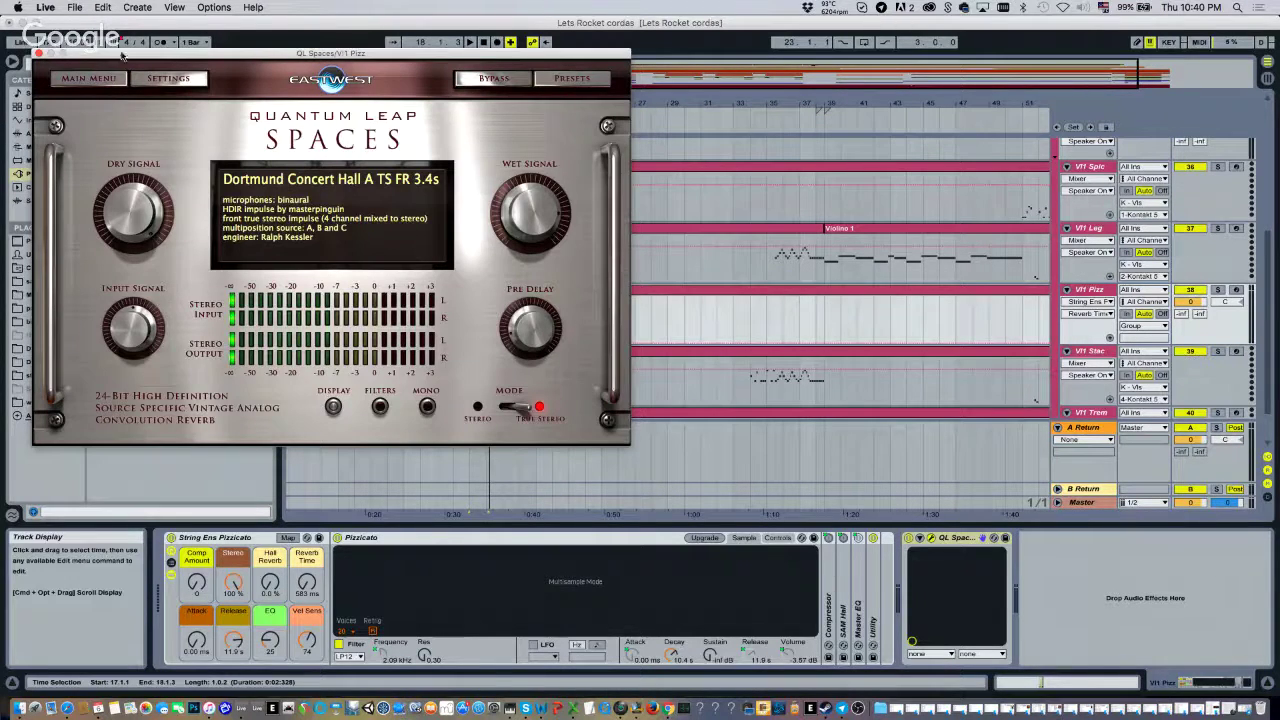
{"action": "left_click", "coordinate": [38, 53]}
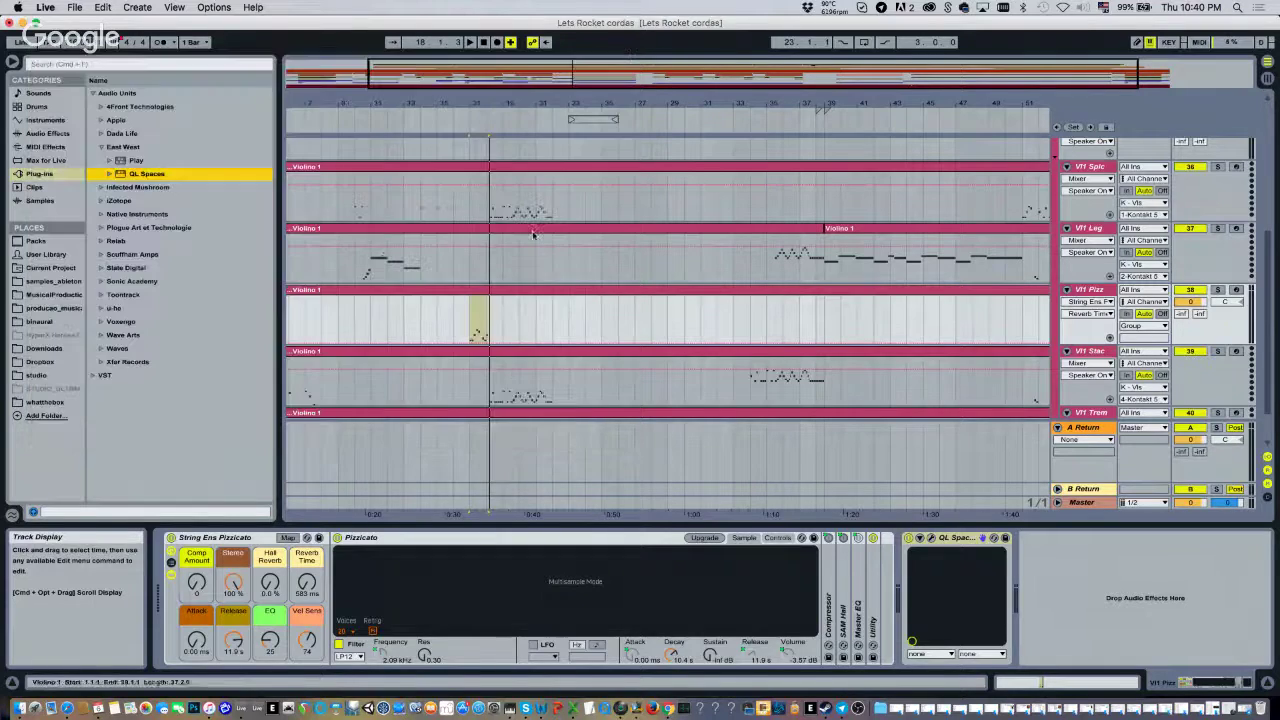
Audition the Vl1 Pizz passage from just before bar 17, switching QL Spaces on or off to compare the sound
{"action": "left_click", "coordinate": [464, 127]}
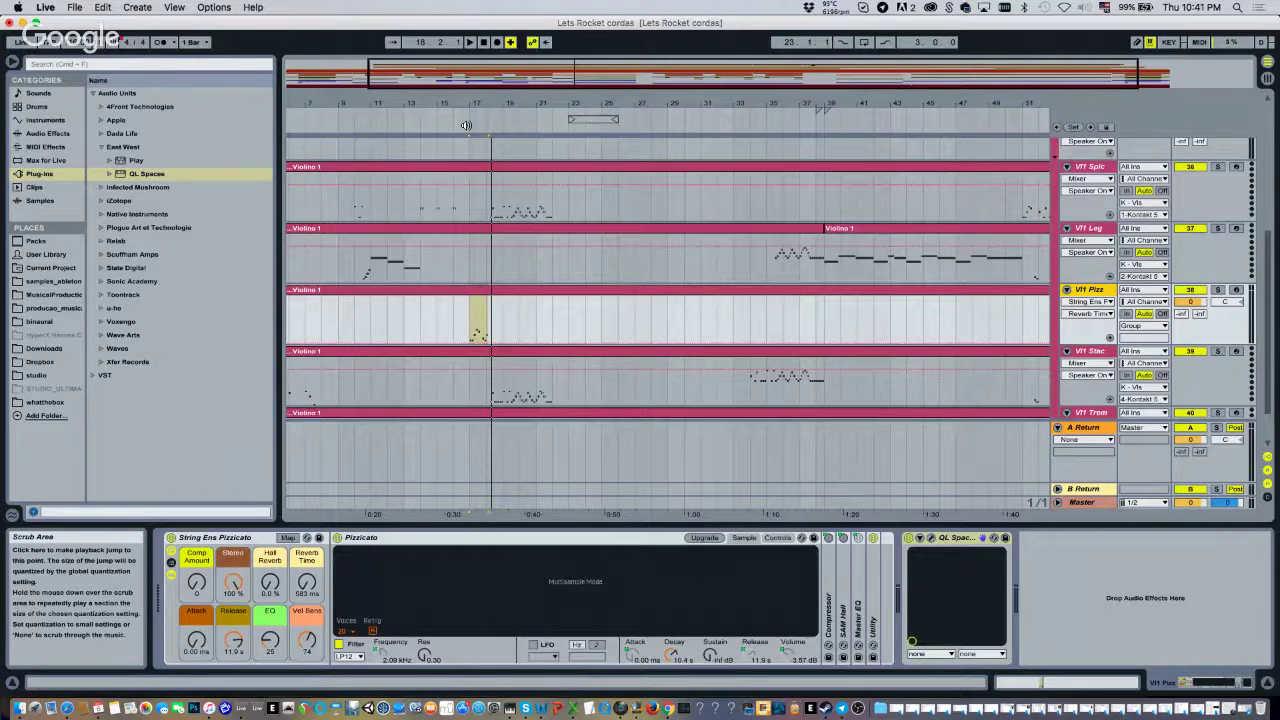
{"action": "left_click", "coordinate": [466, 125]}
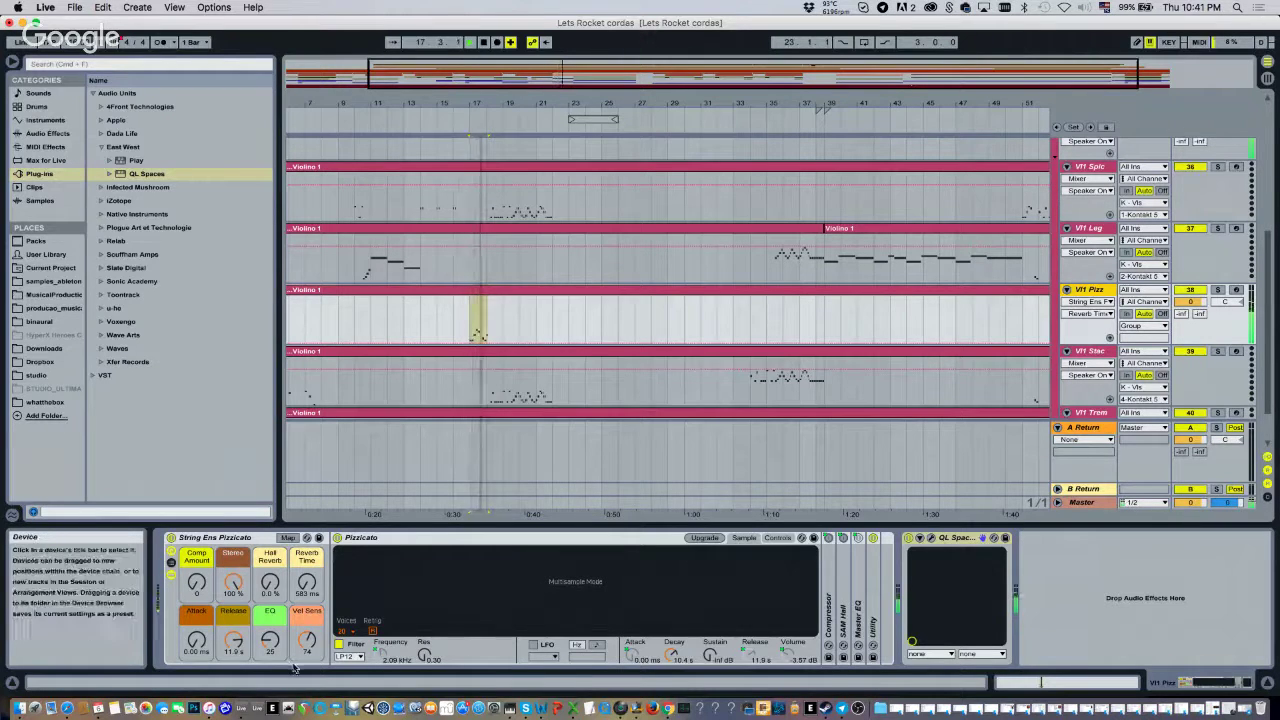
{"action": "left_click", "coordinate": [907, 541]}
{"action": "left_click", "coordinate": [465, 123]}
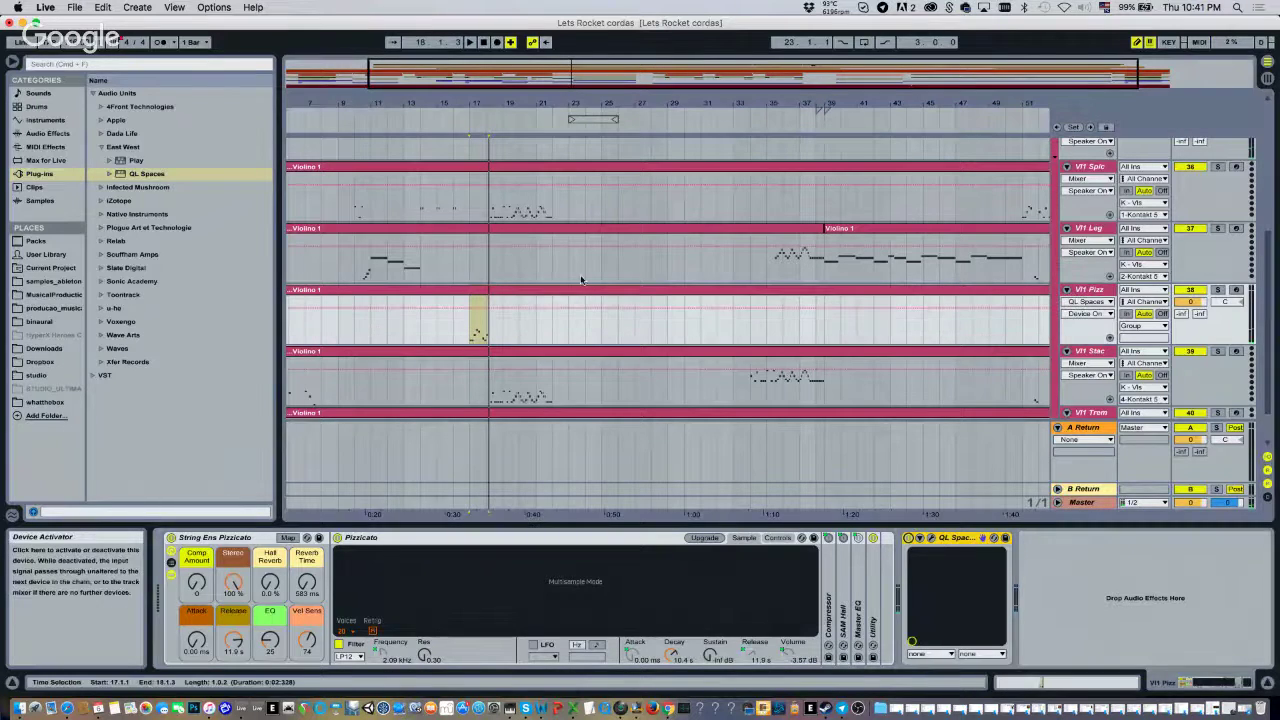
{"action": "left_click", "coordinate": [463, 127]}
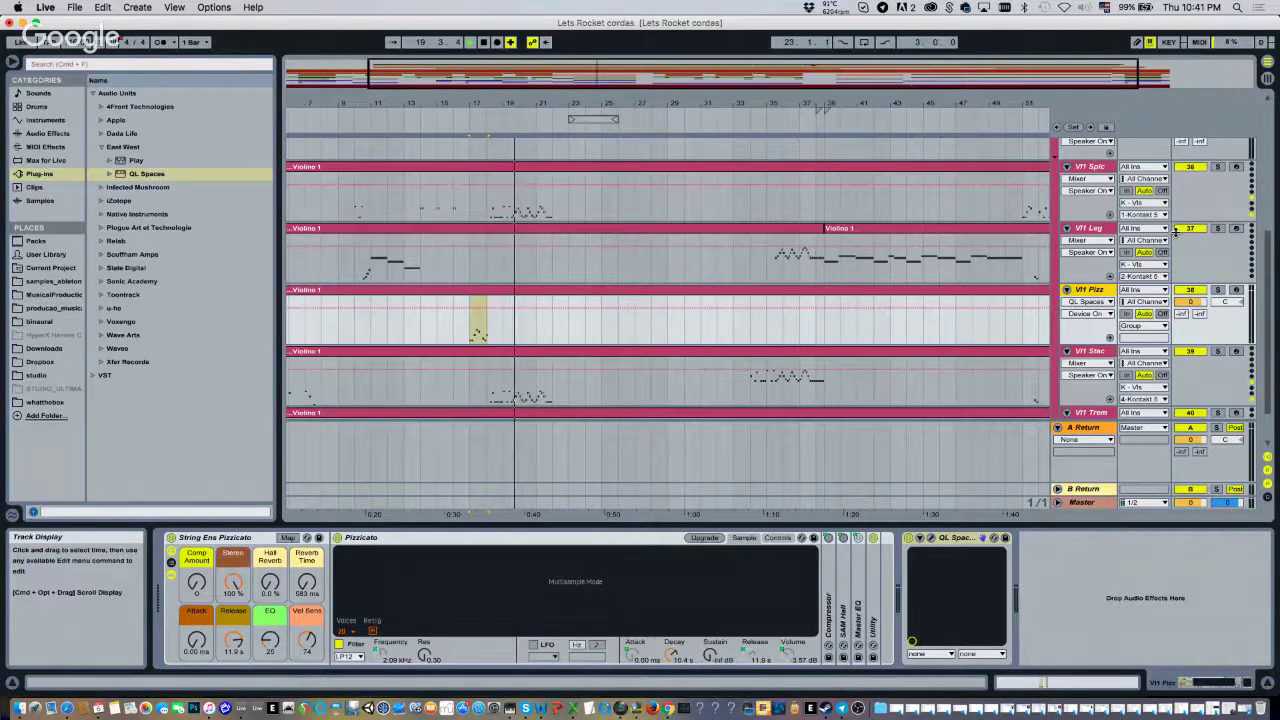
Load the East West Play instrument onto the Vl1 Leg track
{"action": "left_click", "coordinate": [1105, 230]}
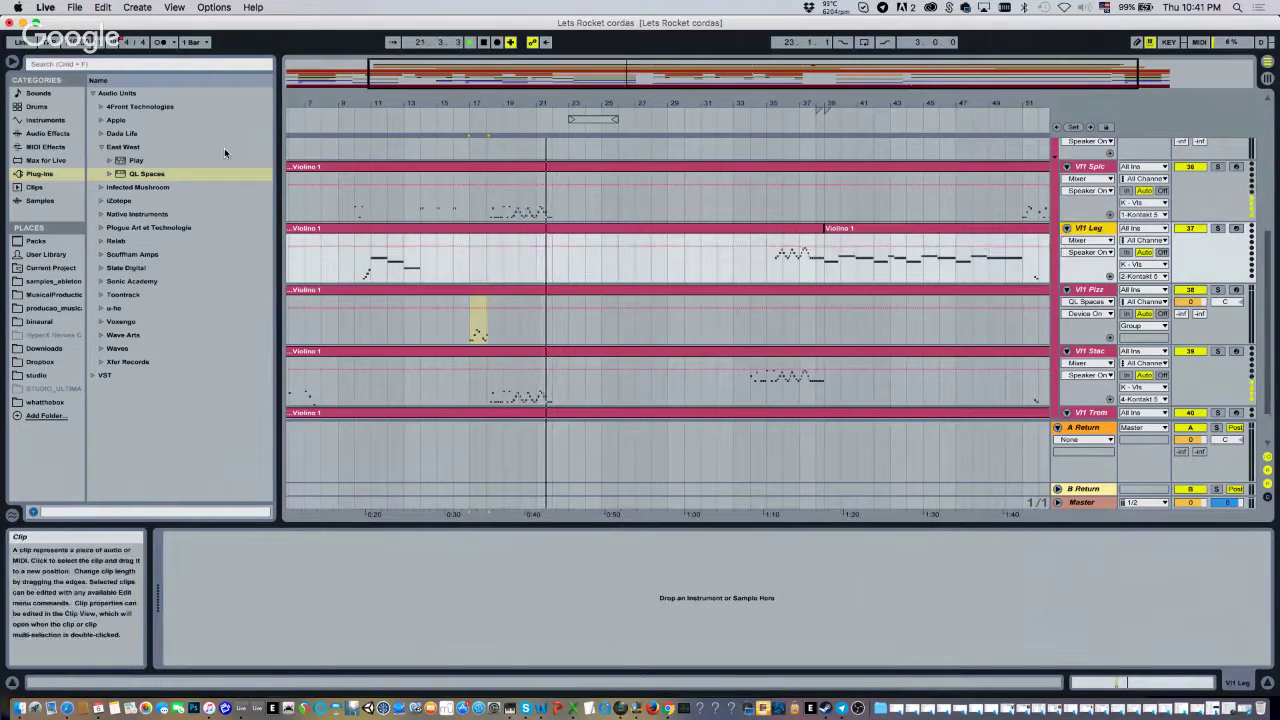
{"action": "left_click", "coordinate": [132, 160]}
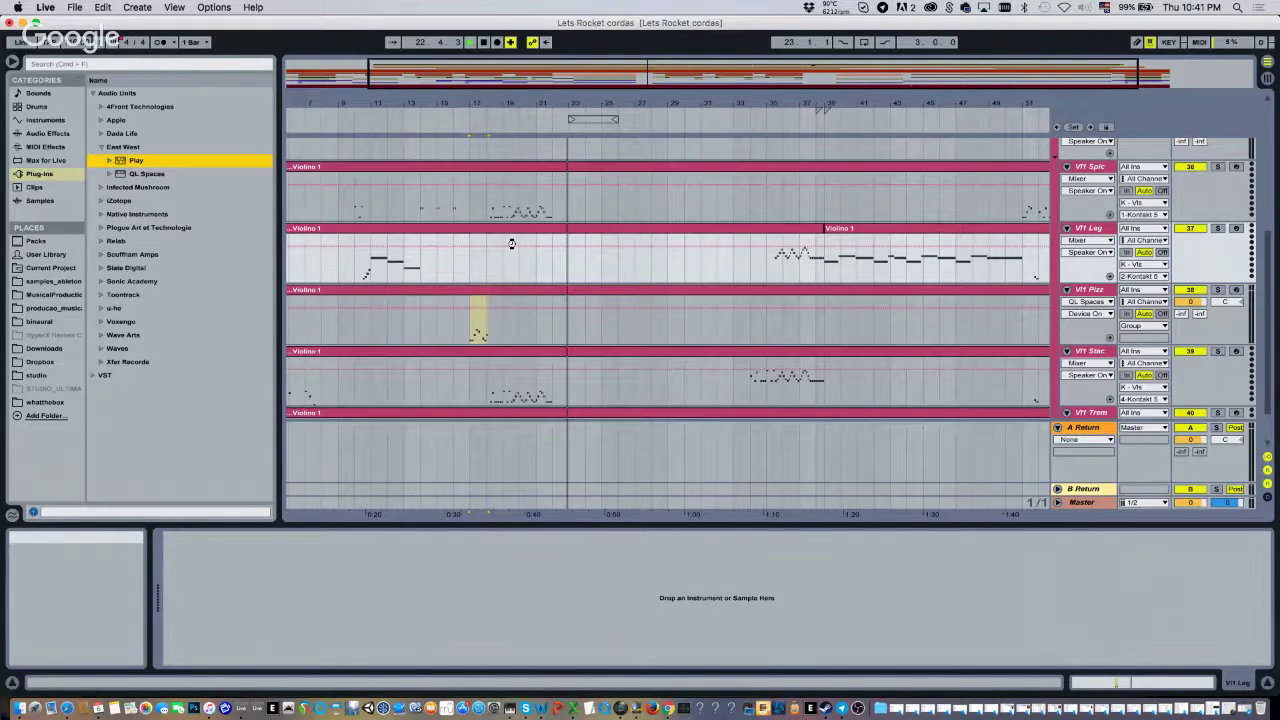
{"action": "key", "text": "Return"}
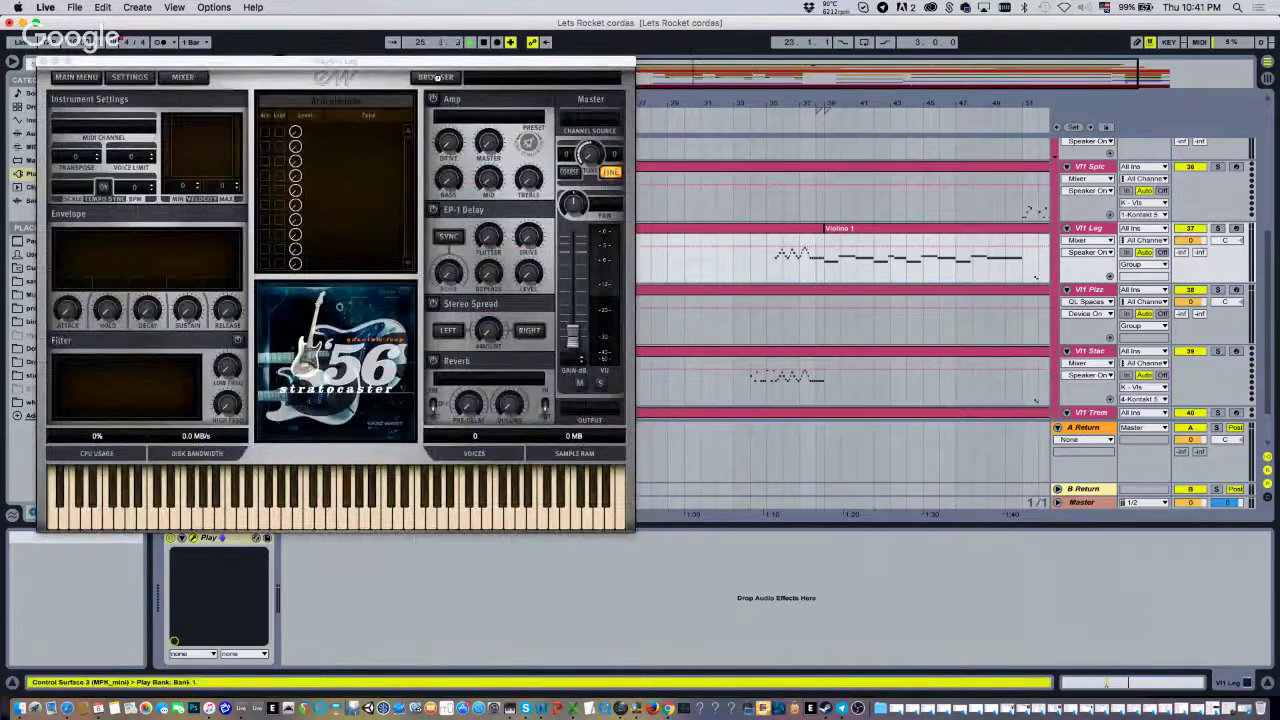
Browse Play's EW Symphonic Orchestra Gold library to the 18 Violins folder under Gold Strings
{"action": "left_click", "coordinate": [436, 77]}
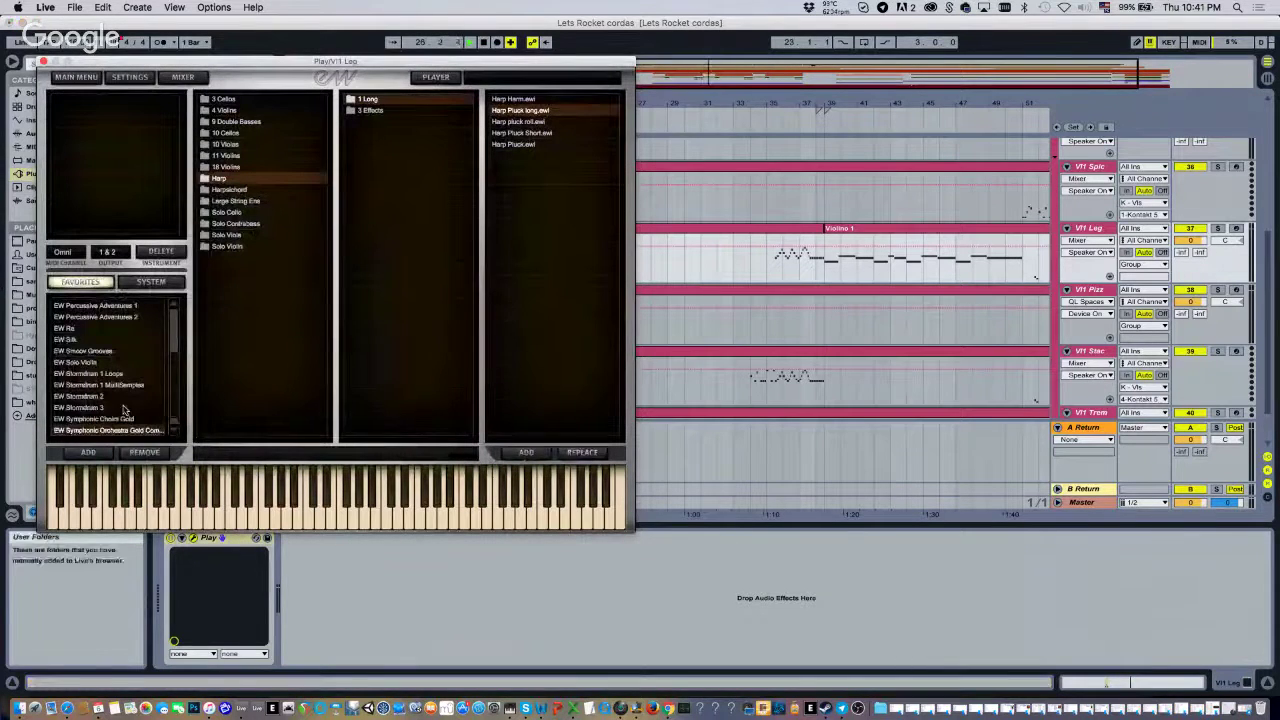
{"action": "scroll", "coordinate": [124, 410], "scroll_direction": "down", "scroll_amount": 1}
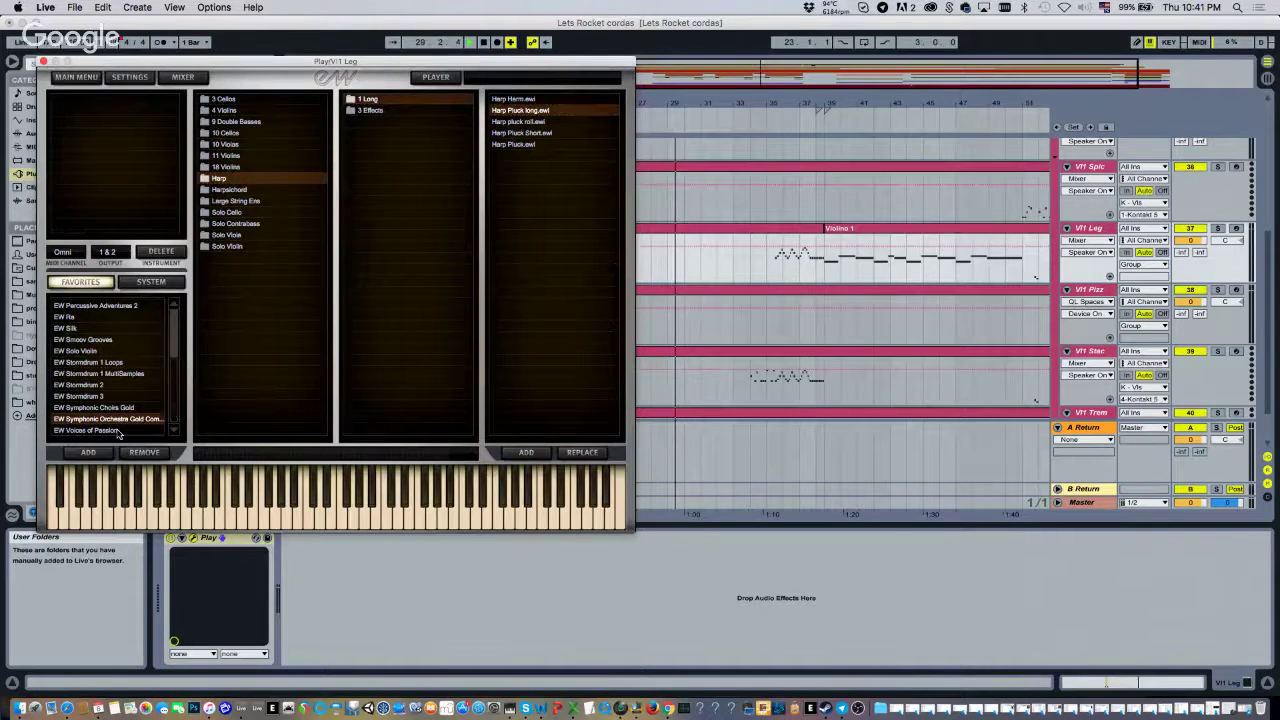
{"action": "scroll", "coordinate": [173, 370], "scroll_direction": "up", "scroll_amount": 3}
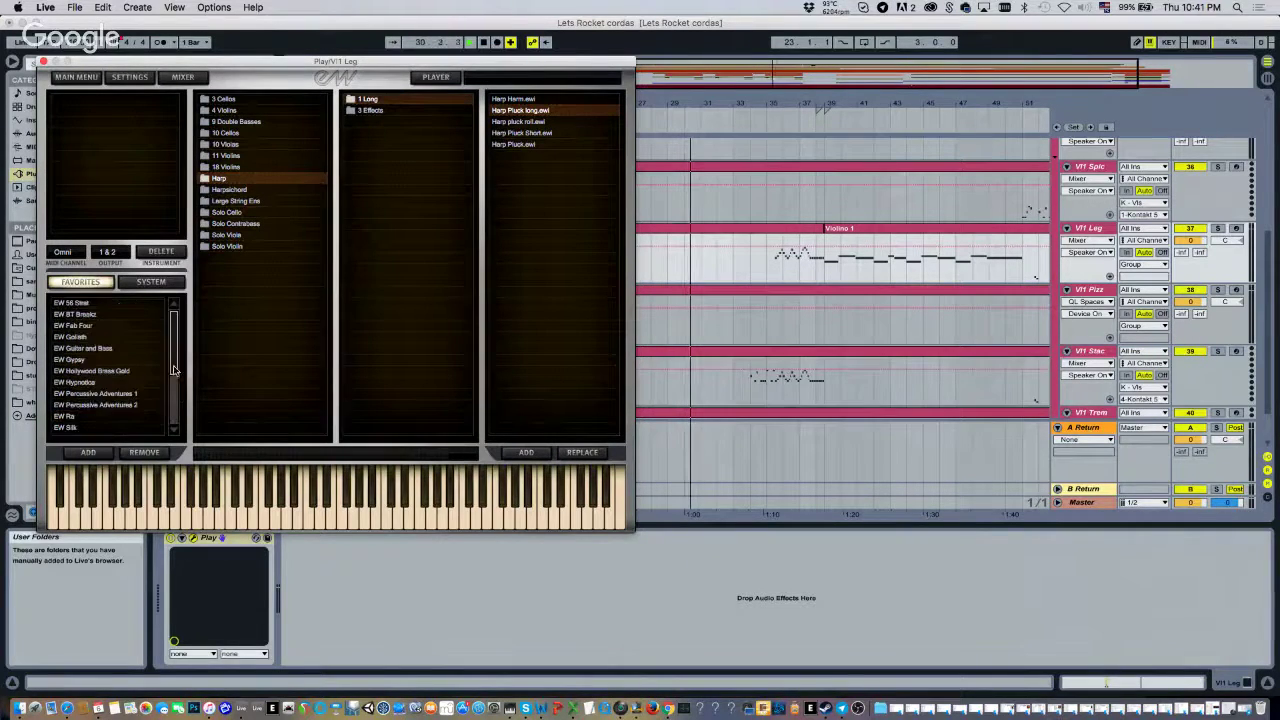
{"action": "scroll", "coordinate": [110, 410], "scroll_direction": "down", "scroll_amount": 3}
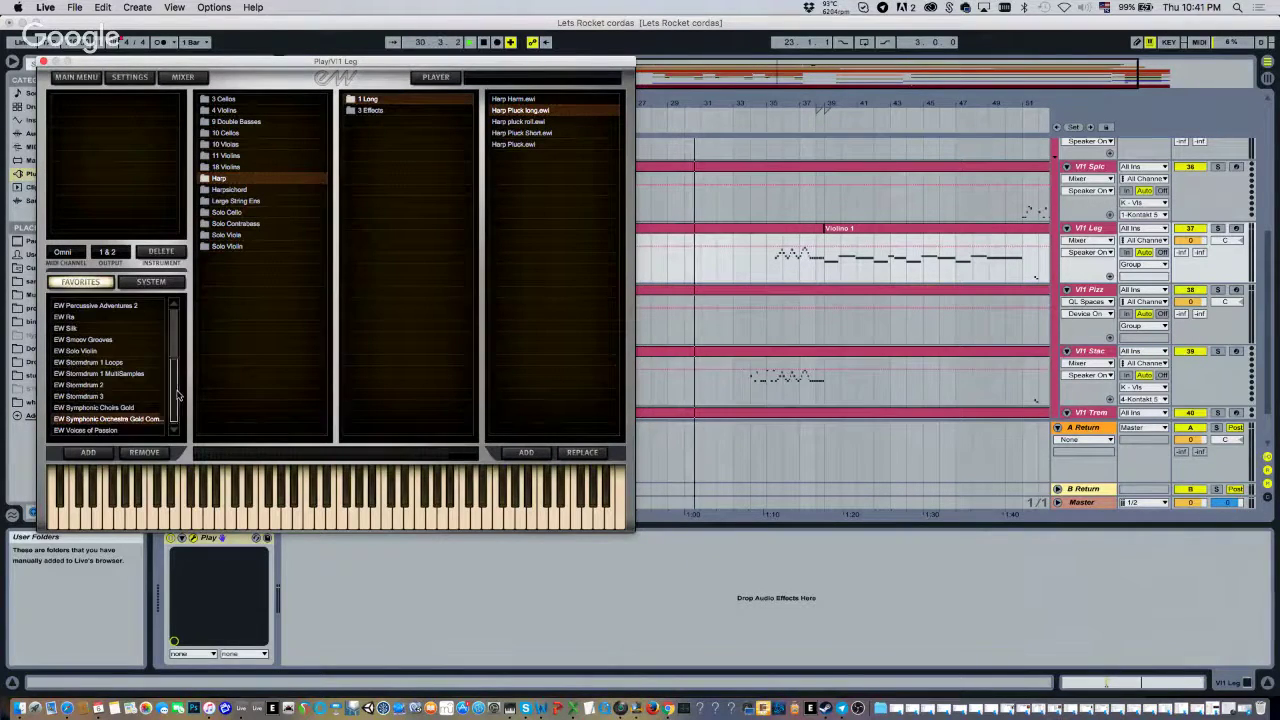
{"action": "left_click", "coordinate": [105, 420]}
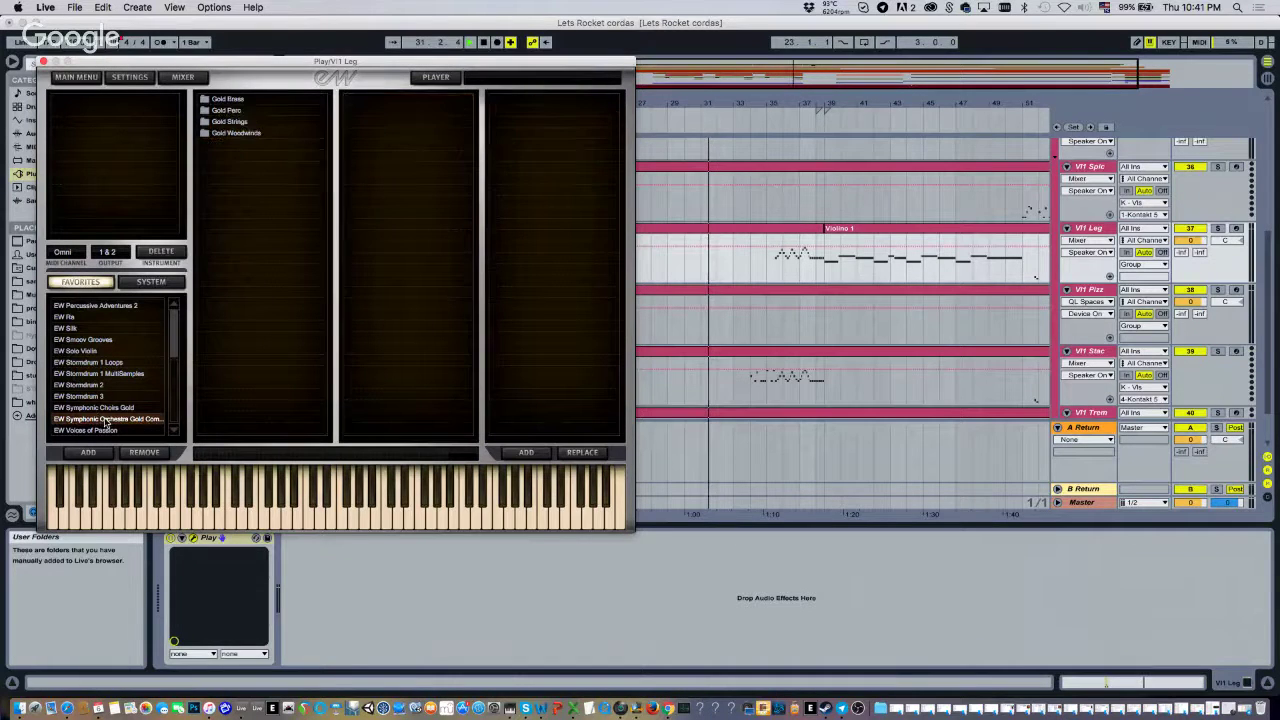
{"action": "left_click", "coordinate": [240, 121]}
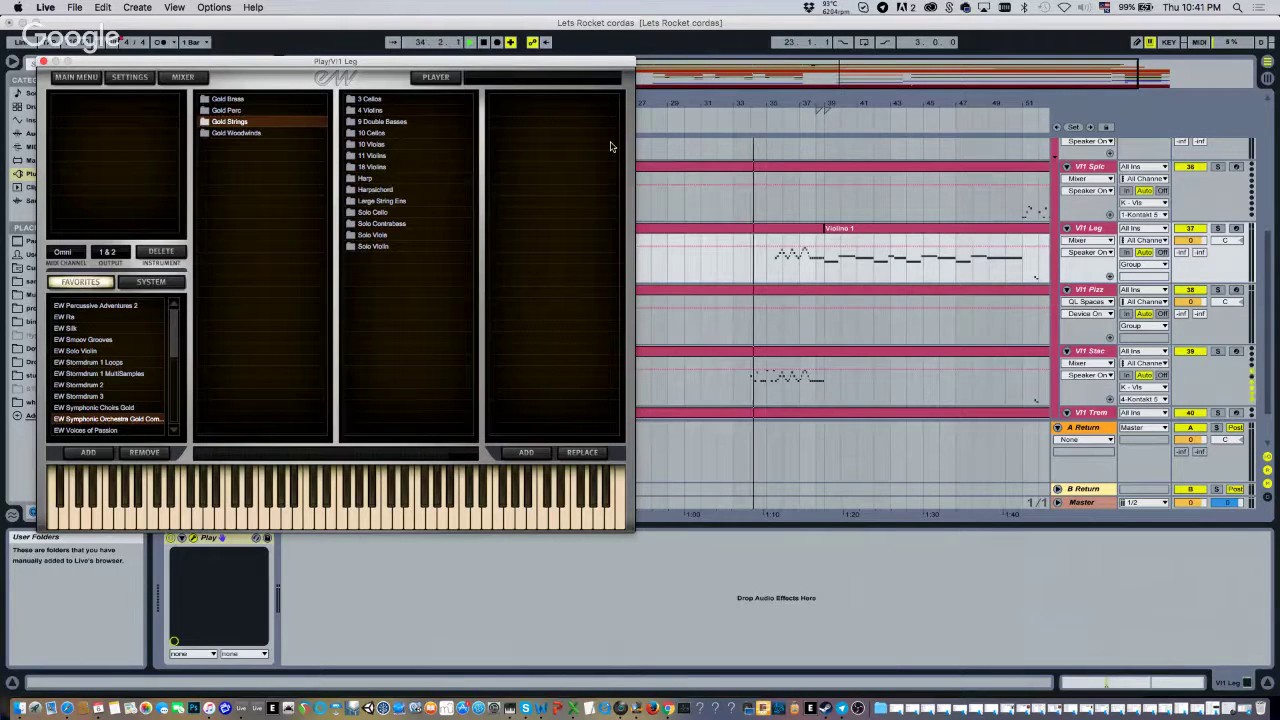
{"action": "left_click", "coordinate": [374, 156]}
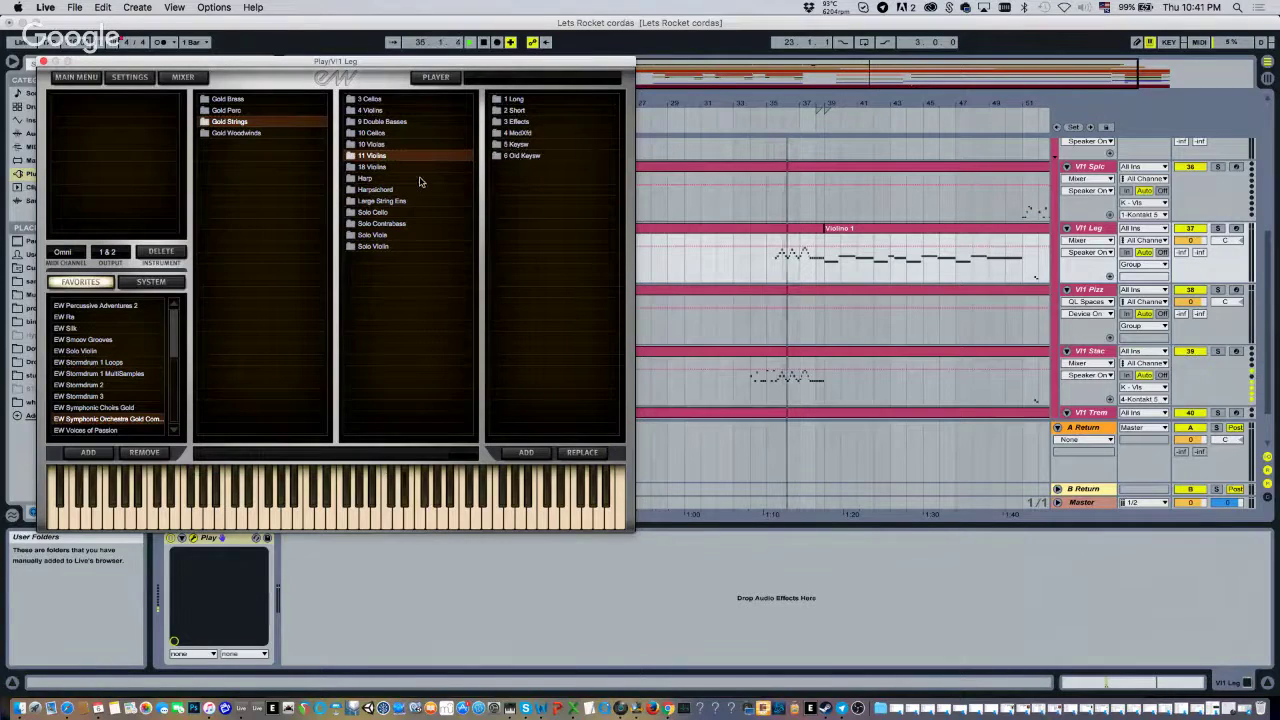
{"action": "left_click", "coordinate": [394, 167]}
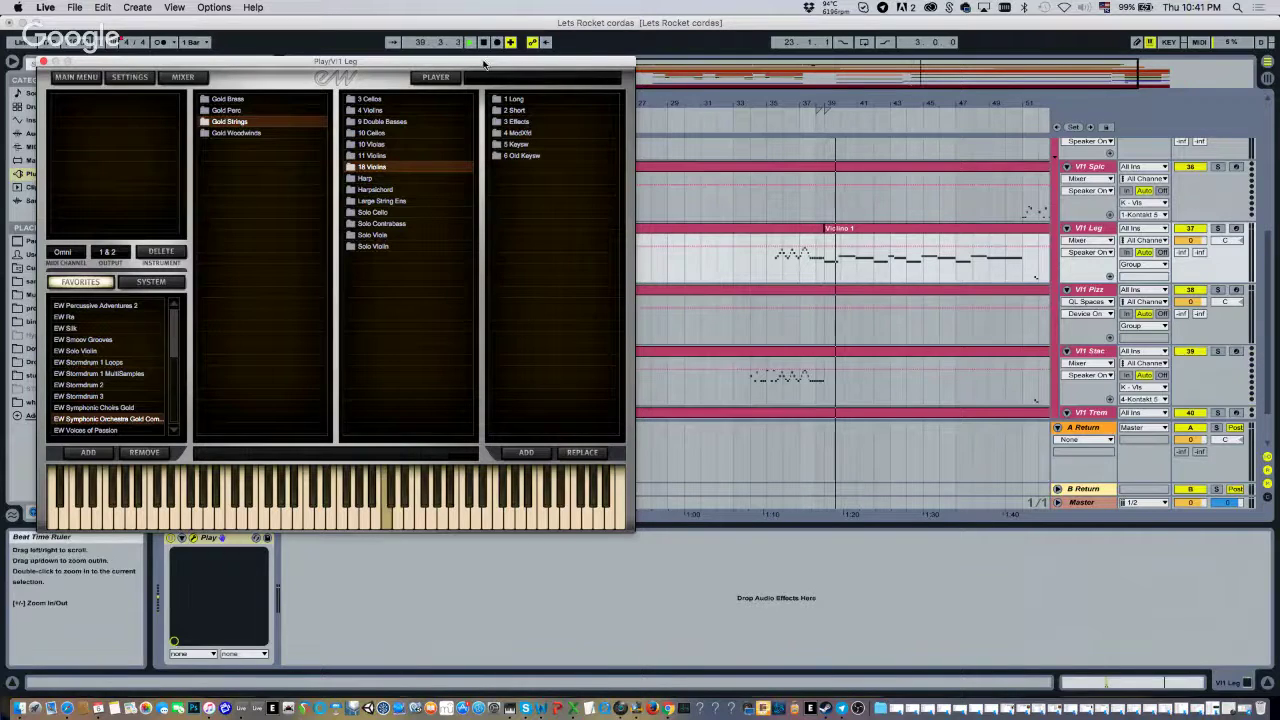
Compare the Long and Short articulations of 18 Violins, load 18V Sus-Leg.ewi from Long as the instrument, and close Play
{"action": "left_click_drag", "start_coordinate": [484, 64], "coordinate": [523, 129]}
{"action": "left_click", "coordinate": [510, 103]}
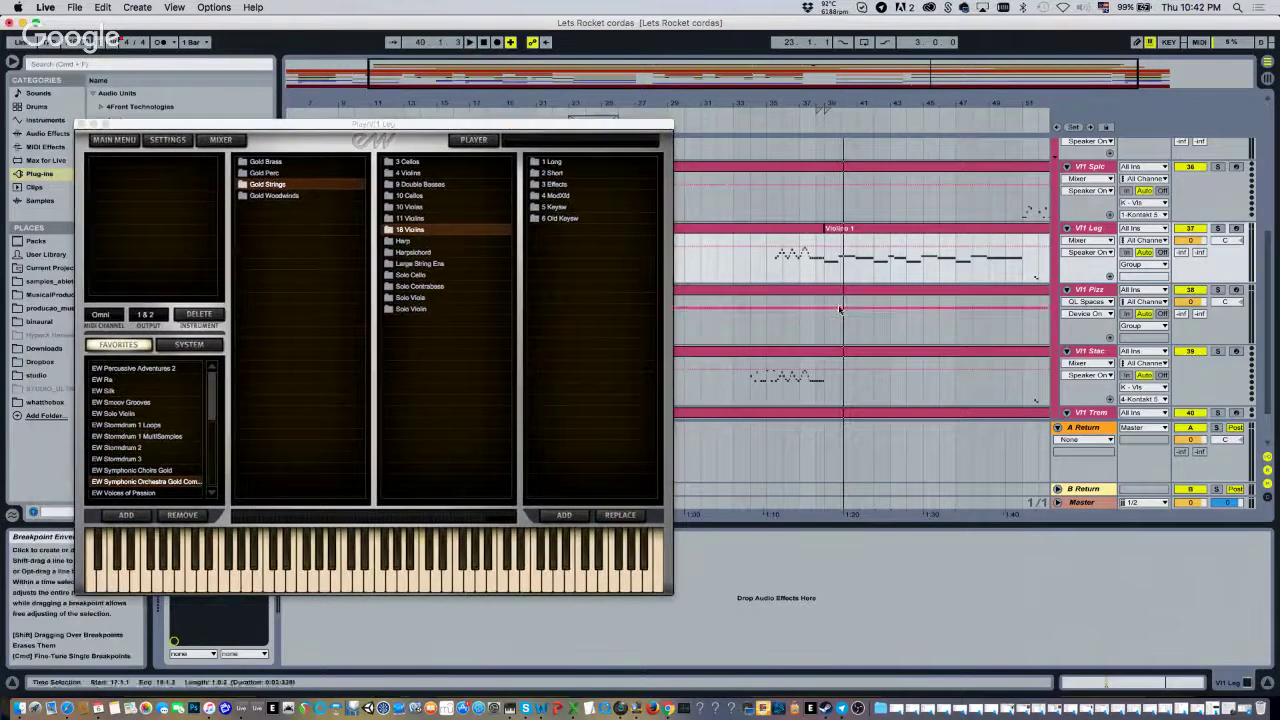
{"action": "left_click", "coordinate": [556, 166]}
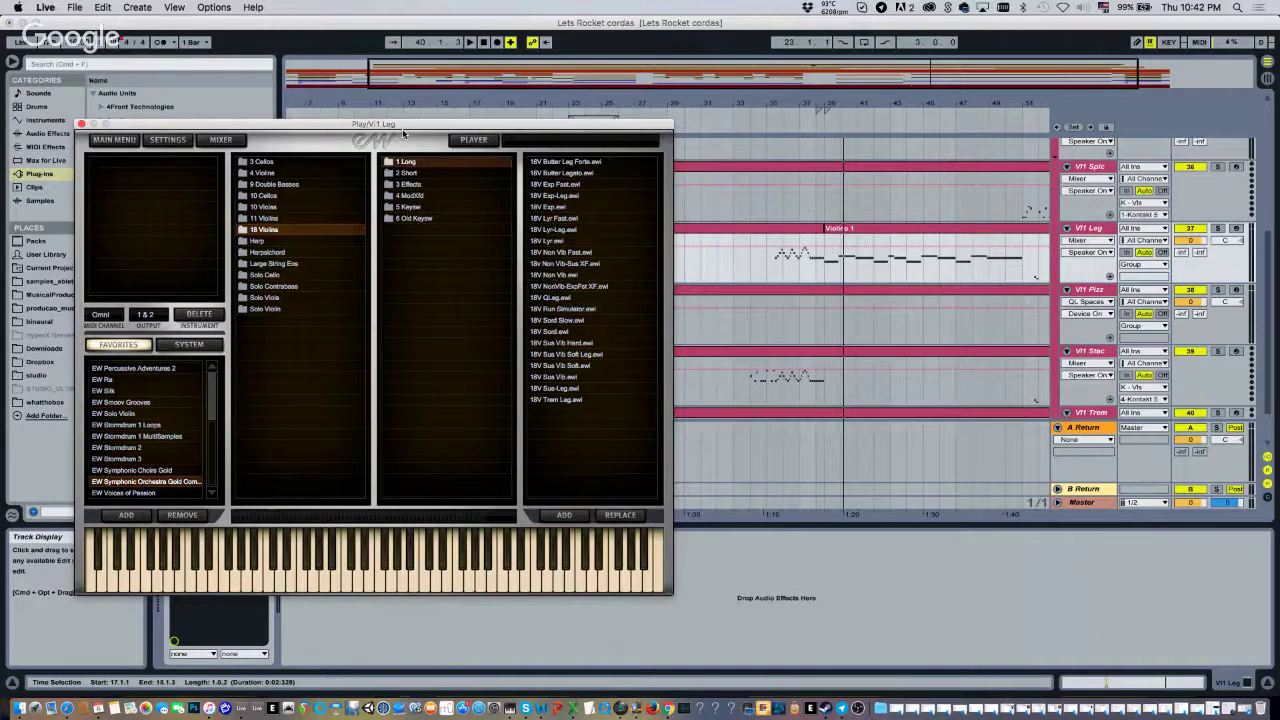
{"action": "left_click", "coordinate": [407, 174]}
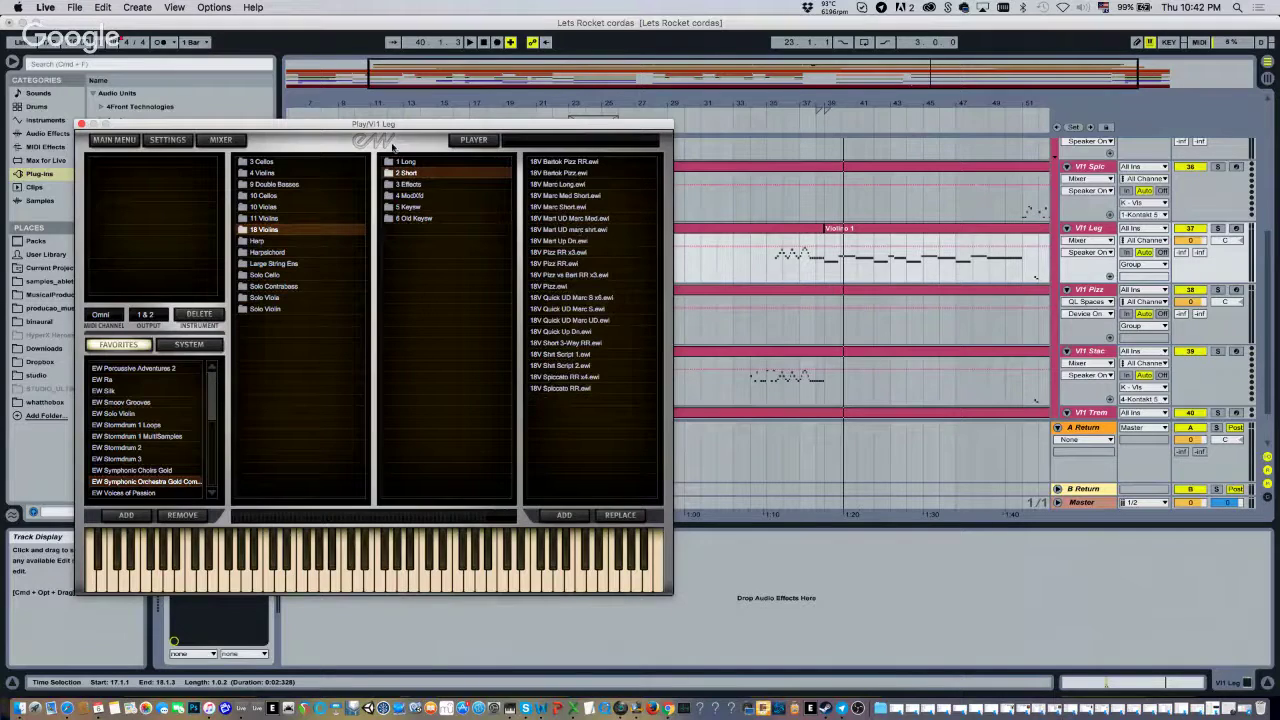
{"action": "left_click", "coordinate": [402, 161]}
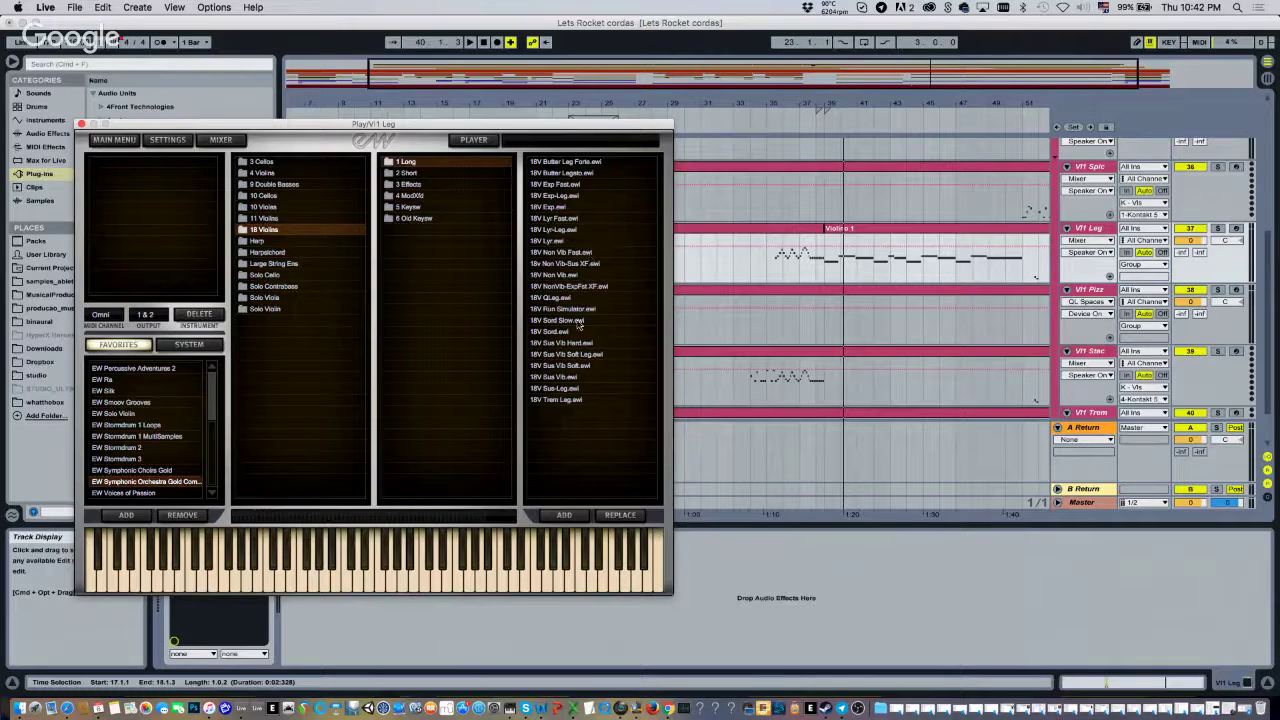
{"action": "left_click", "coordinate": [567, 389]}
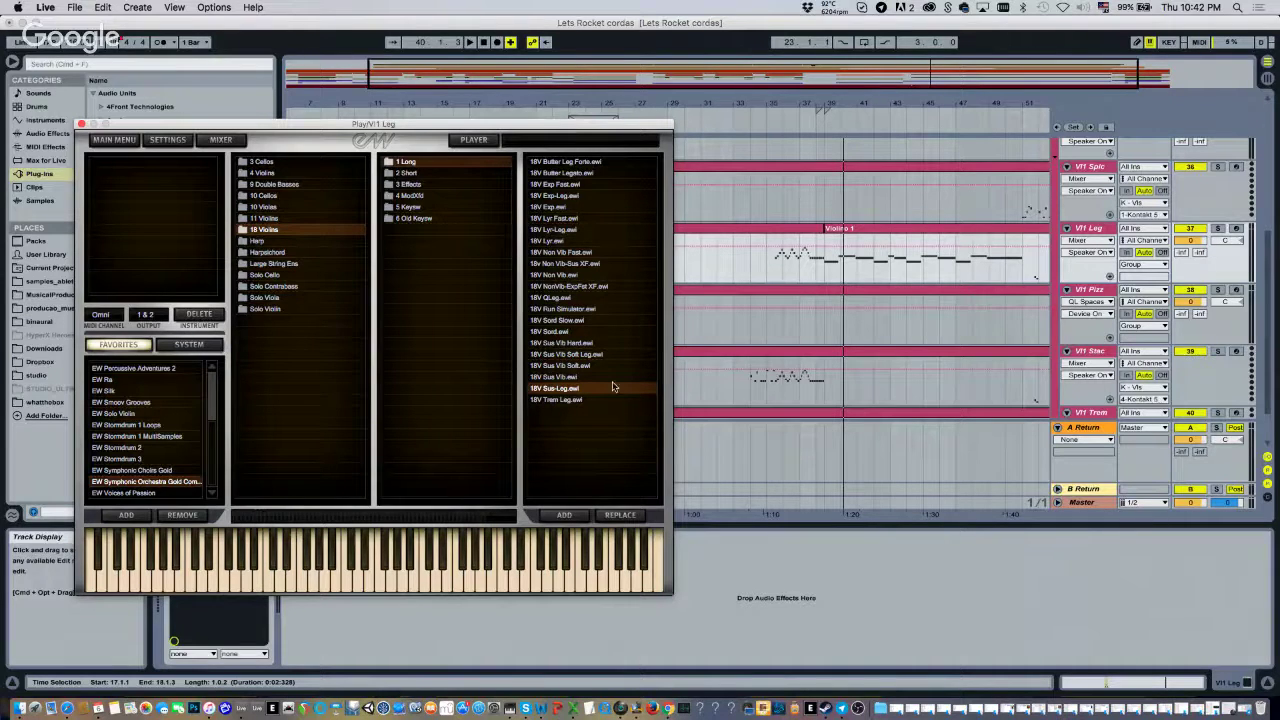
{"action": "left_click", "coordinate": [617, 514]}
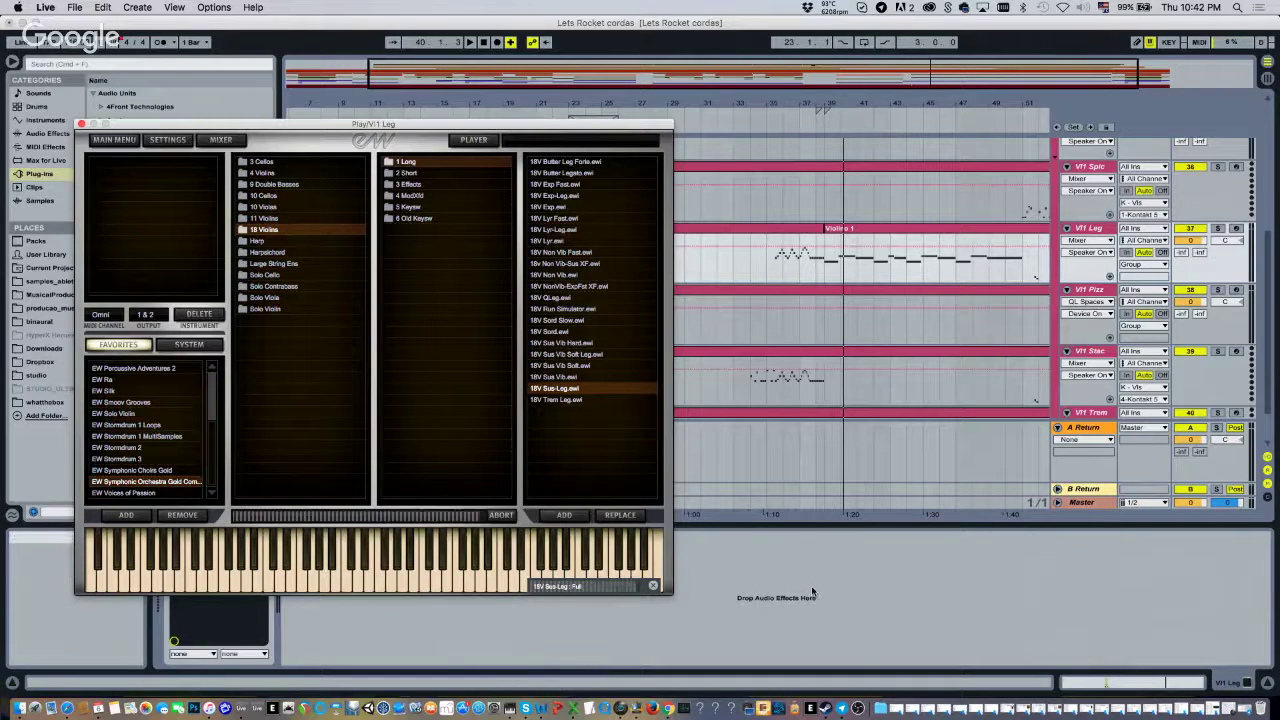
{"action": "left_click", "coordinate": [82, 124]}
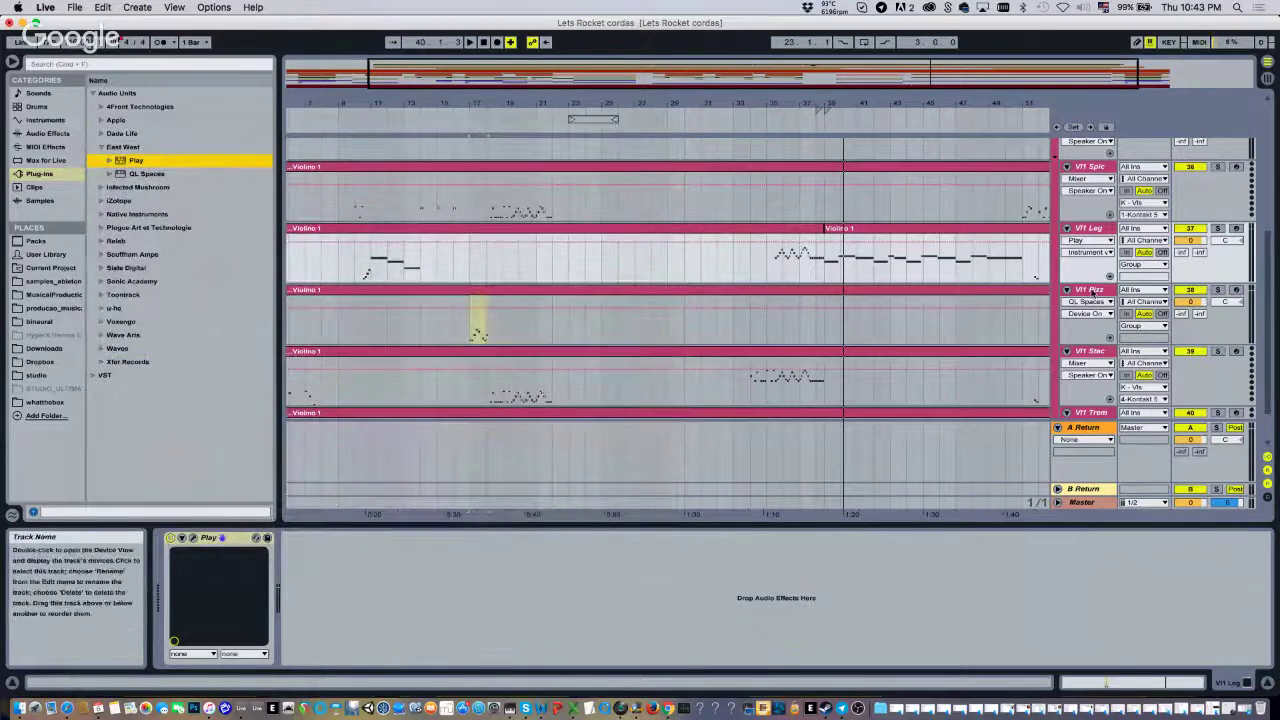
Move the QL Spaces reverb from the Vl1 Pizz track to the Violinos 1 group track
{"action": "left_click", "coordinate": [1199, 324]}
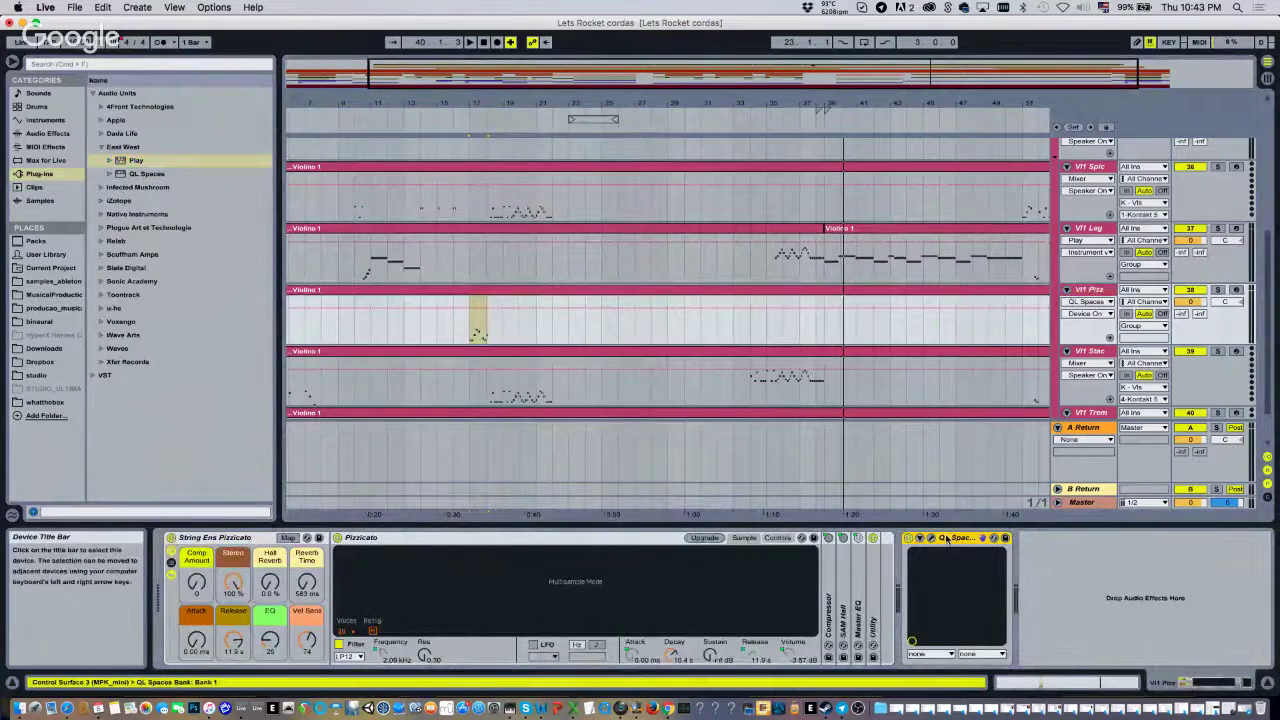
{"action": "key", "text": "Delete"}
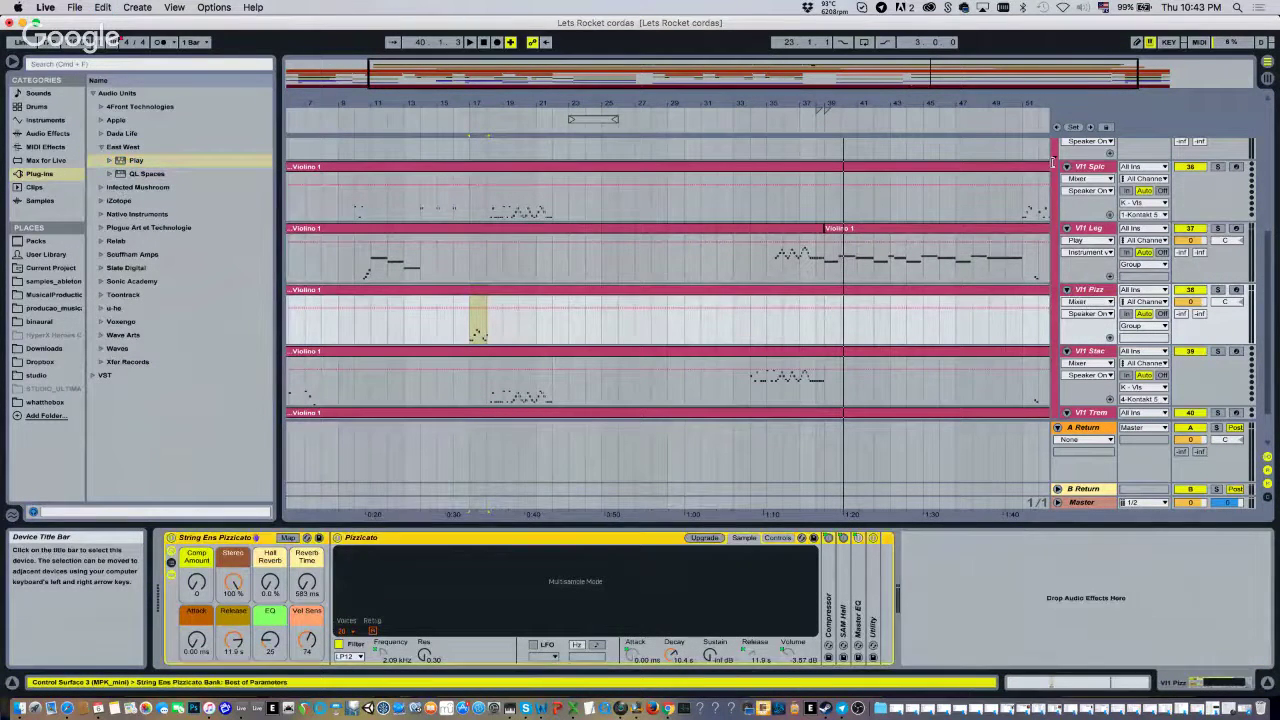
{"action": "scroll", "coordinate": [970, 265], "scroll_direction": "up", "scroll_amount": 3}
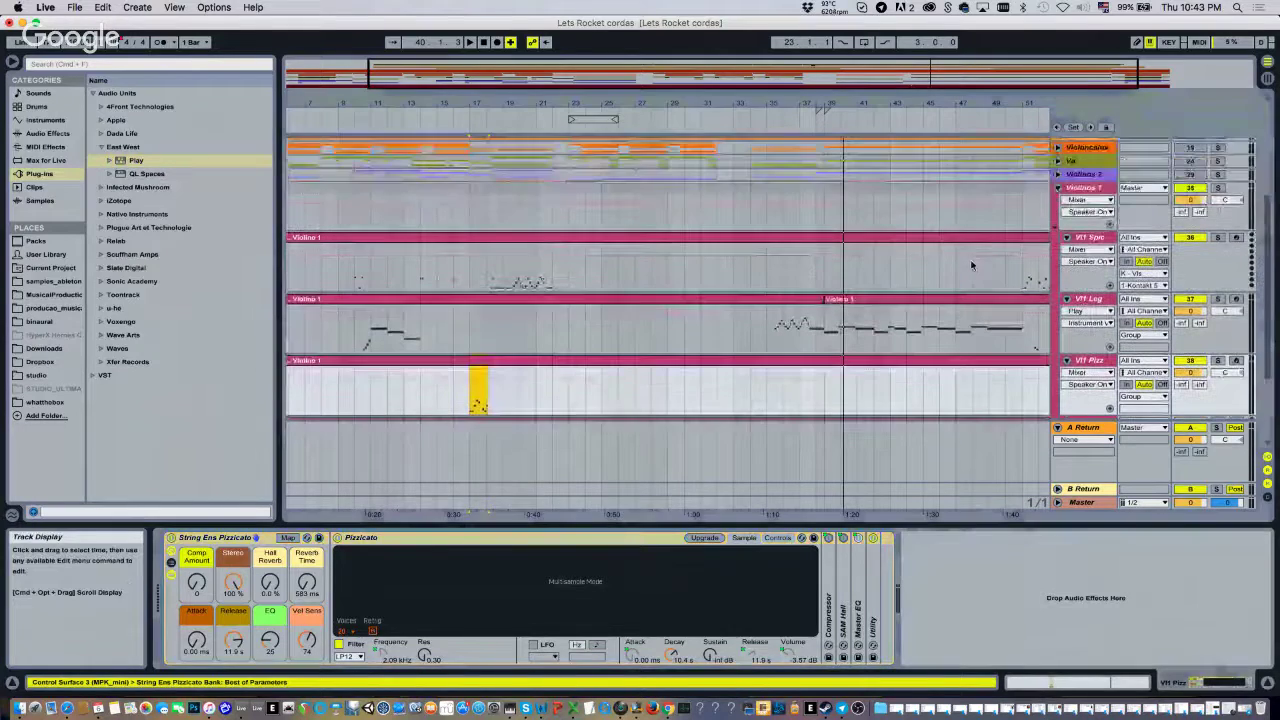
{"action": "left_click", "coordinate": [1085, 187]}
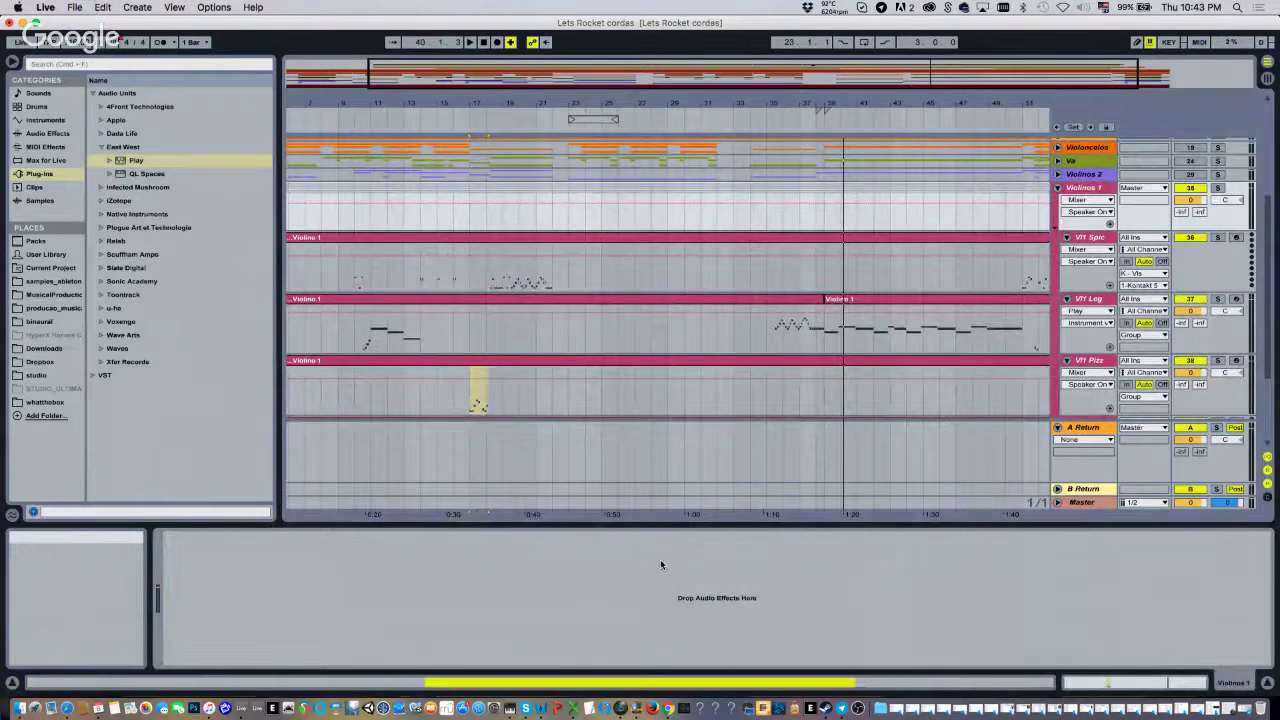
{"action": "left_click", "coordinate": [872, 368]}
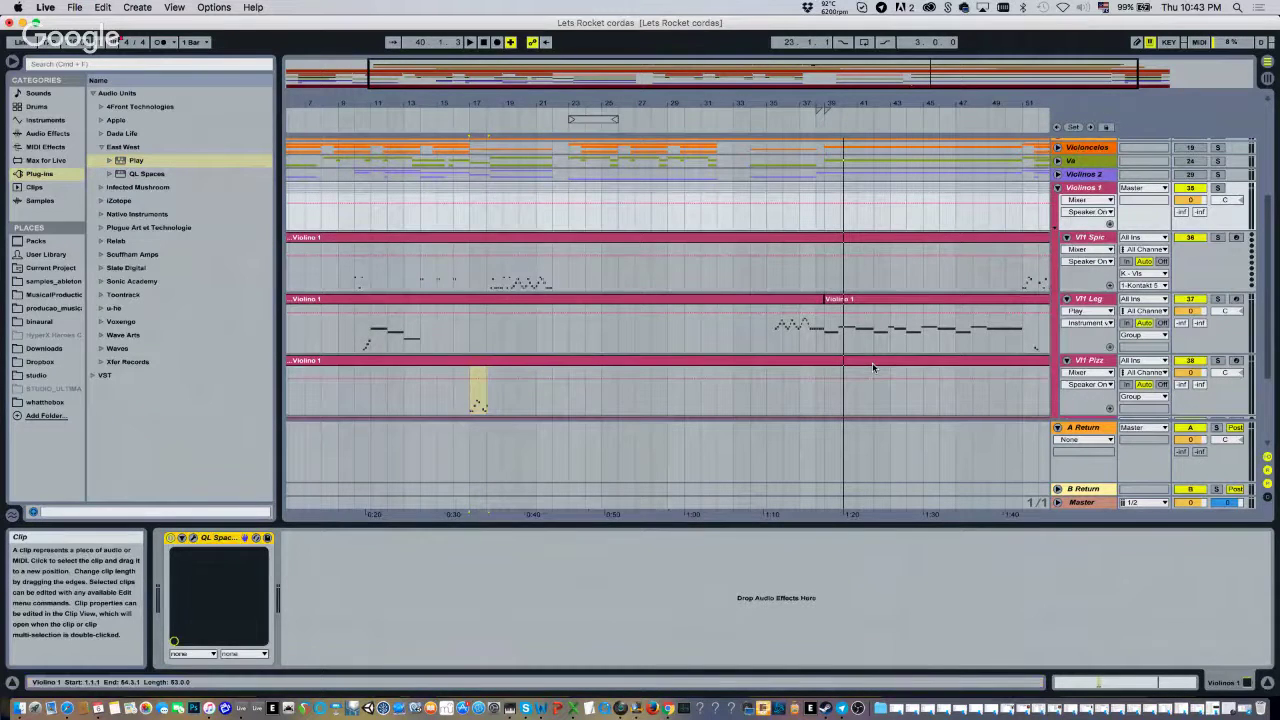
Replace the Vl1 Leg track's Play instrument with 18V Lyr-Leg.ewi from the 18 Violins Long articulations and close Play
{"action": "left_click", "coordinate": [350, 271]}
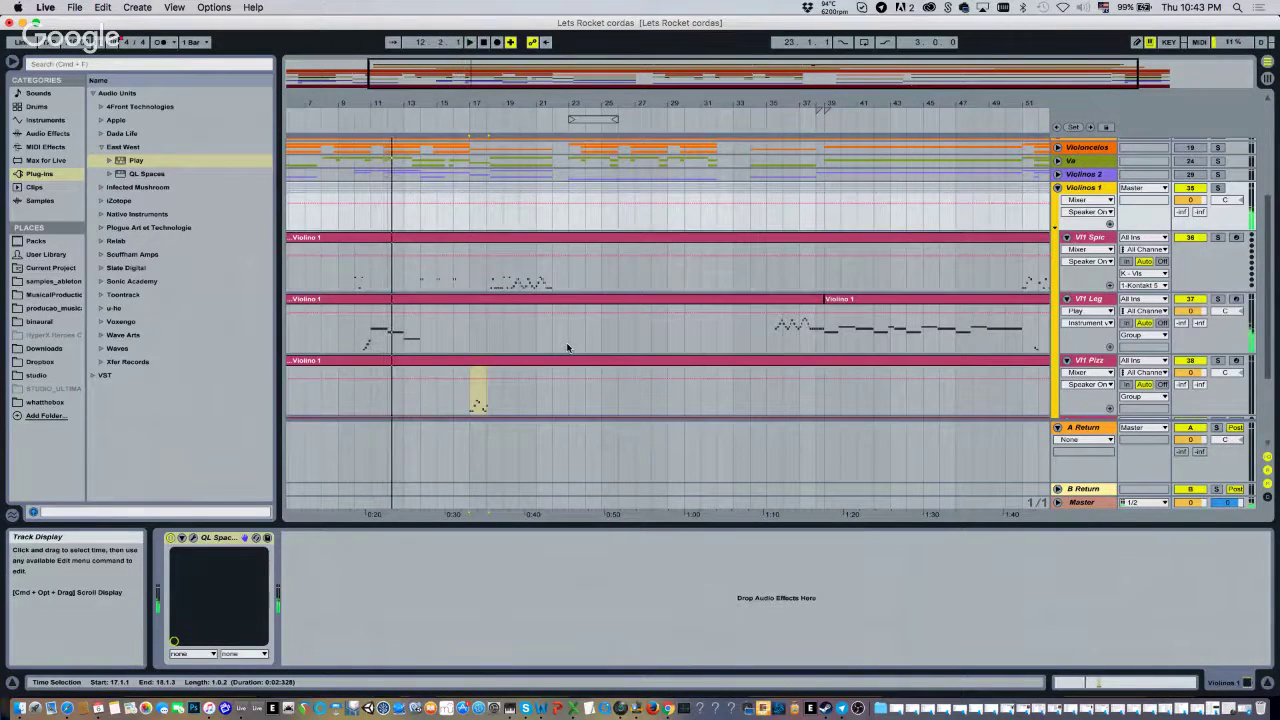
{"action": "left_click", "coordinate": [1126, 322]}
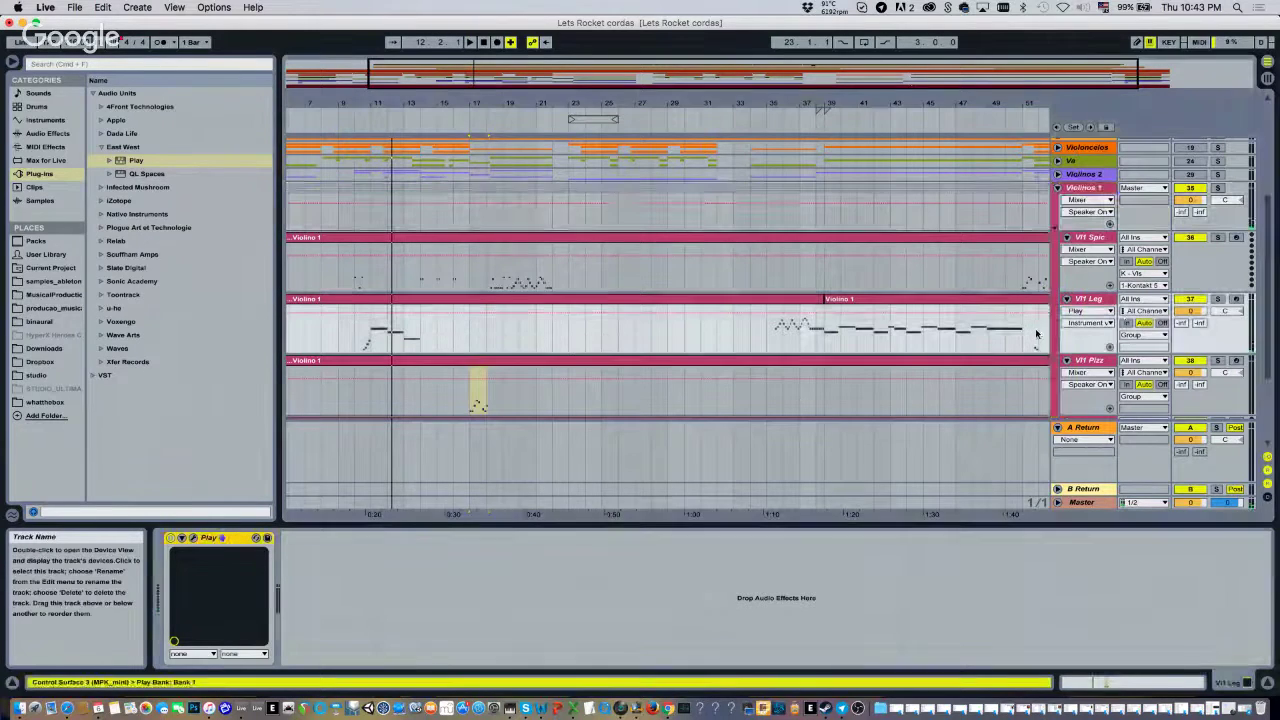
{"action": "left_click", "coordinate": [210, 542]}
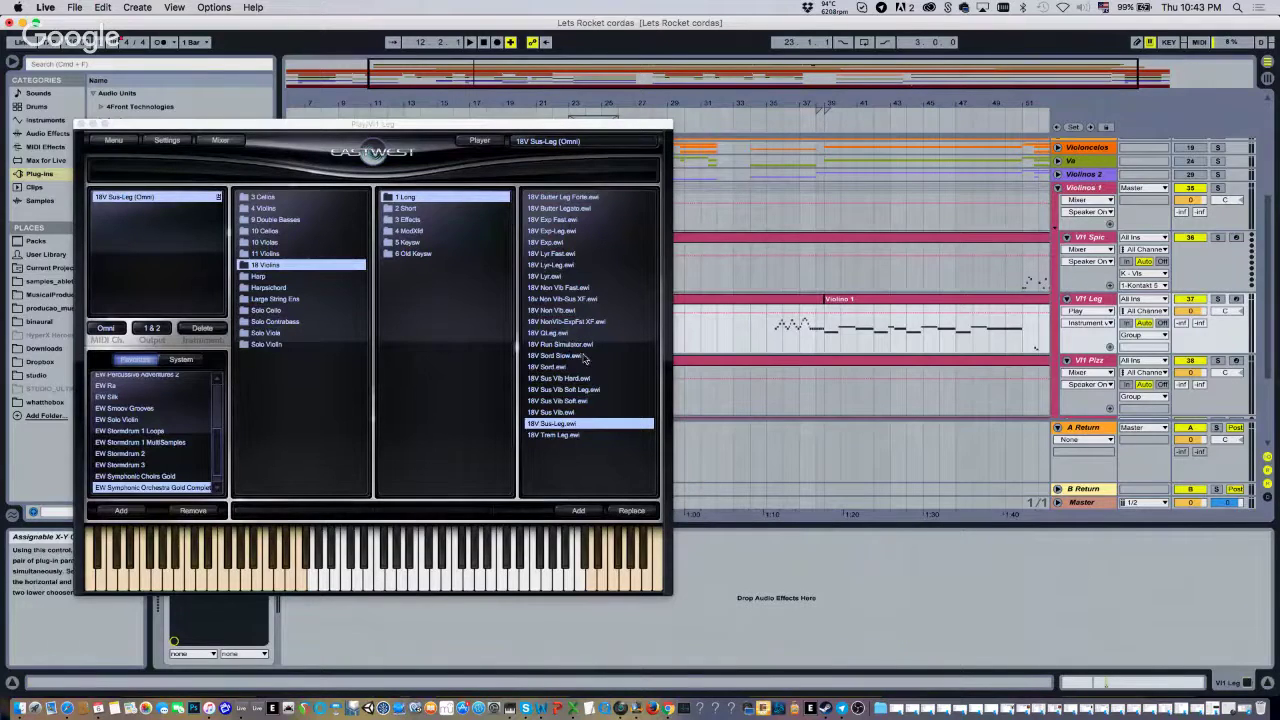
{"action": "left_click", "coordinate": [565, 275]}
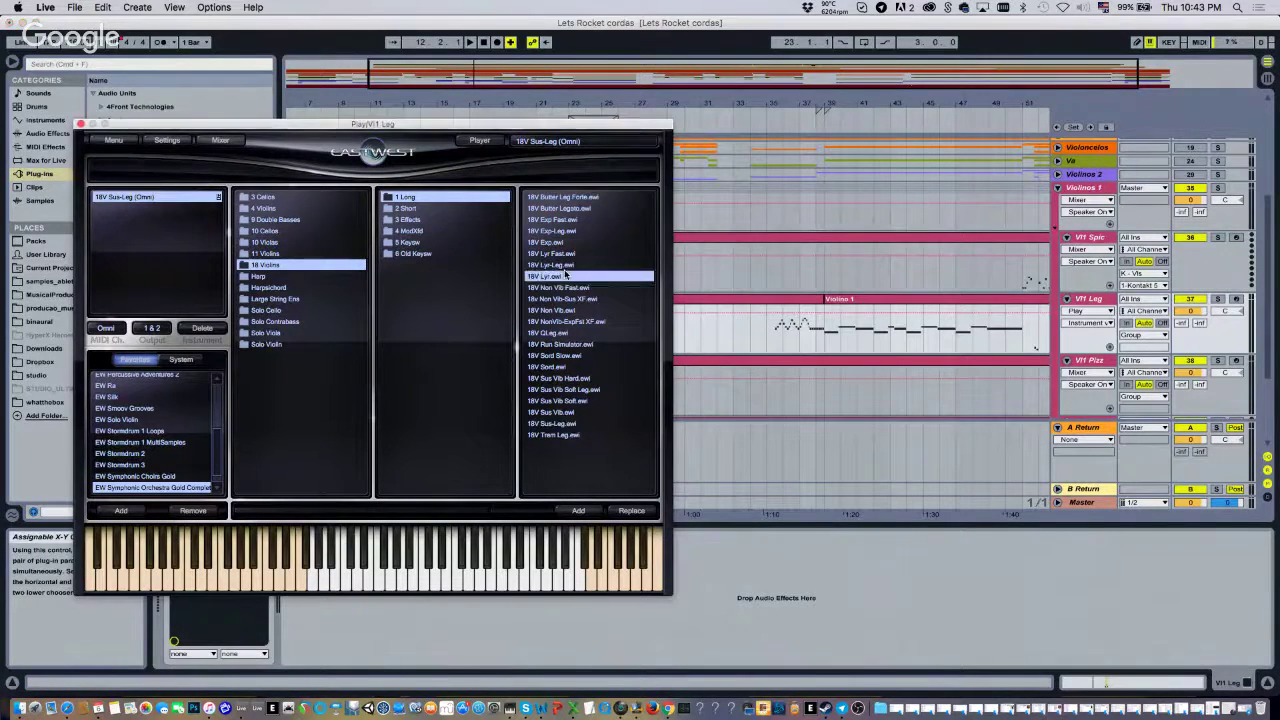
{"action": "left_click", "coordinate": [567, 265]}
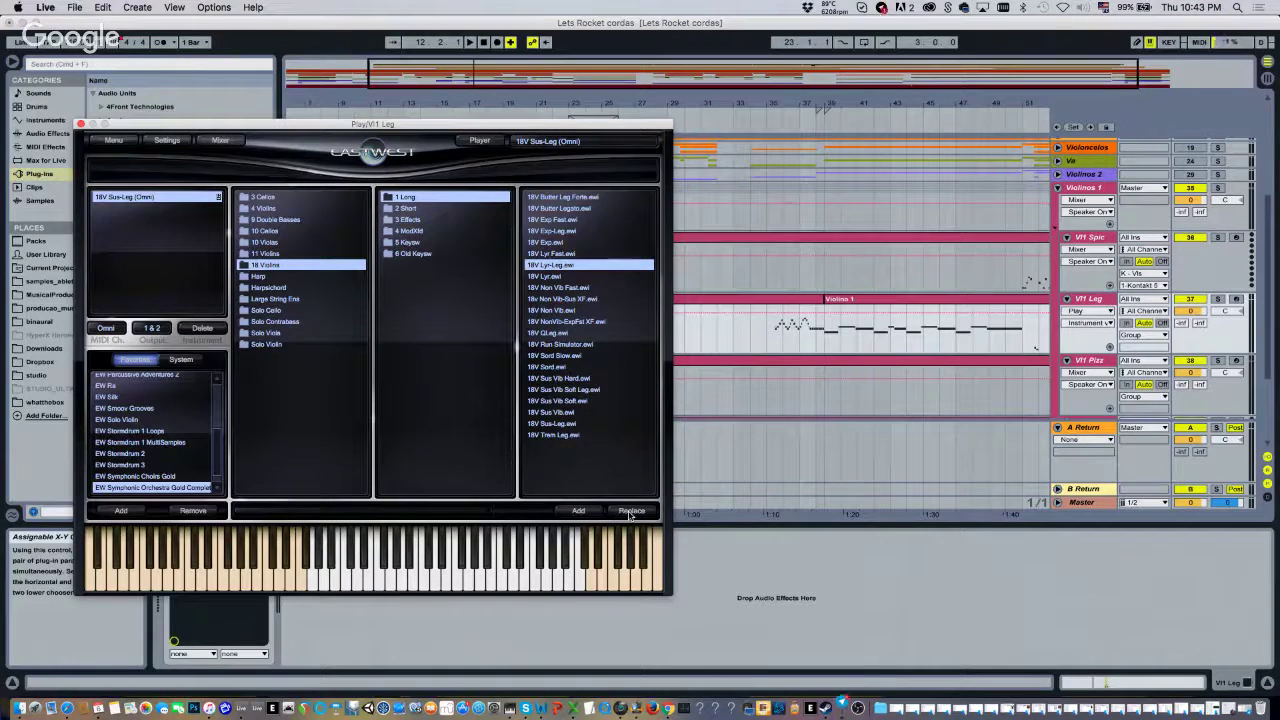
{"action": "left_click", "coordinate": [630, 511]}
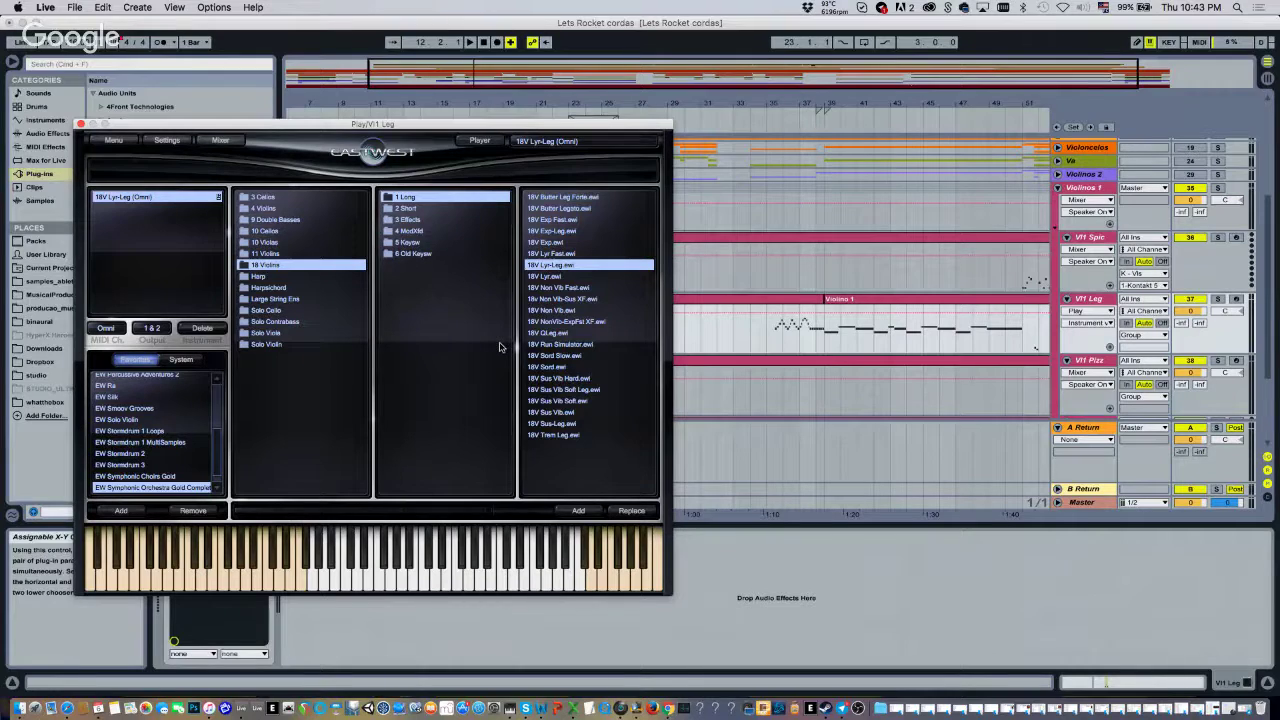
{"action": "left_click", "coordinate": [80, 125]}
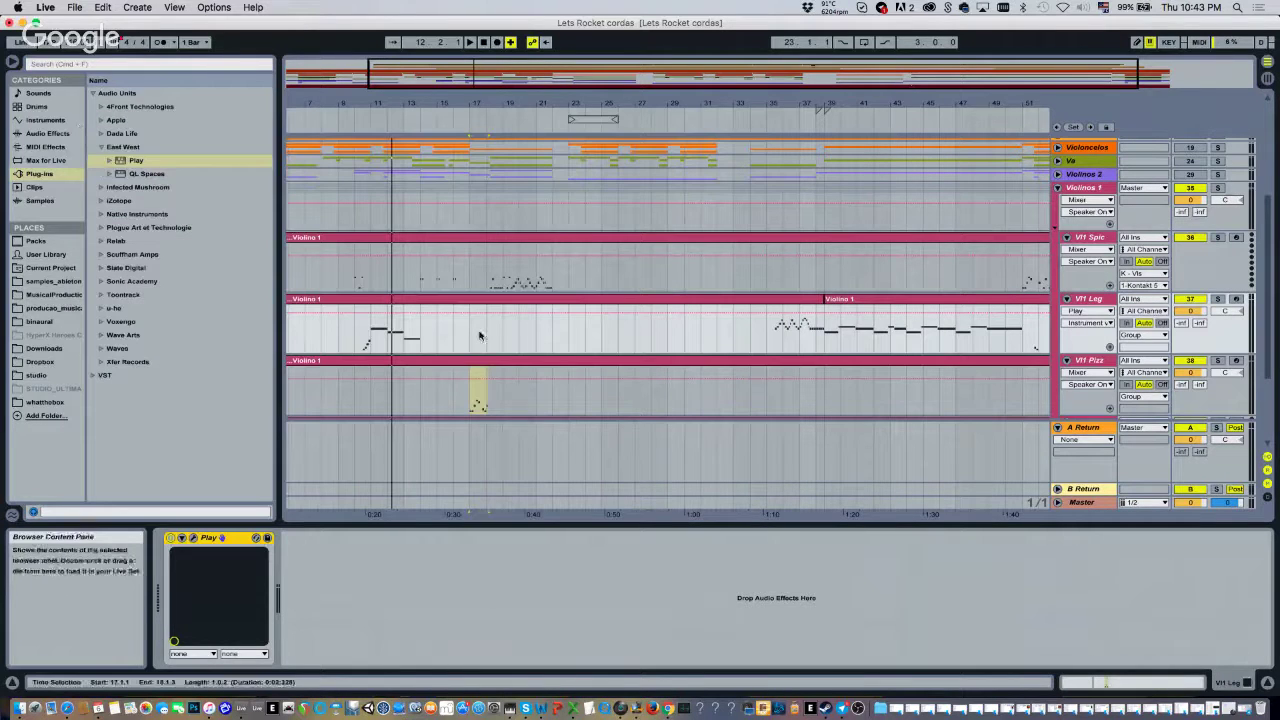
Audition Vl1 Leg from about bar 10 and display the MIDI Ctrl envelopes of its first Violino 1 clip
{"action": "left_click", "coordinate": [358, 121]}
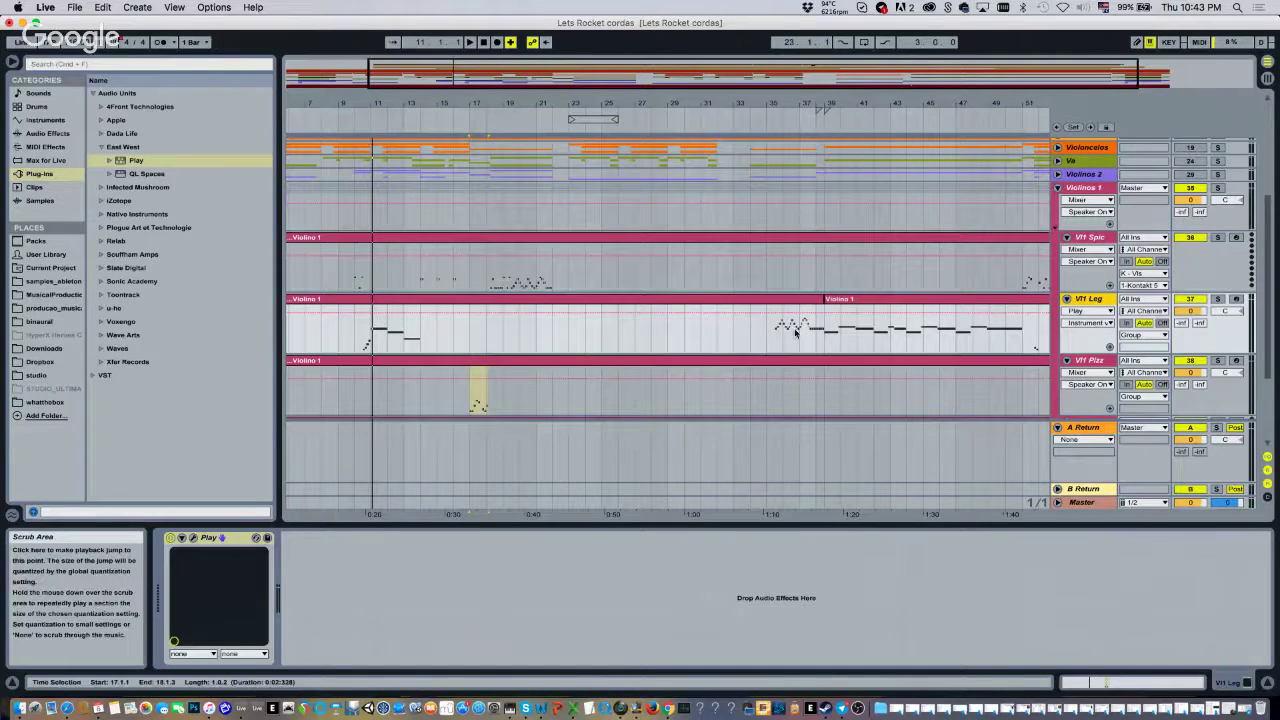
{"action": "double_click", "coordinate": [587, 301]}
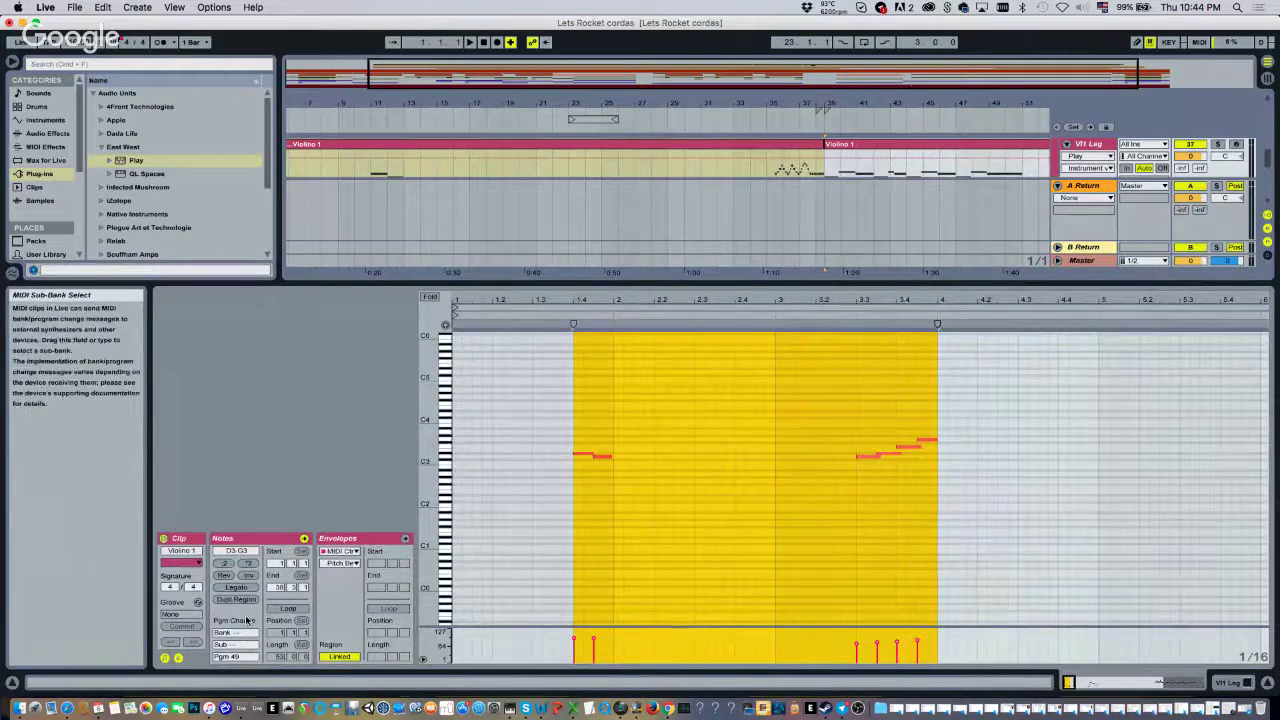
{"action": "left_click", "coordinate": [338, 551]}
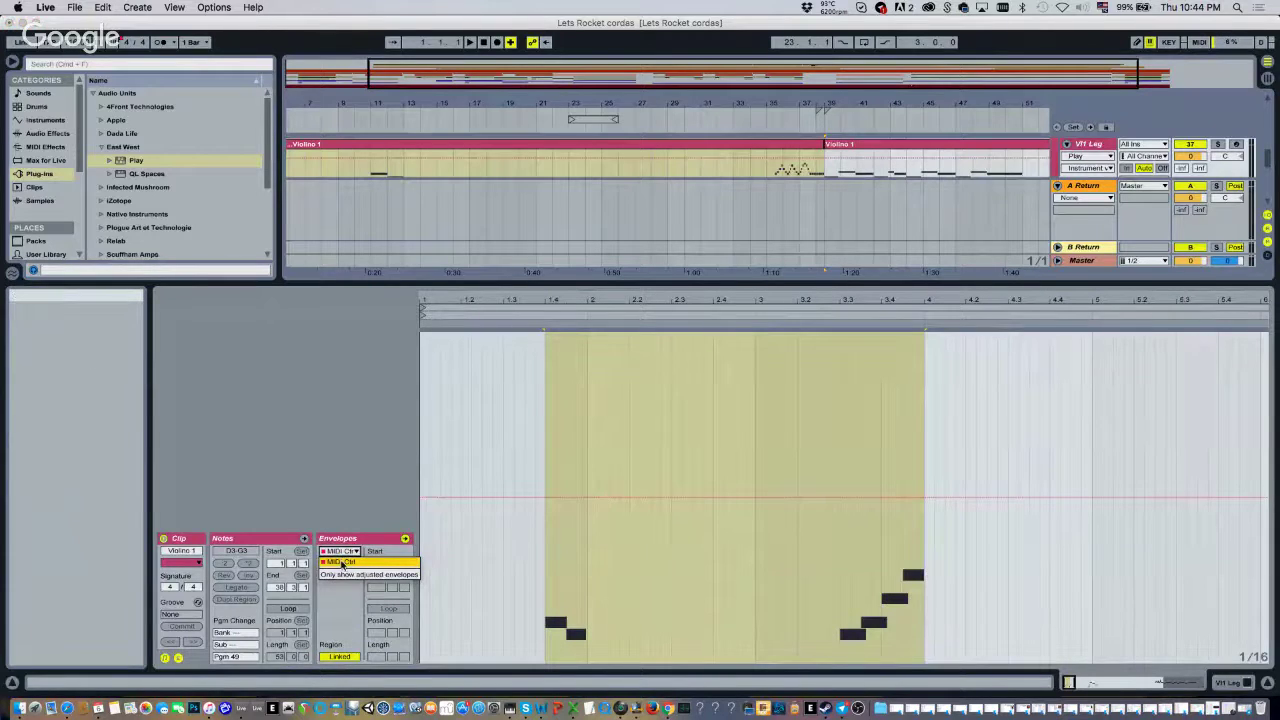
{"action": "left_click", "coordinate": [340, 562]}
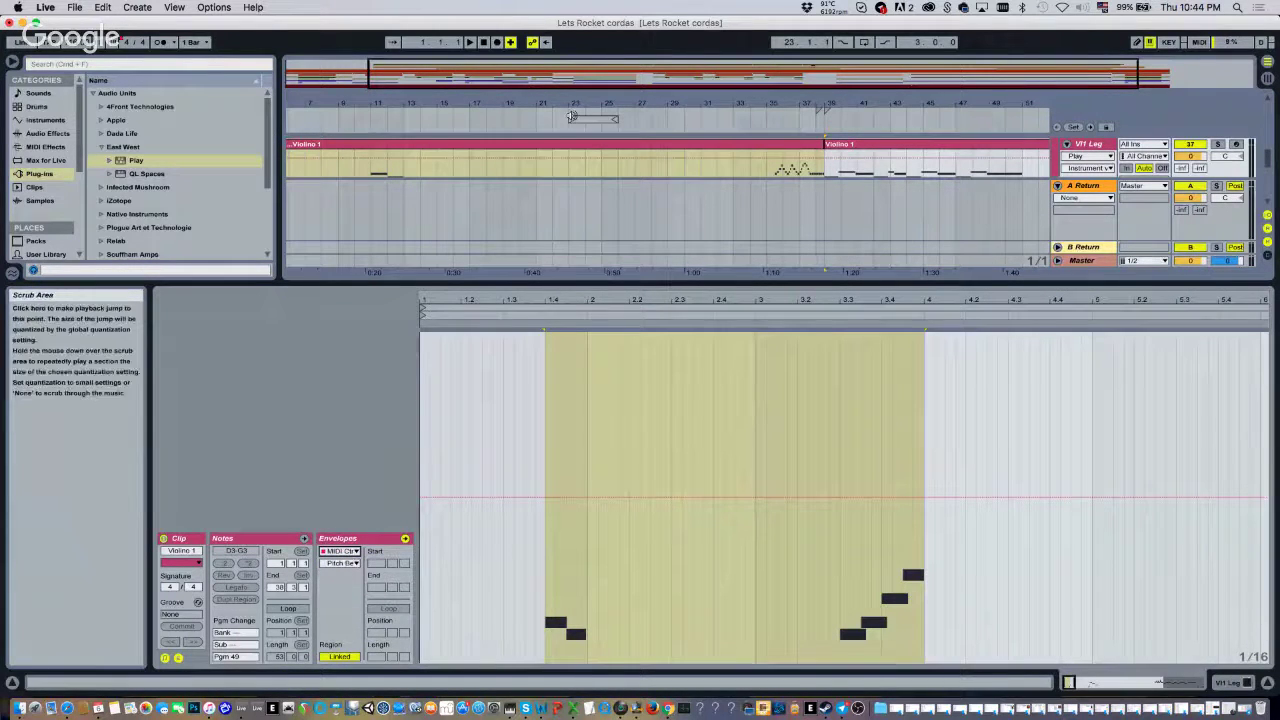
{"action": "left_click", "coordinate": [612, 158]}
{"action": "scroll", "coordinate": [612, 158], "scroll_direction": "up", "scroll_amount": 2}
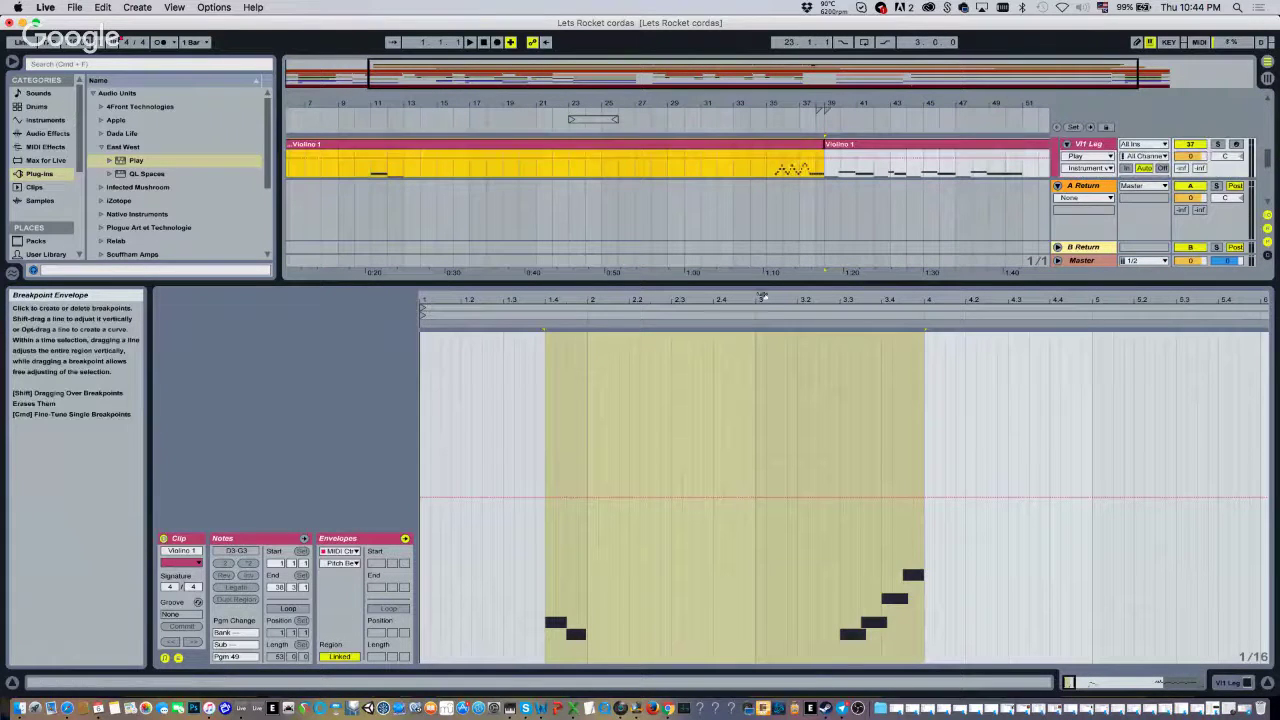
{"action": "double_click", "coordinate": [718, 303]}
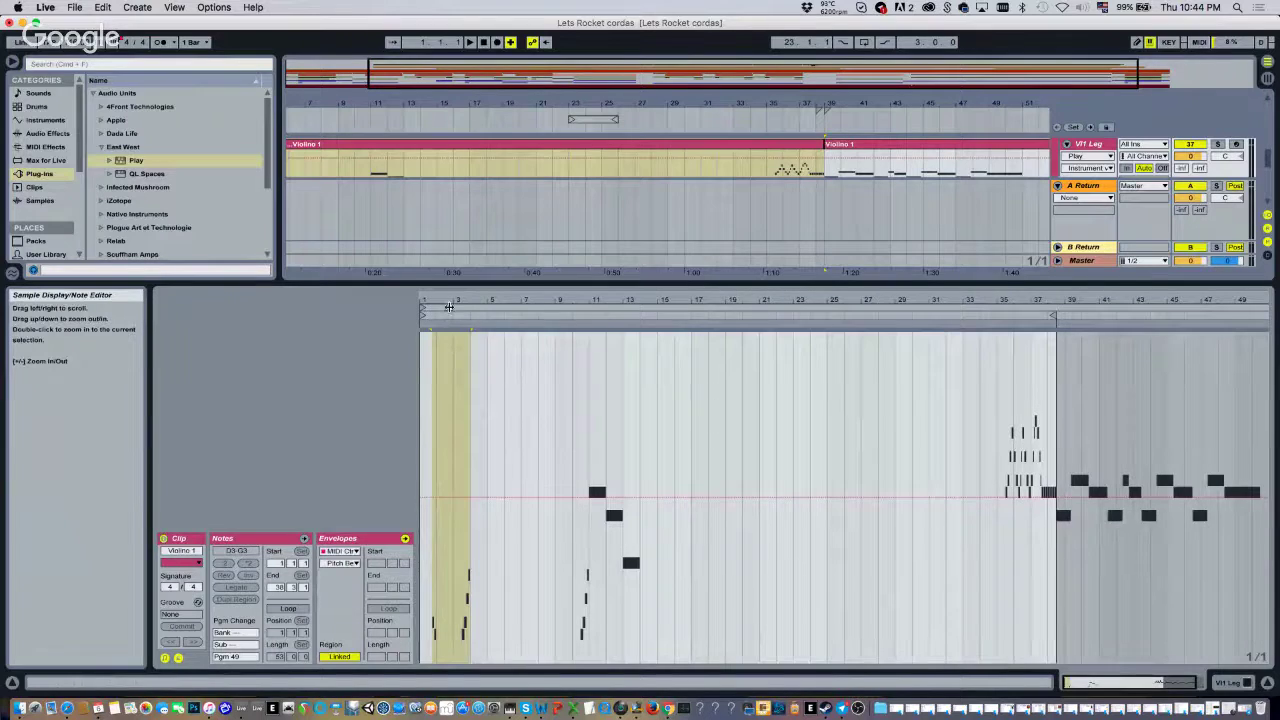
{"action": "left_click_drag", "start_coordinate": [447, 300], "coordinate": [447, 304]}
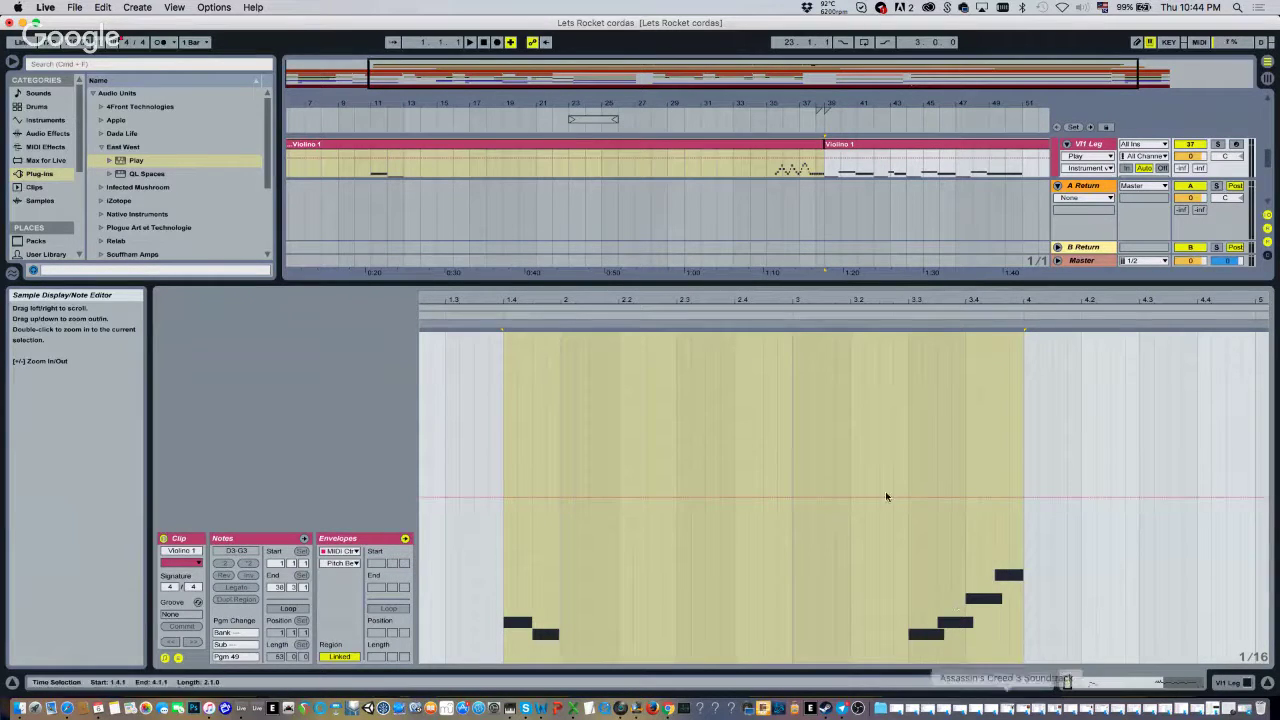
Examine the clip's 7 - Volume, 11 - Expression and 10 - Pan controller envelopes one after another
{"action": "left_click", "coordinate": [328, 563]}
{"action": "left_click", "coordinate": [332, 576]}
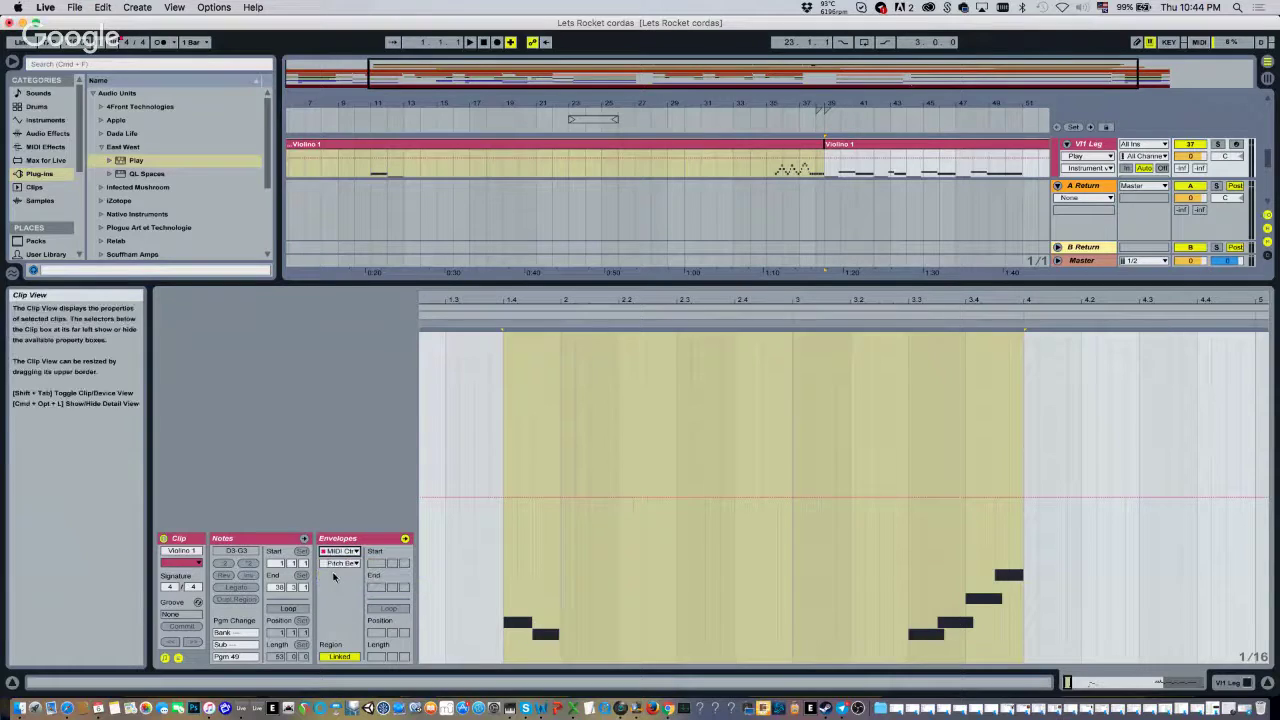
{"action": "left_click", "coordinate": [339, 564]}
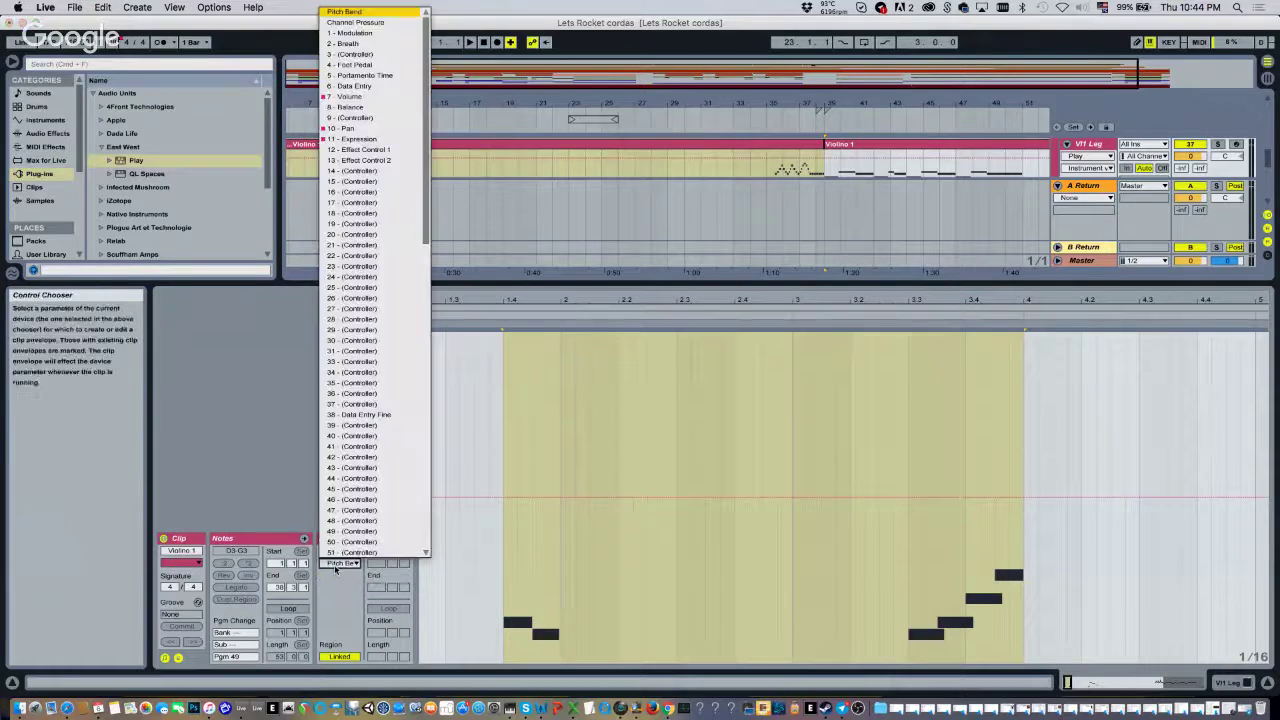
{"action": "left_click", "coordinate": [357, 97]}
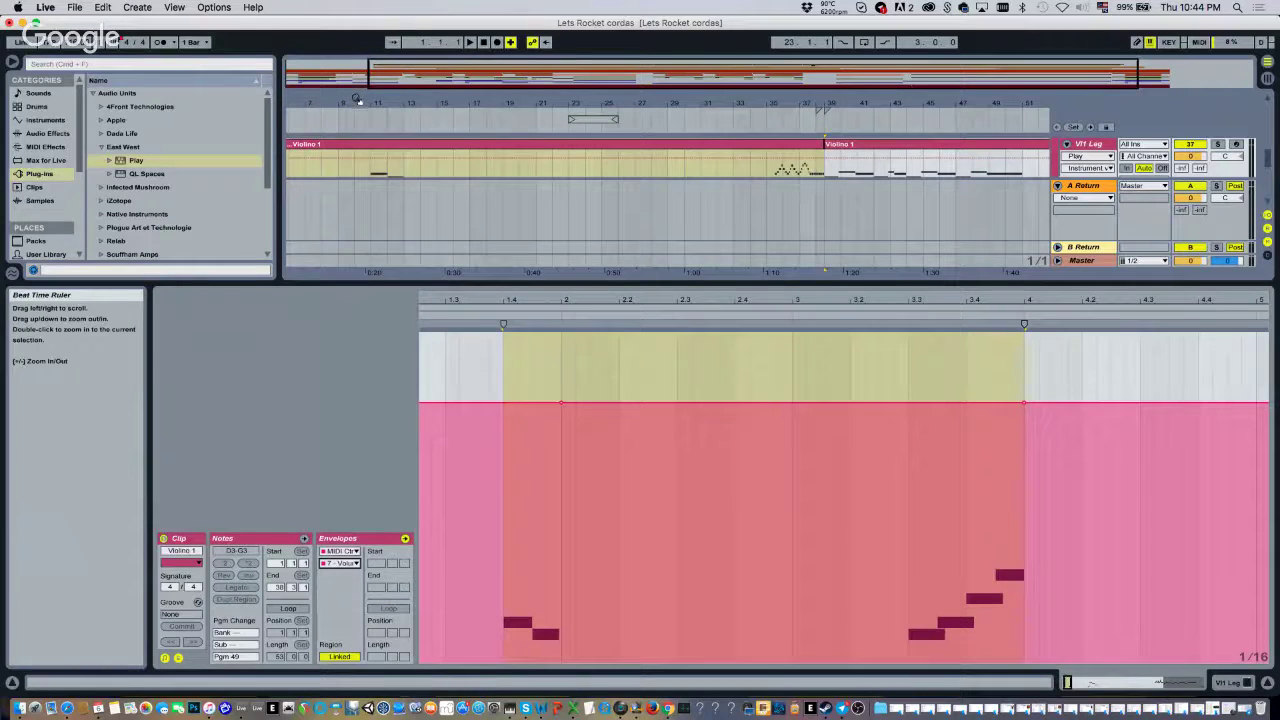
{"action": "left_click", "coordinate": [340, 563]}
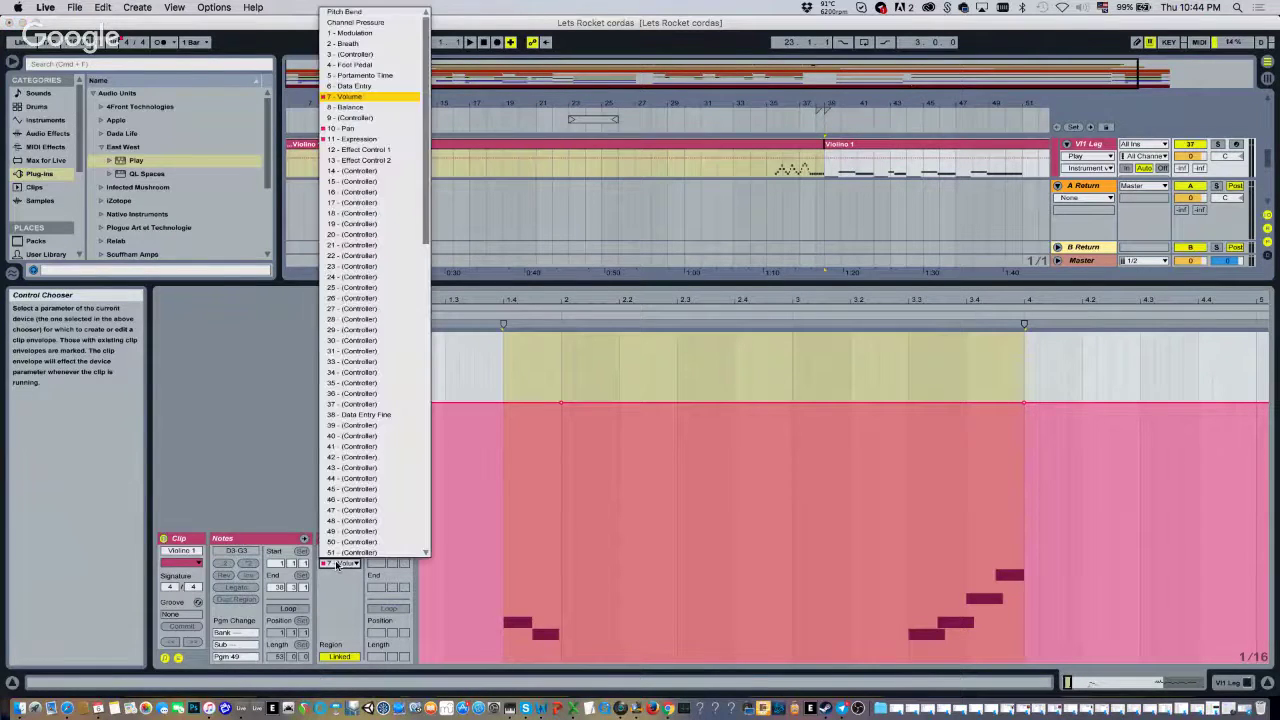
{"action": "left_click", "coordinate": [360, 138]}
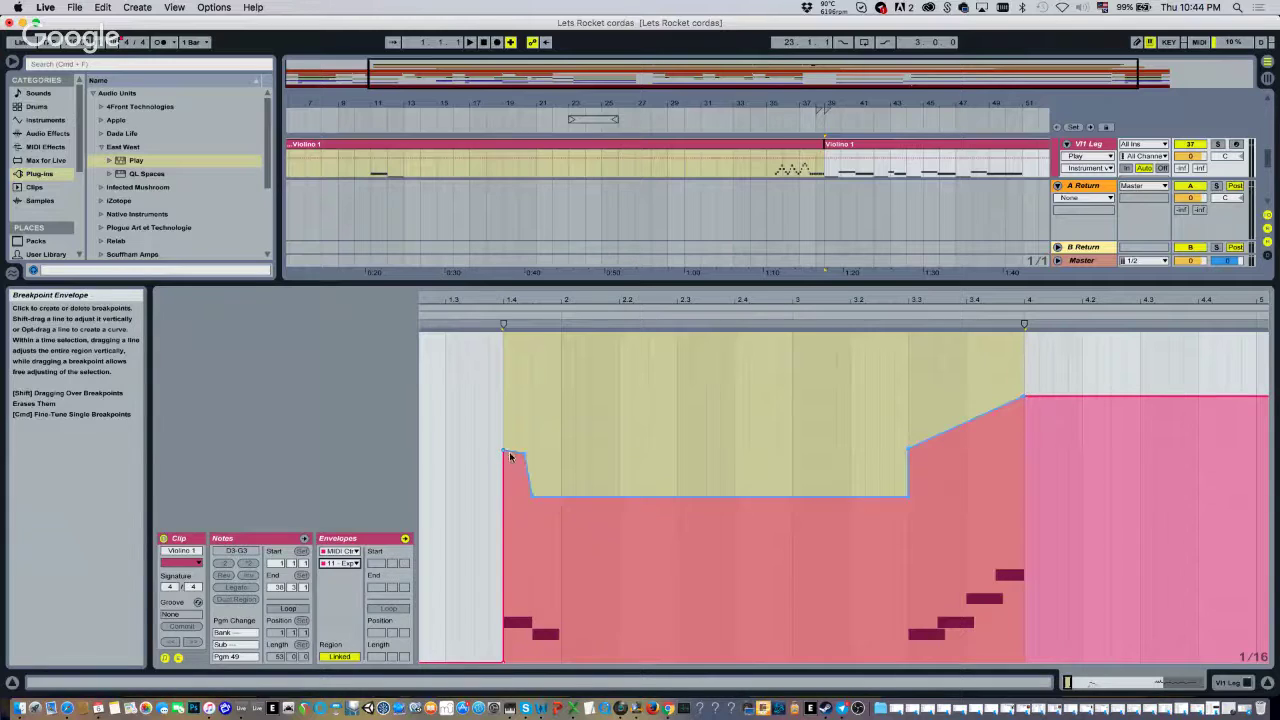
{"action": "left_click", "coordinate": [340, 563]}
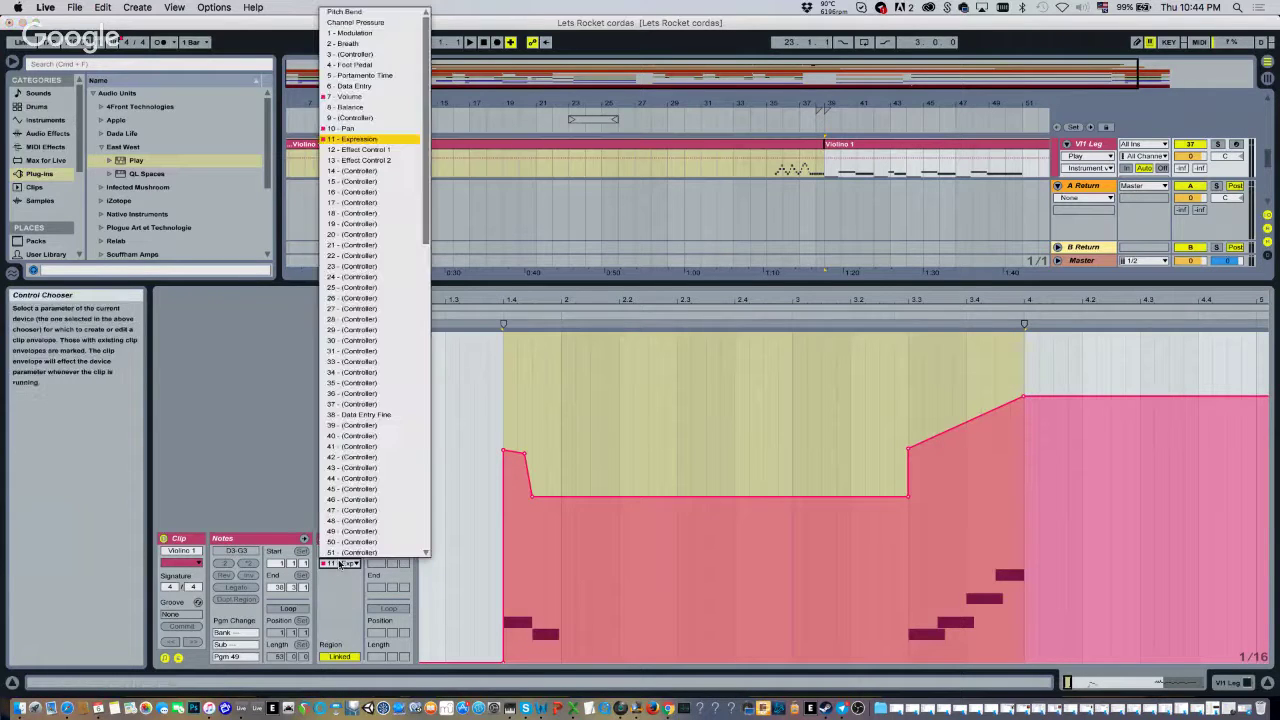
{"action": "left_click", "coordinate": [350, 129]}
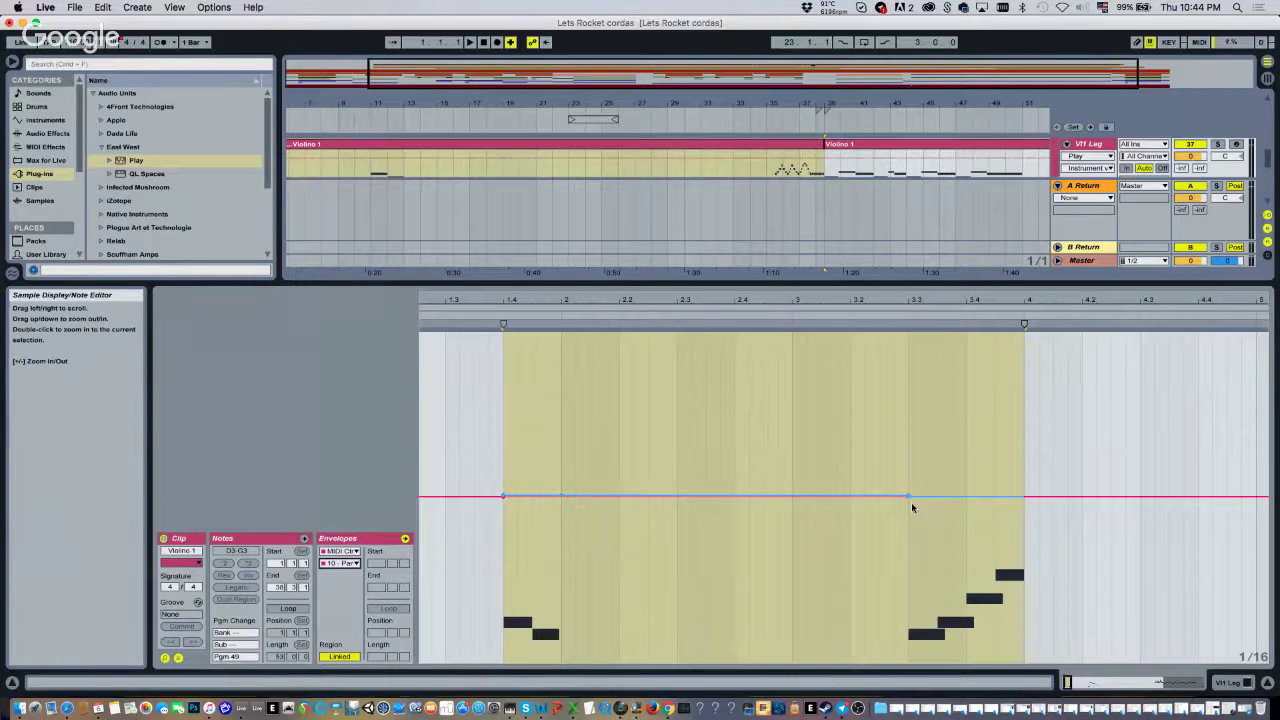
Play the arrangement from about bar 10, enlarge the track area and select the Vl1 Pizz track
{"action": "left_click", "coordinate": [361, 115]}
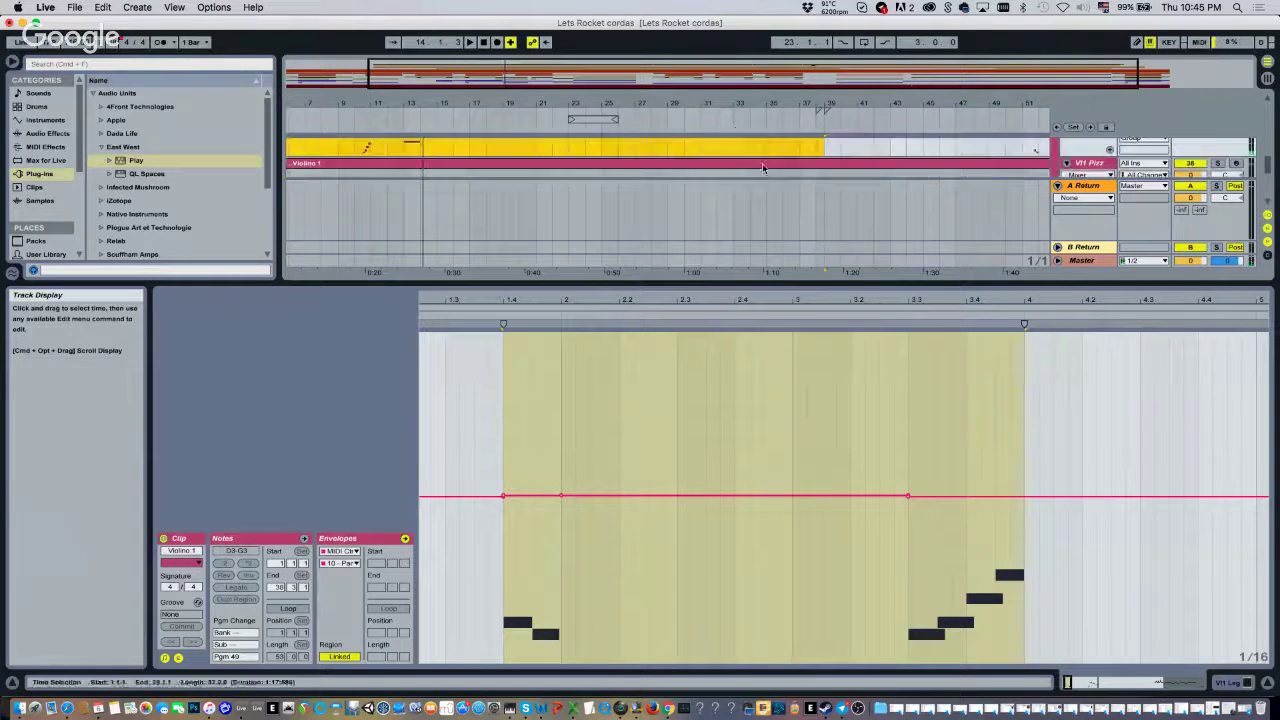
{"action": "key", "text": "Delete"}
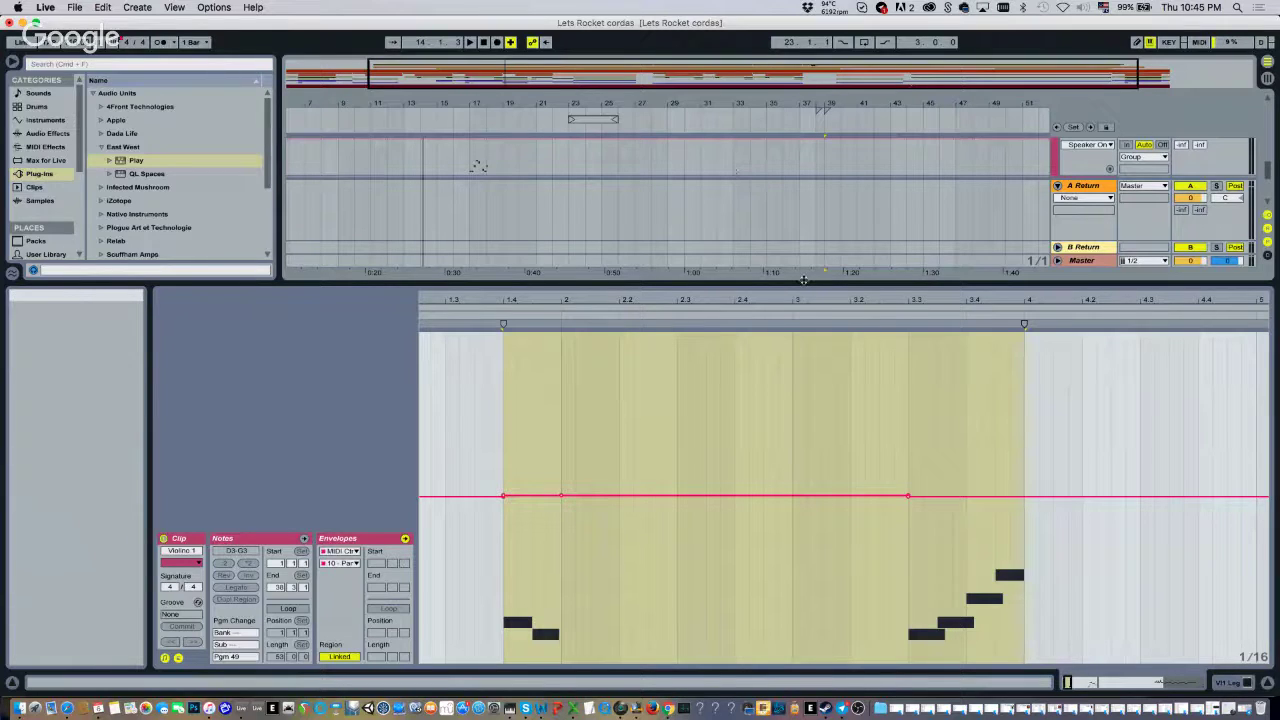
{"action": "key", "text": "super+z"}
{"action": "left_click_drag", "start_coordinate": [777, 285], "coordinate": [777, 486]}
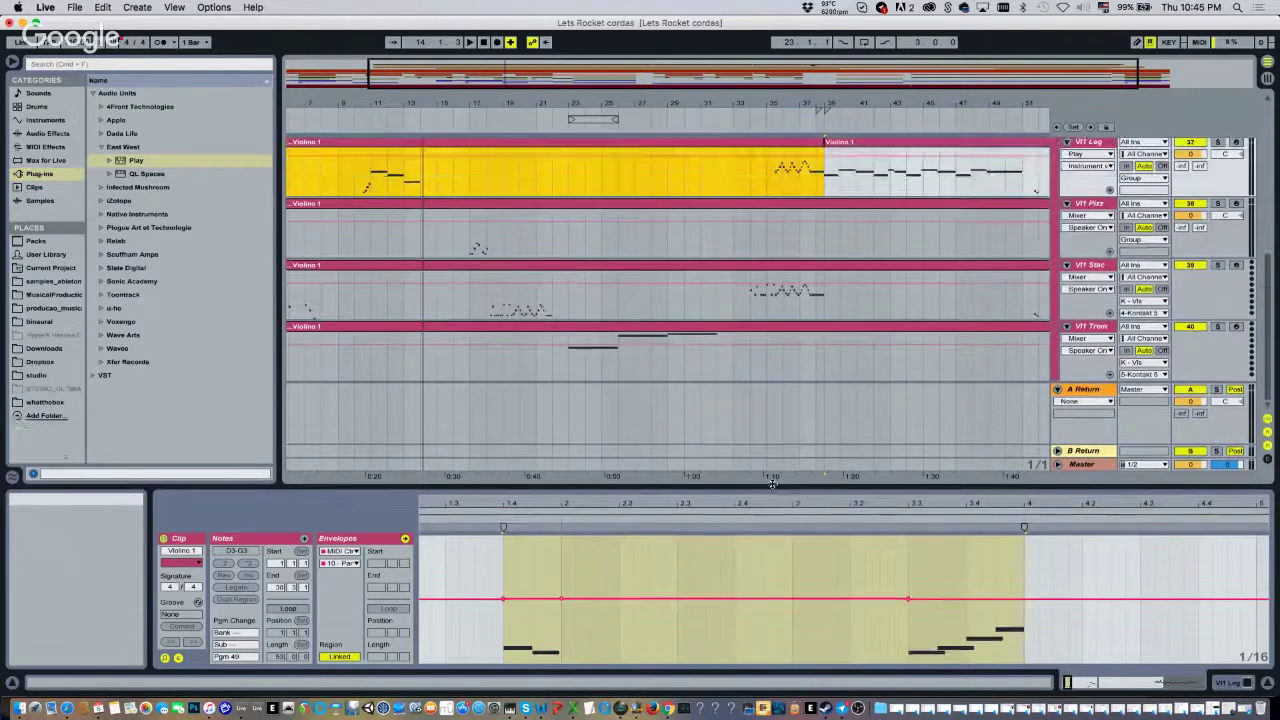
{"action": "left_click", "coordinate": [840, 237]}
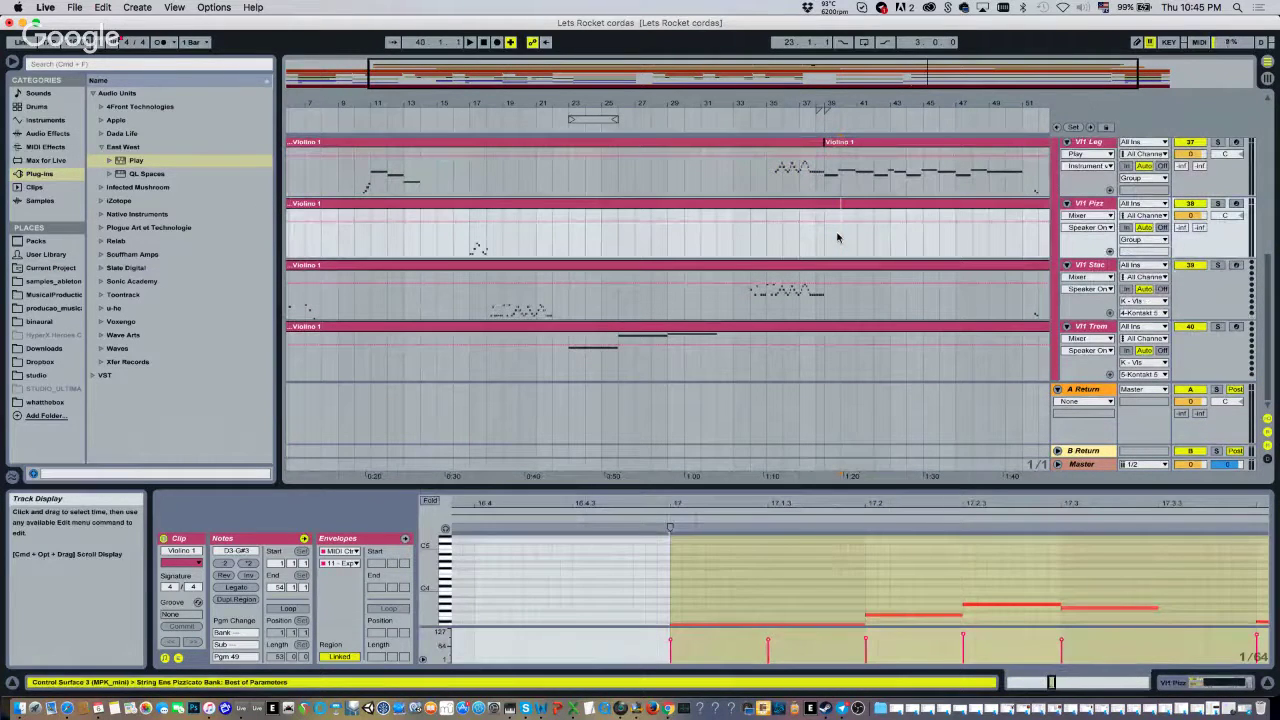